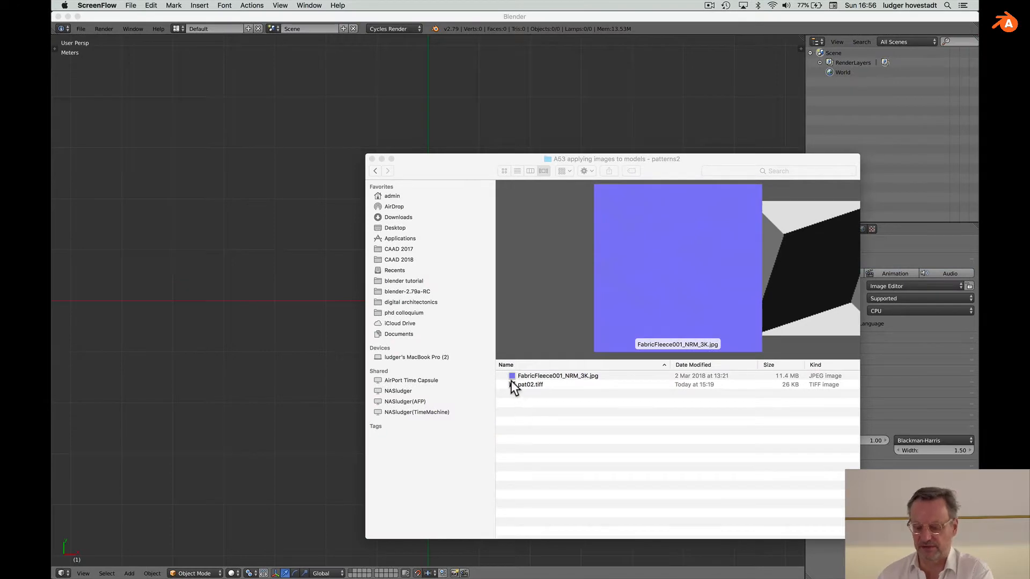
- Preview pat02.tiff and FabricFleece001_NRM_3K.jpg in the folder, and view the Fabric Fleece 001 texture page on Poliigon
left_click(511, 382)
left_click(511, 384)
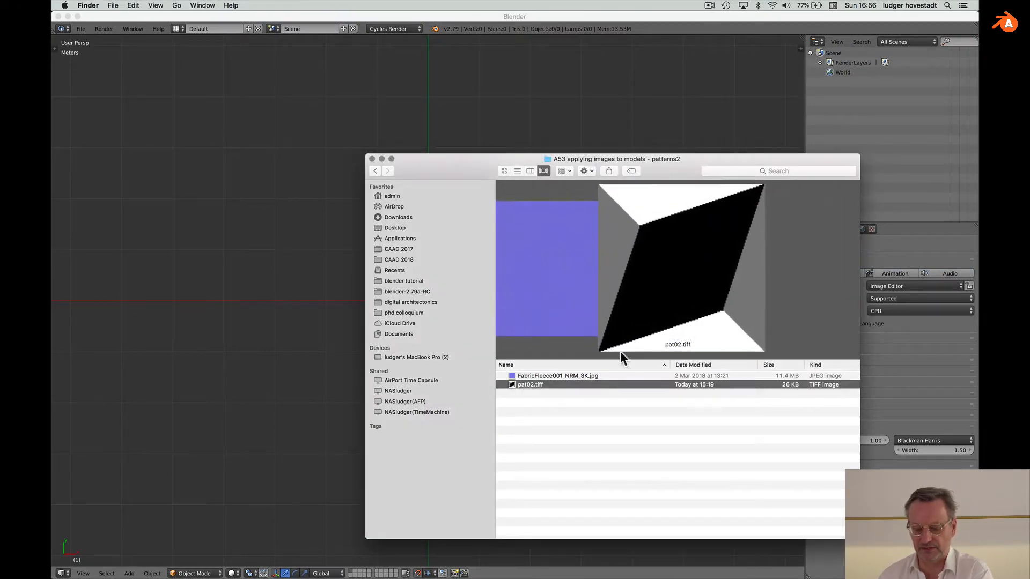
left_click(510, 376)
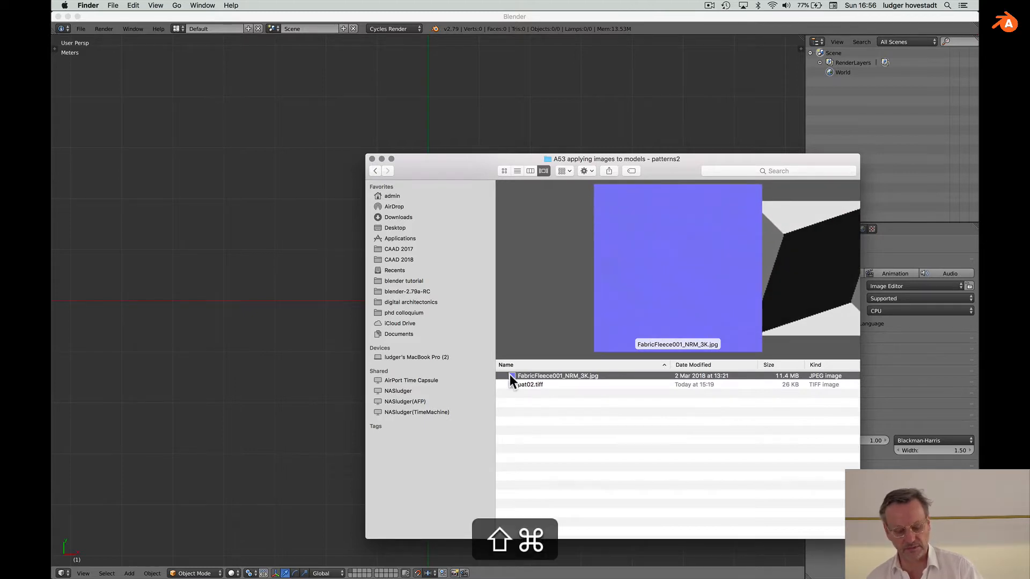
key("shift+super+Tab")
key("super+Tab")
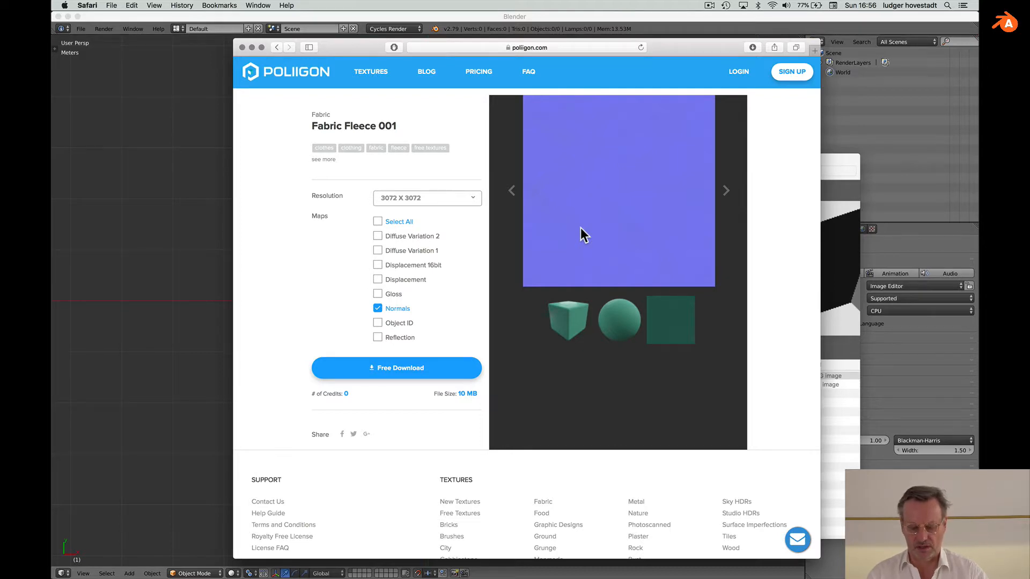
key("super")
key("super+Tab")
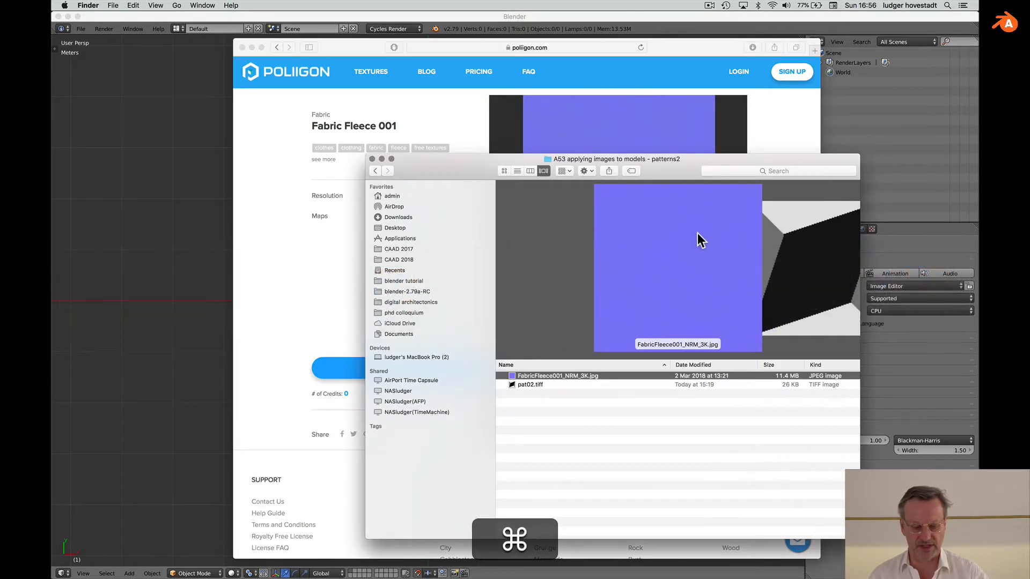
- Switch to Blender and add a plane mesh at the origin
left_click(213, 283)
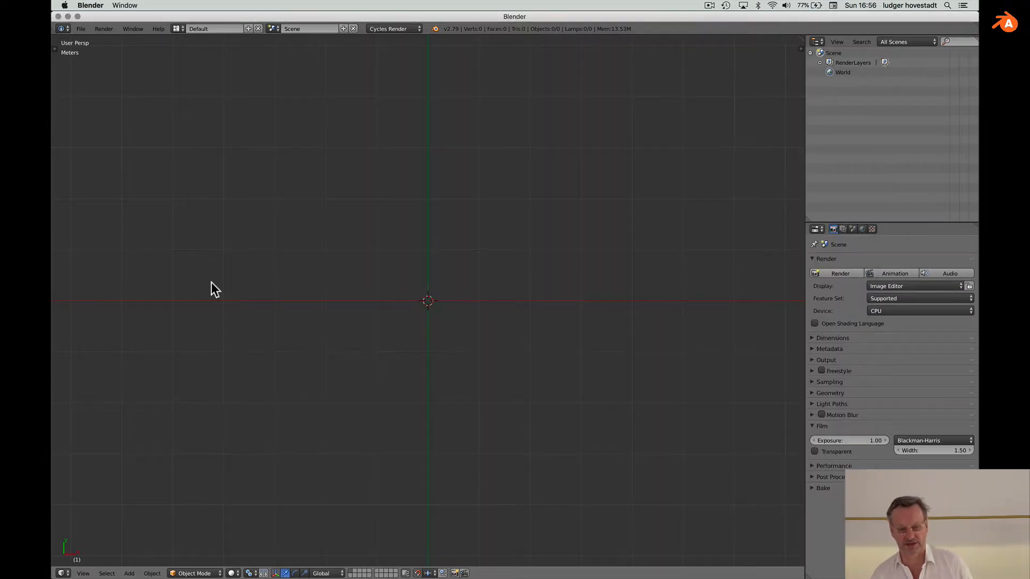
key("shift+a")
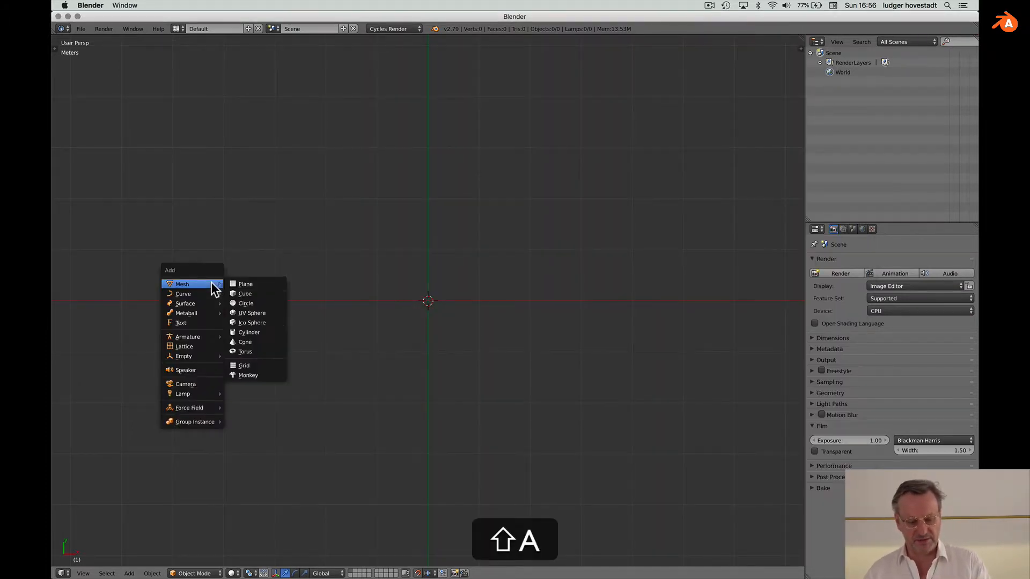
left_click(239, 283)
scroll(239, 283, "down", 5)
scroll(239, 282, "right", 5)
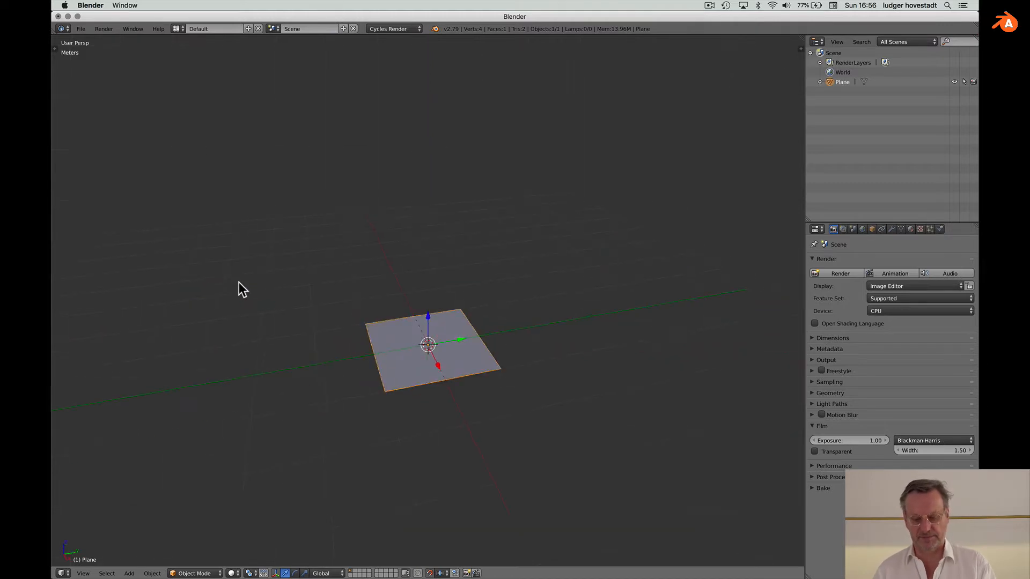
scroll(239, 282, "left", 3)
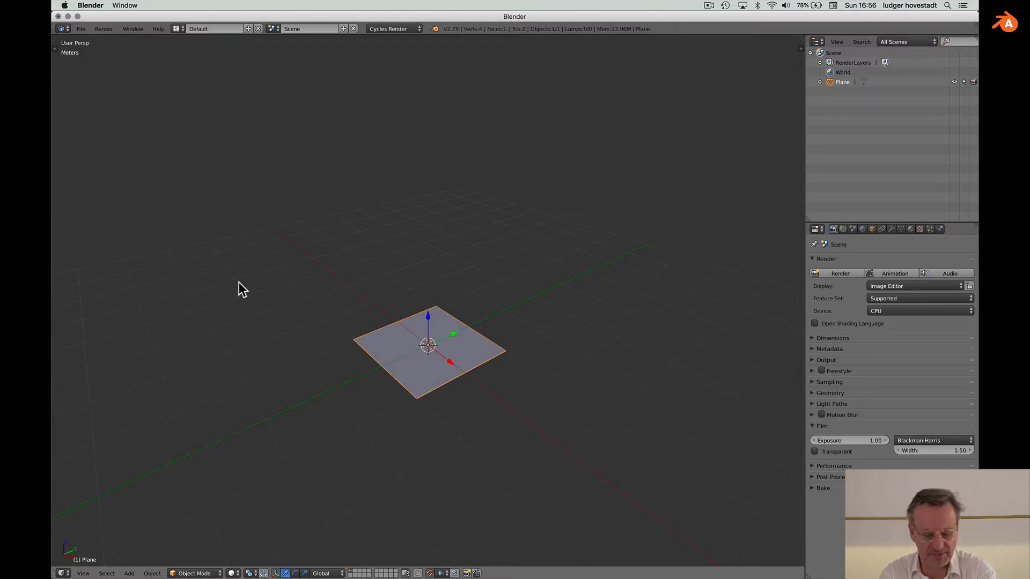
- Enter Edit Mode on the plane and extrude its positive-Y edge straight up by about 1 m
key("Tab")
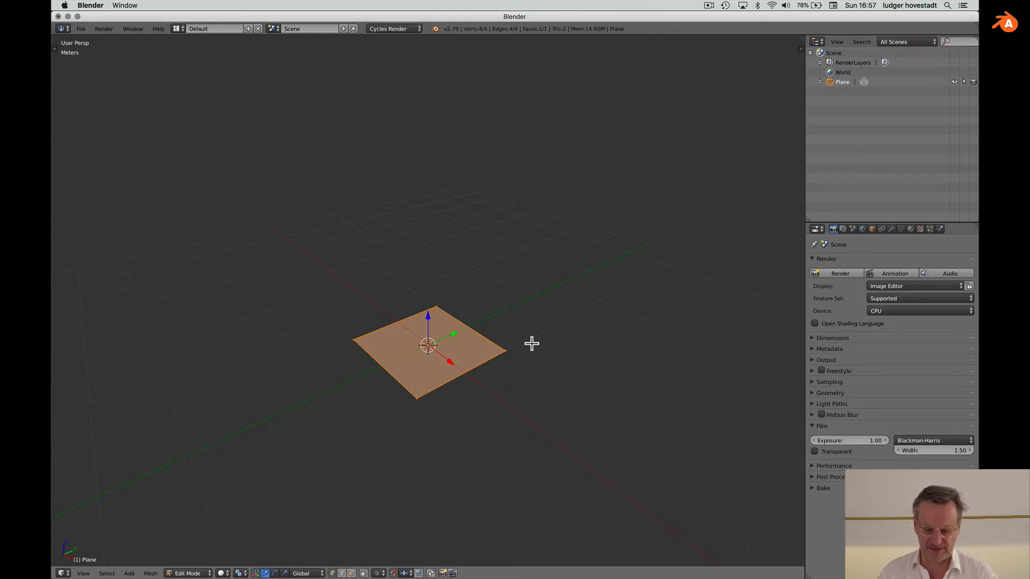
scroll(531, 344, "up", 3)
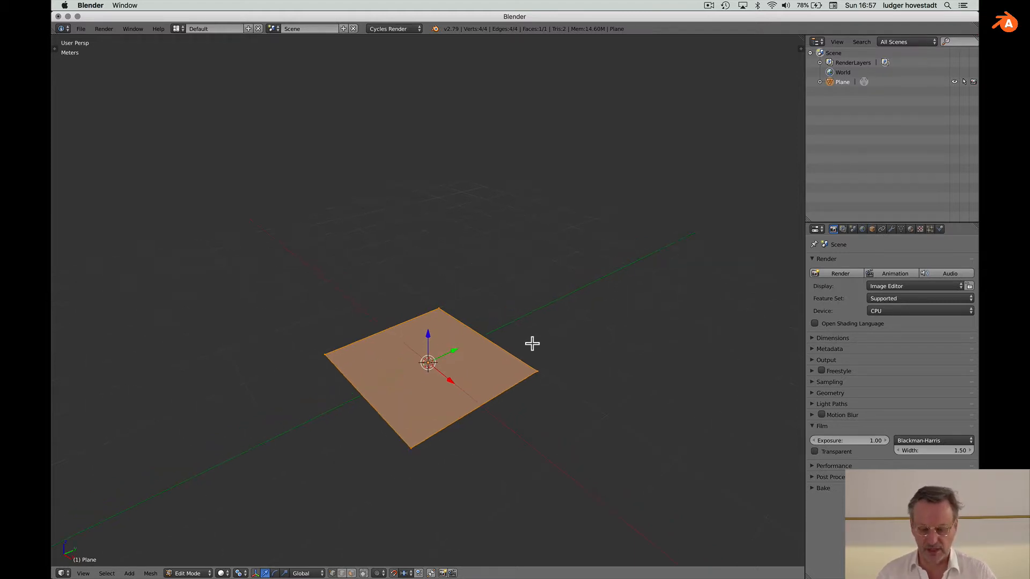
scroll(532, 344, "right", 5)
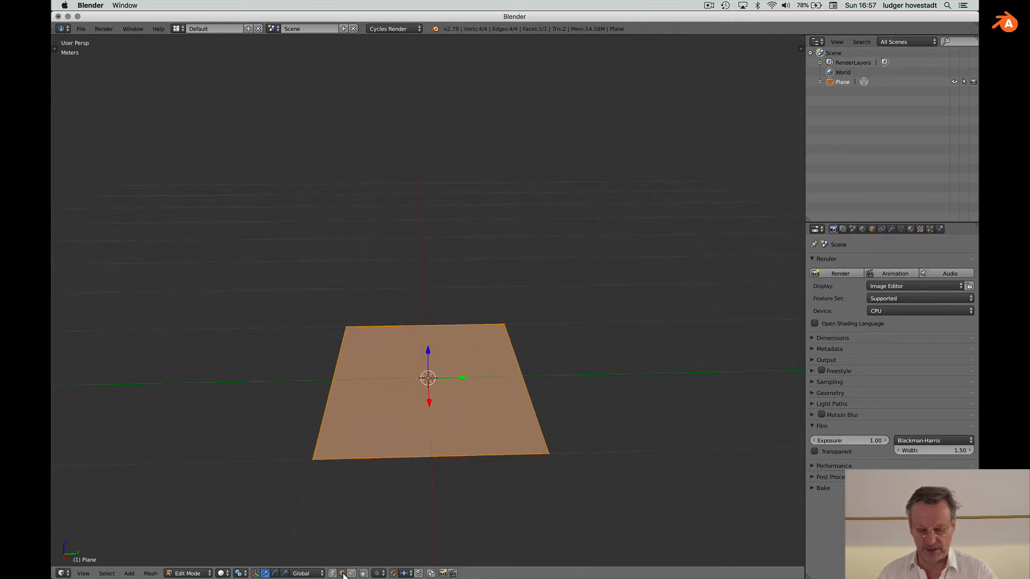
left_click(526, 386, "super")
key("super+e")
key("e")
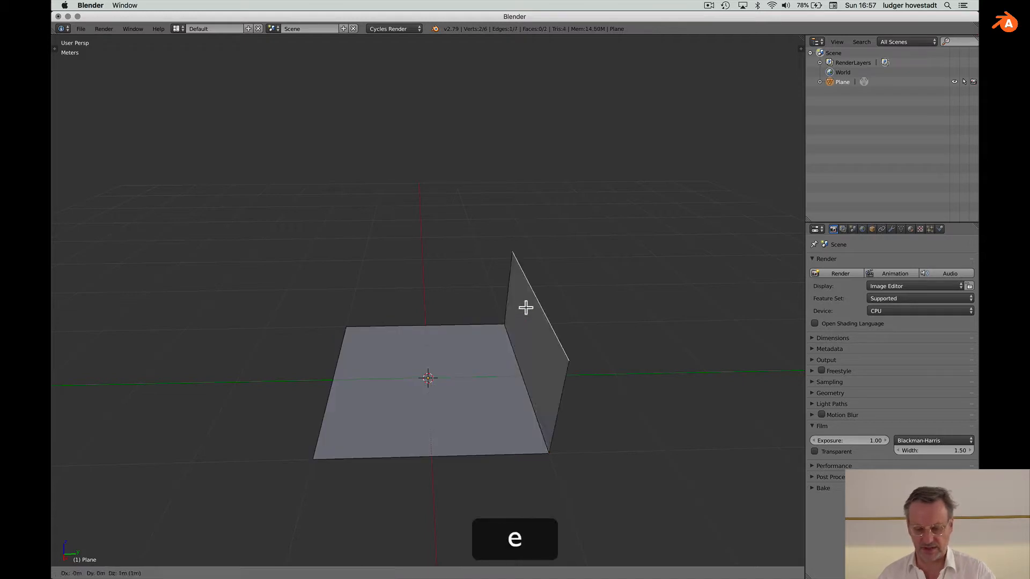
left_click(524, 303)
- Set the extruded riser's Z distance to 1/4 m
key("t")
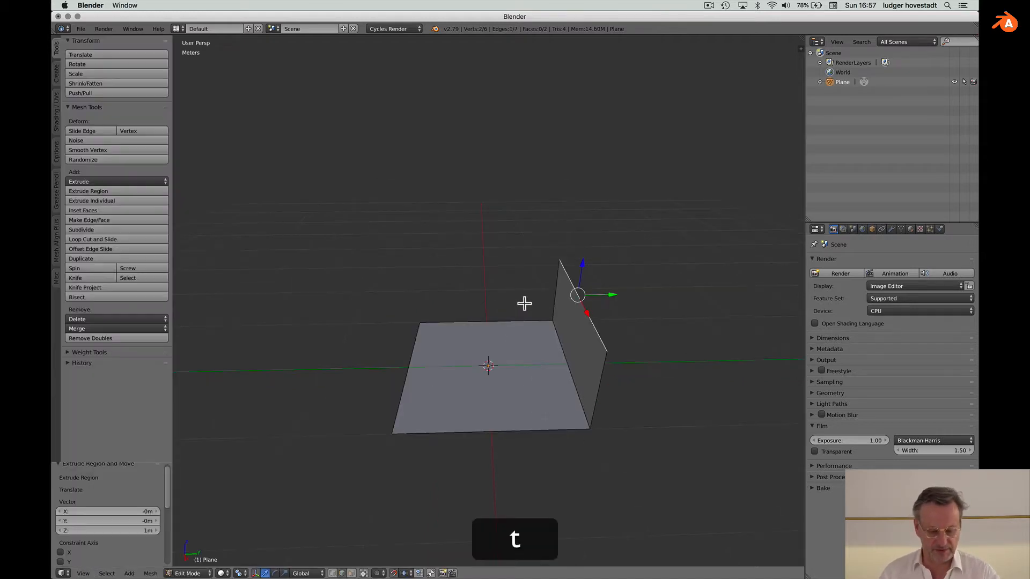
left_click(138, 530)
type("1m.")
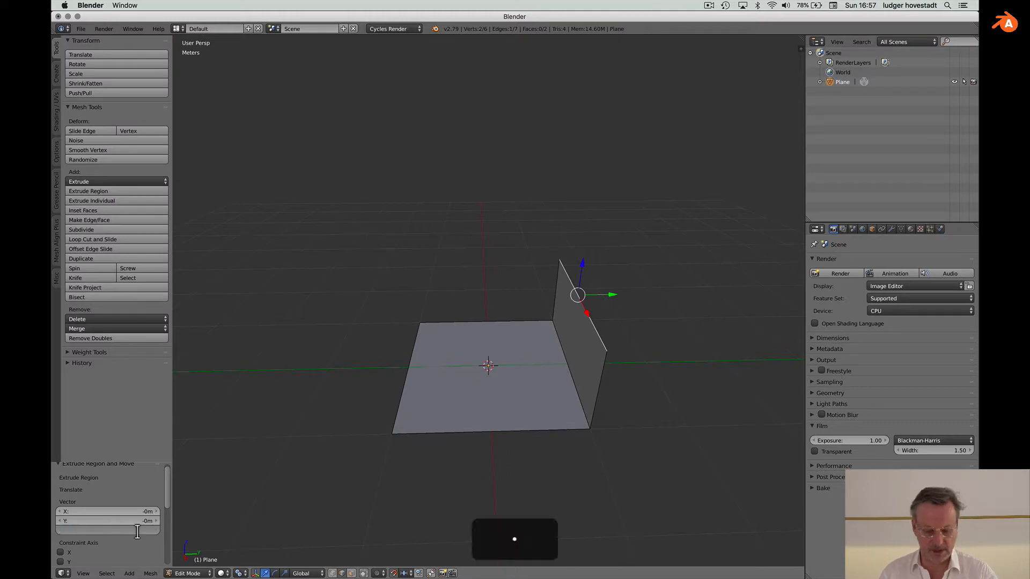
key("BackSpace")
type("1/4")
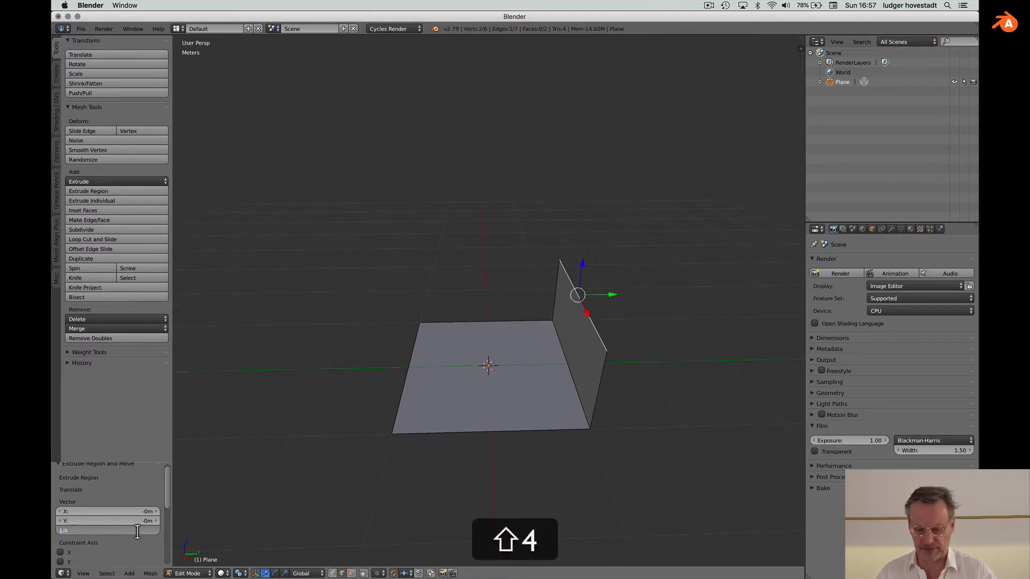
key("Return")
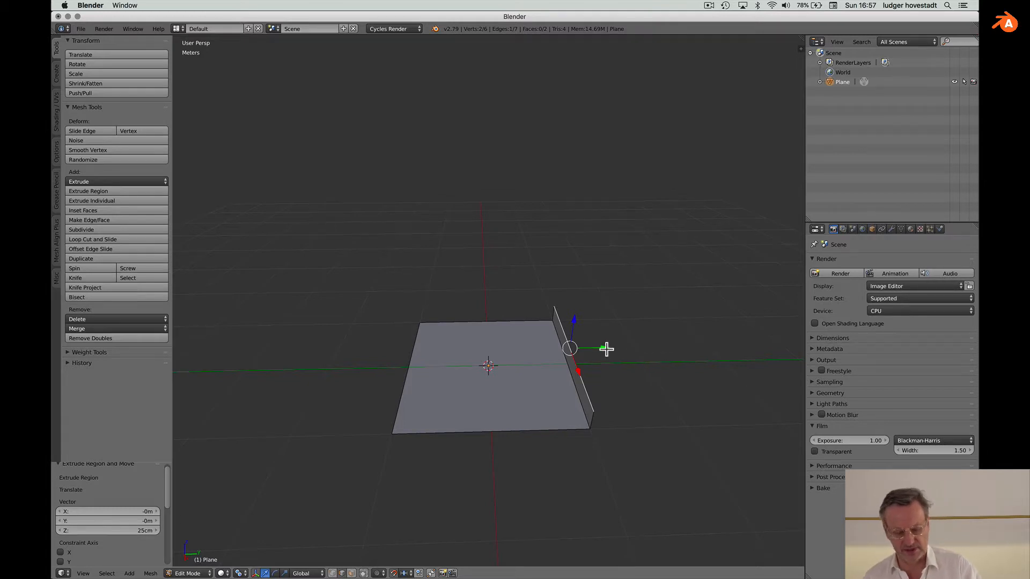
- Extrude the riser's top edge outward along Y as a tread and set the distance to 1/3 m
key("e")
left_click(668, 343)
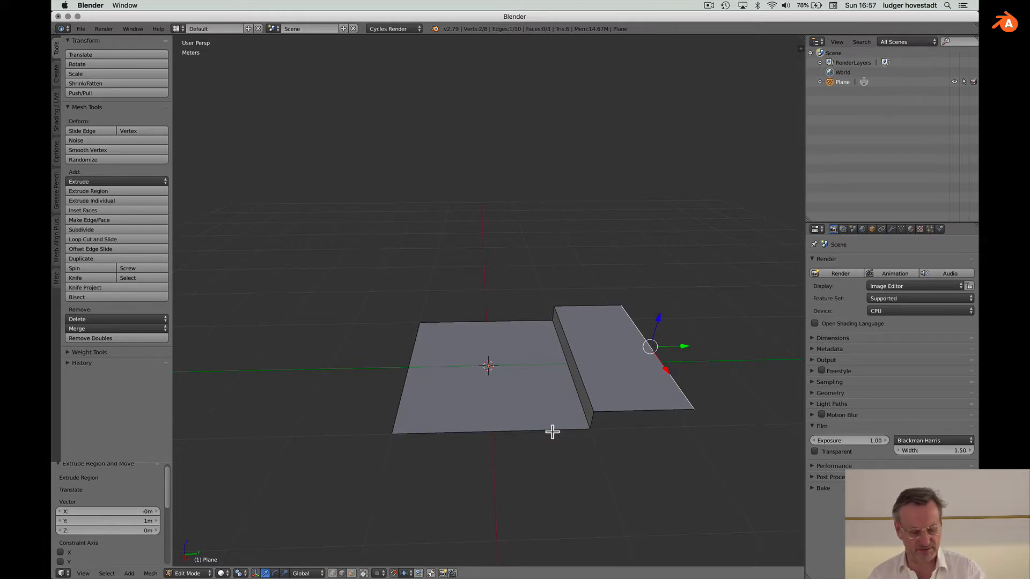
left_click(153, 522)
key("shift+i")
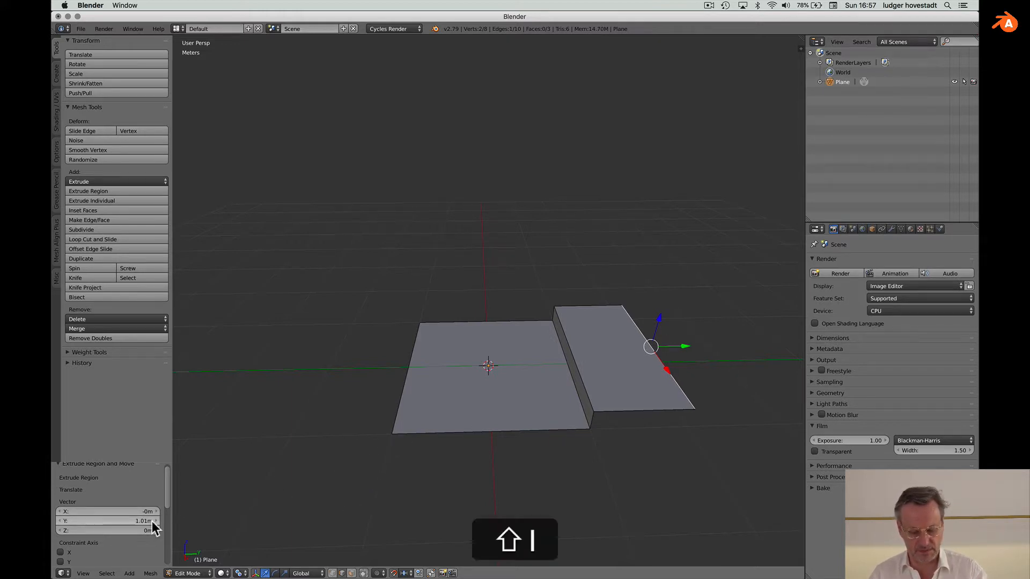
key("shift+3")
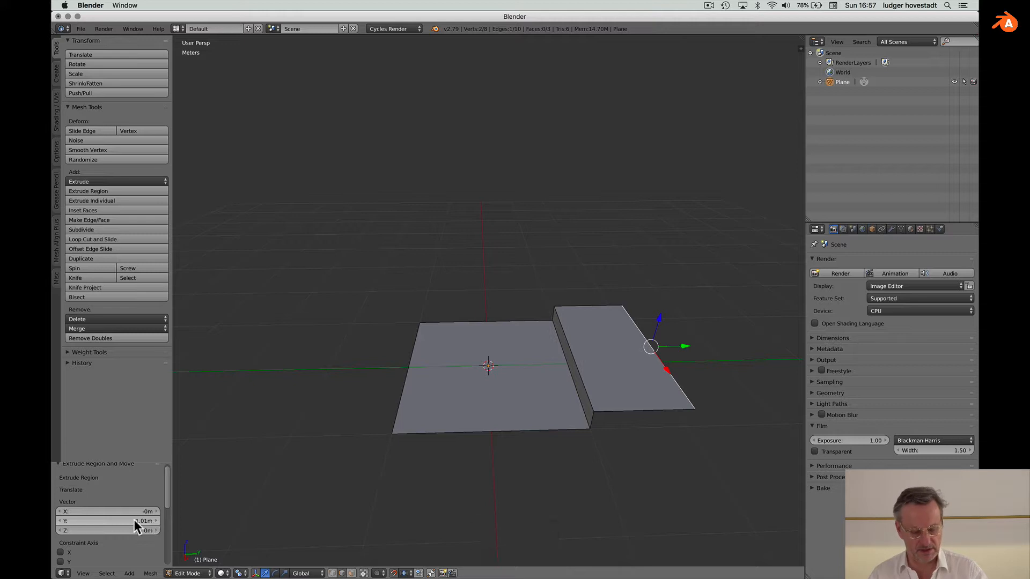
left_click(134, 520)
type("1/3")
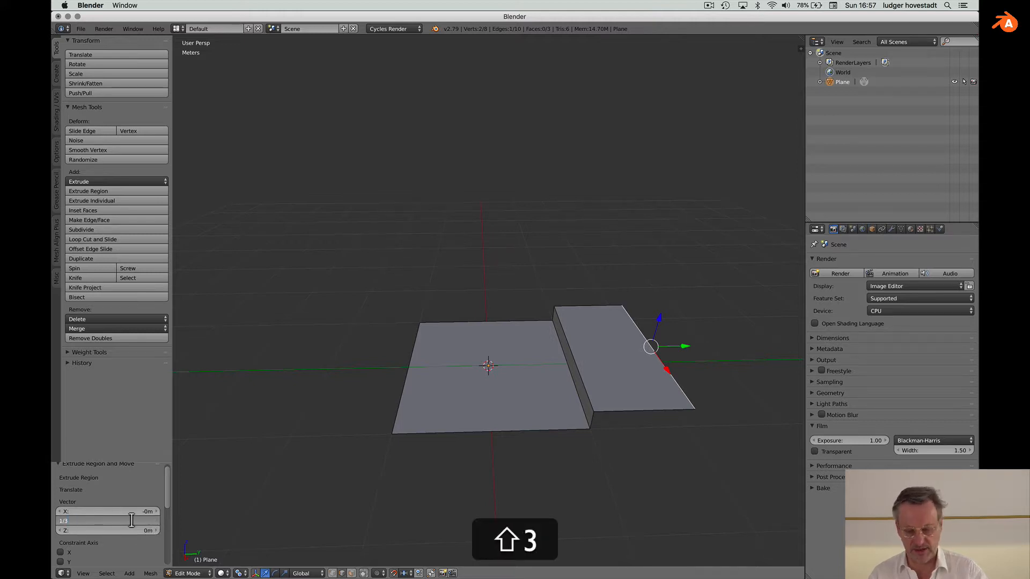
key("Return")
- Start the Screencast Keys display in the 3D view
key("n")
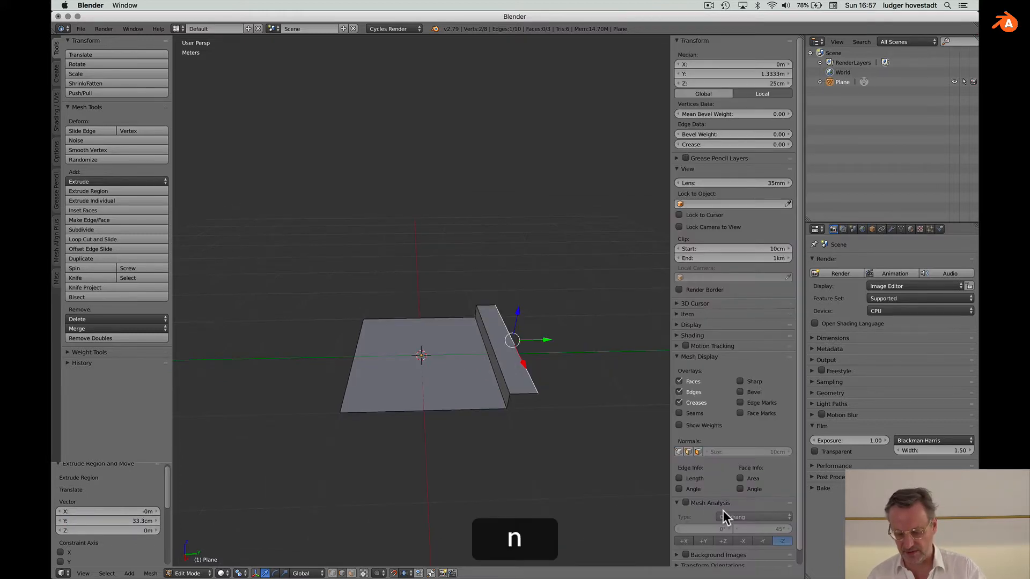
scroll(724, 518, "down", 1)
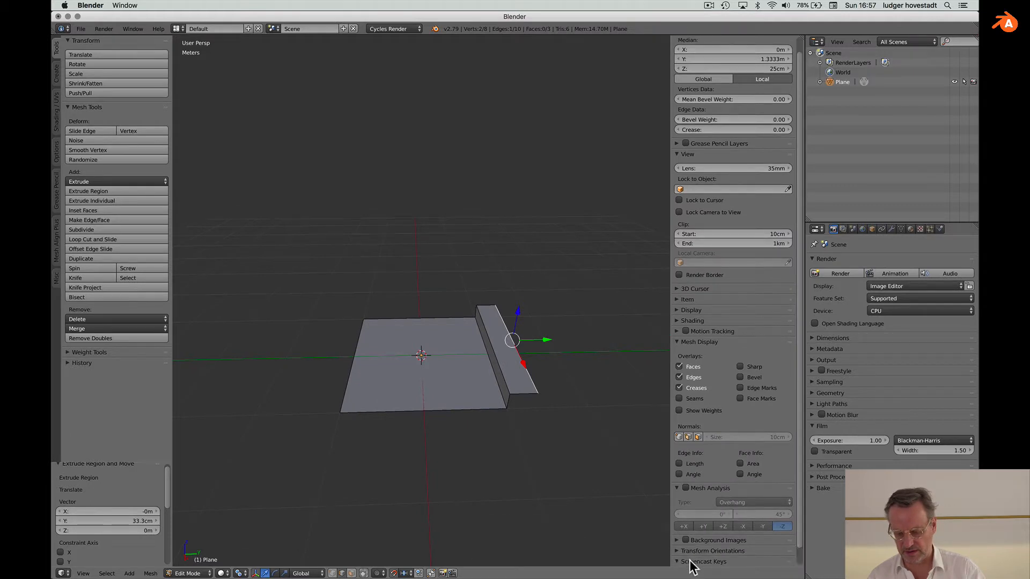
scroll(679, 563, "down", 1)
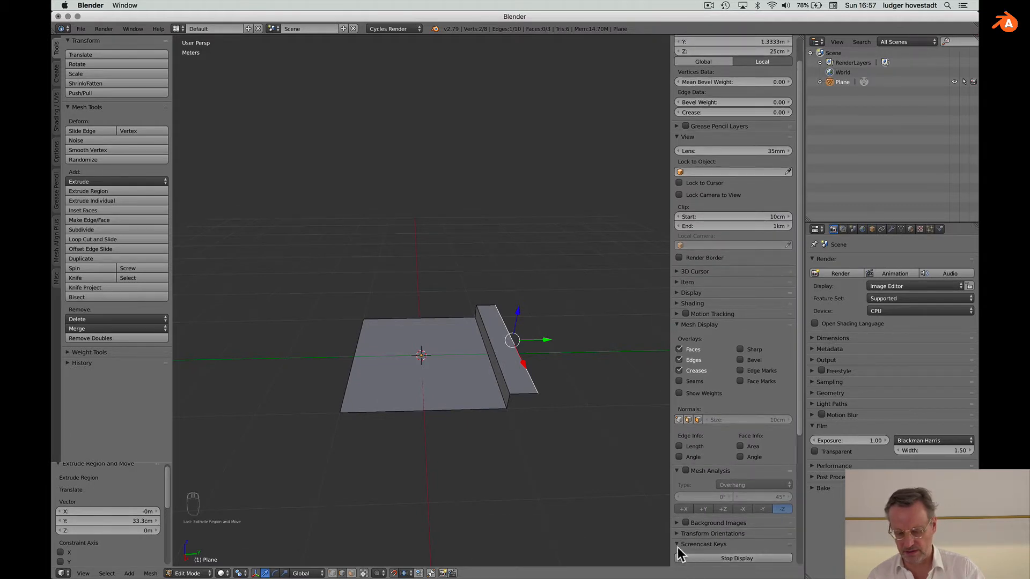
key("n")
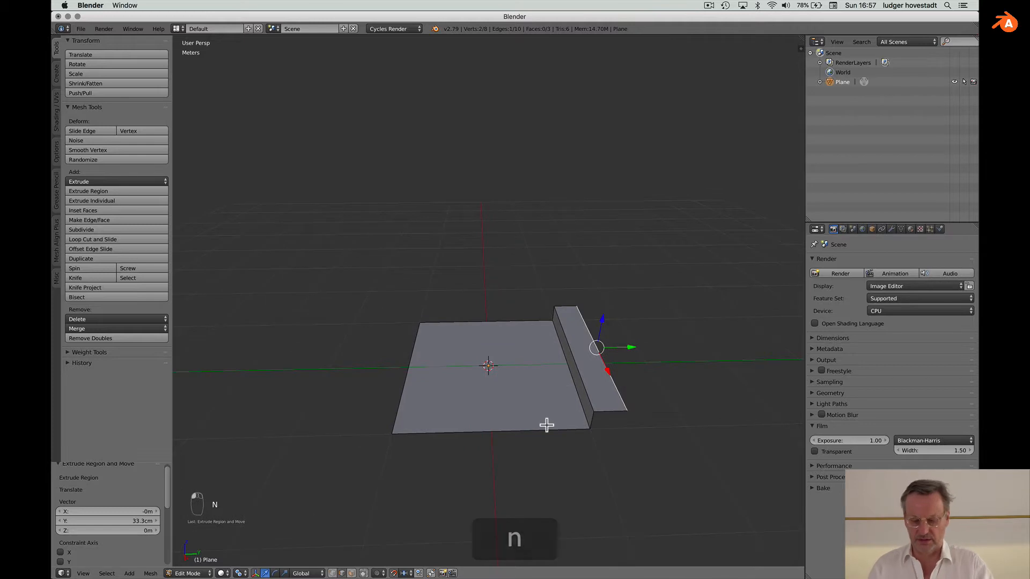
- Apply an edge crease with factor -0.5 to the tread's outer edge
scroll(635, 377, "down", 5)
scroll(634, 377, "up", 3)
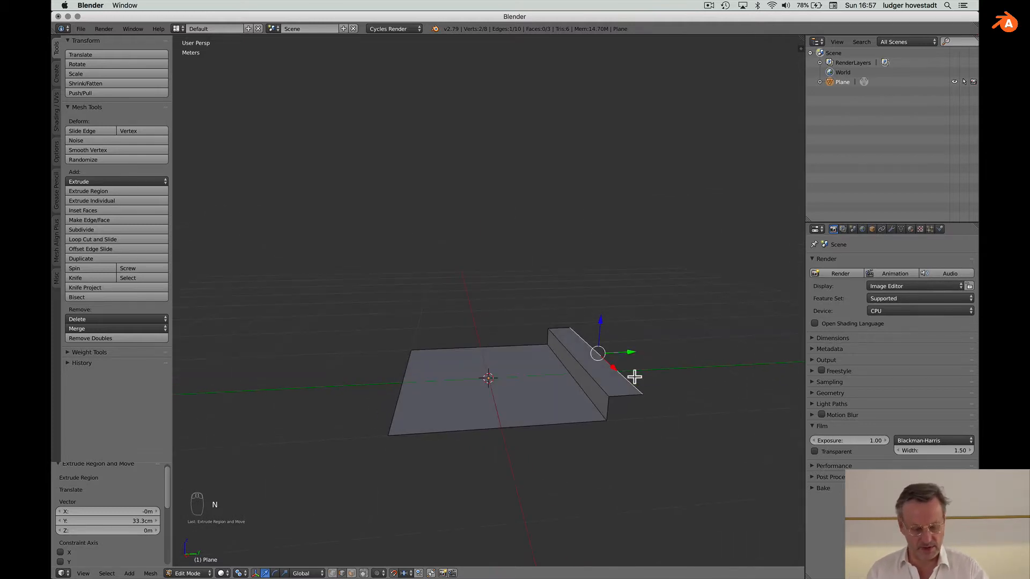
key("shift")
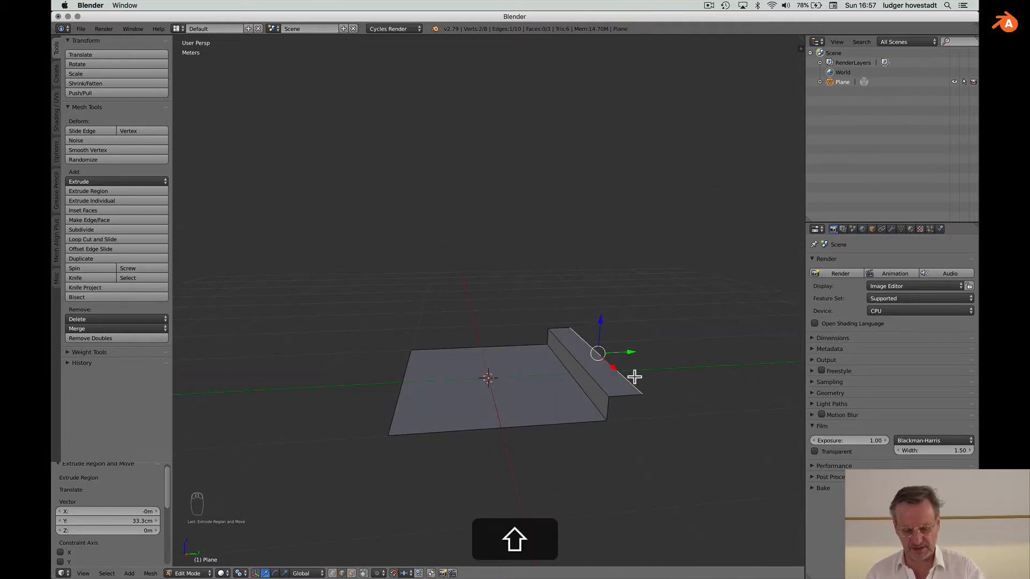
key("shift+e")
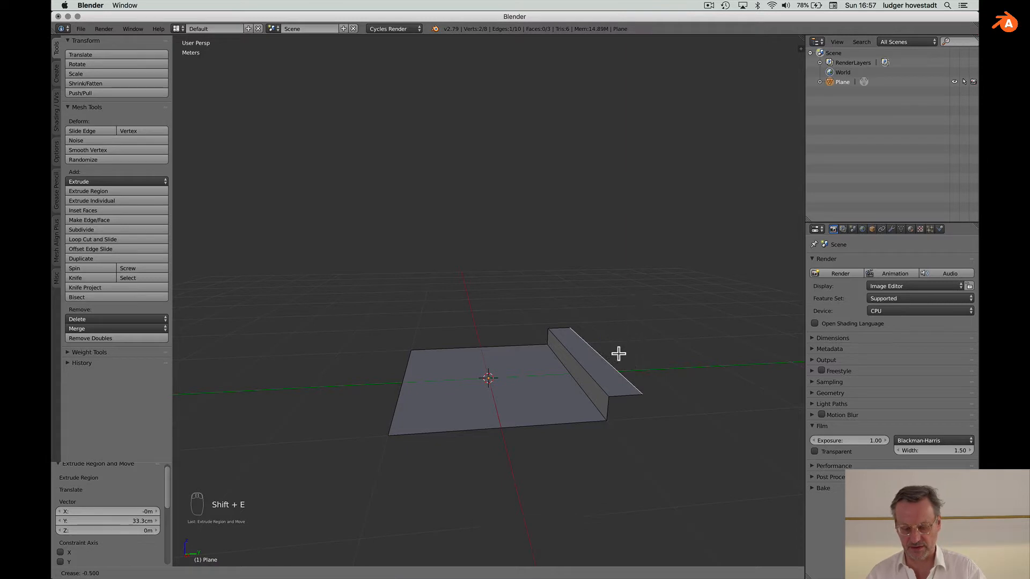
left_click(618, 353)
- Extrude the tread's outer edge straight up as a second riser and set its Z distance to 1/4 m
key("e")
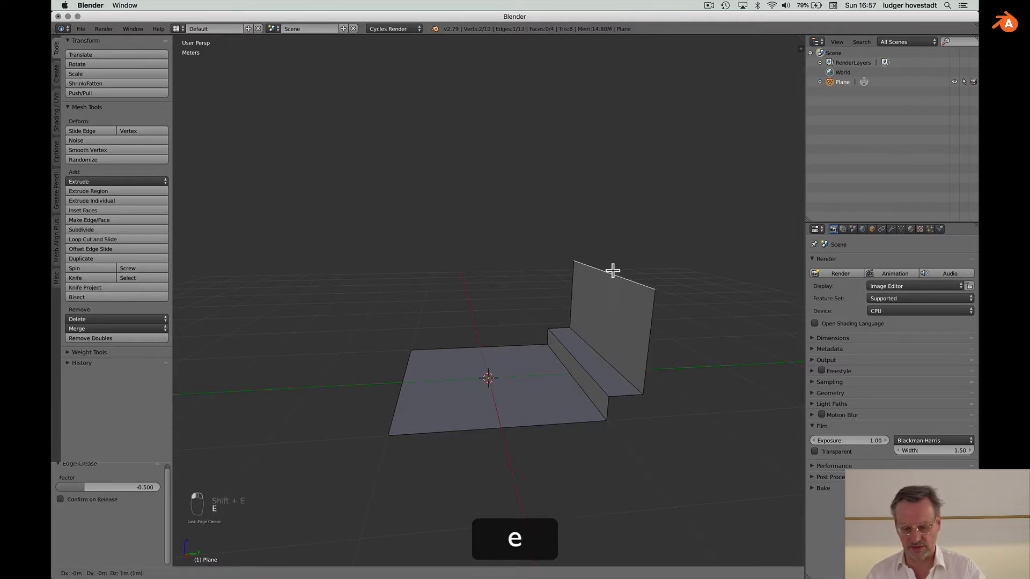
left_click(613, 271)
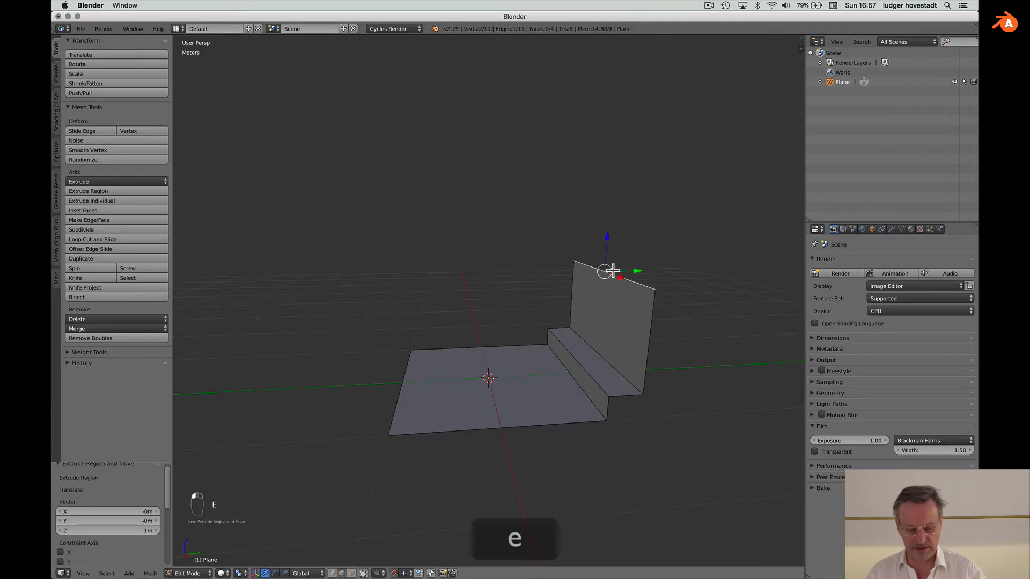
left_click(140, 530)
type("1/")
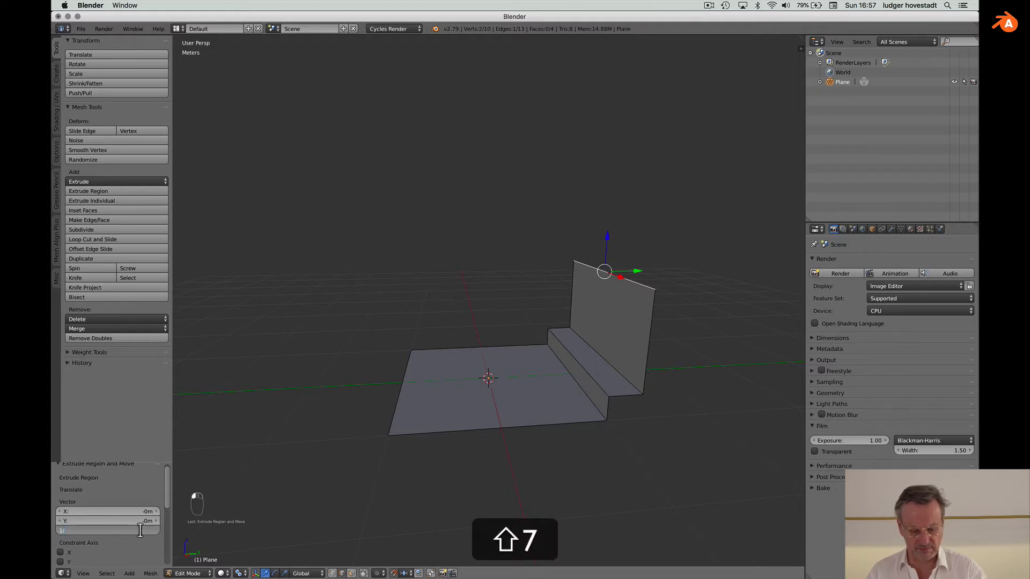
type("4")
key("Return")
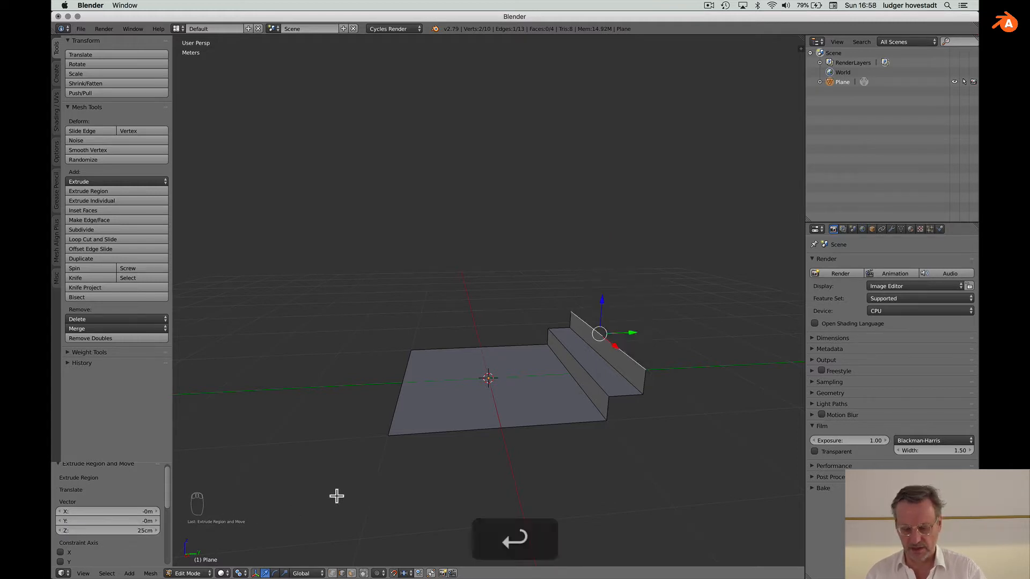
- Extrude the second riser's upper edge outward along Y as a tread and set the distance to 1/3 m
left_click_drag(633, 335, 706, 333)
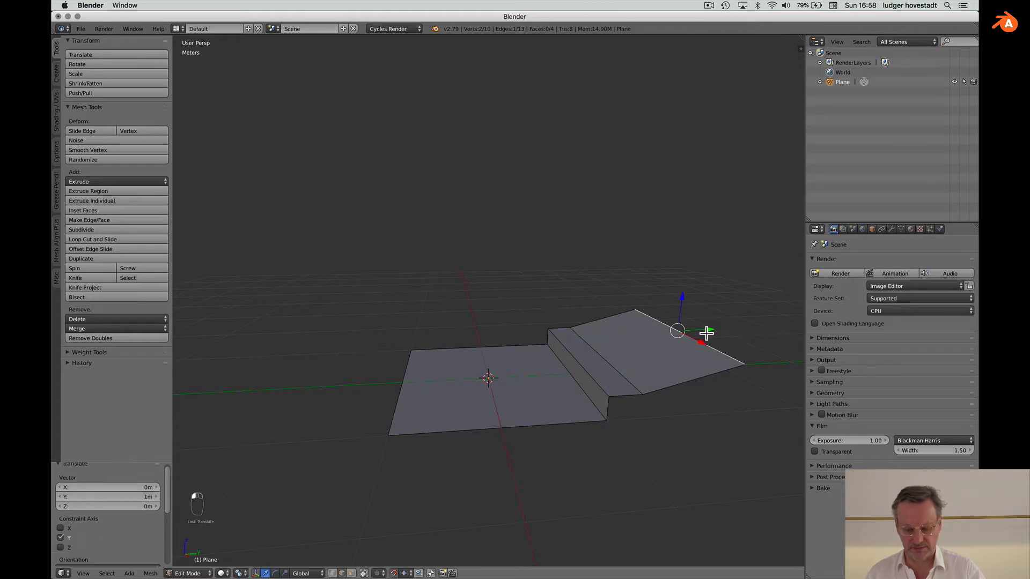
key("super+z")
key("super+e")
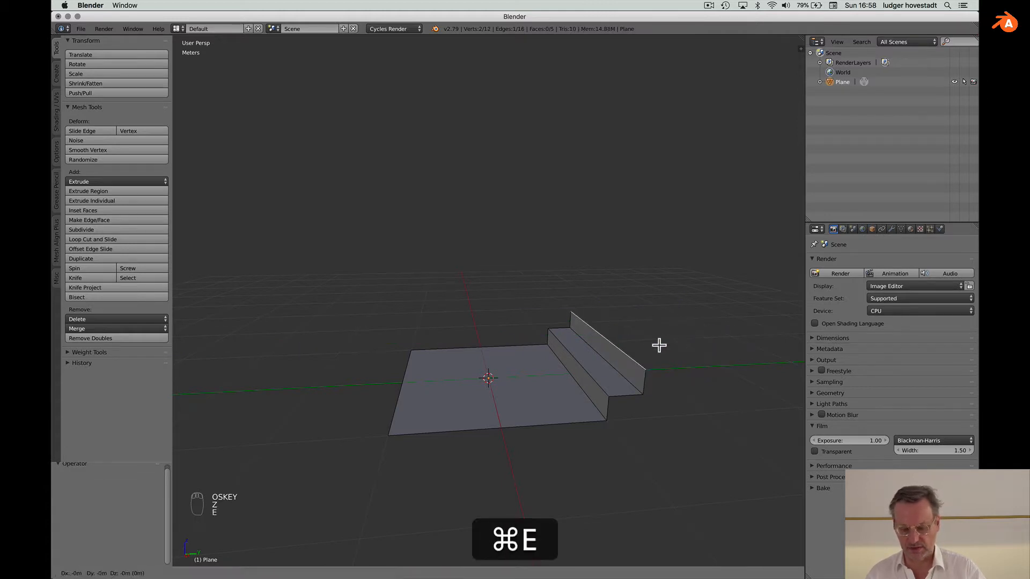
left_click(767, 339)
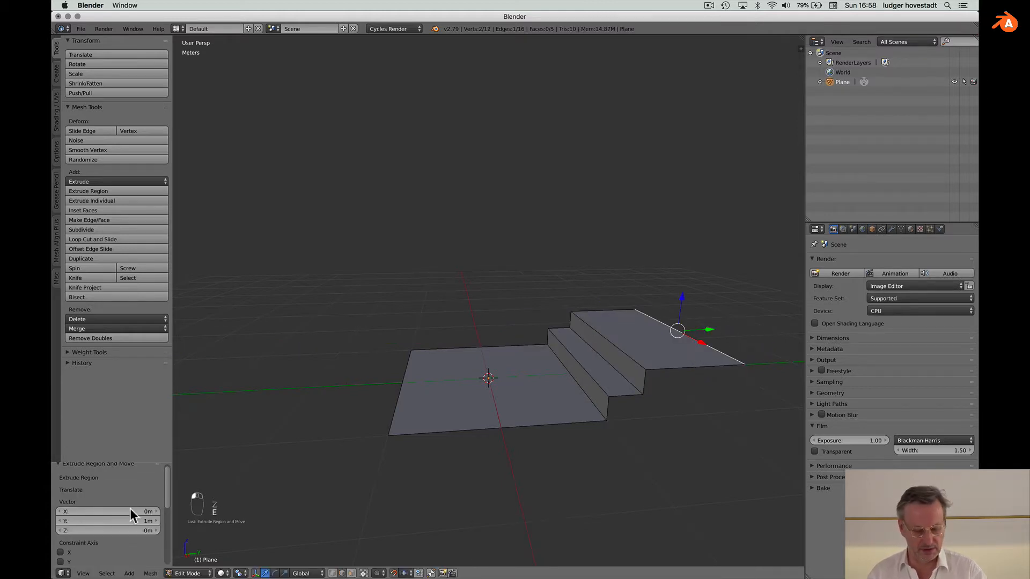
left_click(149, 521)
type("1/")
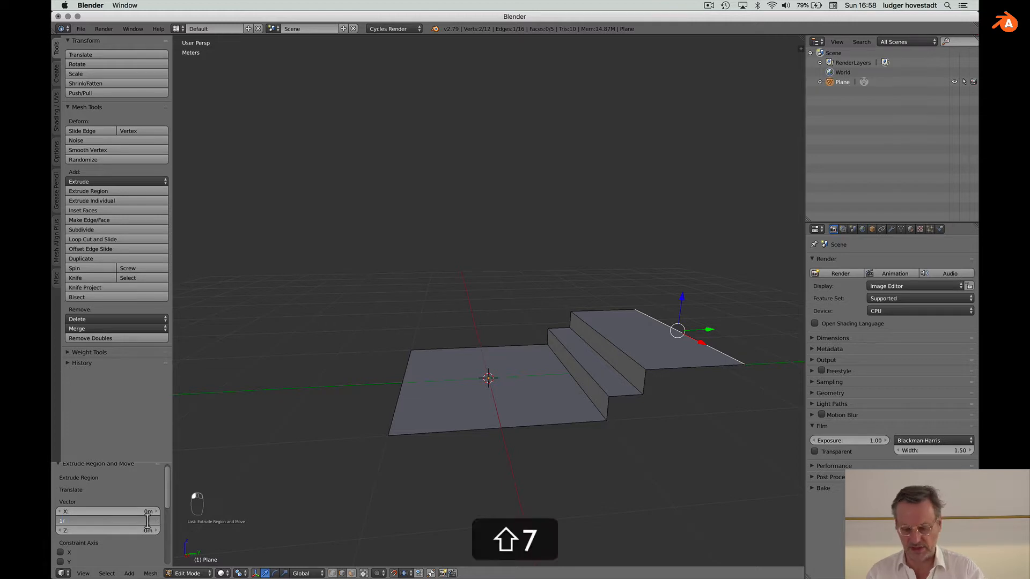
type("3")
key("Return")
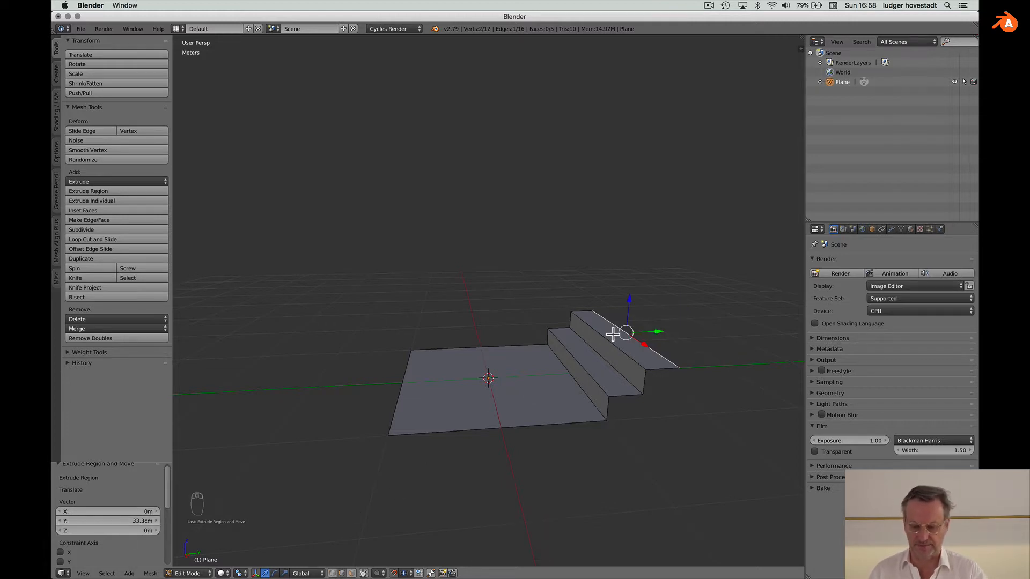
- Extrude the second tread's outer edge straight up by about 1 m as a third riser
left_click_drag(628, 298, 629, 250)
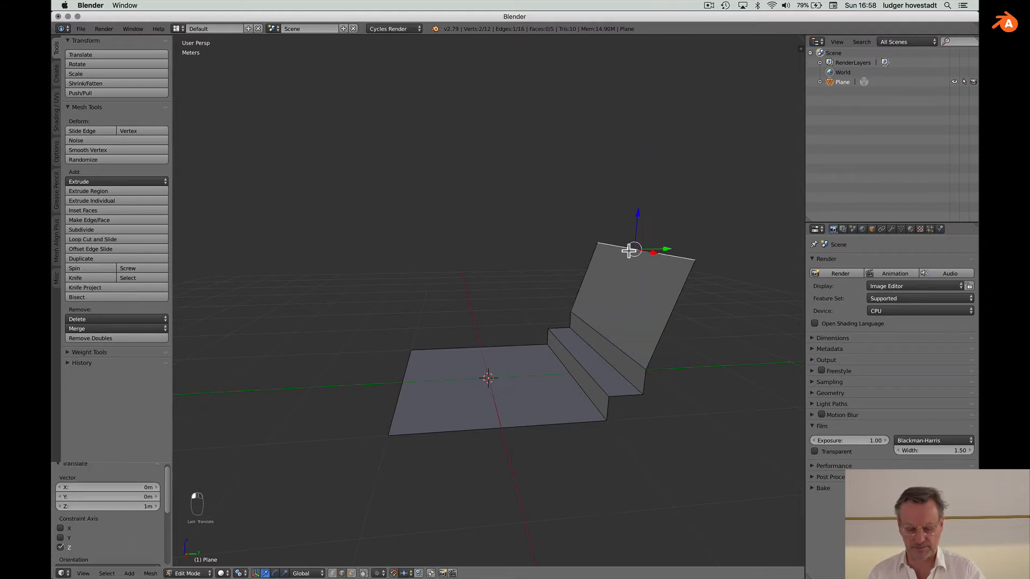
key("super+z")
key("e")
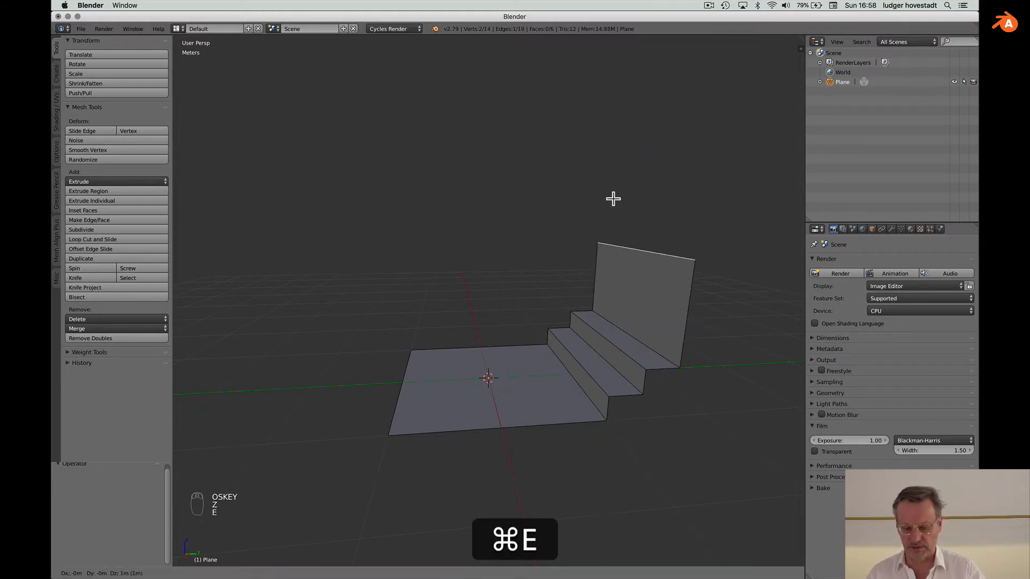
left_click(616, 191)
- Set the third riser's extrusion distance along Z to 1/4 m
left_click(151, 531)
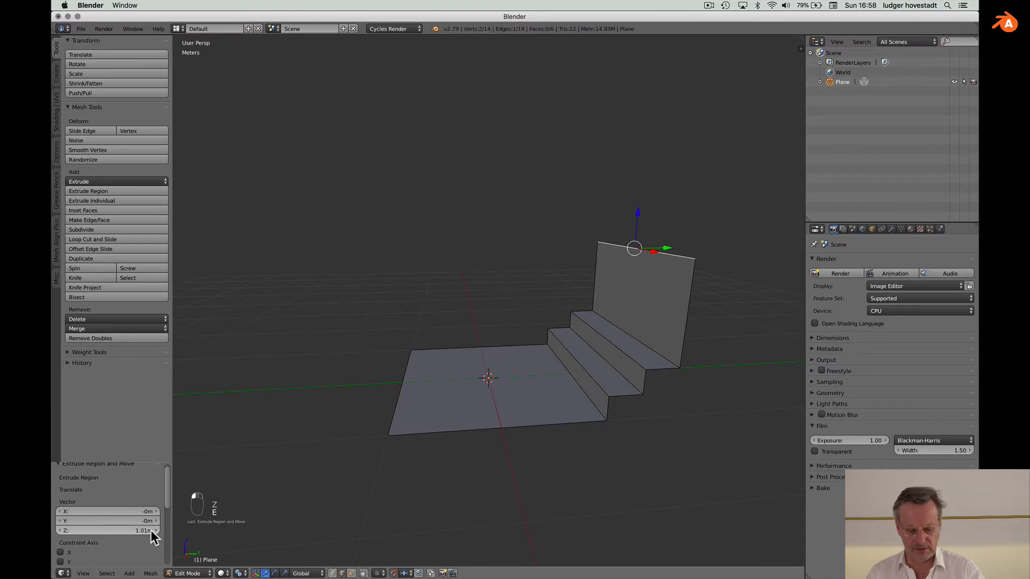
key("1")
key("shift+7")
key("4")
key("Return")
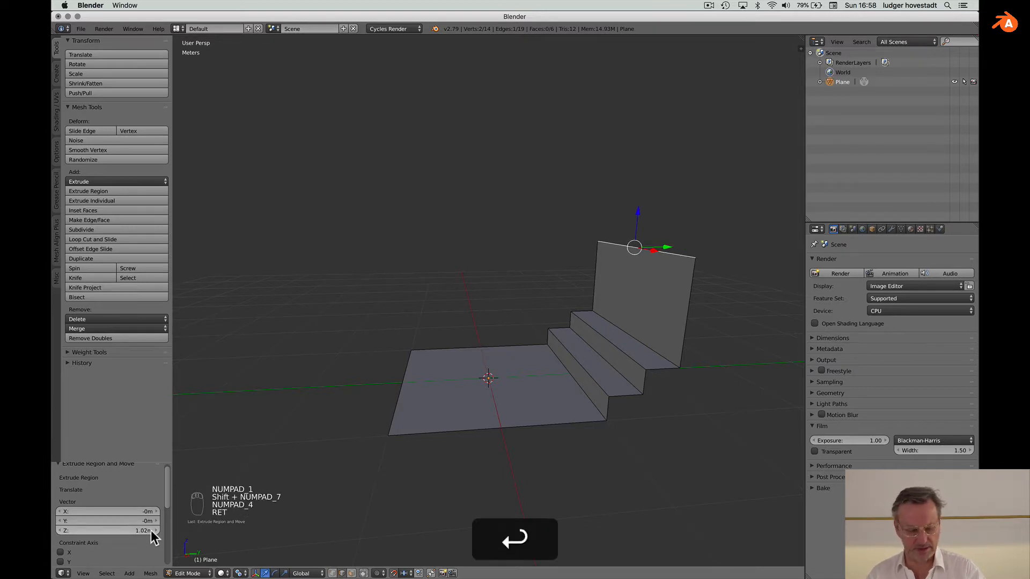
left_click(142, 531)
type("1/")
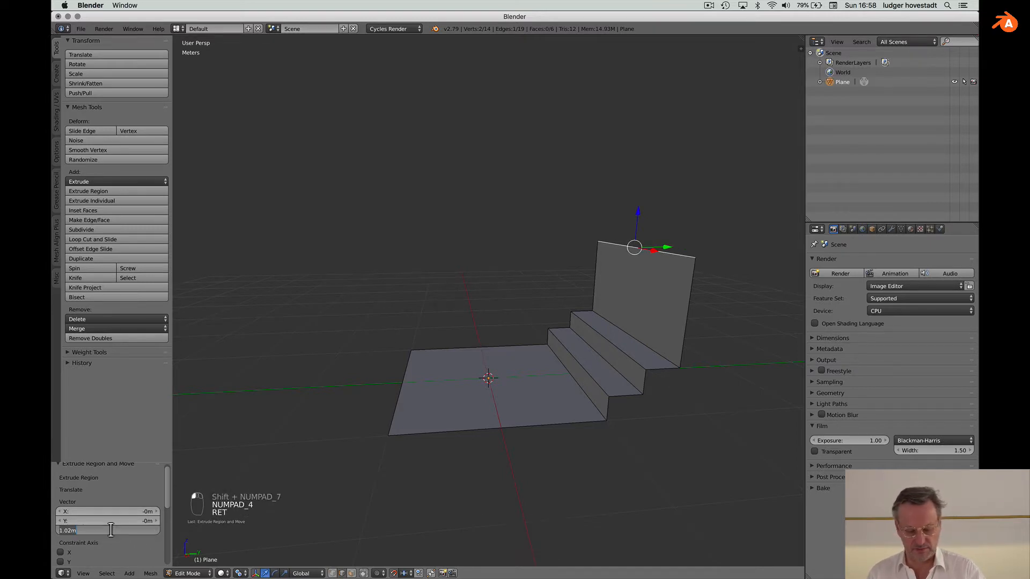
type("4")
key("Return")
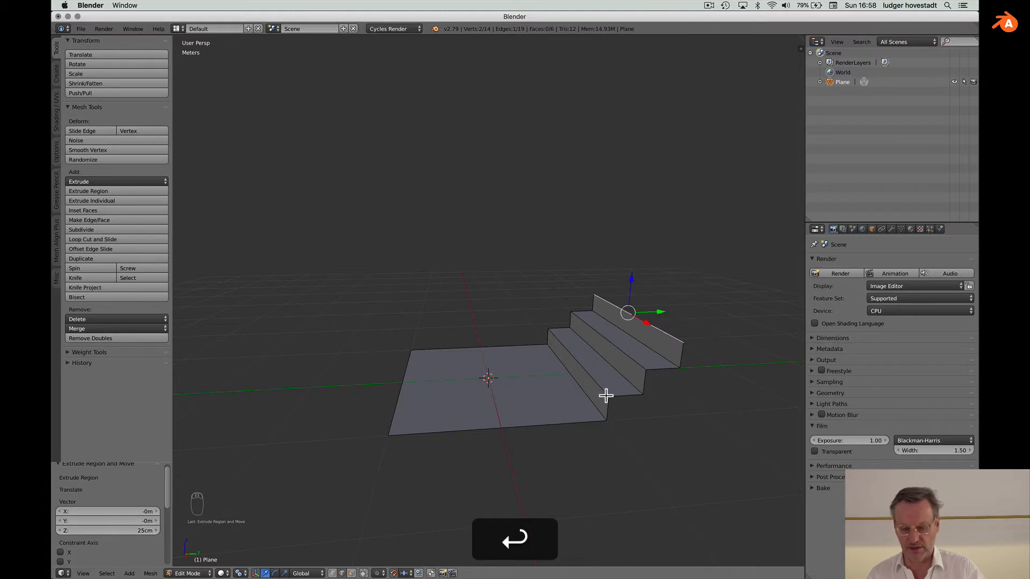
- Extrude the third riser's upper edge outward along Y as an upper landing and set the distance to 2 m
mouse_move(658, 312)
left_mouse_down()
mouse_move(727, 306)
mouse_move(666, 327)
left_mouse_up()
key("super+e")
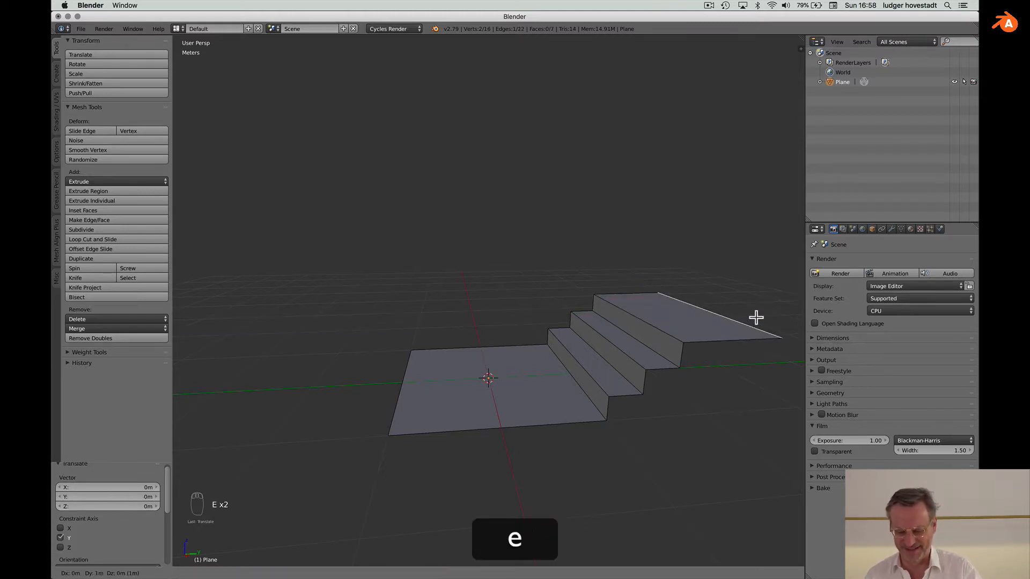
left_click(756, 317)
left_click(133, 521)
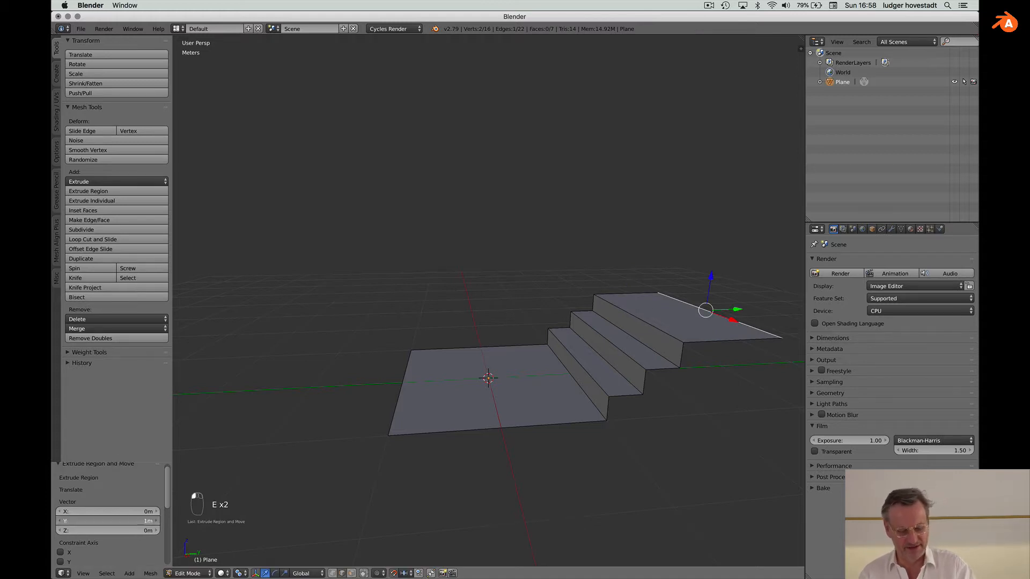
type("1")
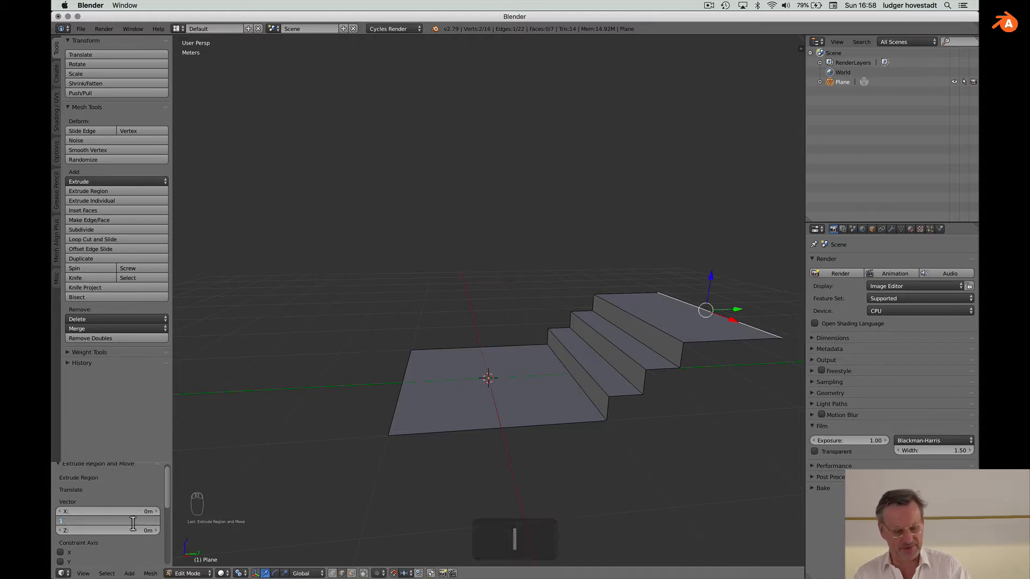
key("BackSpace")
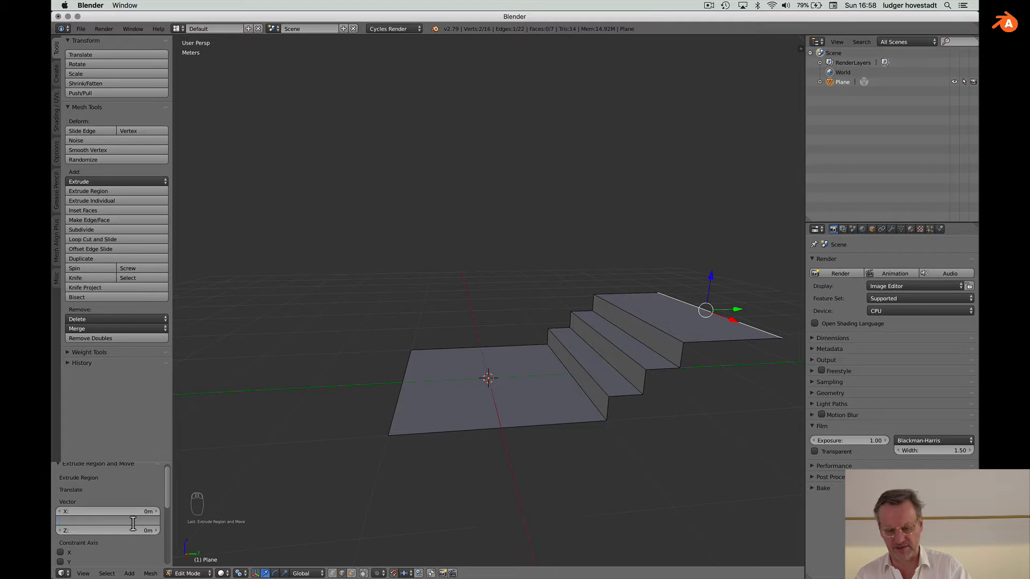
type("2")
key("Return")
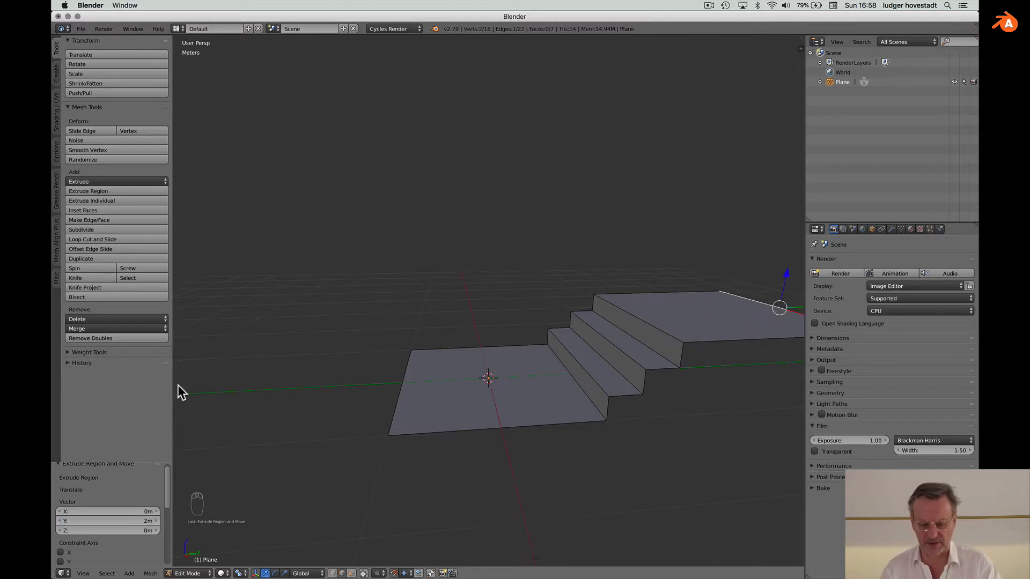
- Select the base plane's outer edge opposite the steps and move it 2 m outward along negative Y
right_click(403, 381)
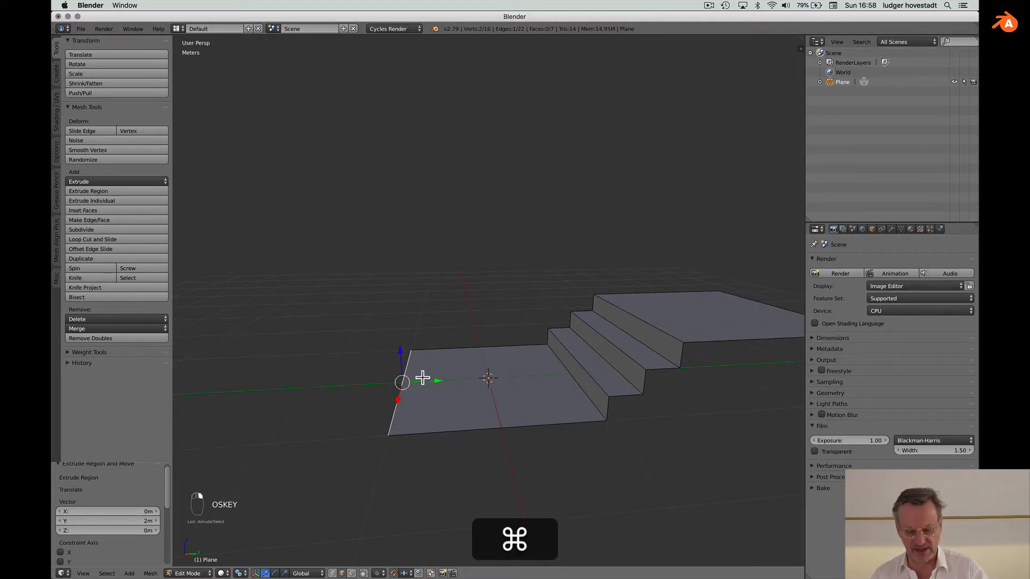
key("e")
left_click_drag(270, 392, 272, 392, "super")
scroll(271, 392, "left", 10)
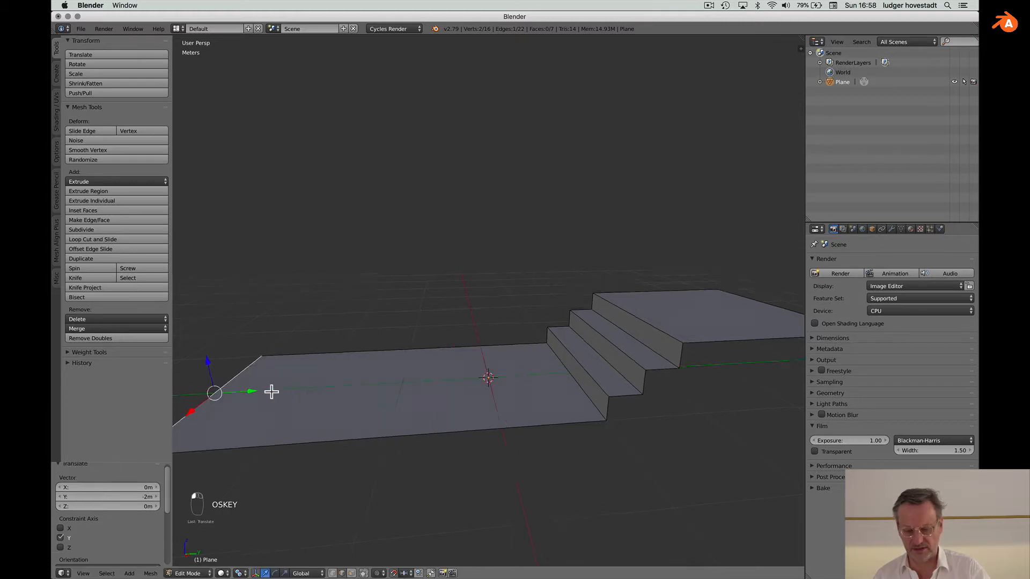
scroll(272, 392, "down", 3)
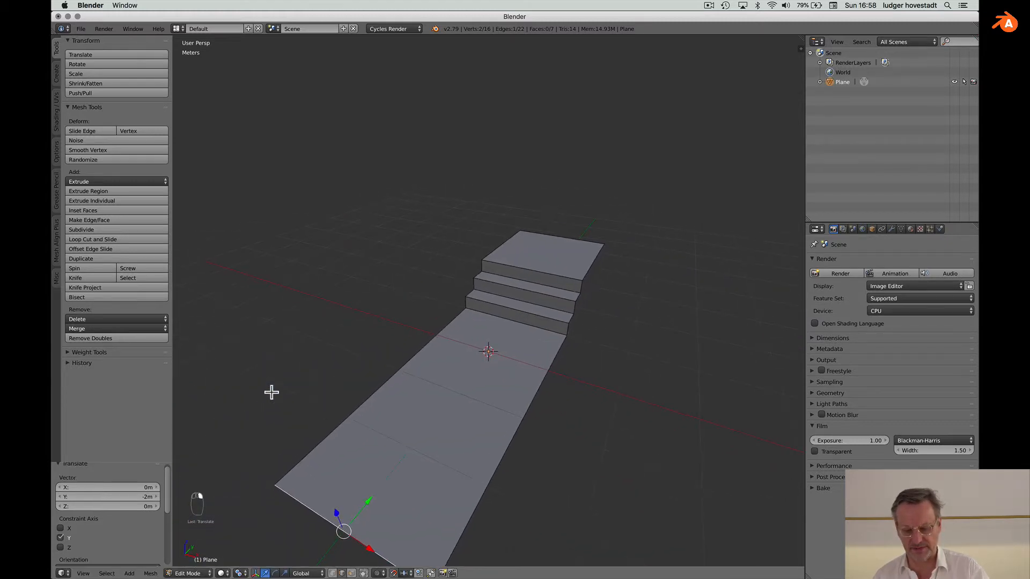
- From the top view, box-select all edges along the stair's positive-X side and move them 1.8 m along X
key("KP_7")
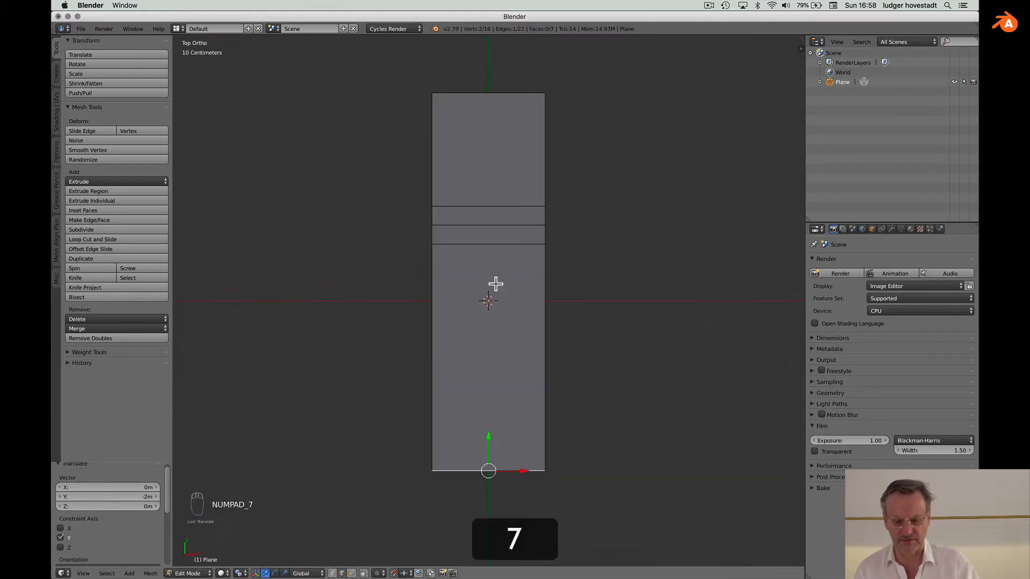
key("a")
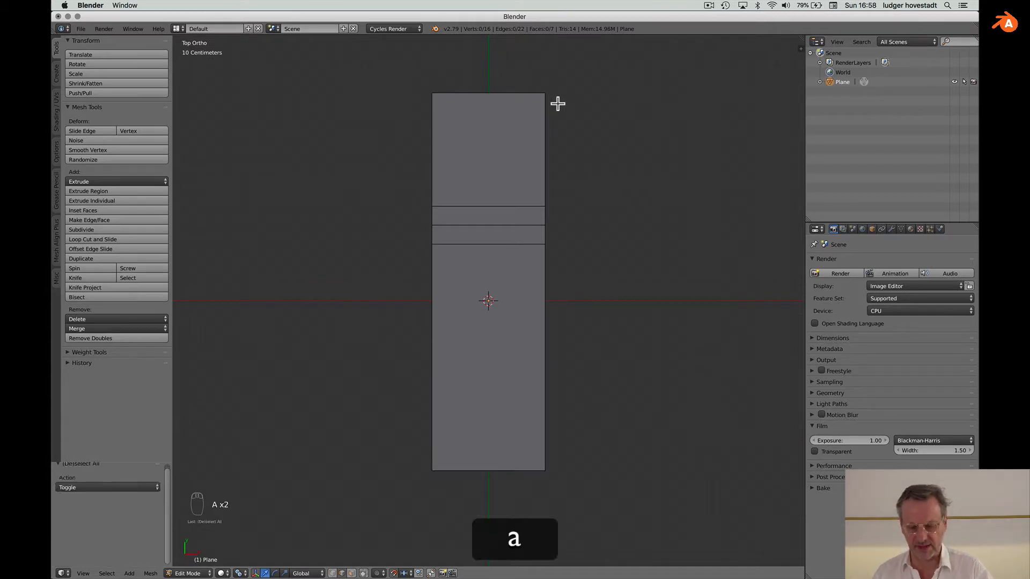
key("a")
key("a")
key("a")
key("a")
key("b")
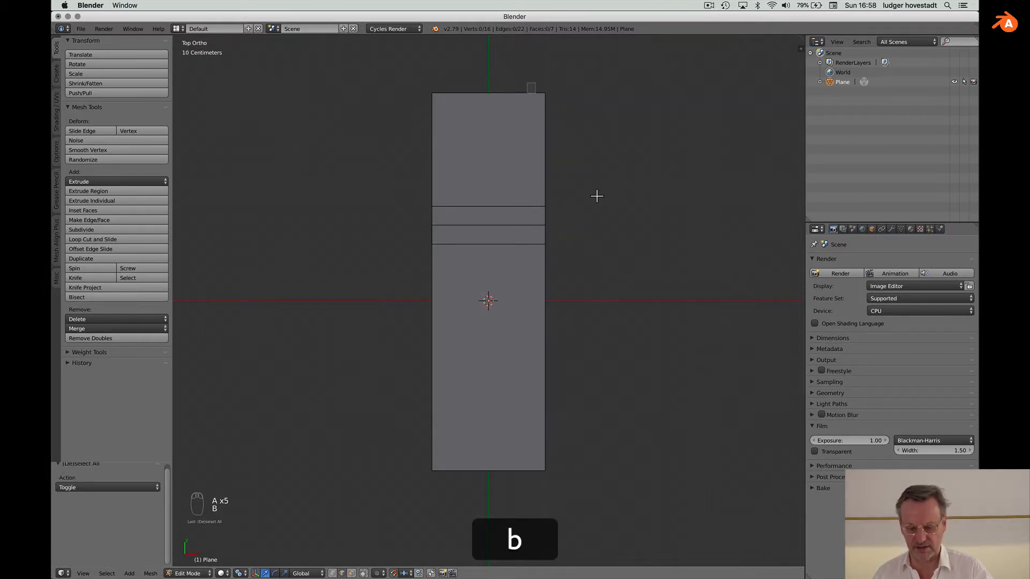
left_click_drag(526, 85, 615, 492)
left_click_drag(582, 237, 685, 252)
- Examine the widened stair model from several angles
scroll(685, 252, "down", 10)
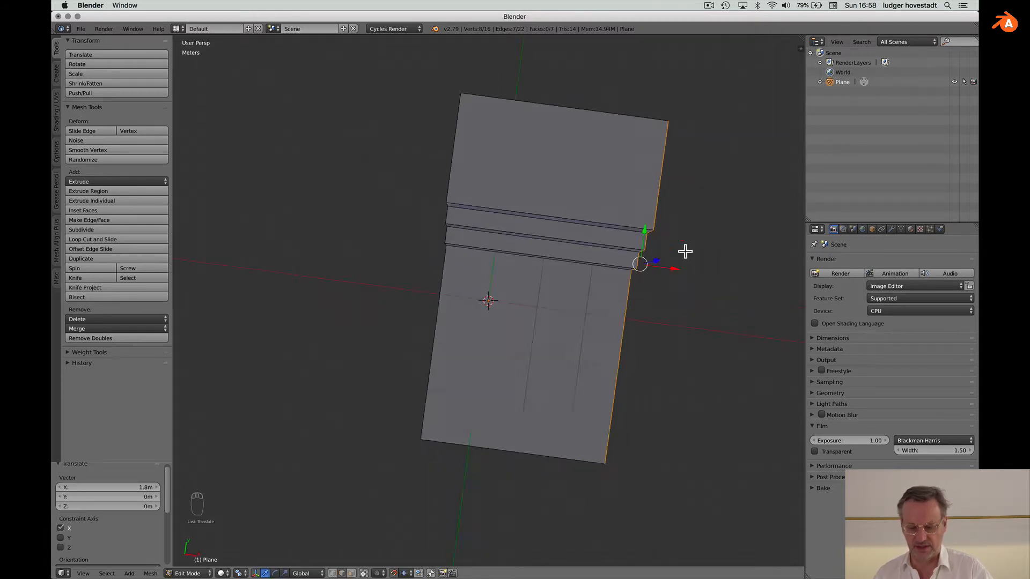
scroll(685, 252, "up", 10)
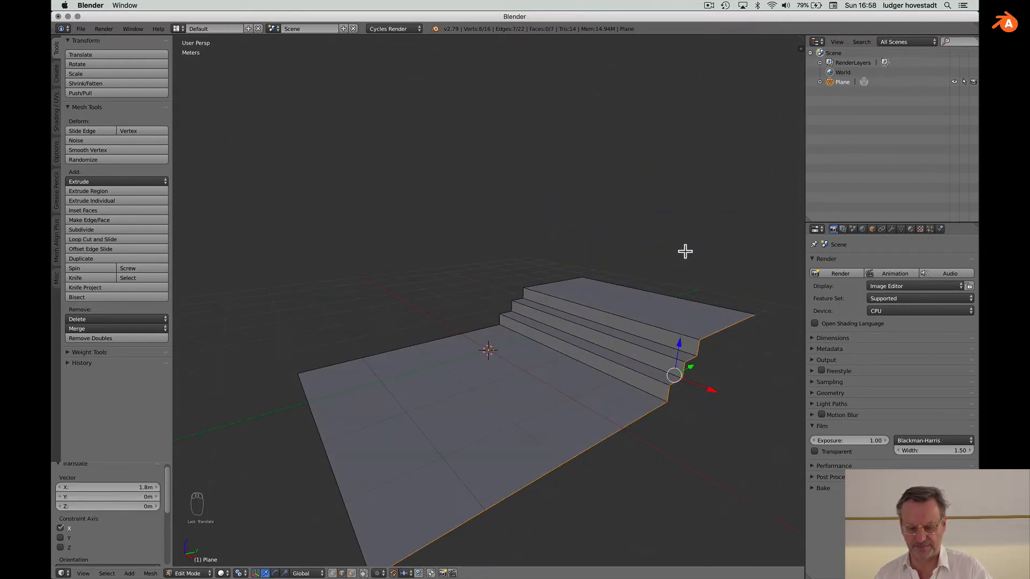
scroll(685, 252, "down", 10)
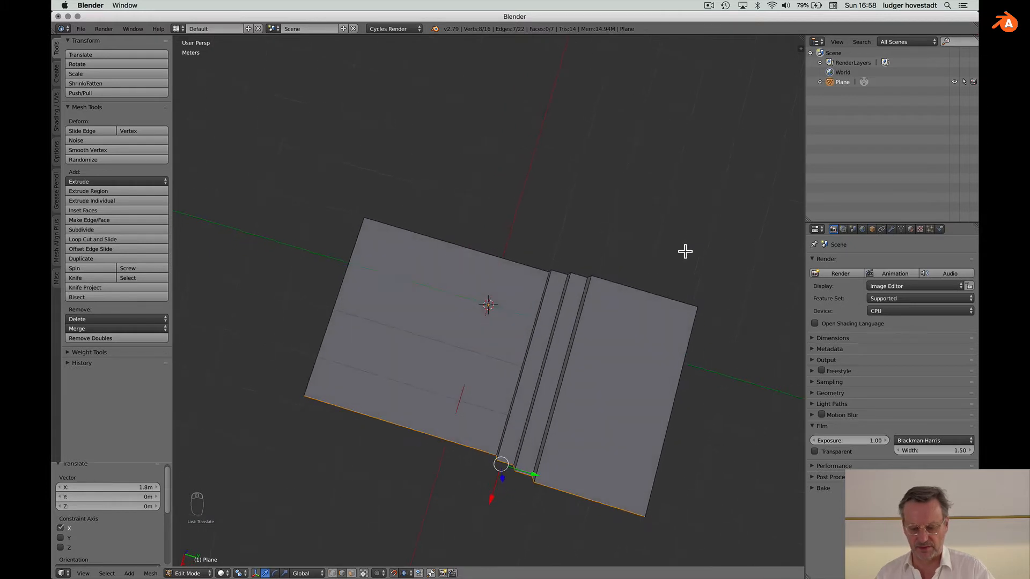
scroll(685, 251, "left", 10)
scroll(685, 252, "right", 4)
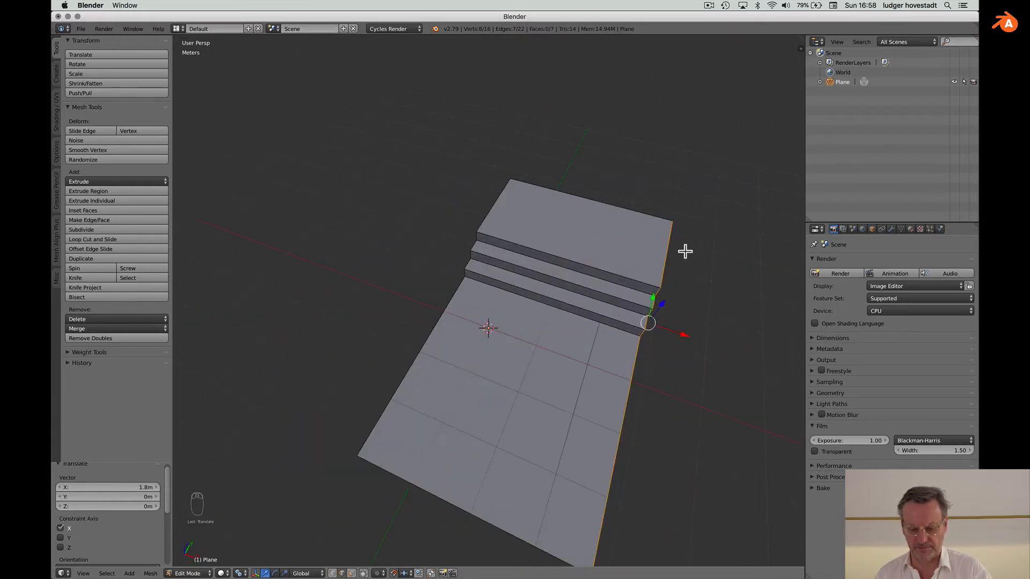
scroll(685, 251, "down", 3)
scroll(685, 252, "up", 2)
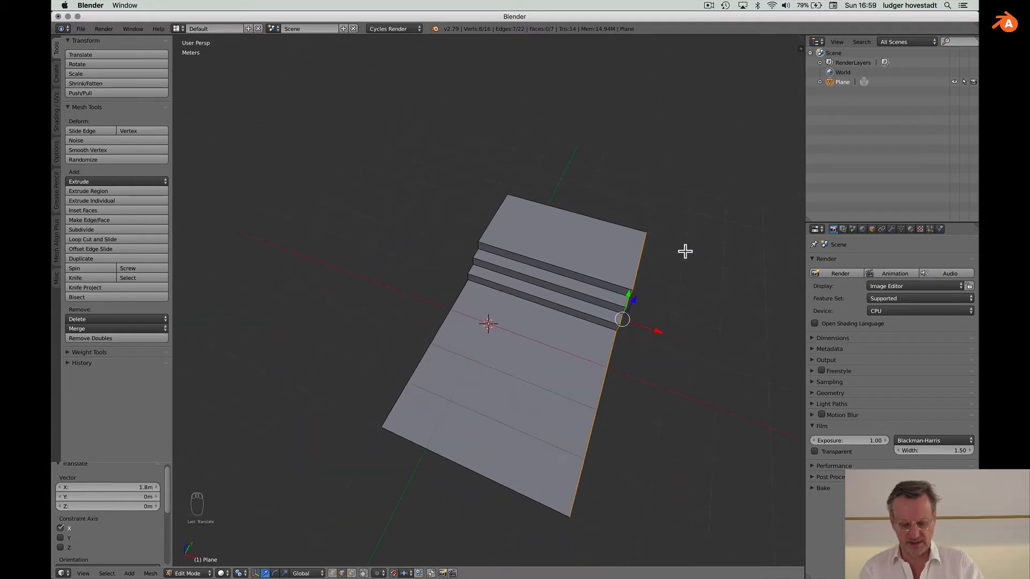
- Add a new plane to the stair mesh in the top orthographic view
key("KP_7")
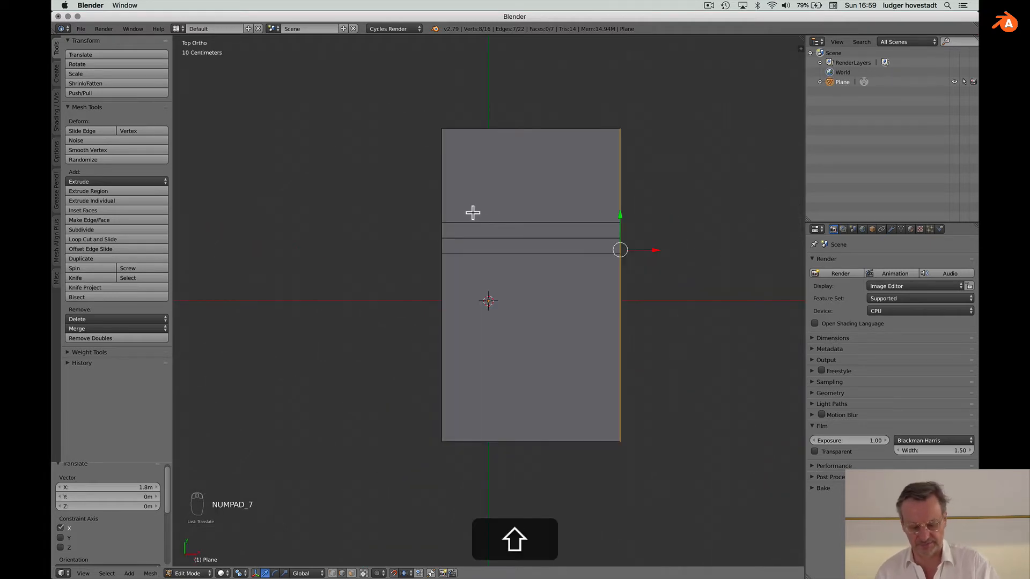
key("shift+a")
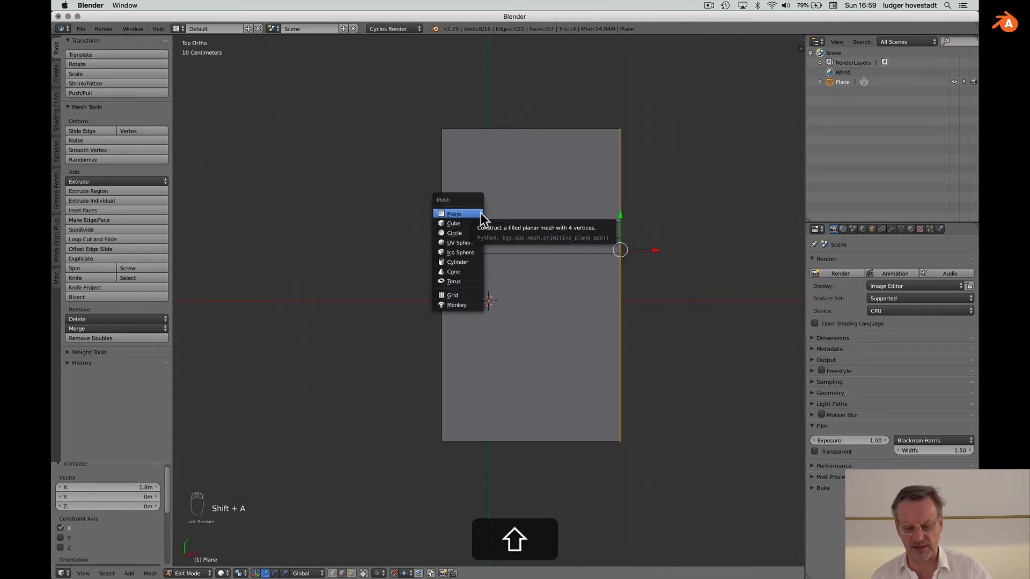
left_click(479, 214)
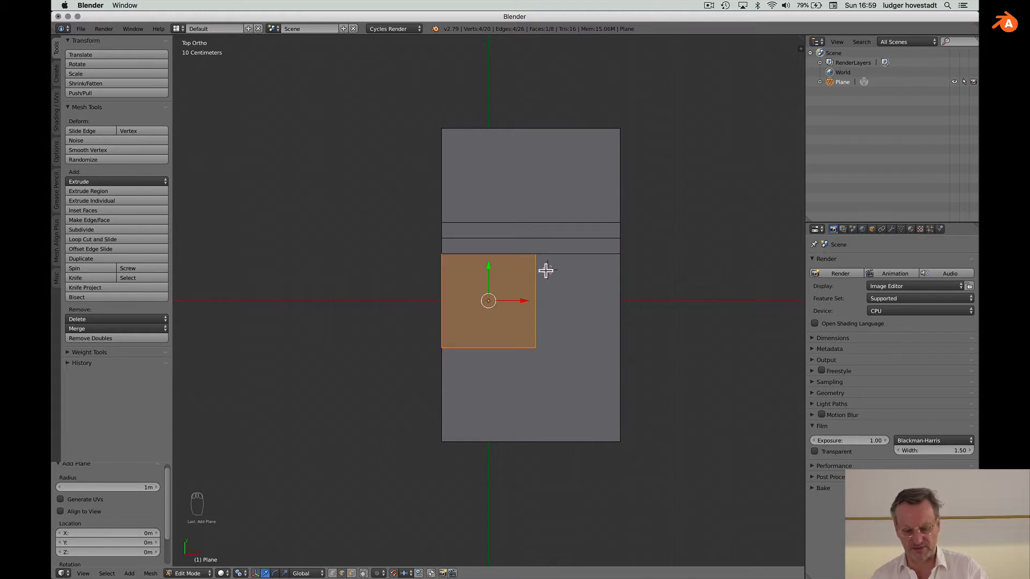
- Rotate the new plane 90° about Y and move it -70 cm along X and -1.9 m along Y
key("r")
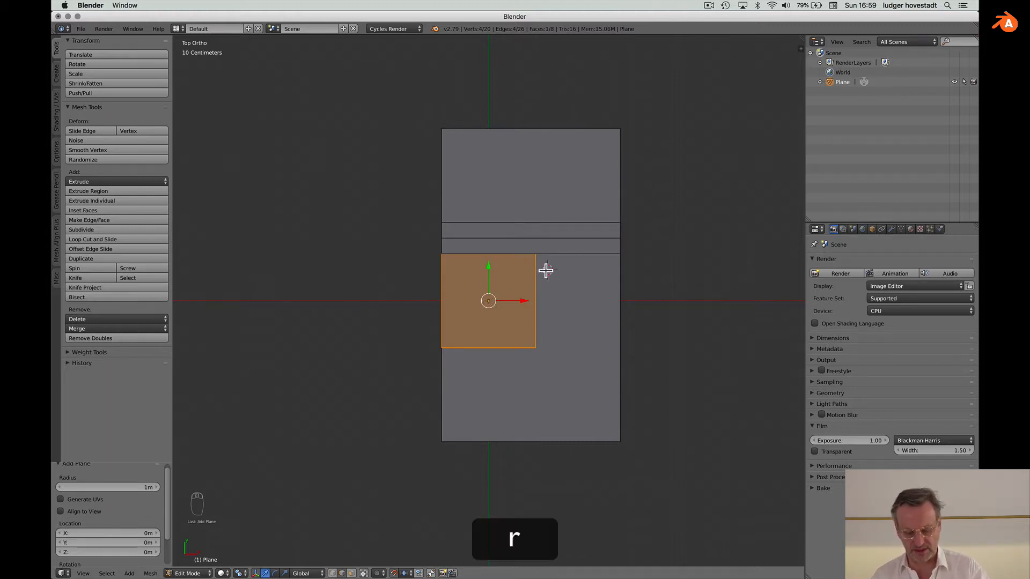
key("y")
key("9")
key("0")
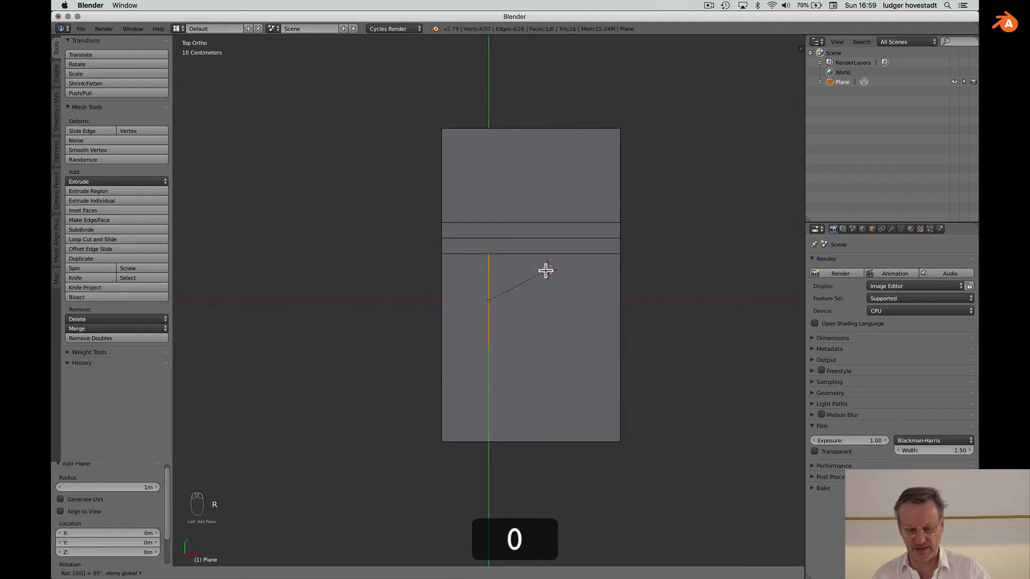
key("Return")
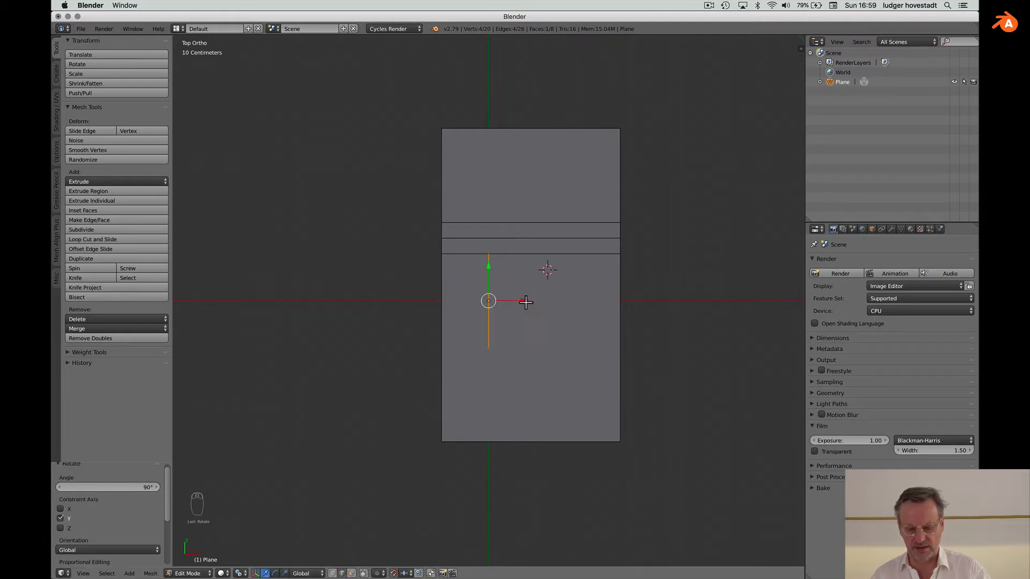
left_click_drag(526, 302, 490, 301)
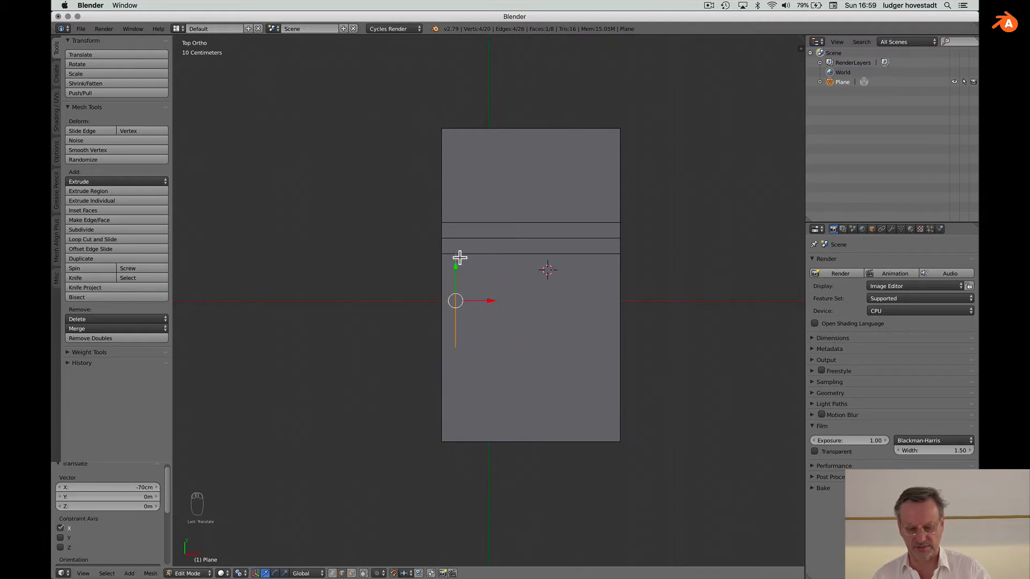
left_click_drag(459, 258, 455, 351)
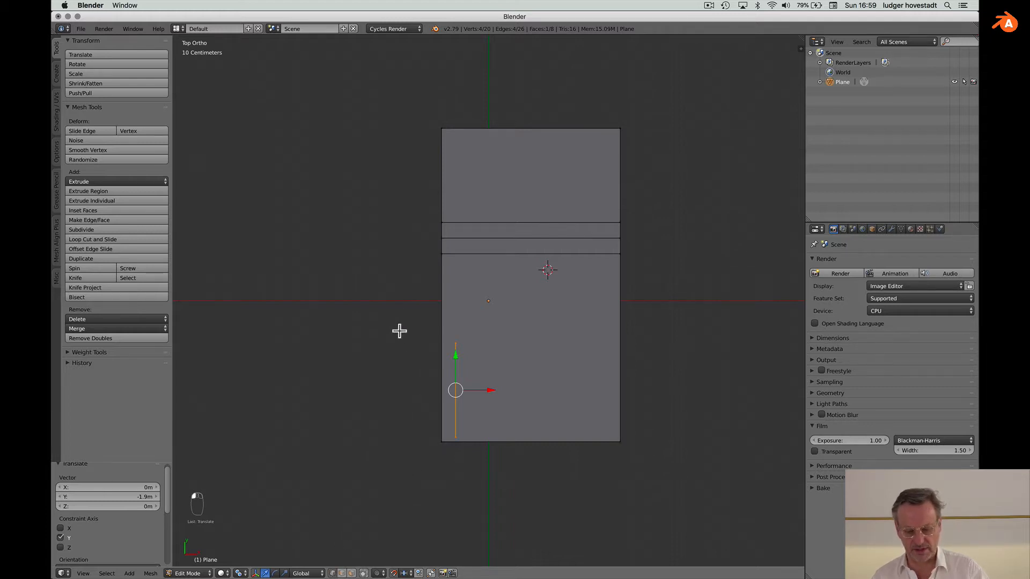
- Box-select the upright plane's positive-Y edge and move it 4 m along Y and 70 cm along X
key("a")
key("b")
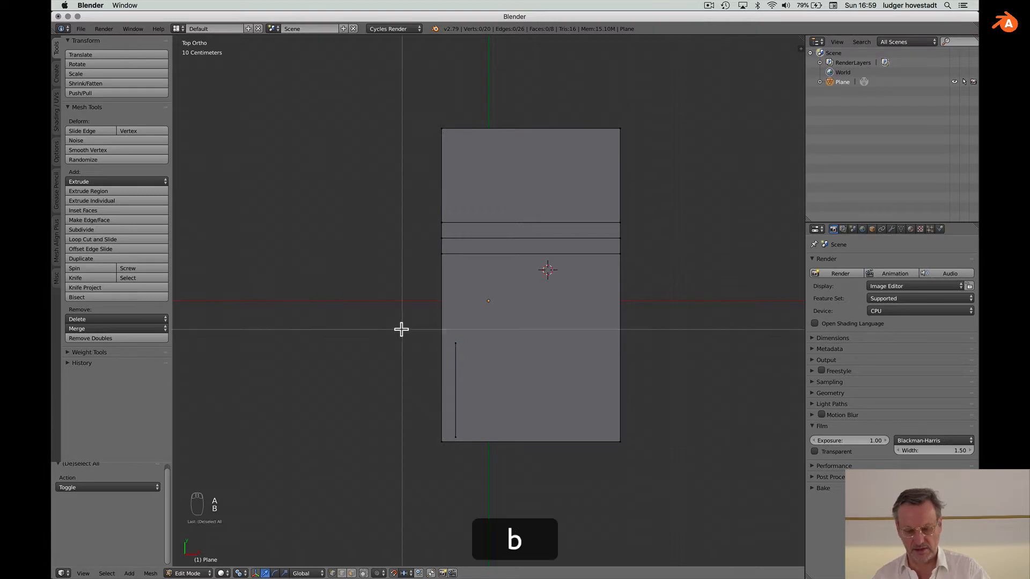
left_click_drag(402, 329, 476, 350)
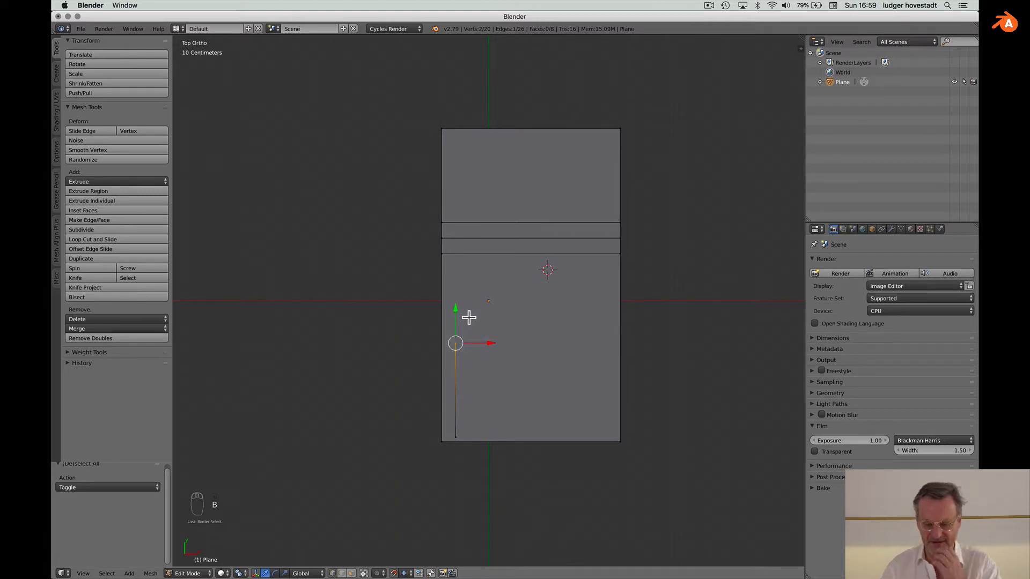
left_click_drag(456, 309, 450, 122)
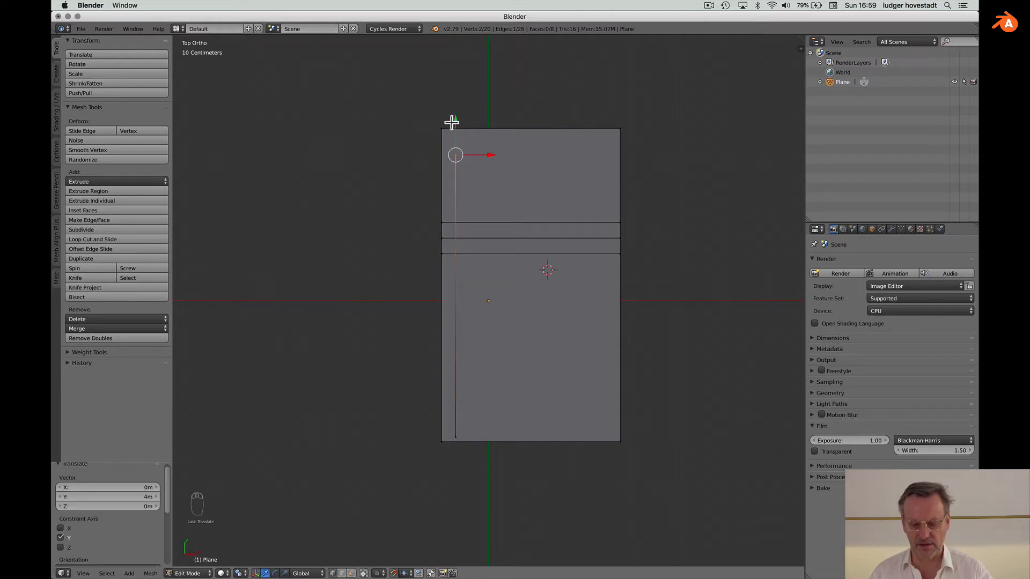
left_click_drag(487, 152, 519, 155)
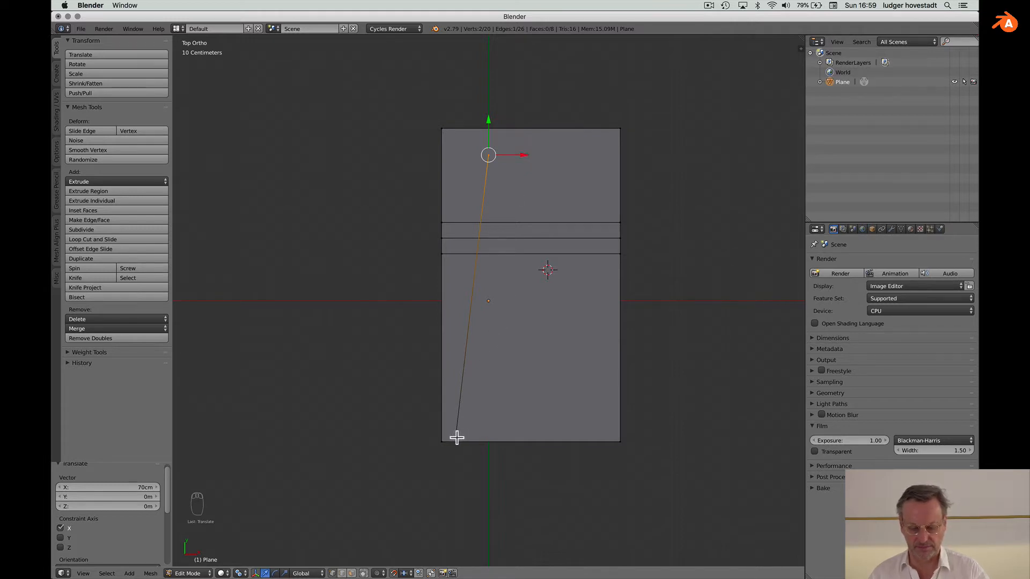
- Extrude the selected wall edge 3.1 m along X and 80 cm along Y, and shift the new edge -40 cm along Y
key("shift")
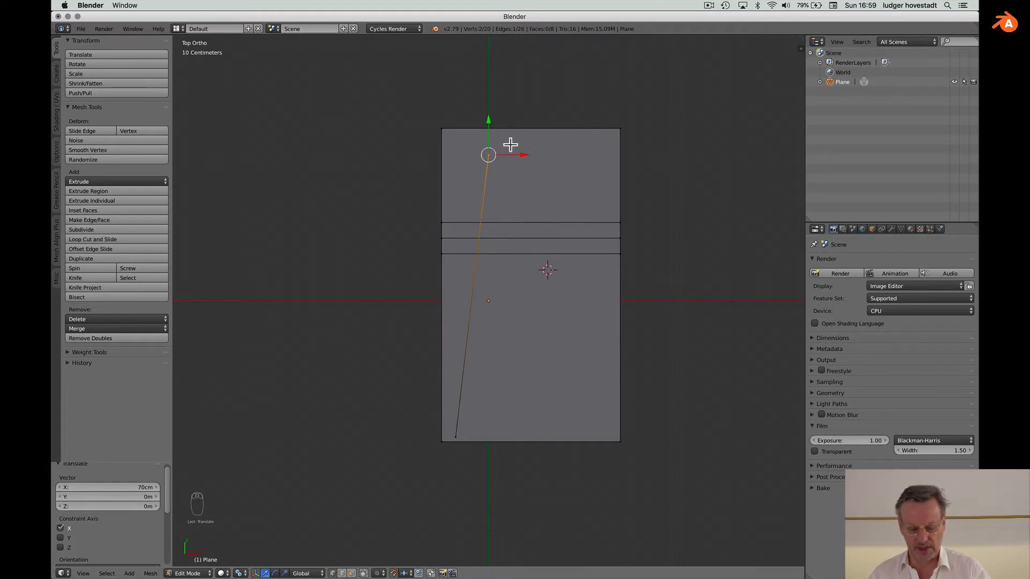
key("e")
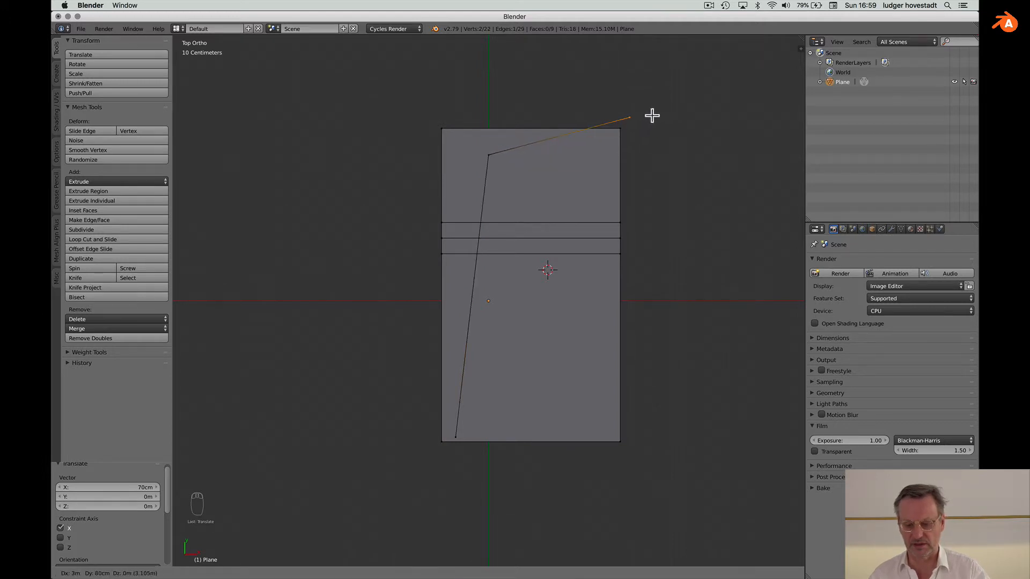
left_click(655, 115)
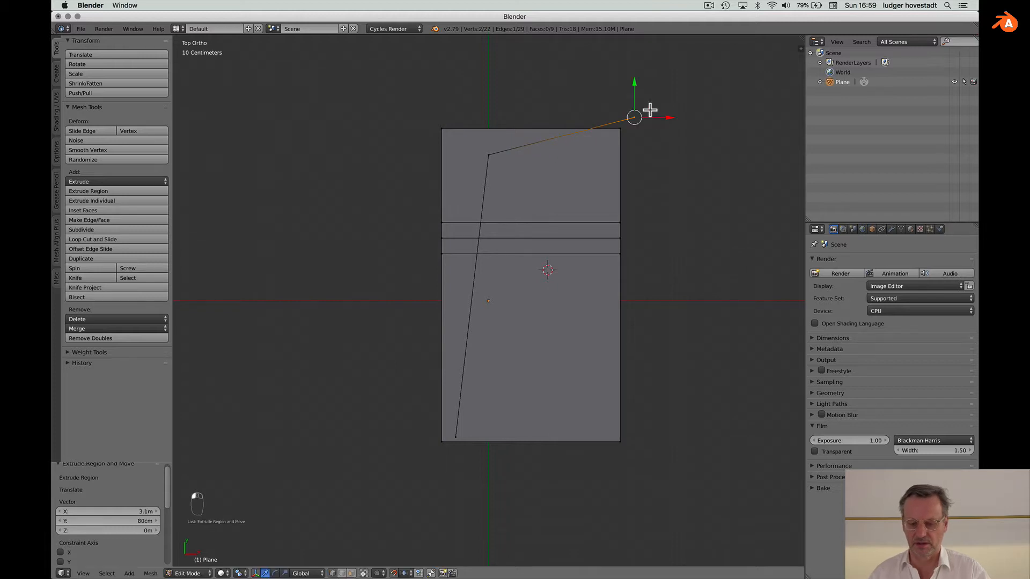
left_click_drag(637, 80, 637, 99)
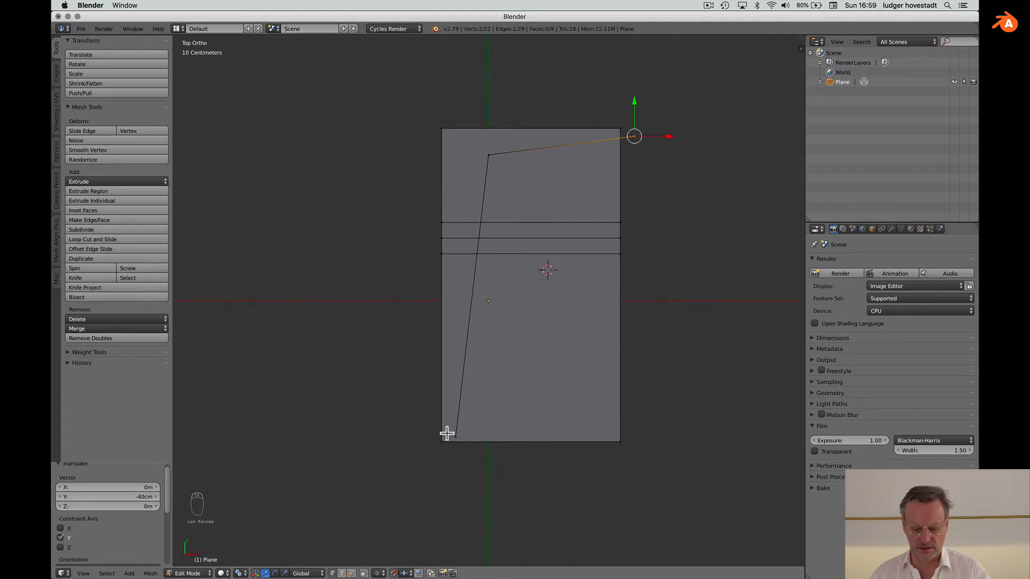
key("b")
left_click_drag(424, 424, 475, 454)
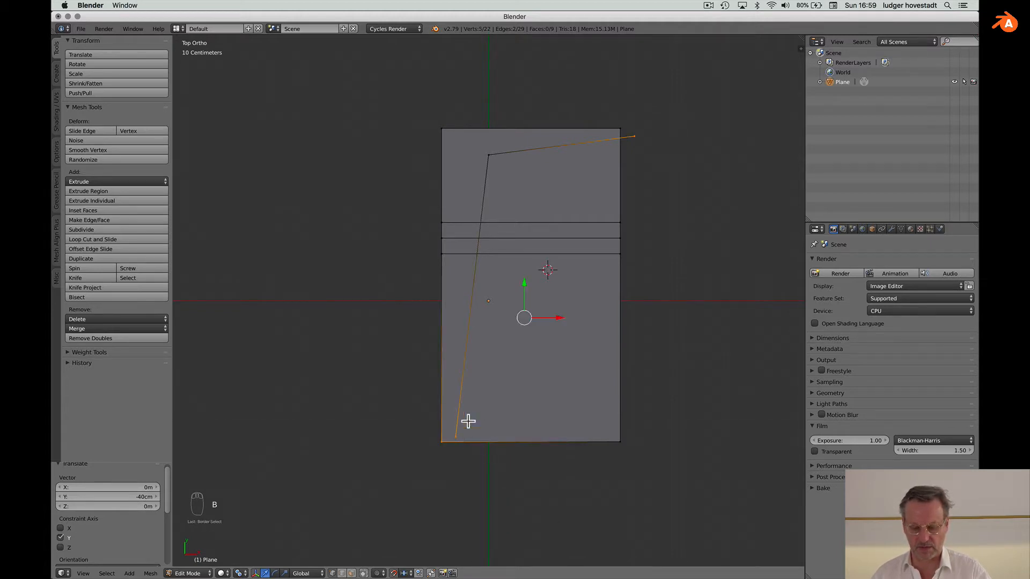
left_click(457, 465)
- Select only the long wall's negative-Y edge and move it -40 cm along X and -1 m along Y
key("a")
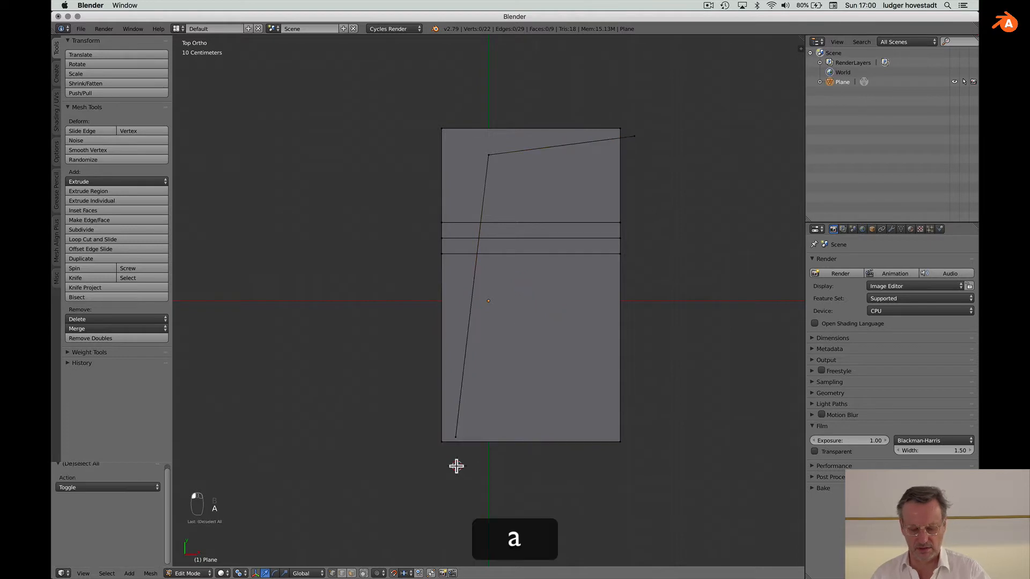
key("b")
left_click_drag(448, 421, 471, 459)
key("g")
key("y")
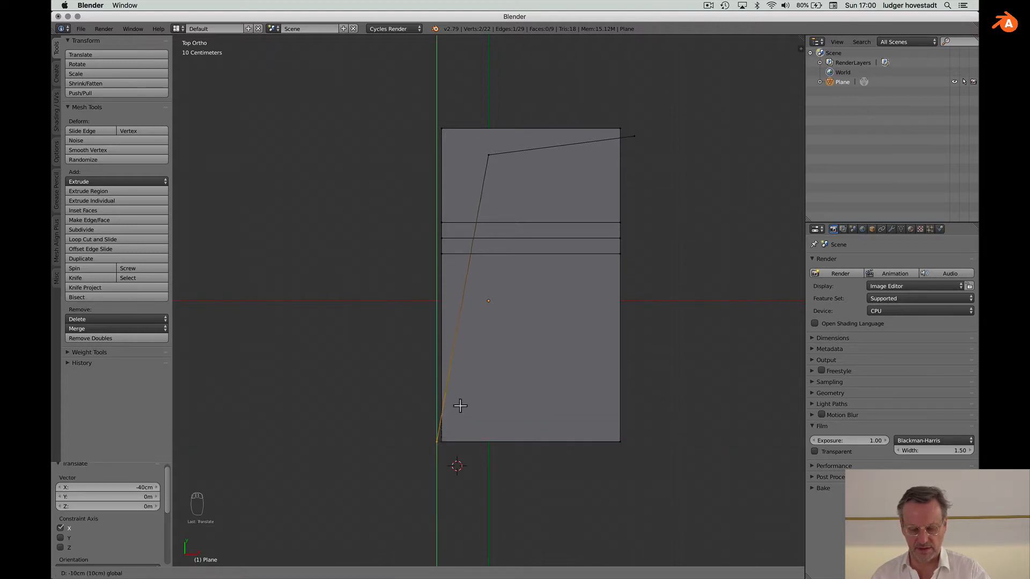
left_click(456, 447)
- From the right orthographic view, box-select the upper edges of both walls and raise them 1.2 m along Z
middle_click_drag(456, 445, 436, 405)
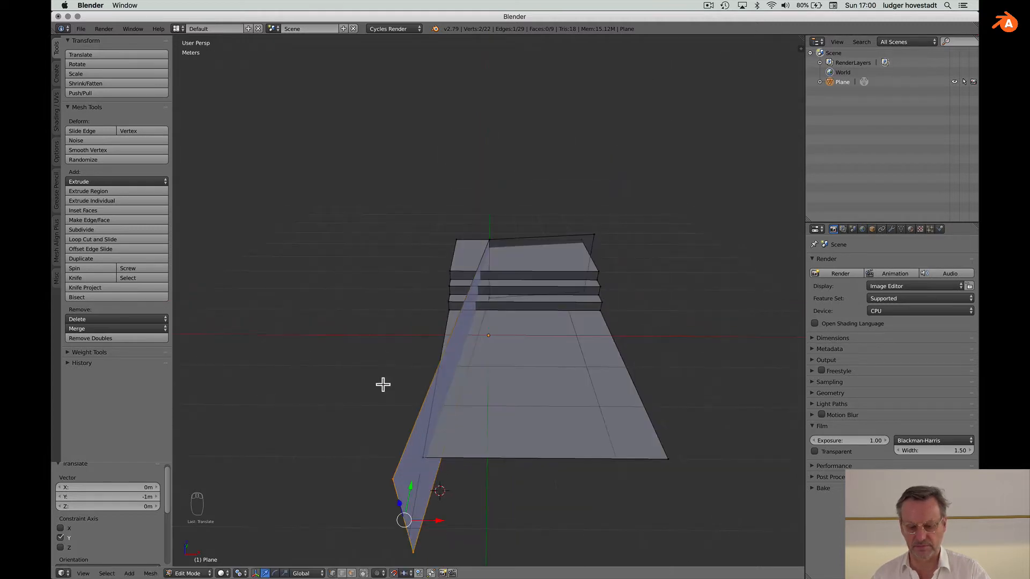
middle_click_drag(381, 384, 381, 384)
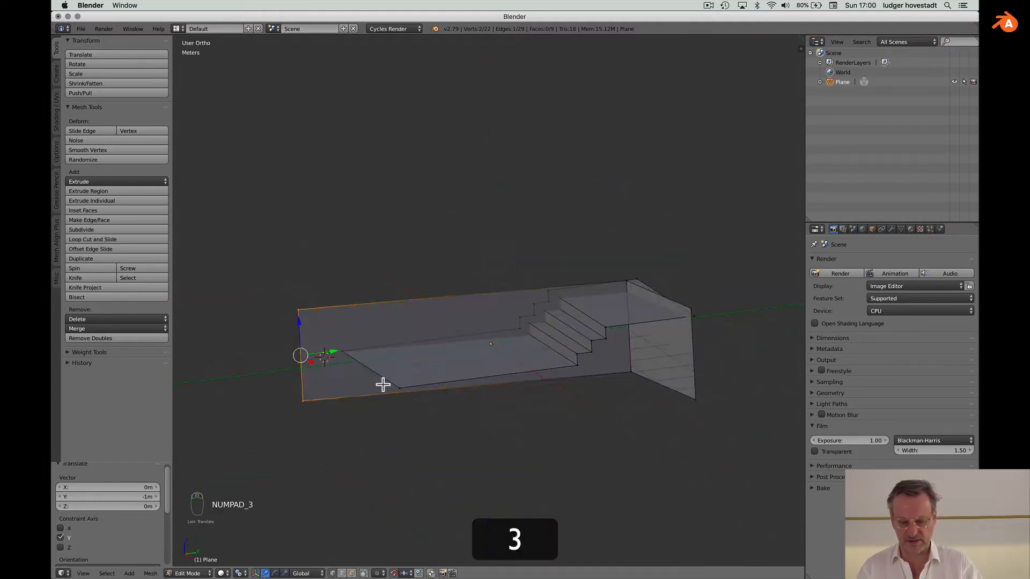
key("KP_3")
key("a")
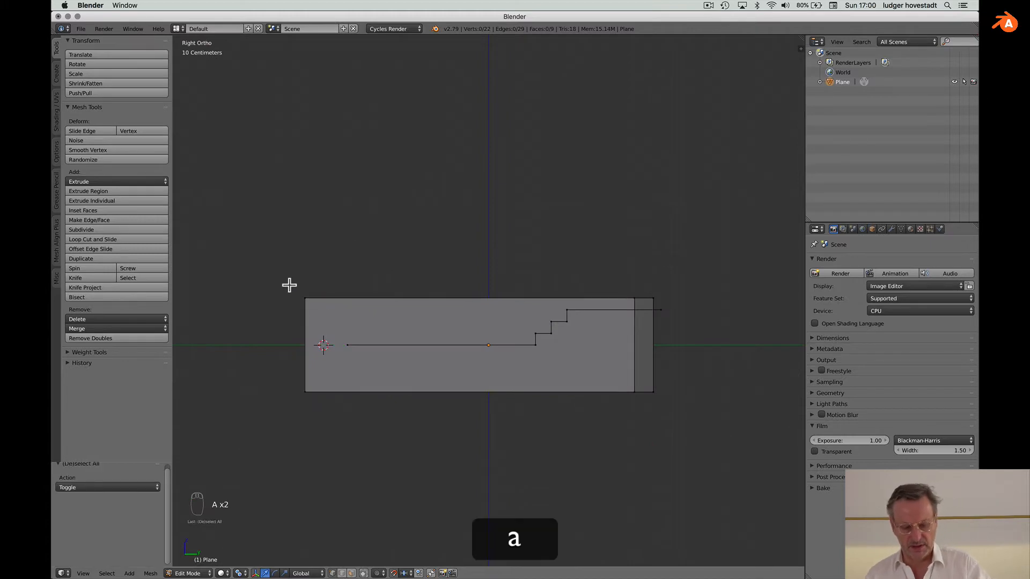
key("b")
left_click_drag(295, 285, 678, 301)
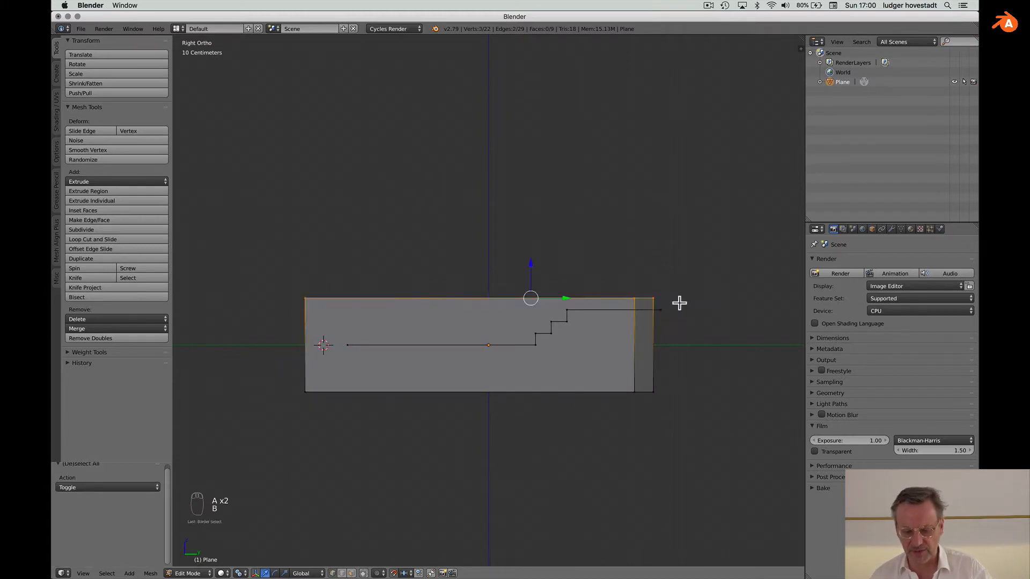
left_click_drag(528, 276, 527, 213)
- Move the back wall's upper outer corner vertex -50.3 cm along X and -16.3 cm along Z
scroll(527, 213, "up", 5)
scroll(527, 213, "left", 10)
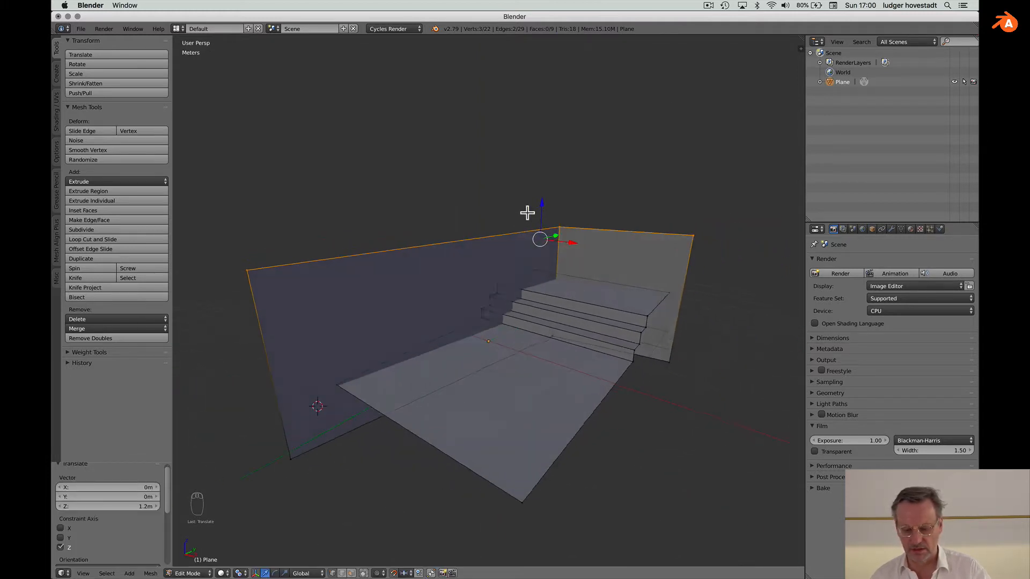
scroll(527, 213, "left", 5)
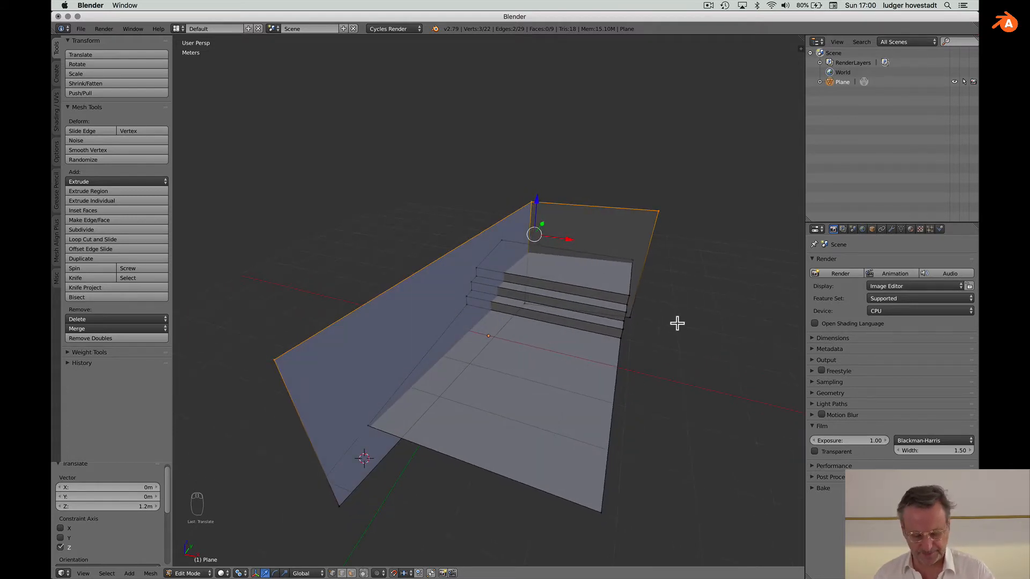
key("a")
key("b")
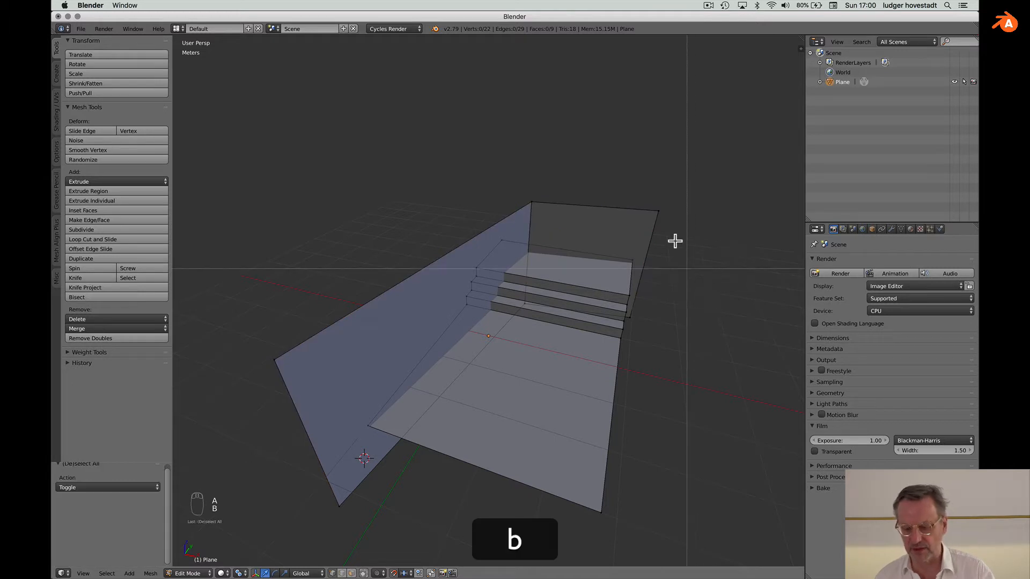
key("super")
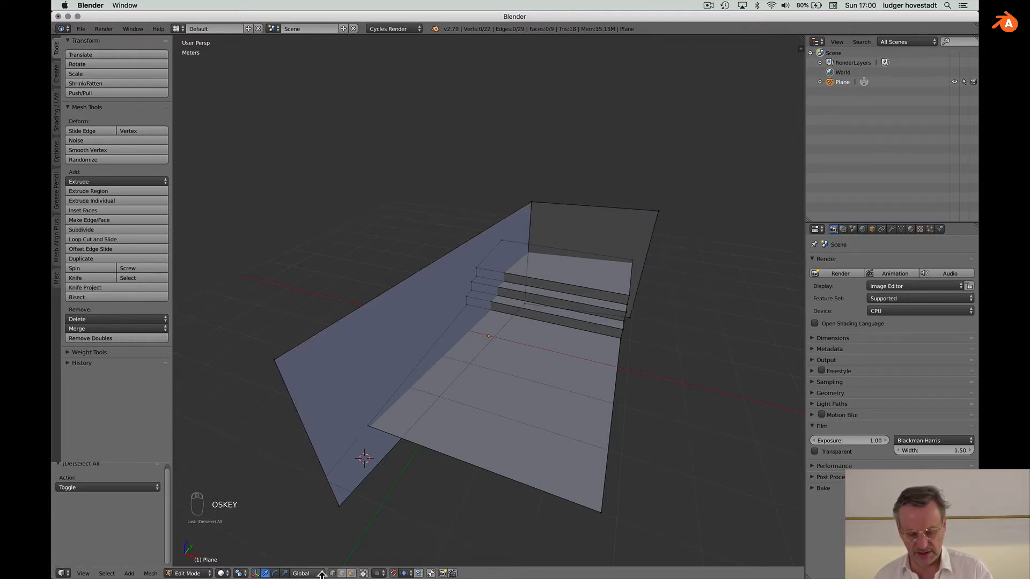
left_click(645, 187)
left_click(655, 209, "super")
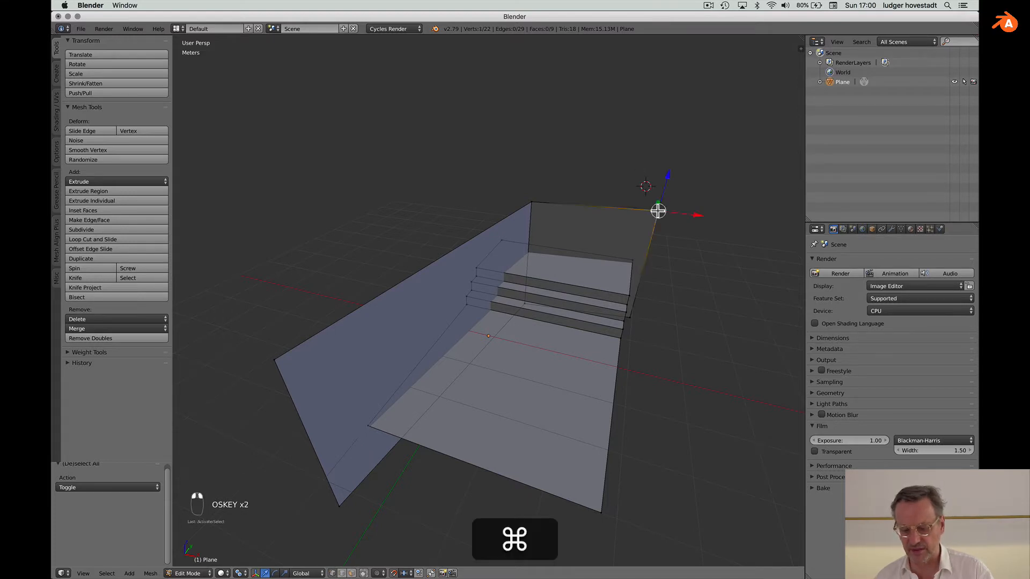
key("g")
key("x")
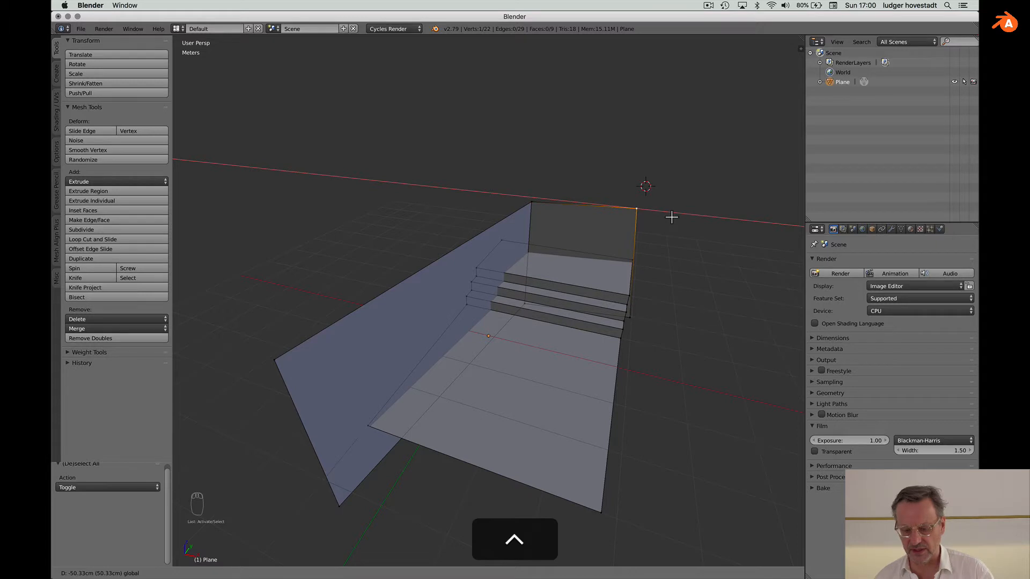
left_click(668, 216)
key("g")
key("z")
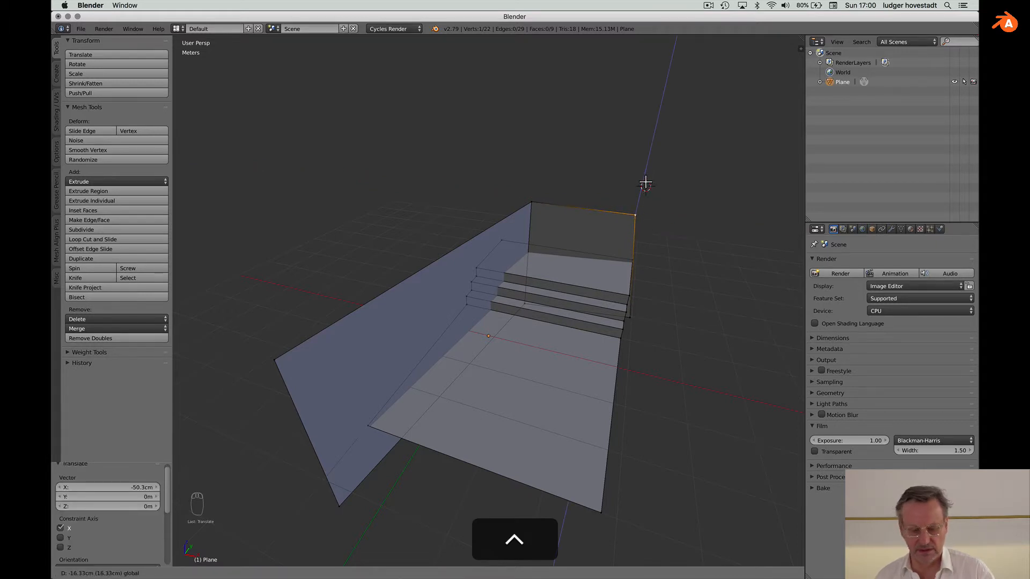
left_click(646, 178)
- Move the lower landing's outer front corner vertex -30.7 cm along X and 22.6 cm along Y
left_click(599, 511, "super")
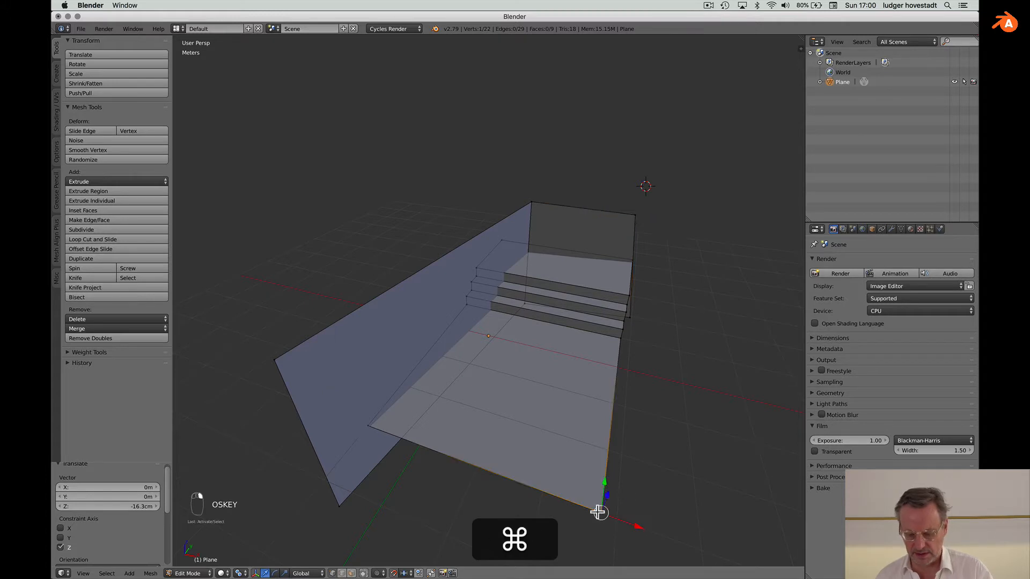
key("g")
key("x")
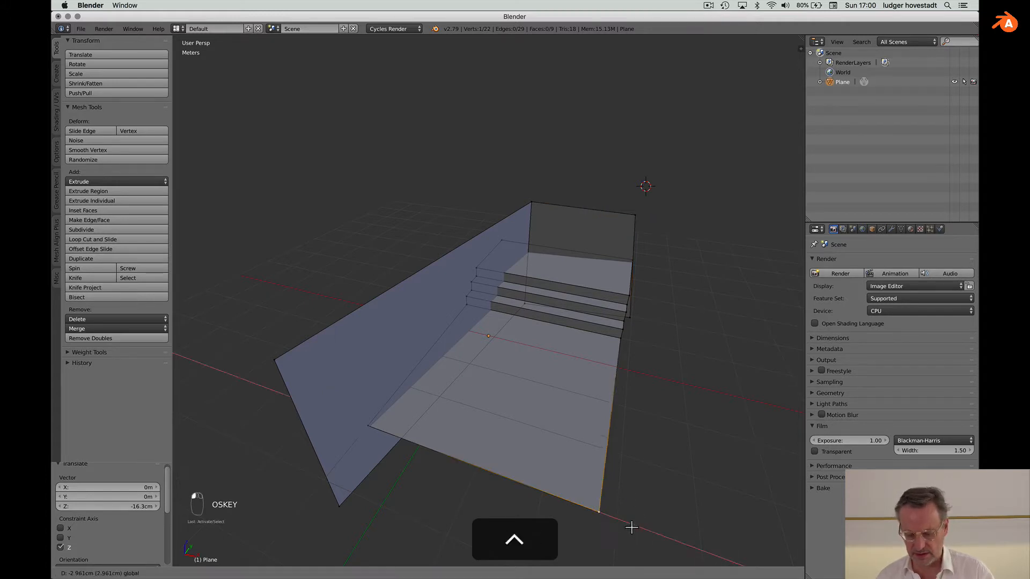
left_click(607, 519)
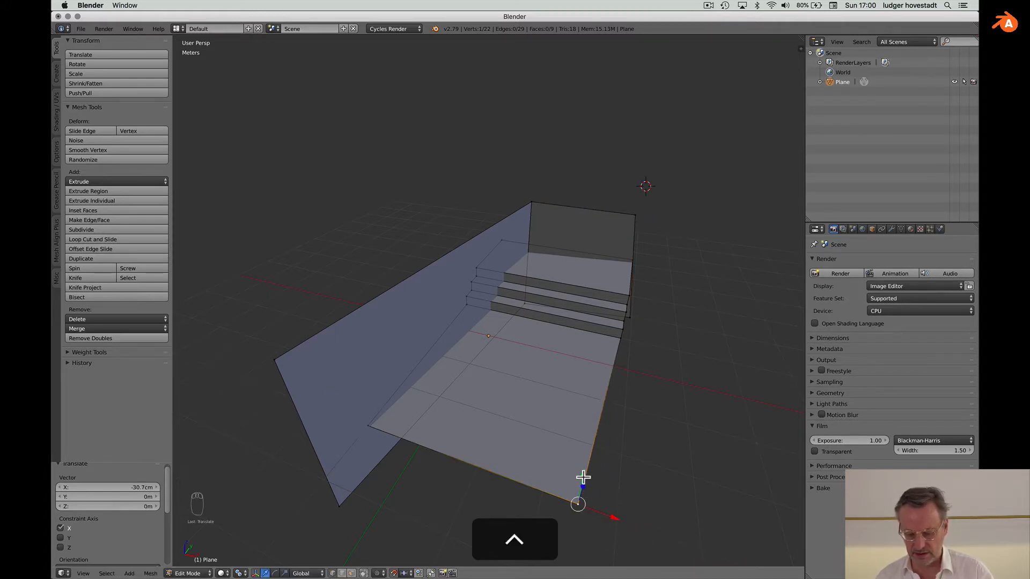
scroll(583, 477, "right", 6)
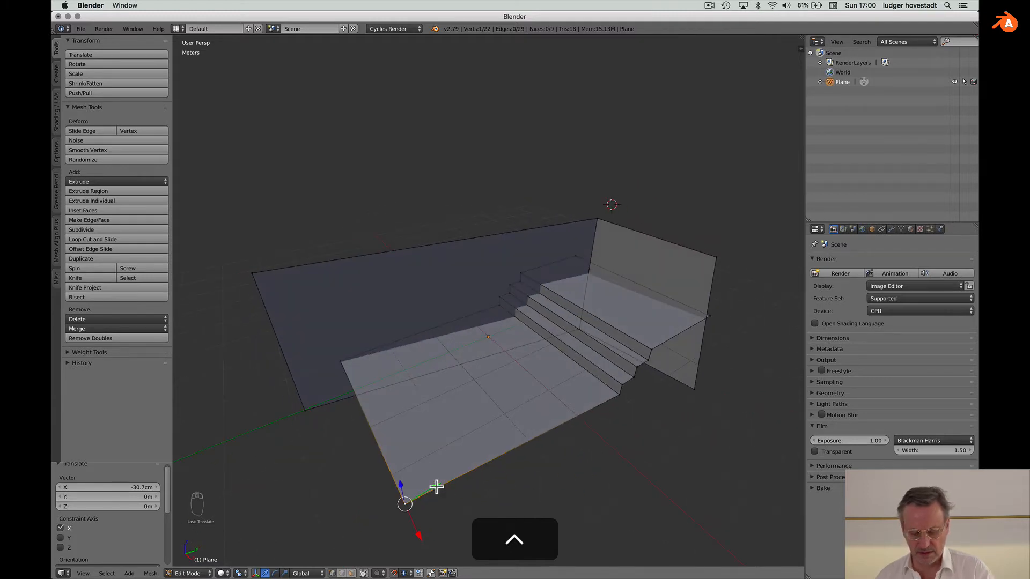
key("KP_7")
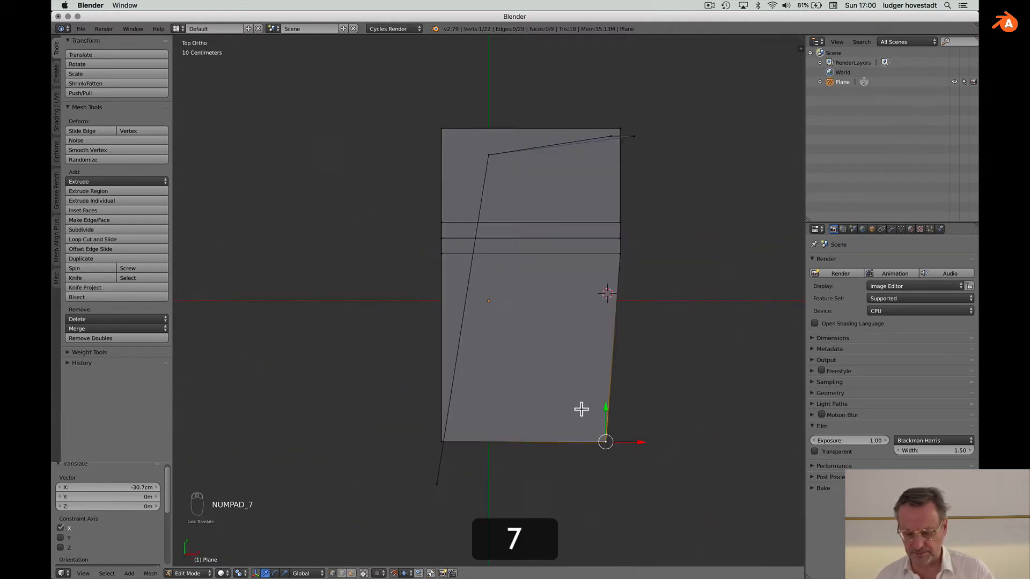
key("ctrl")
left_click_drag(605, 411, 602, 400)
- Knife a diagonal cut across the long wall's upper front corner, from its front edge to its upper edge
scroll(602, 399, "down", 10)
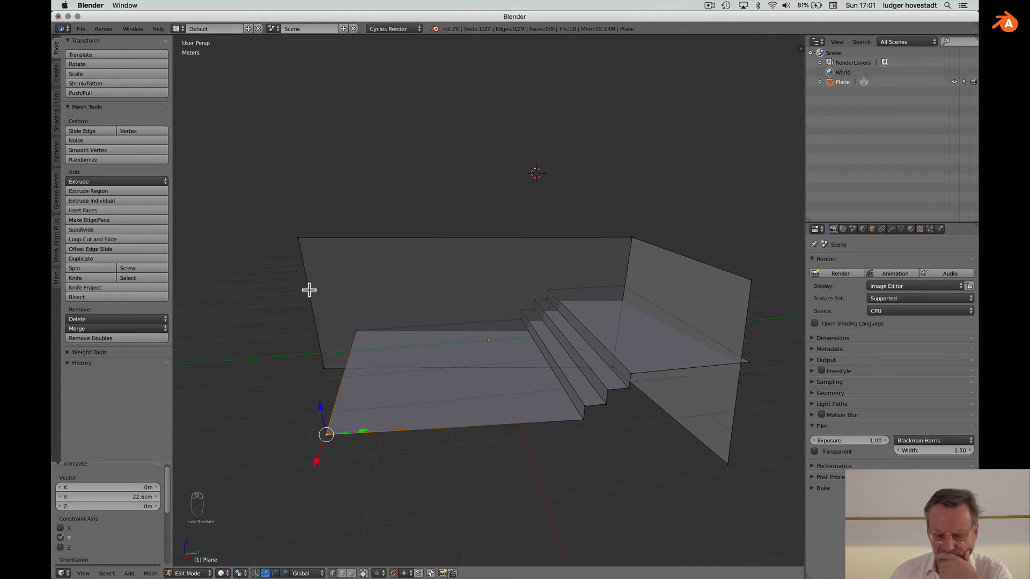
left_click(79, 280)
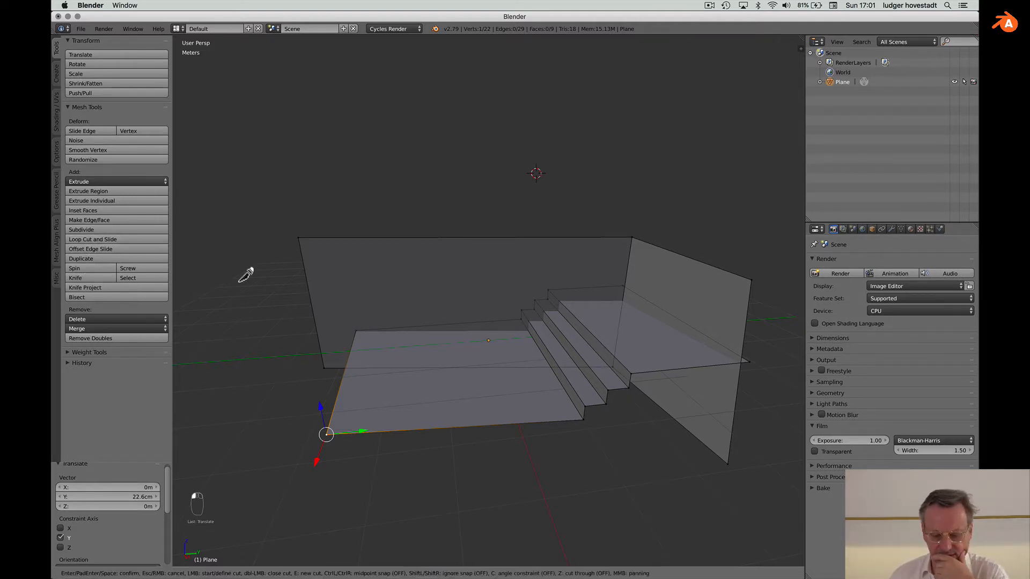
left_click(310, 299)
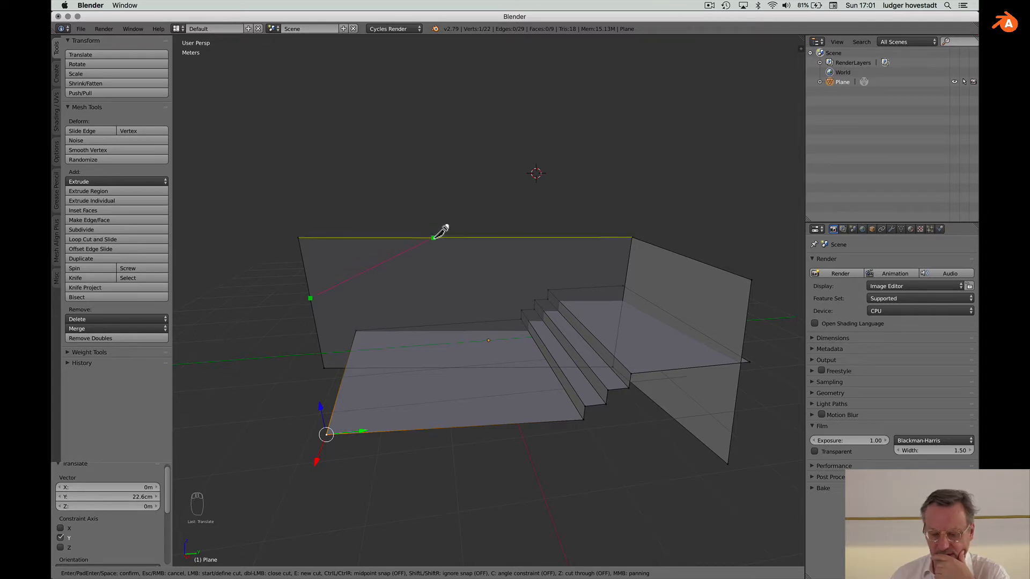
left_click(433, 238)
key("Return")
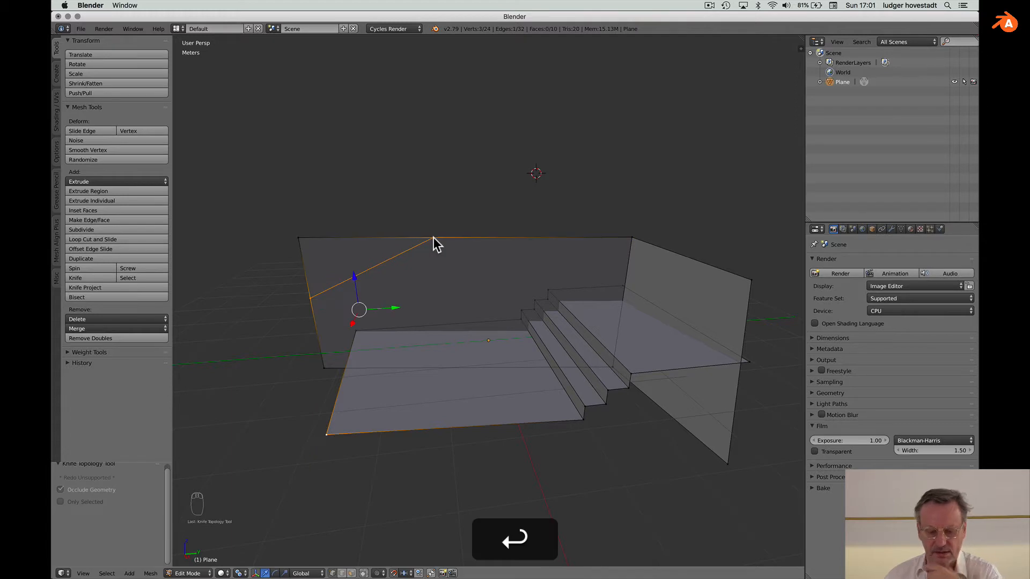
- Delete the long wall's upper front corner vertex to remove the cut-off triangle, and check the trimmed wall
right_click(299, 238)
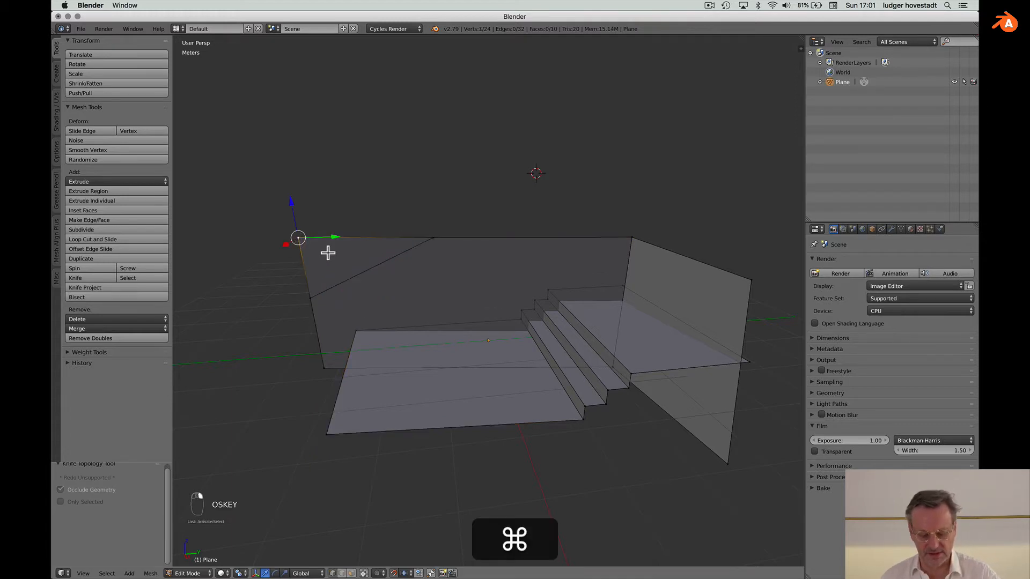
key("x")
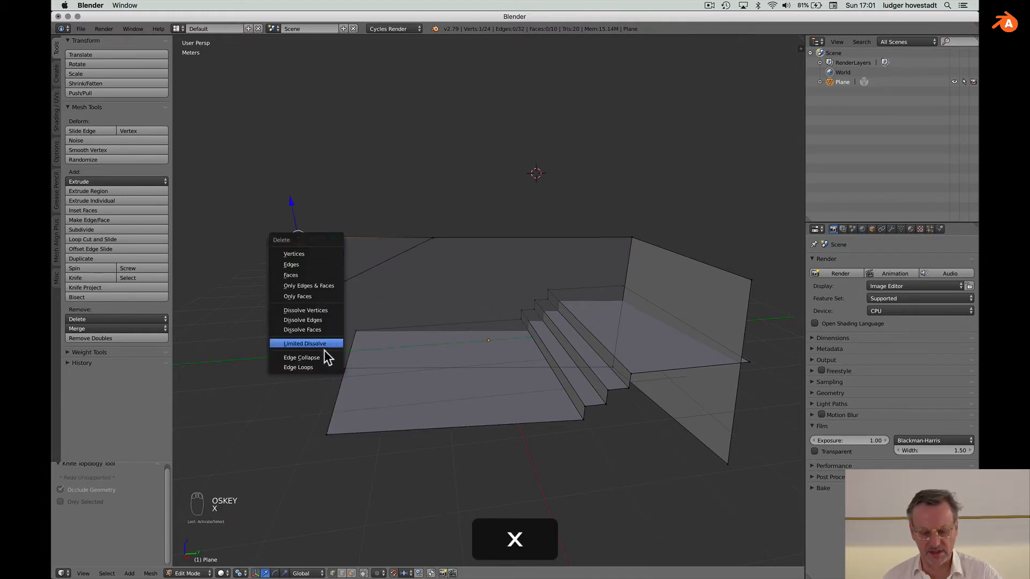
left_click(306, 253)
scroll(322, 248, "right", 5)
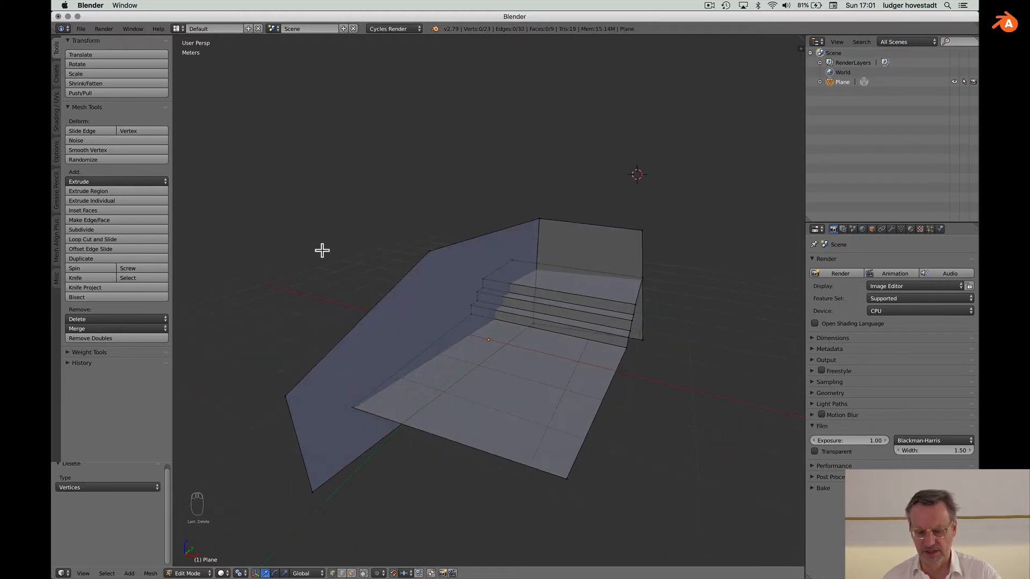
scroll(322, 251, "down", 5)
scroll(322, 250, "right", 10)
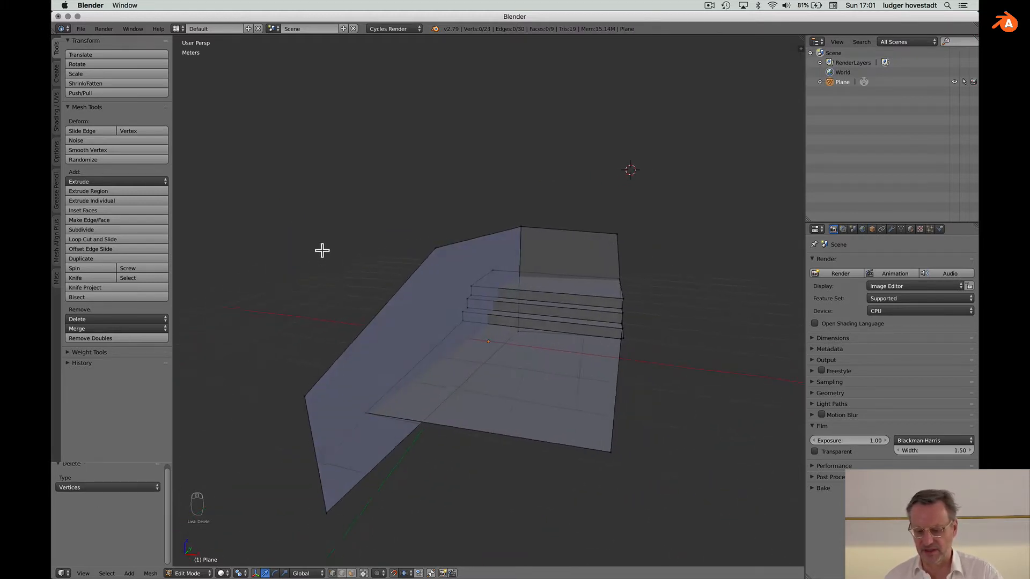
- Select the back wall's outer vertical edge and set the transform orientation to Normal
scroll(321, 250, "up", 10)
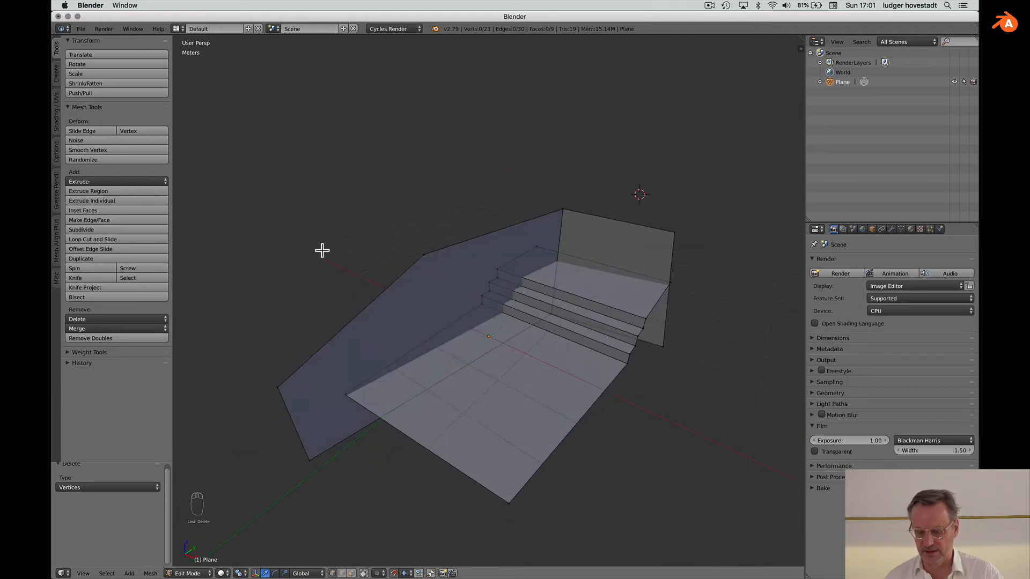
scroll(322, 250, "left", 5)
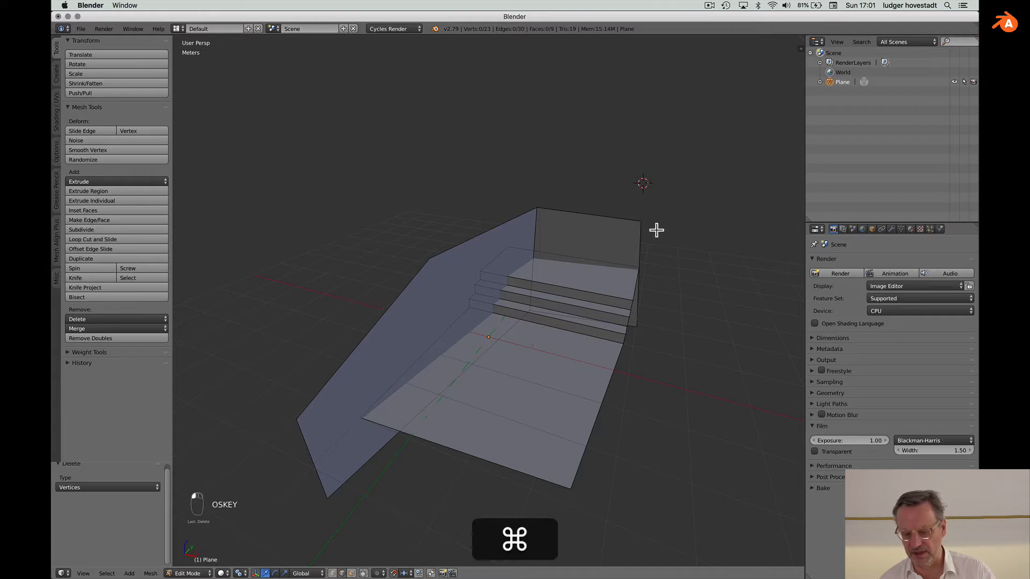
left_click(640, 242, "super")
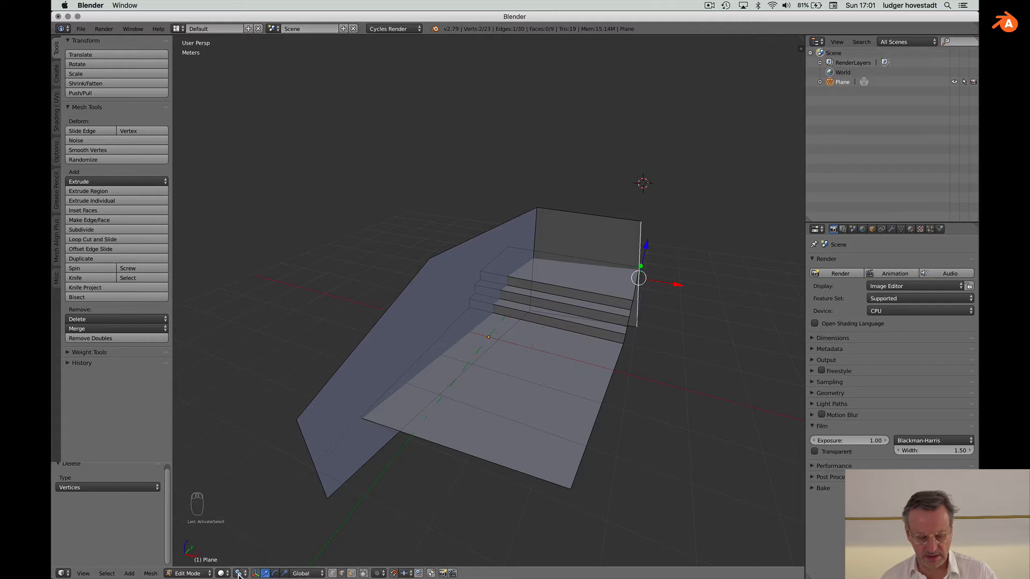
left_click(299, 574)
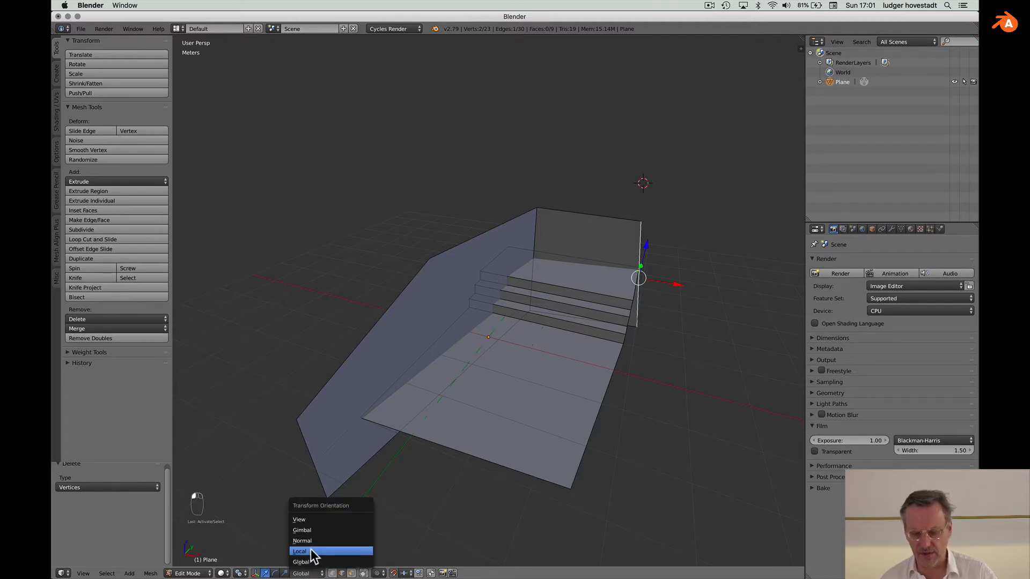
left_click(311, 551)
left_click(314, 572)
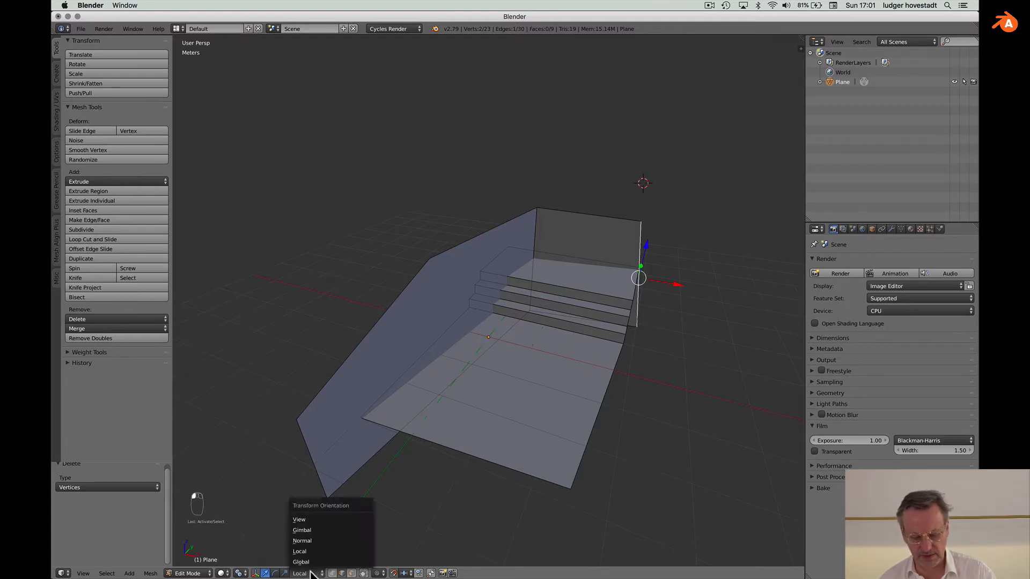
left_click(311, 540)
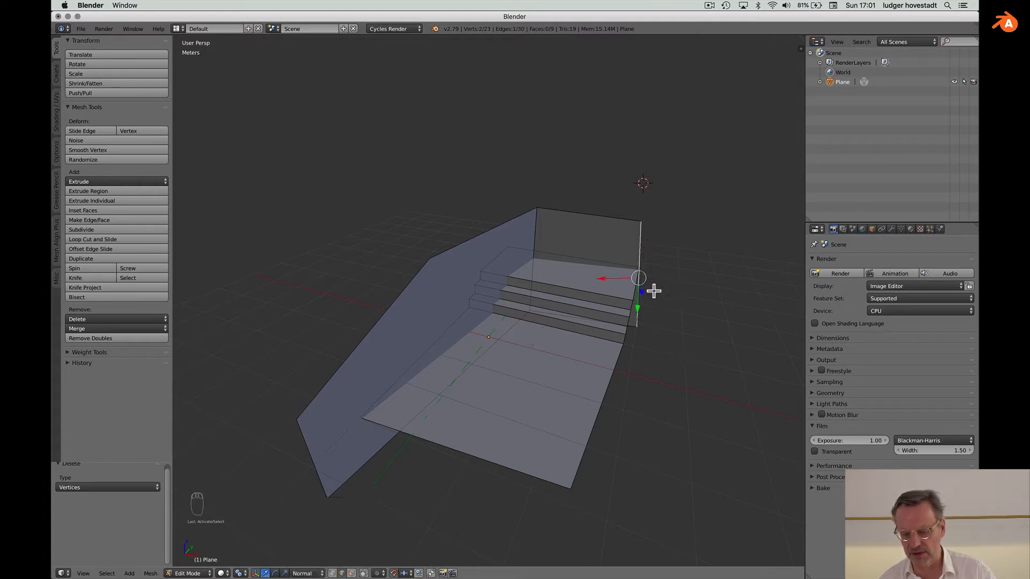
- Move the back wall's outer vertical edge 1 m outward along its normal X axis to widen the wall
key("e")
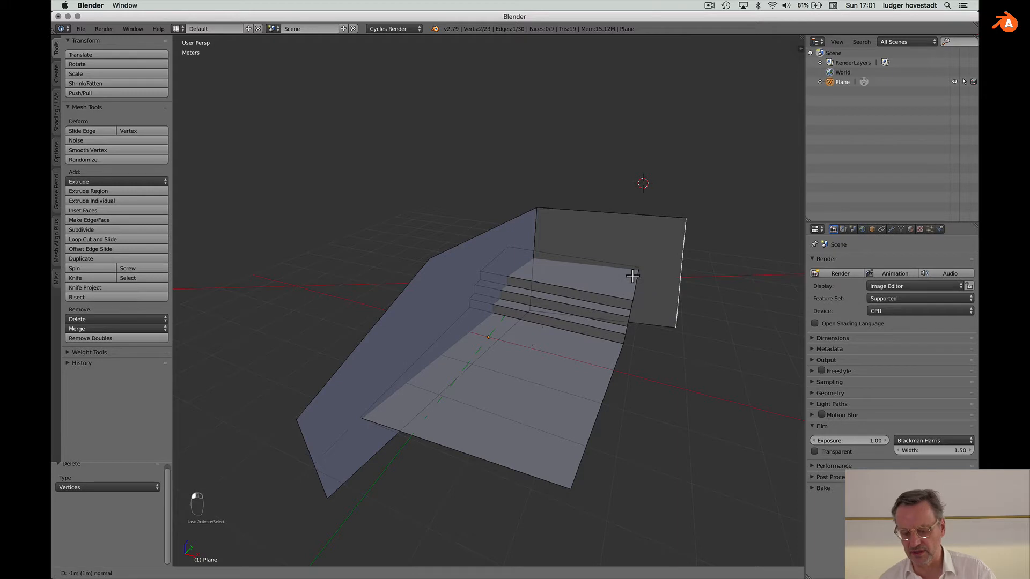
left_click_drag(633, 275, 633, 276)
scroll(559, 334, "right", 10)
scroll(559, 334, "left", 7)
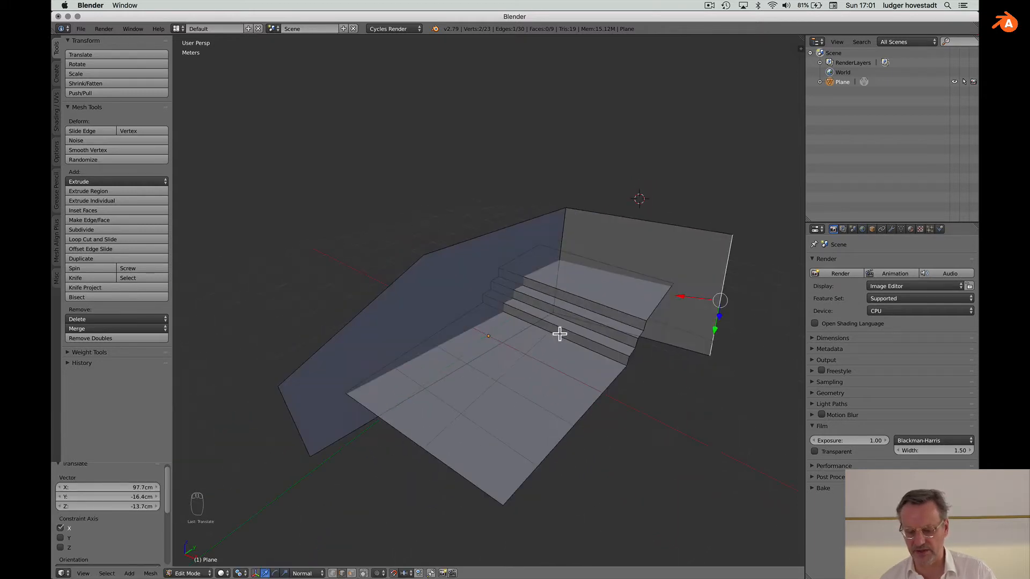
scroll(559, 334, "left", 5)
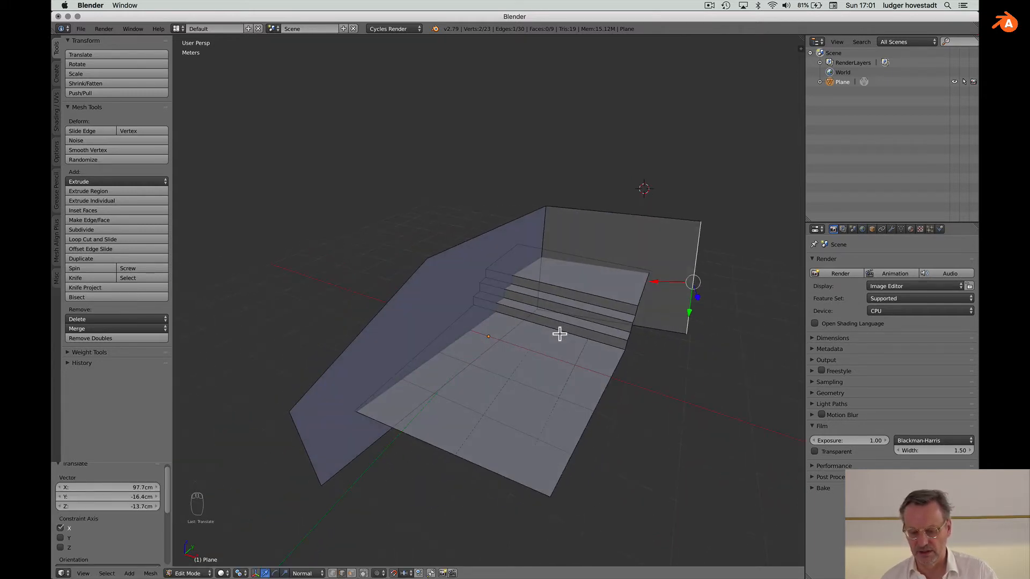
scroll(560, 333, "right", 4)
right_click_drag(560, 334, 679, 360)
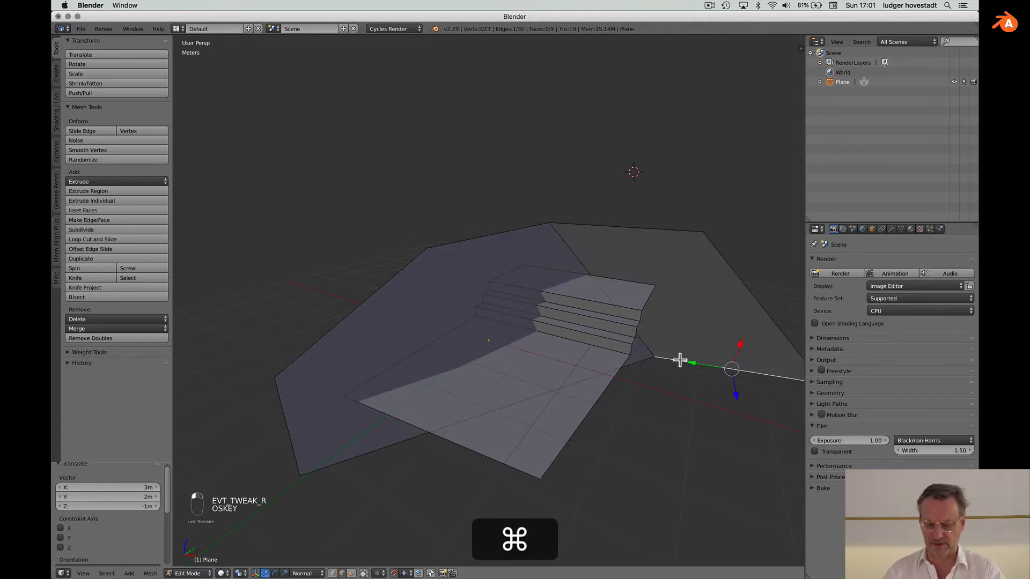
key("super+z")
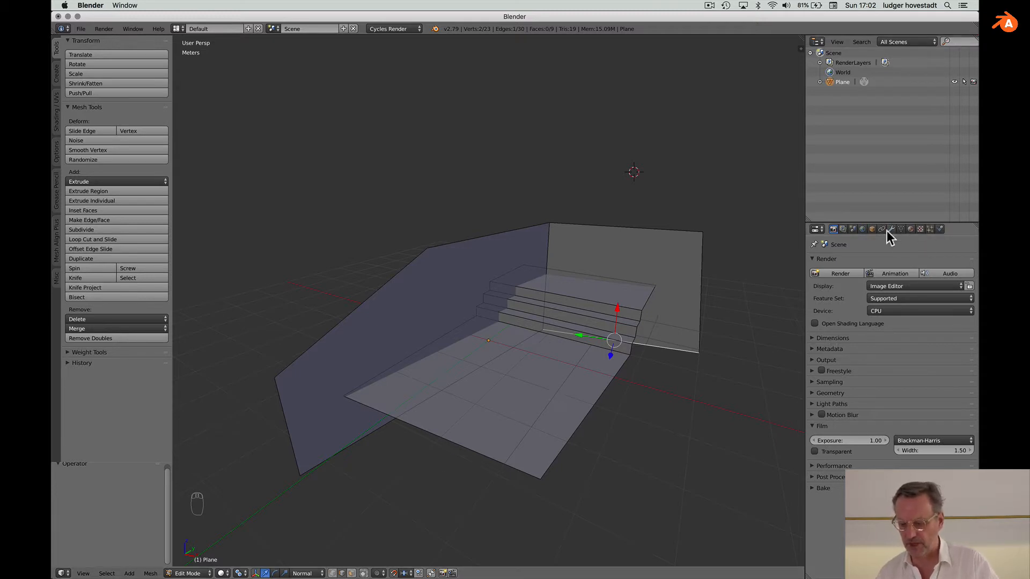
- Add a material slot with a new material to the stepped model and set its surface shader to Principled BSDF
left_click(911, 229)
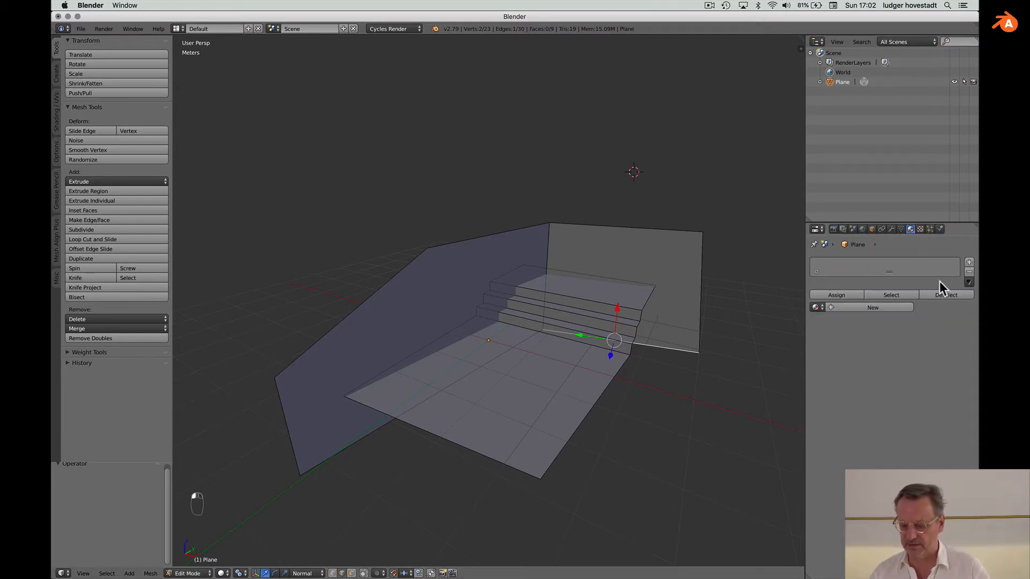
left_click_drag(890, 275, 890, 320)
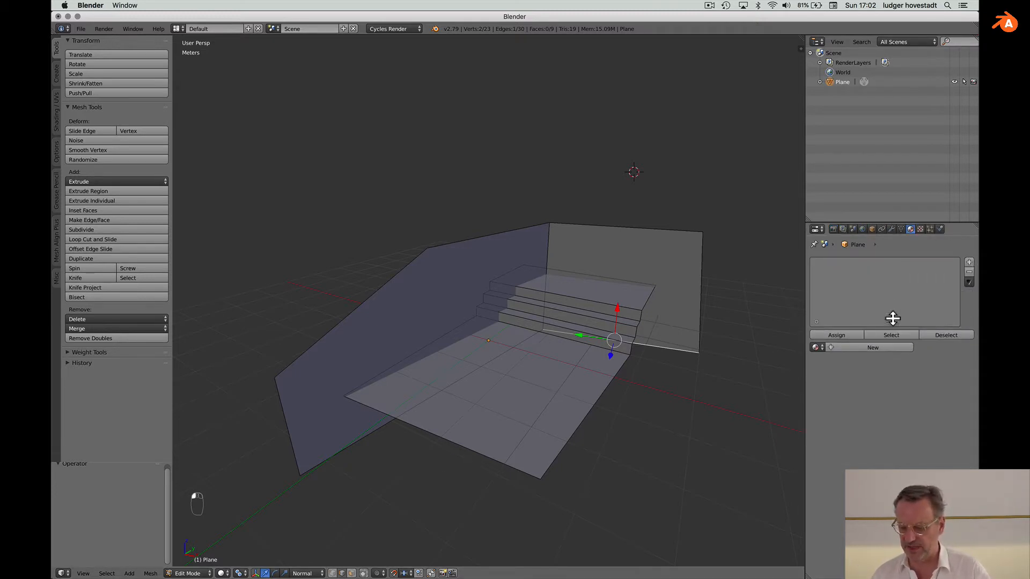
left_click(969, 262)
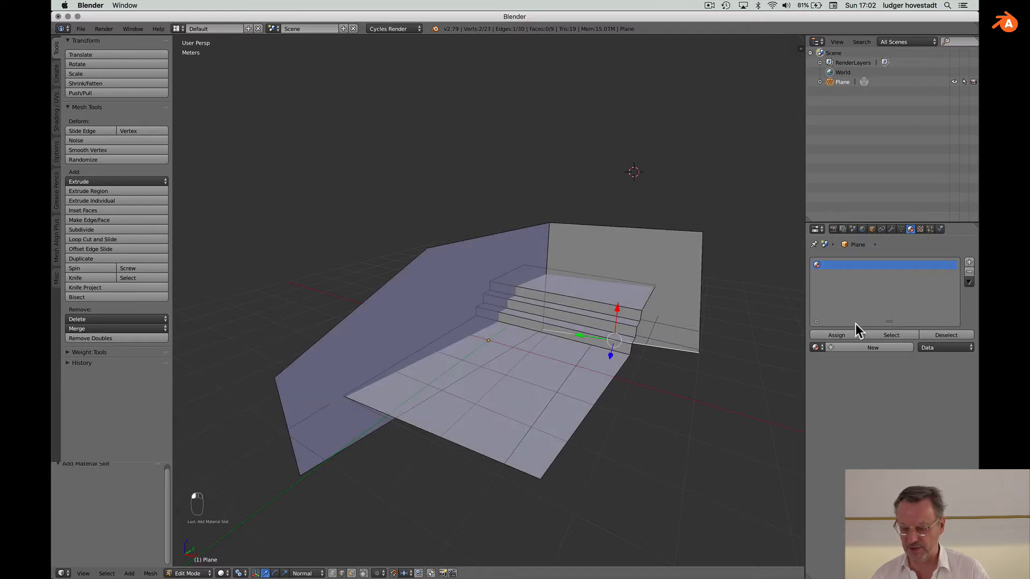
left_click(843, 348)
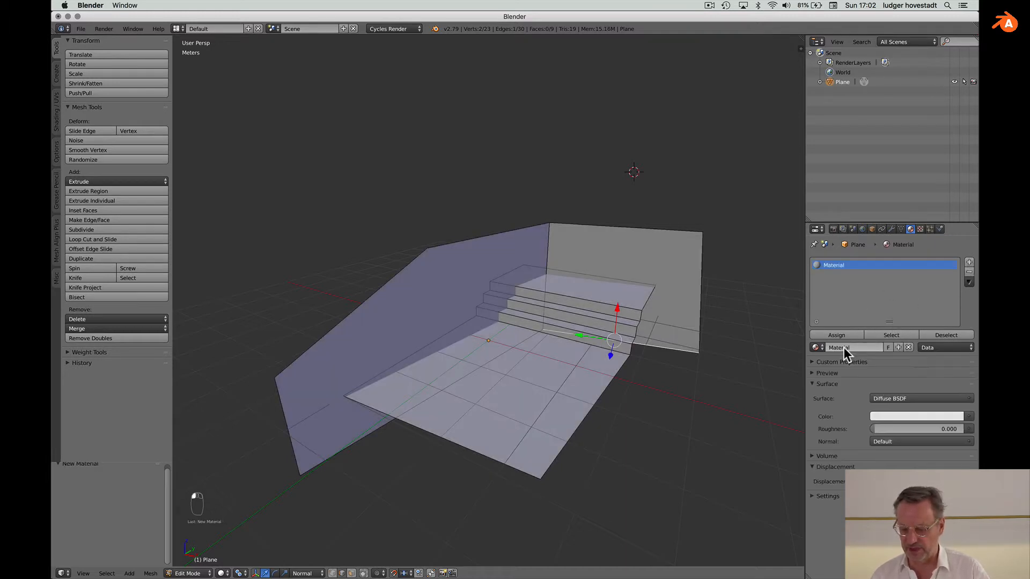
left_click(897, 400)
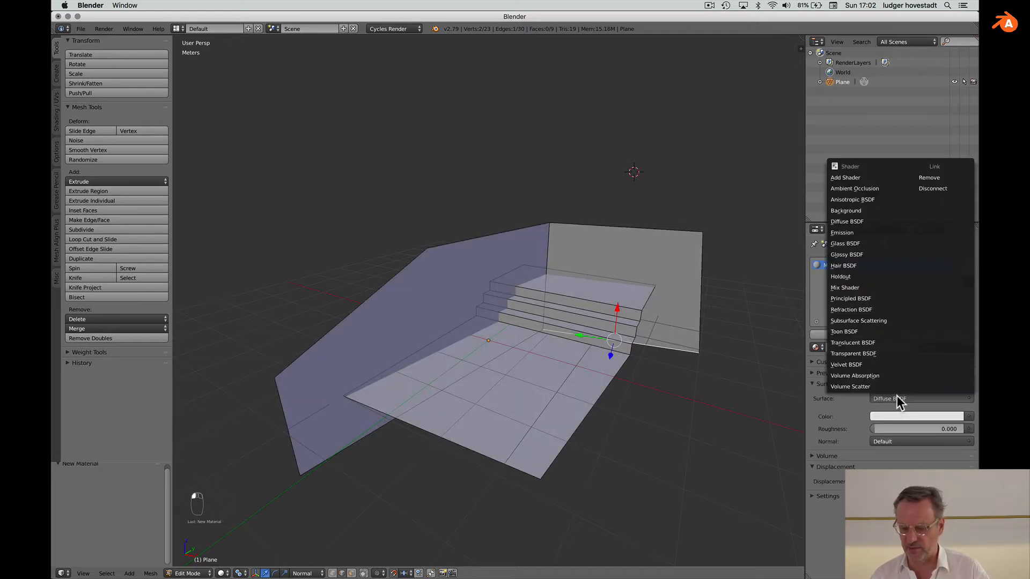
left_click(867, 299)
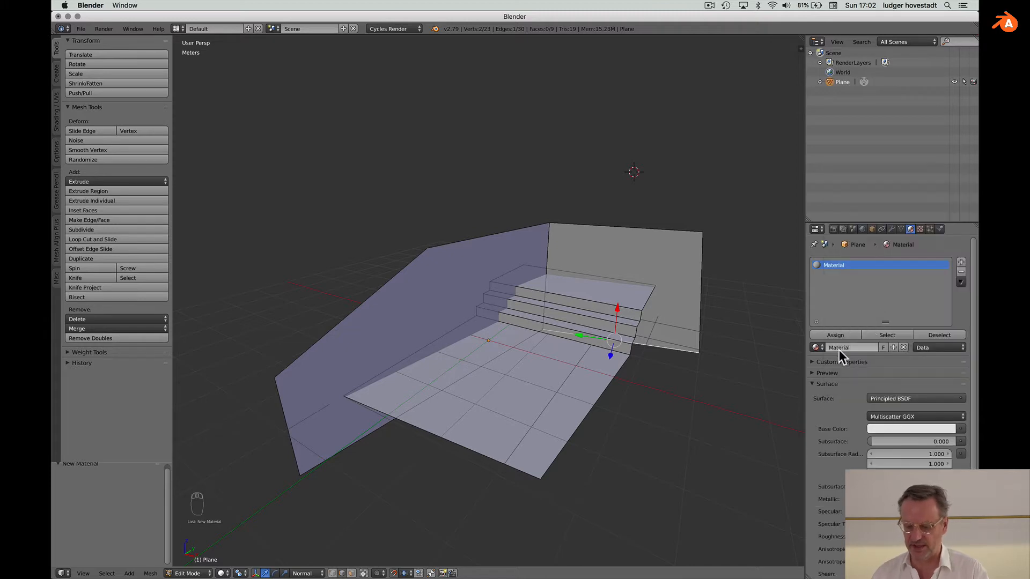
- Rename the material as plain white and assign it to the current mesh selection
type("plain white")
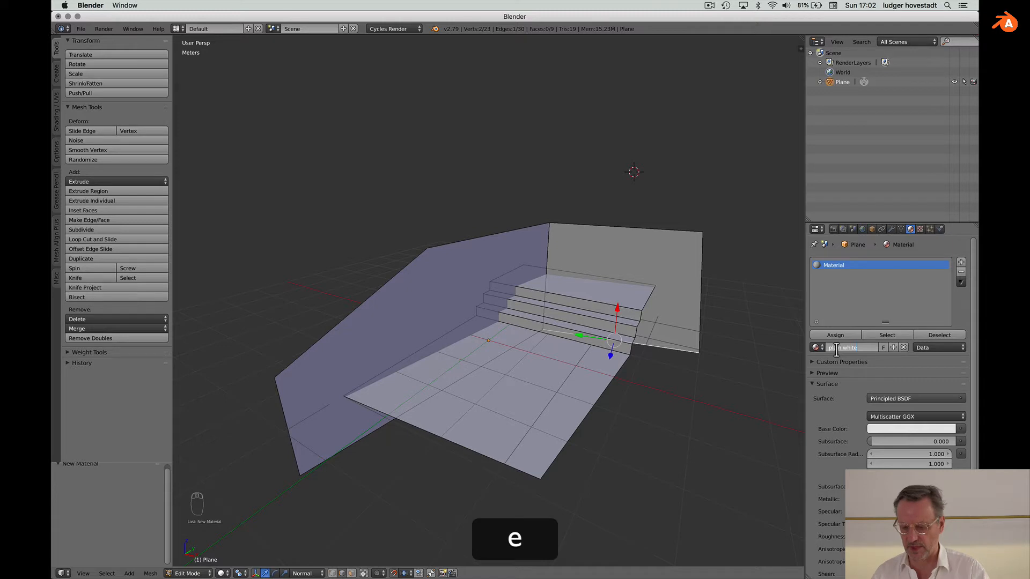
key("Return")
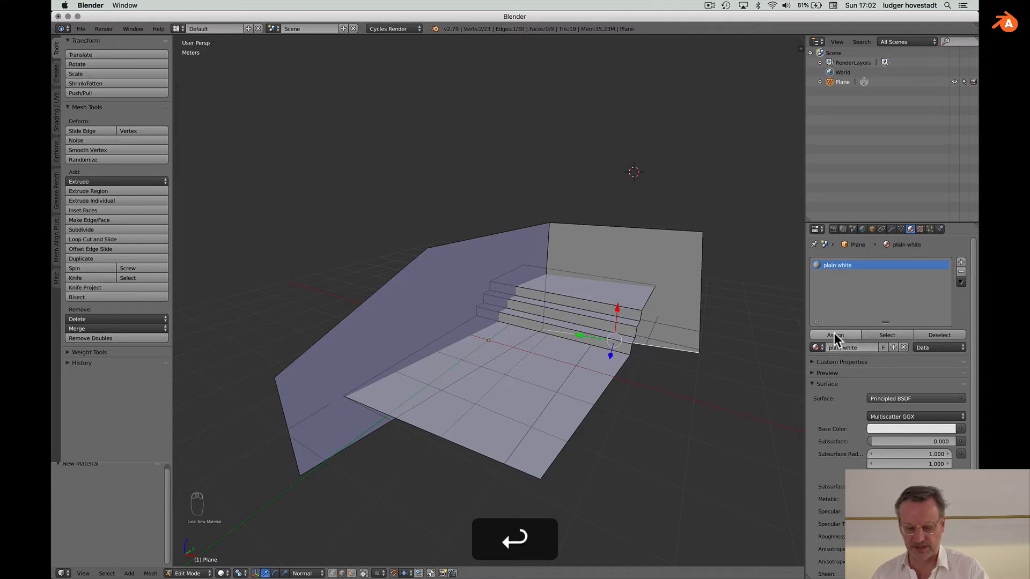
left_click(834, 335)
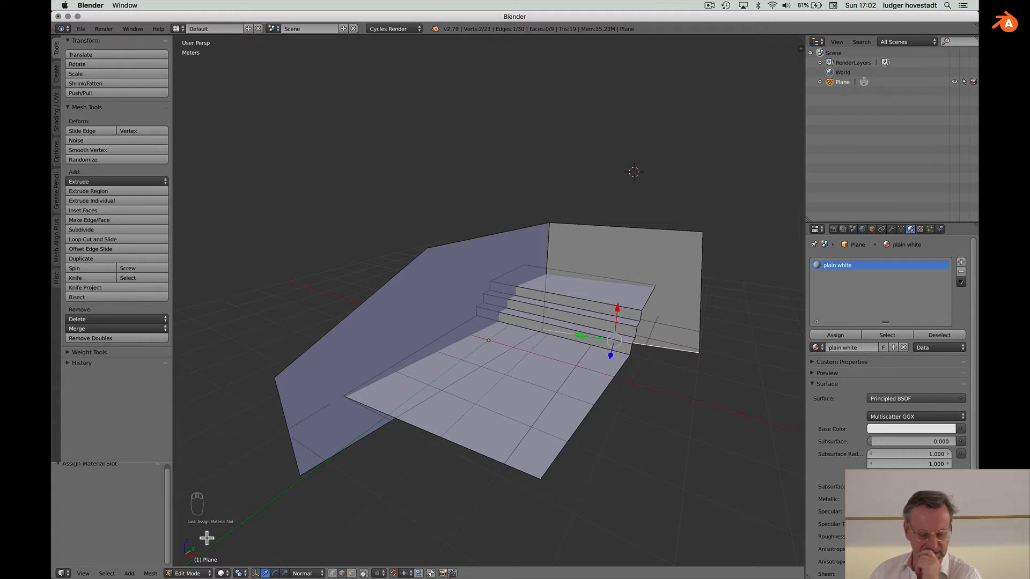
- Switch the model to Object Mode and add a Sun lamp at the 3D cursor
left_click(198, 573)
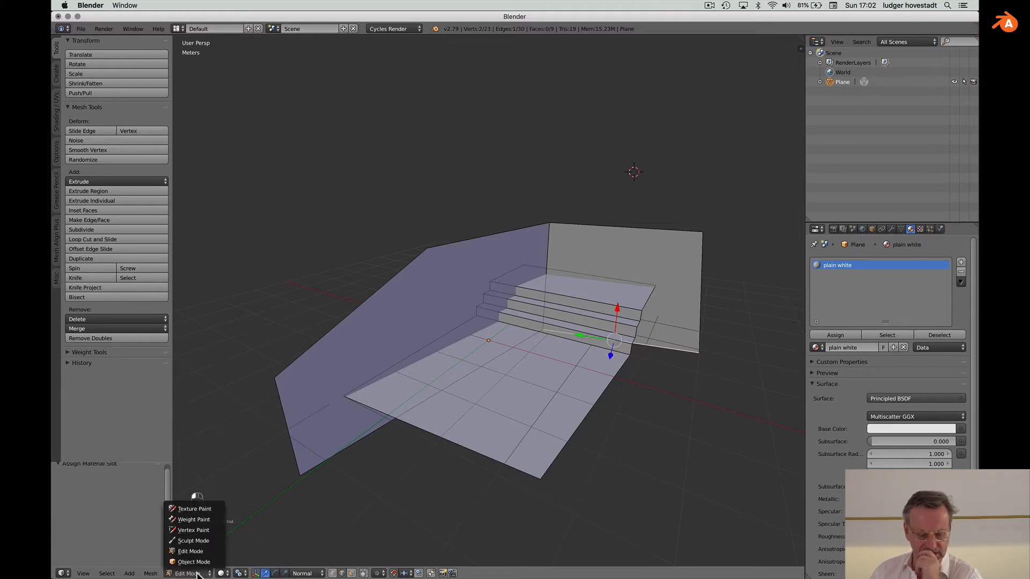
left_click(198, 565)
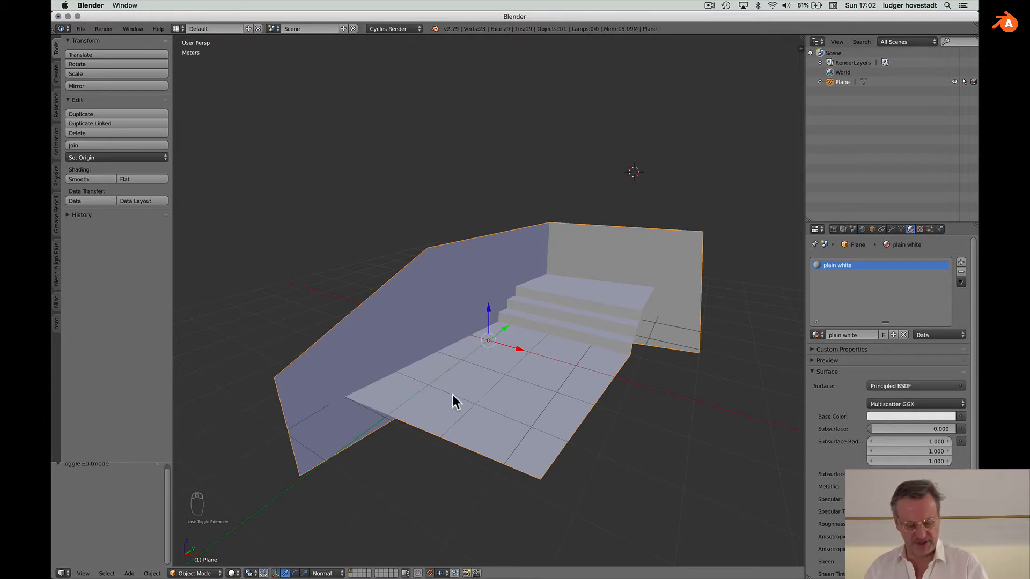
key("shift+a")
mouse_move(468, 380)
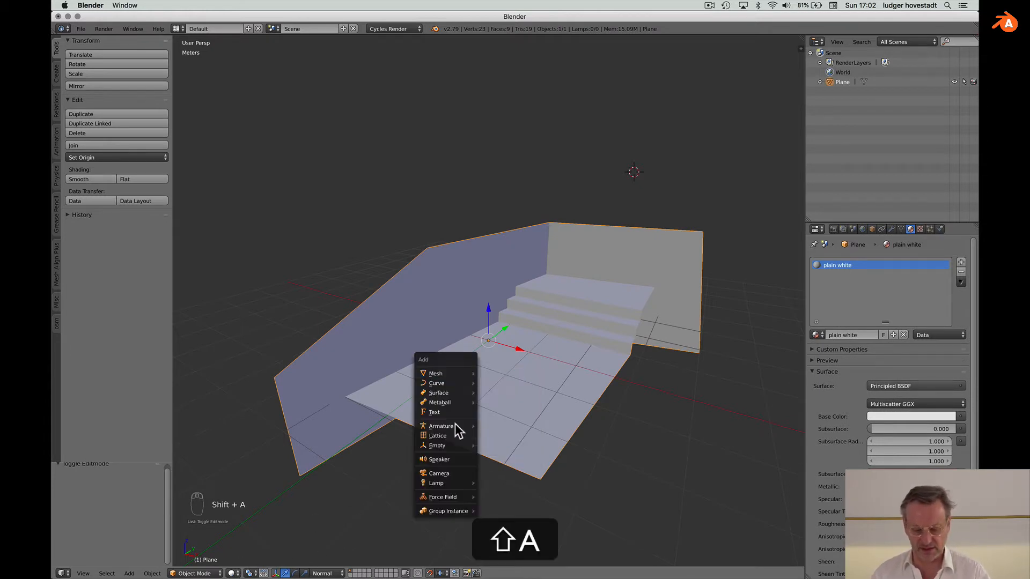
mouse_move(449, 484)
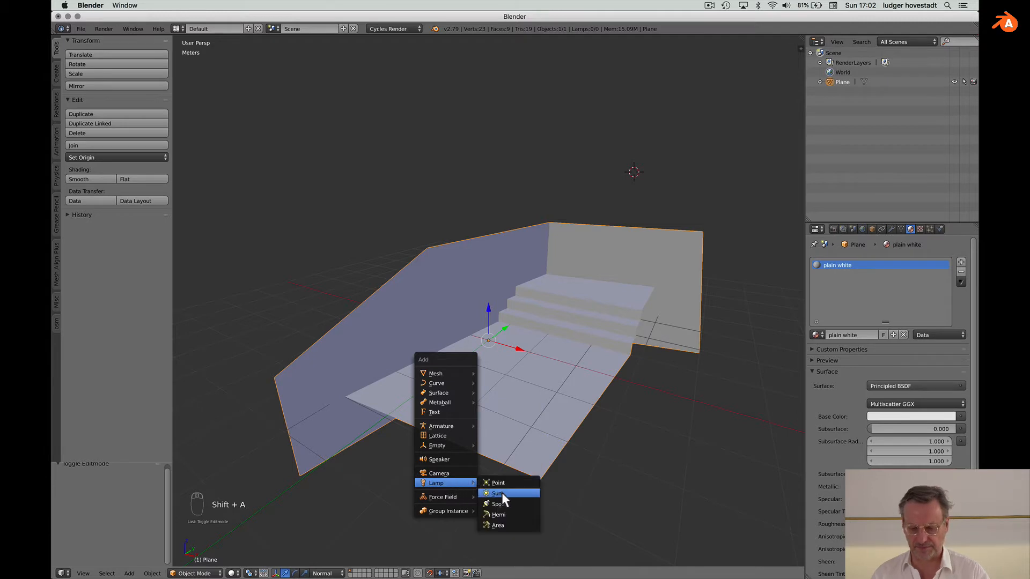
left_click(501, 492)
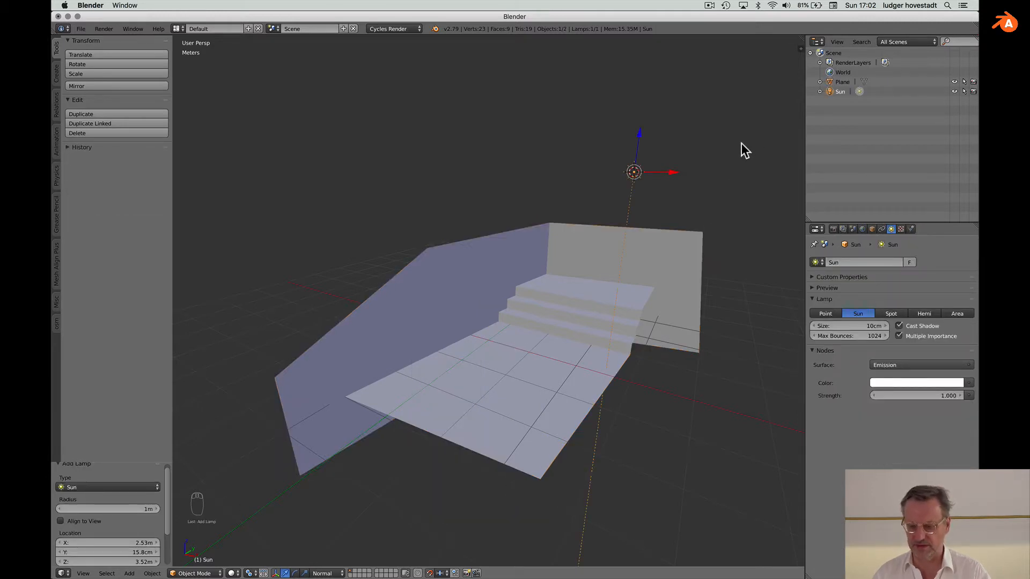
- Set the Sun lamp's Y and Z rotation to 45°
key("n")
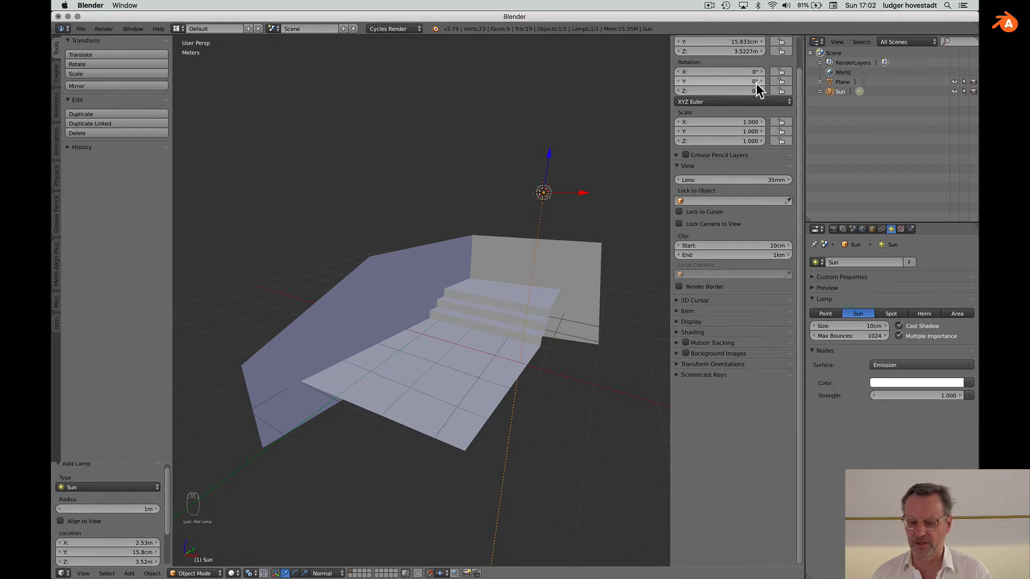
scroll(757, 83, "up", 3)
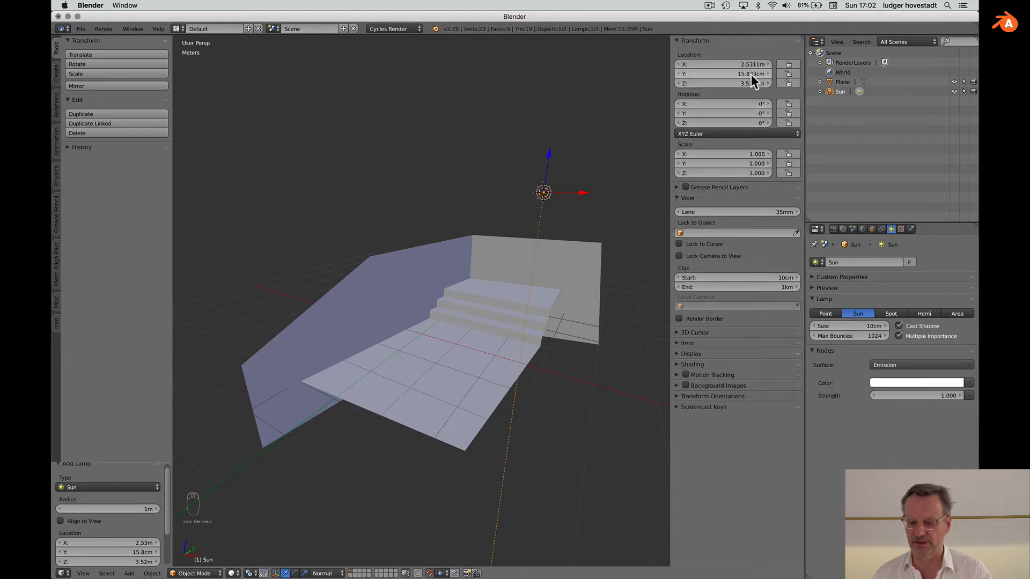
left_click_drag(754, 113, 754, 123)
type("45")
key("Return")
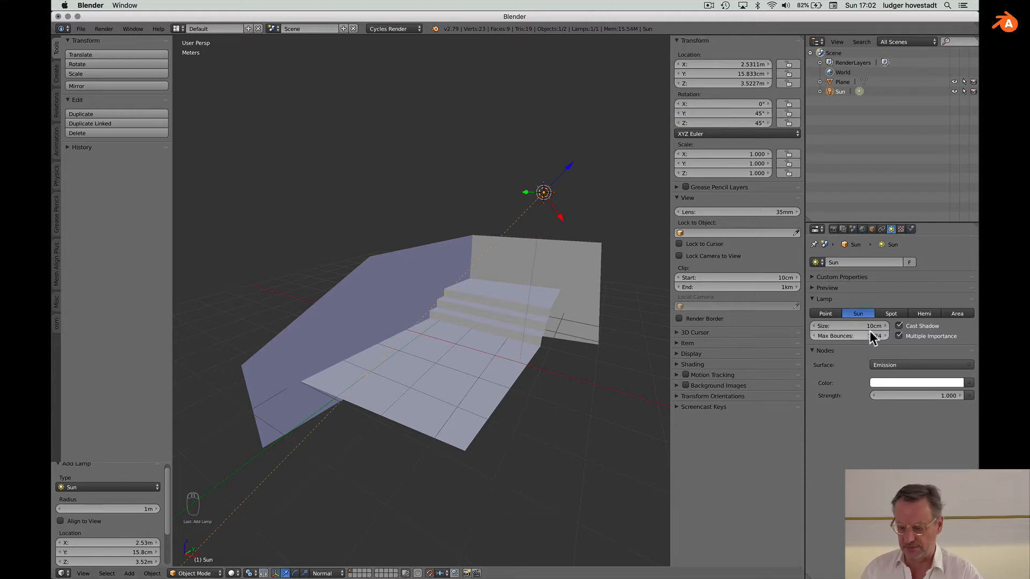
- Set the Sun lamp's strength to 3 and its size to 50 cm
left_click(945, 397)
type("3")
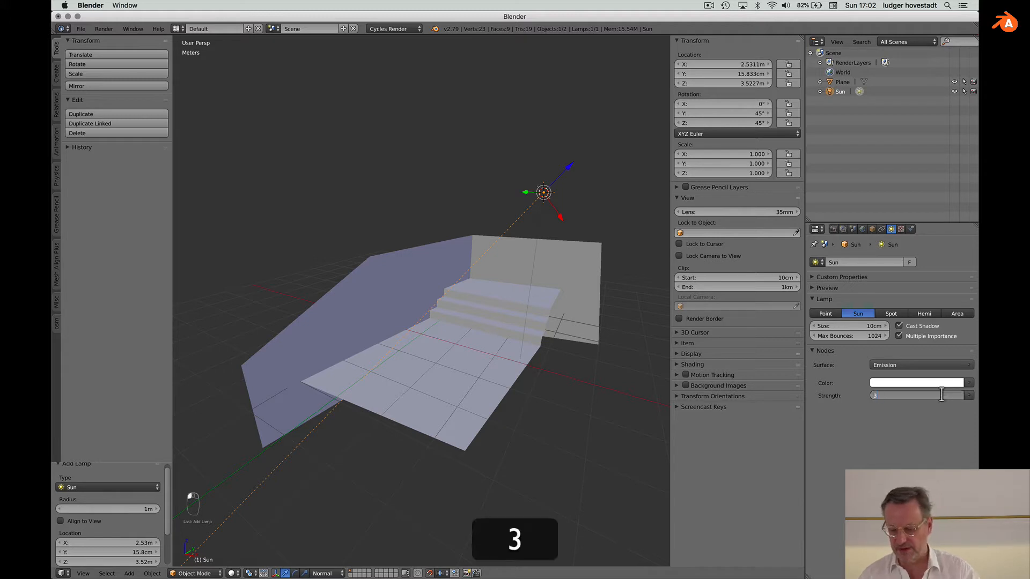
key("Return")
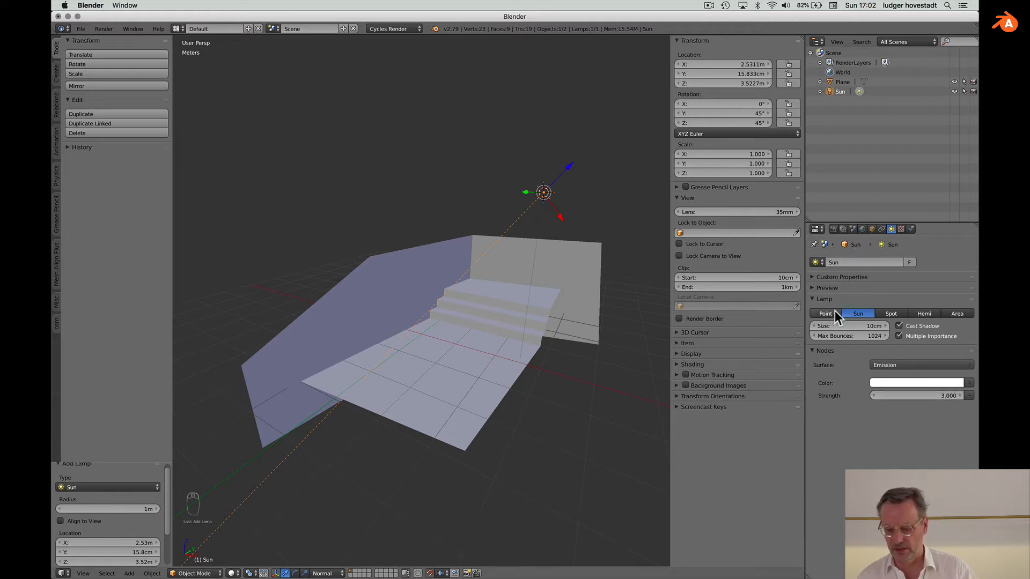
left_click(872, 327)
type("5")
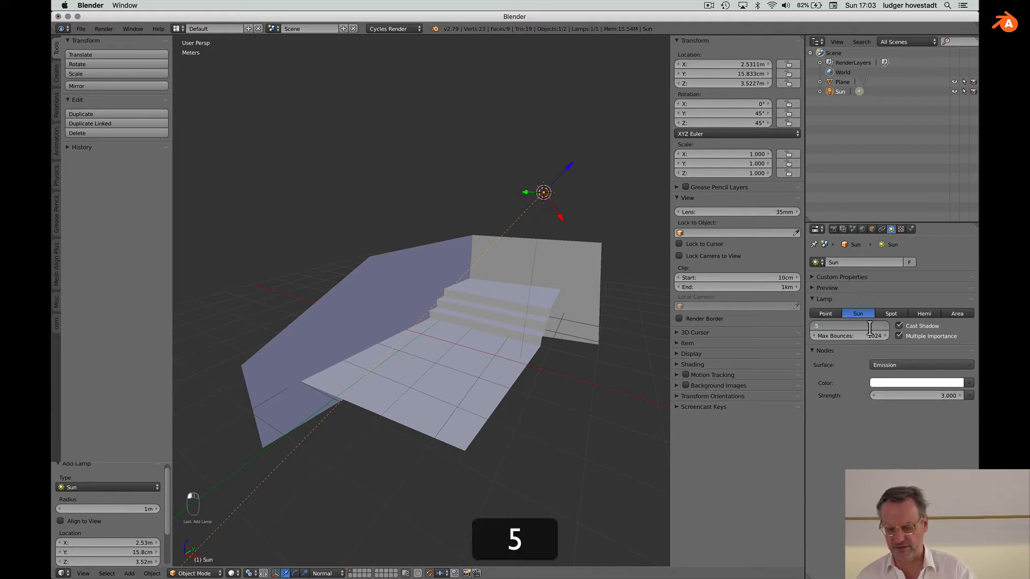
key("Return")
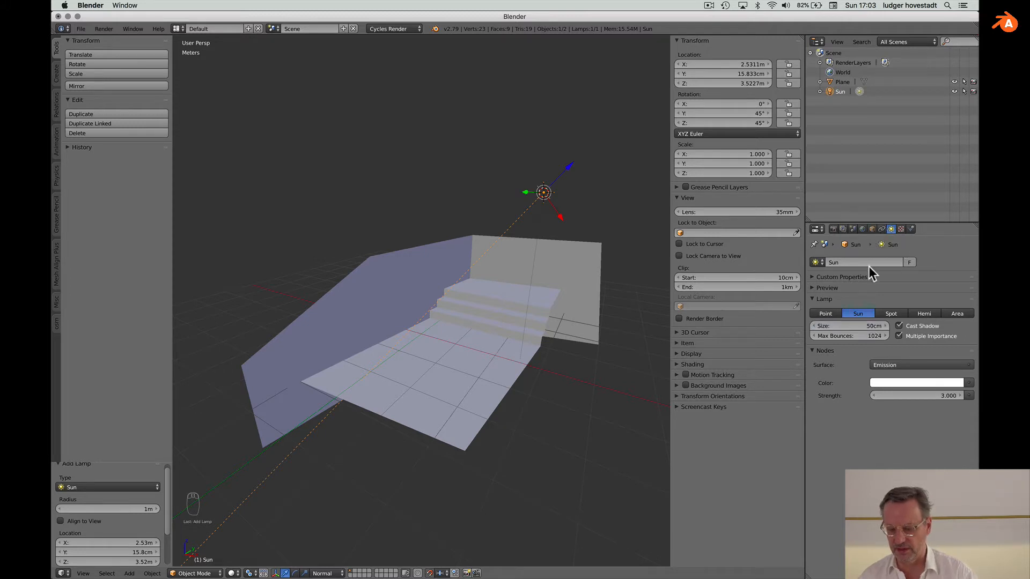
- Set the world background's surface strength to 0 and its color to black
left_click(861, 229)
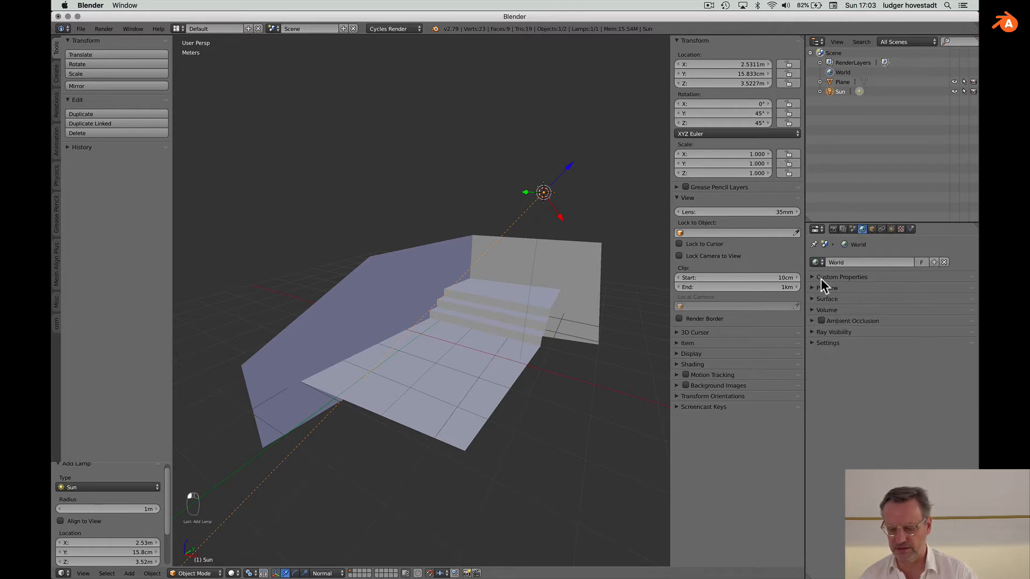
left_click(811, 298)
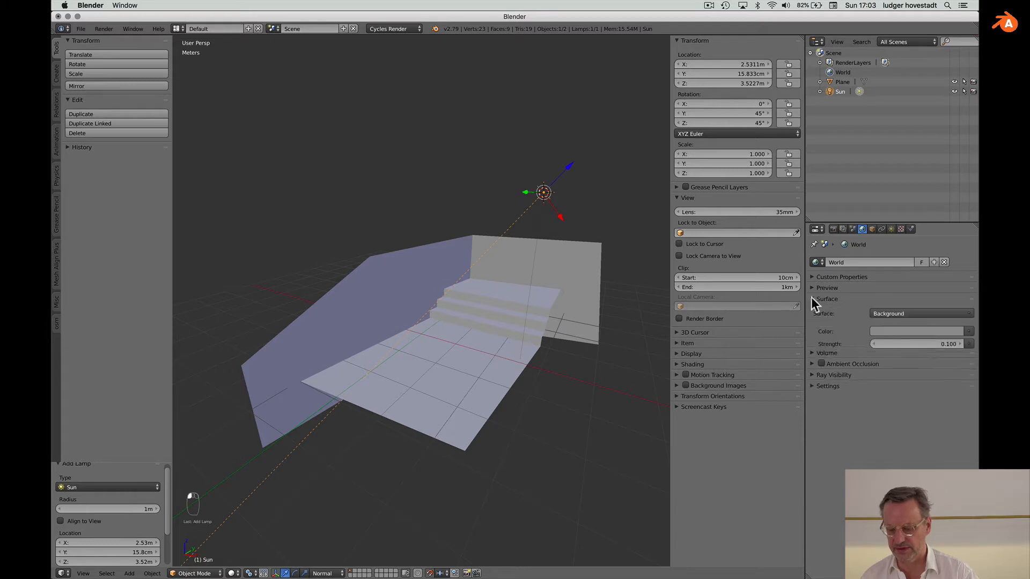
left_click(950, 346)
type("0")
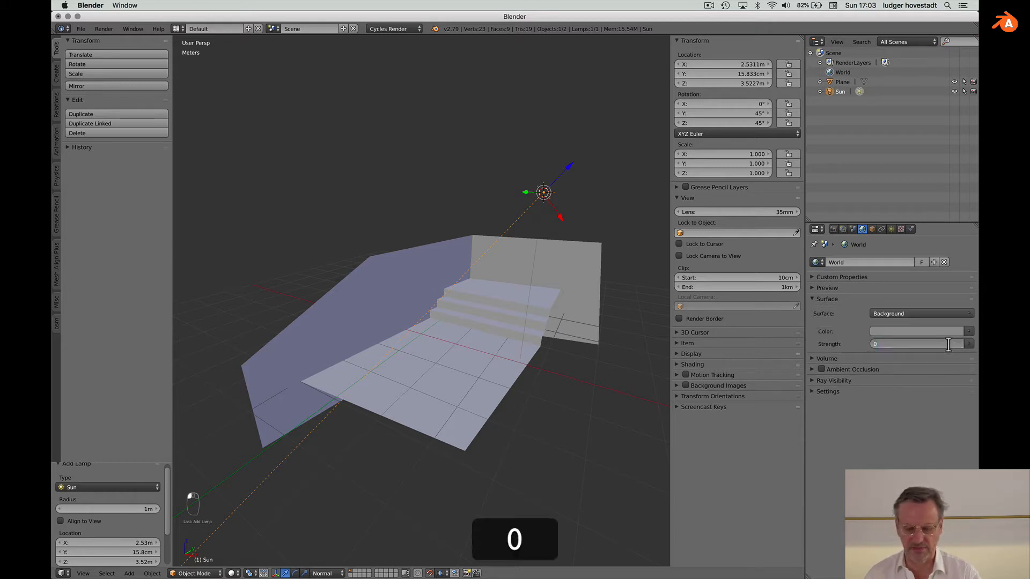
key("Return")
left_click(950, 345)
left_click(941, 400)
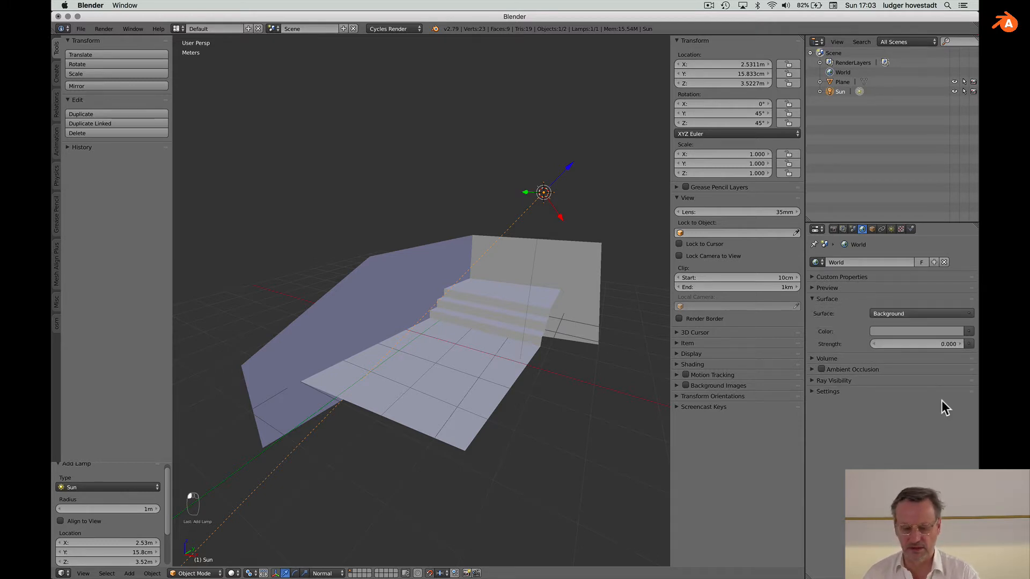
scroll(544, 389, "up", 5)
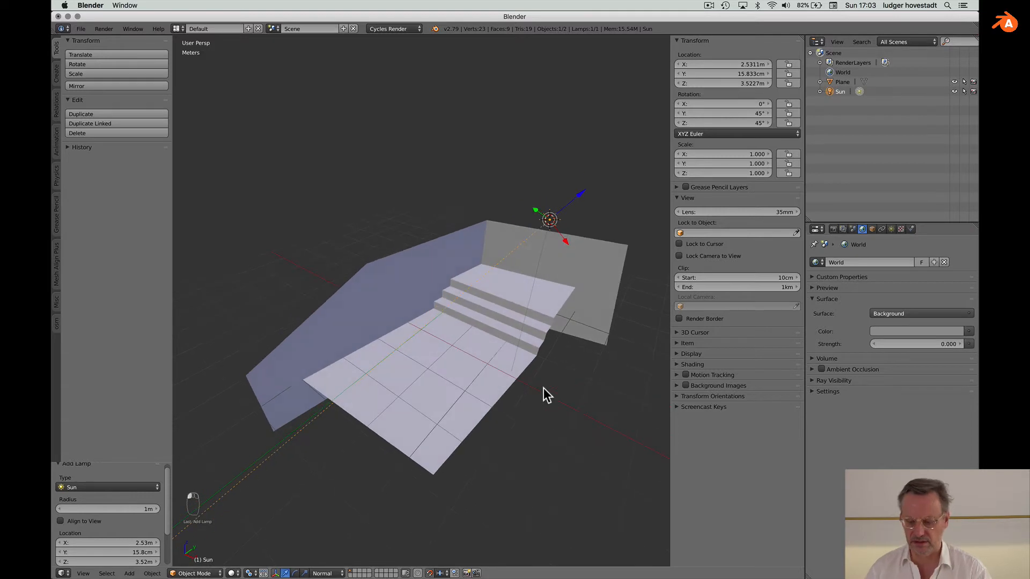
left_click(910, 335)
left_click_drag(956, 221, 958, 263)
scroll(594, 372, "down", 5)
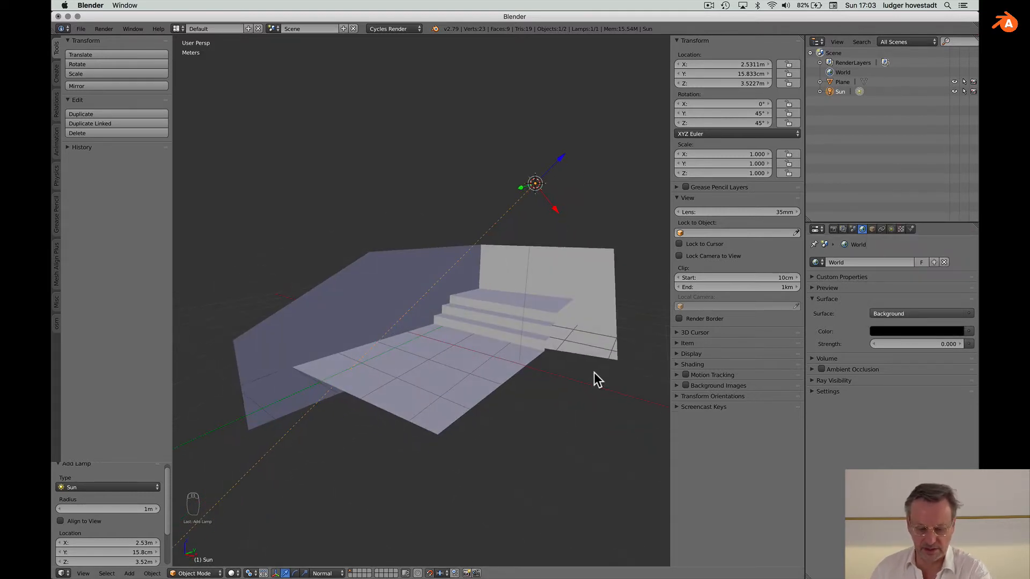
- Preview the lit stepped model in Rendered viewport shading and examine how the Sun lamp lights its surfaces
left_click(232, 573)
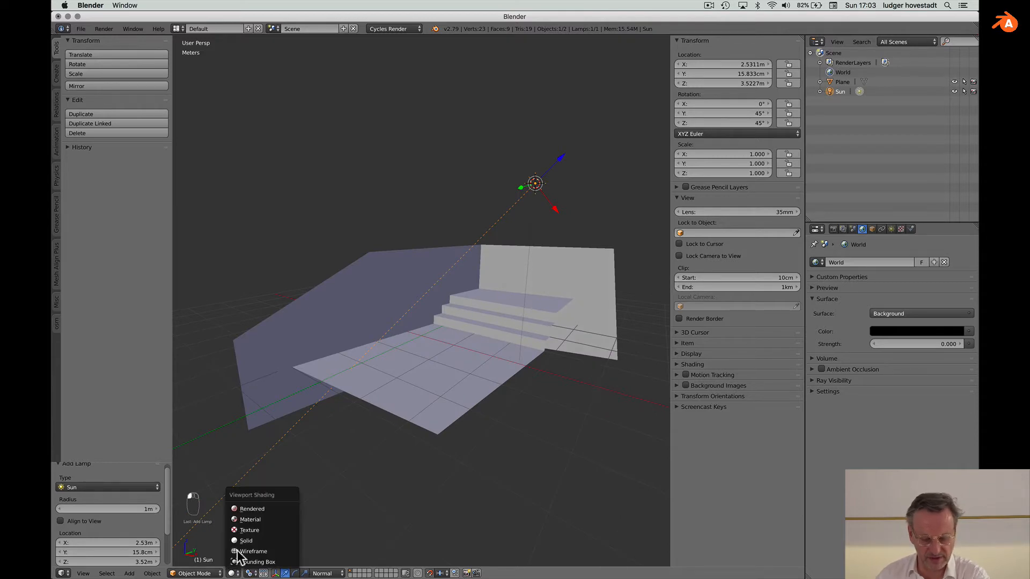
left_click(243, 506)
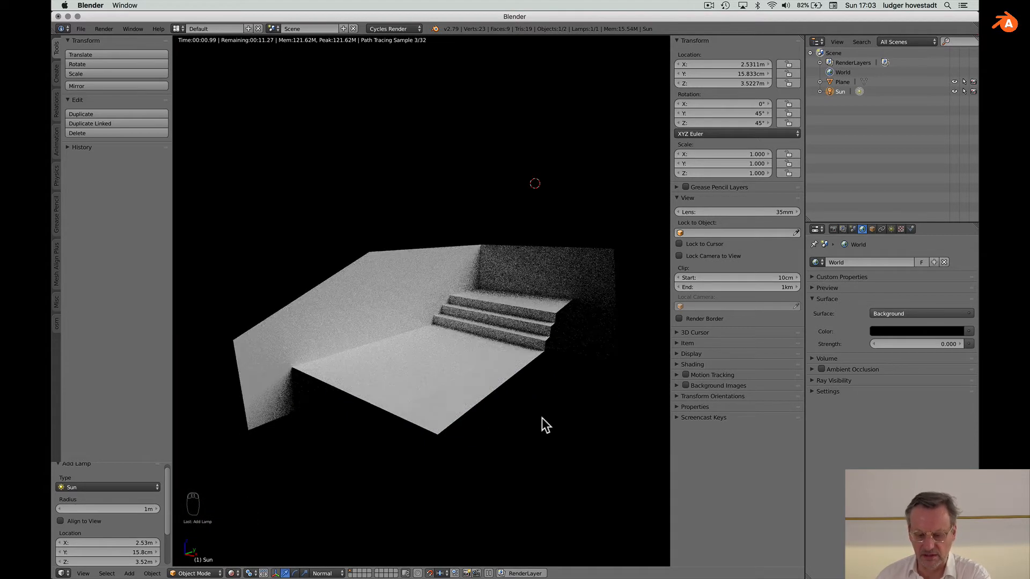
scroll(542, 417, "up", 5)
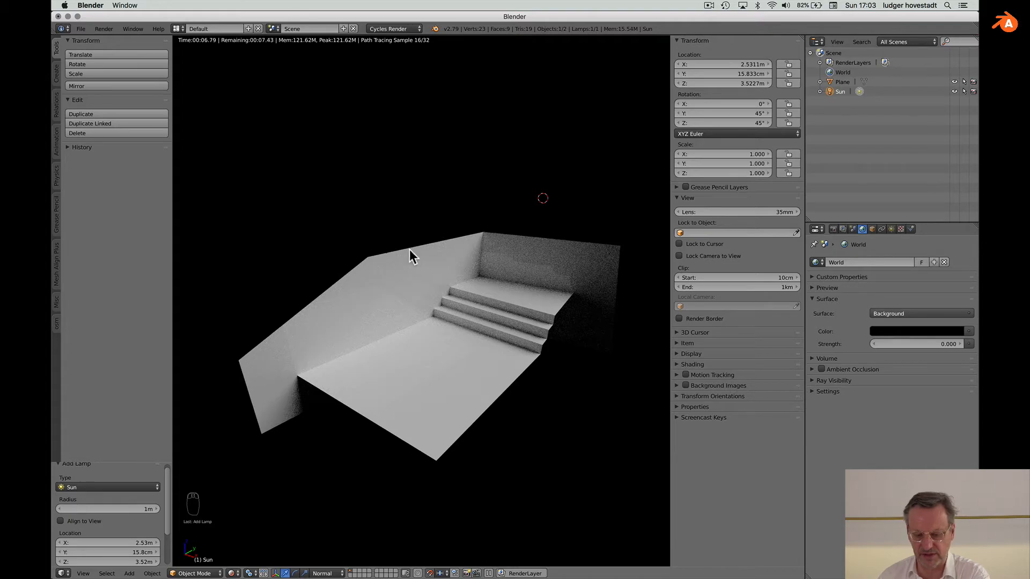
scroll(448, 268, "down", 2)
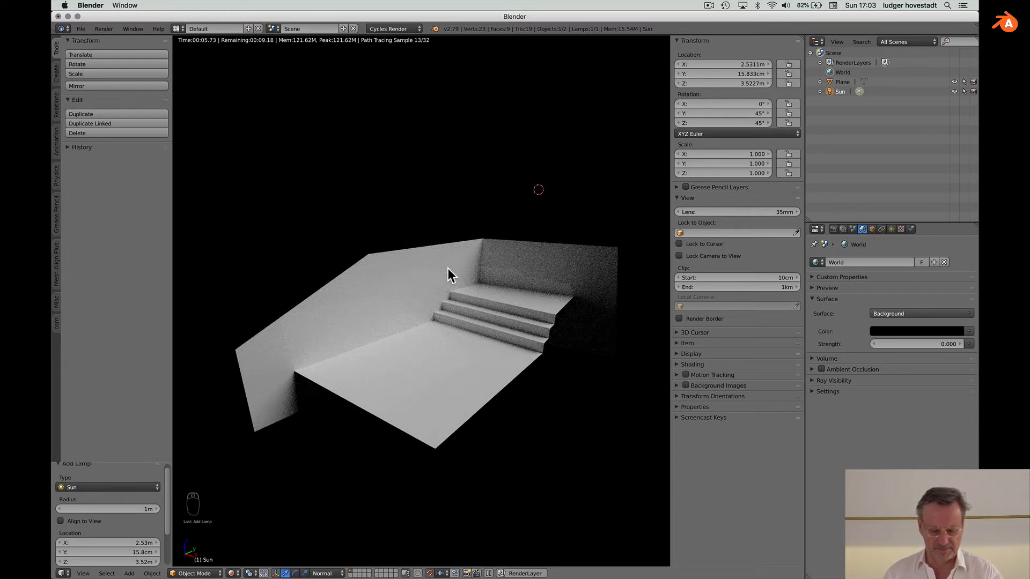
- Set the viewport shading to Material, select the stepped mesh and put it in Edit Mode
left_click(233, 574)
left_click(246, 521)
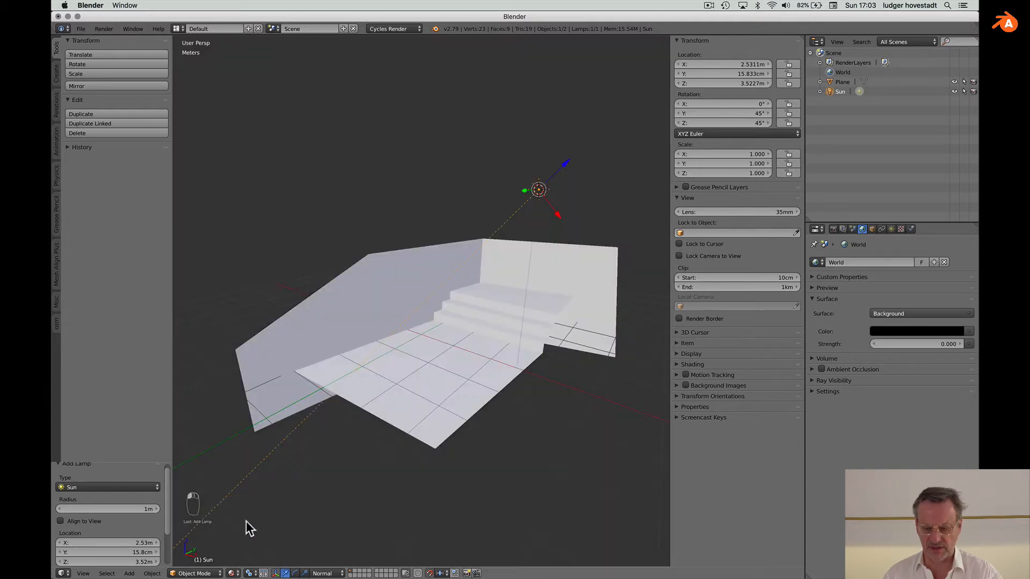
left_click(183, 573)
left_click(197, 562)
right_click(377, 394)
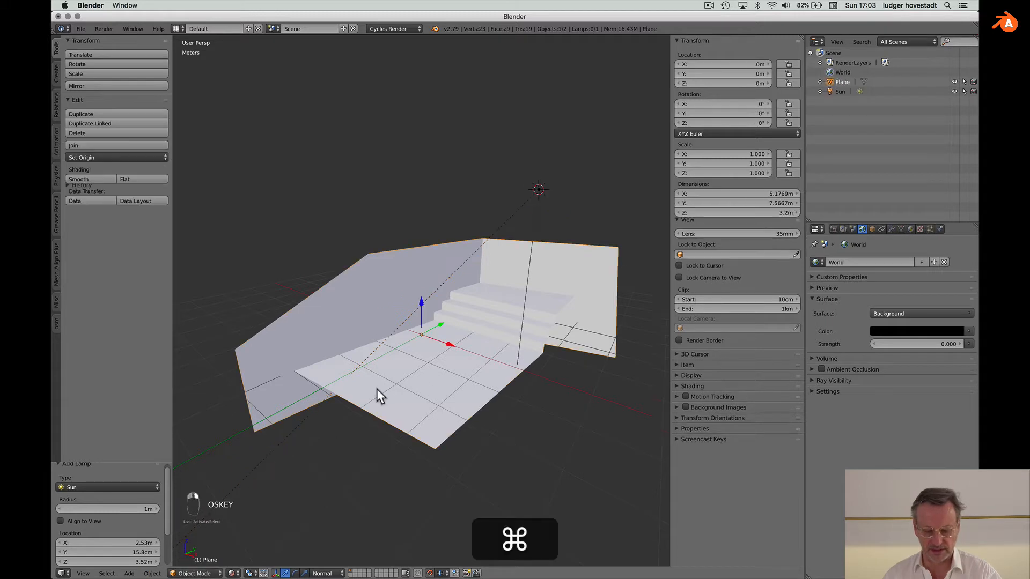
left_click(196, 573)
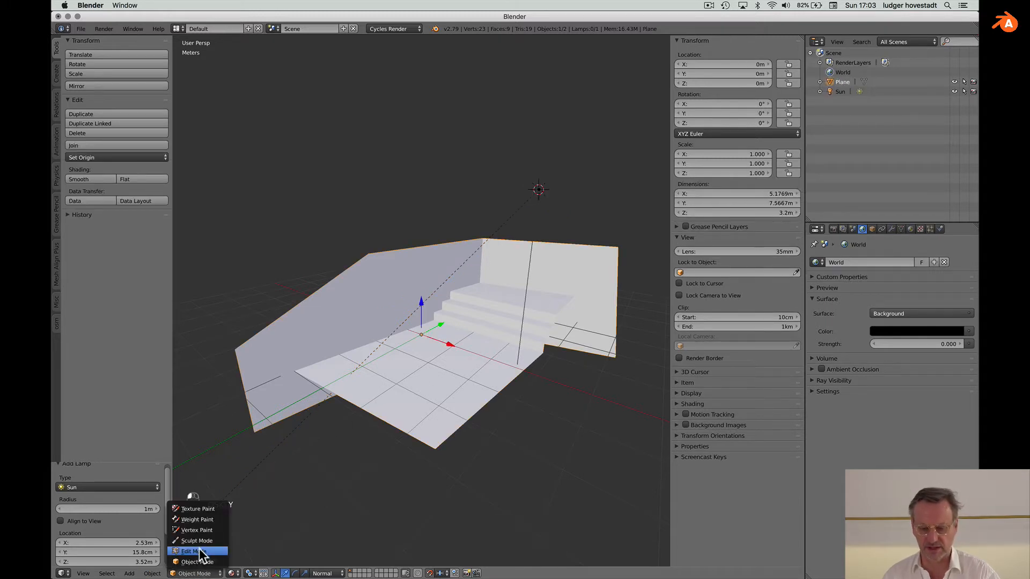
left_click(195, 551)
- Set the transform orientation to Global and try raising the walls' box-selected top edges by 1 m, undoing the move
key("b")
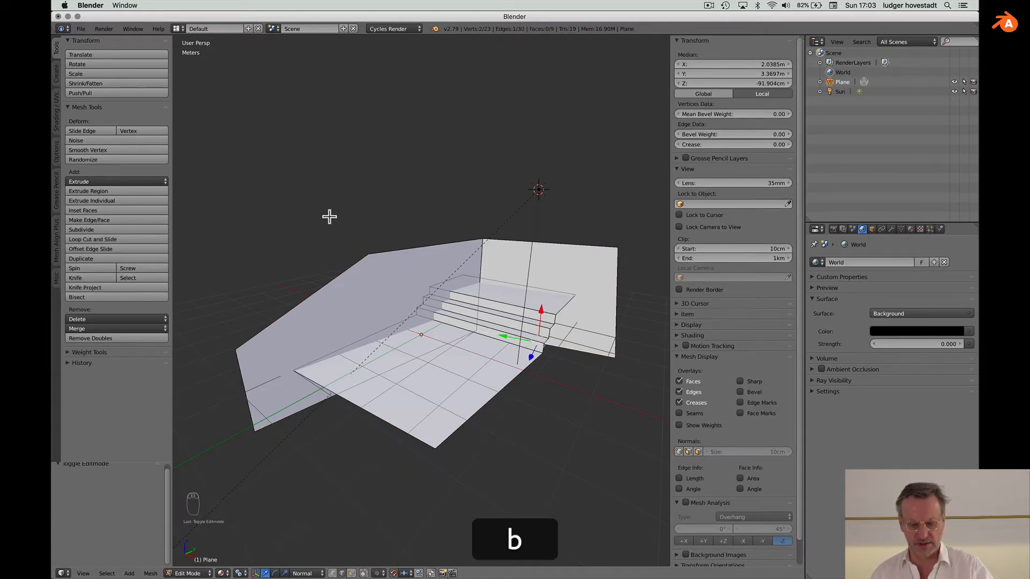
left_click_drag(329, 215, 642, 274)
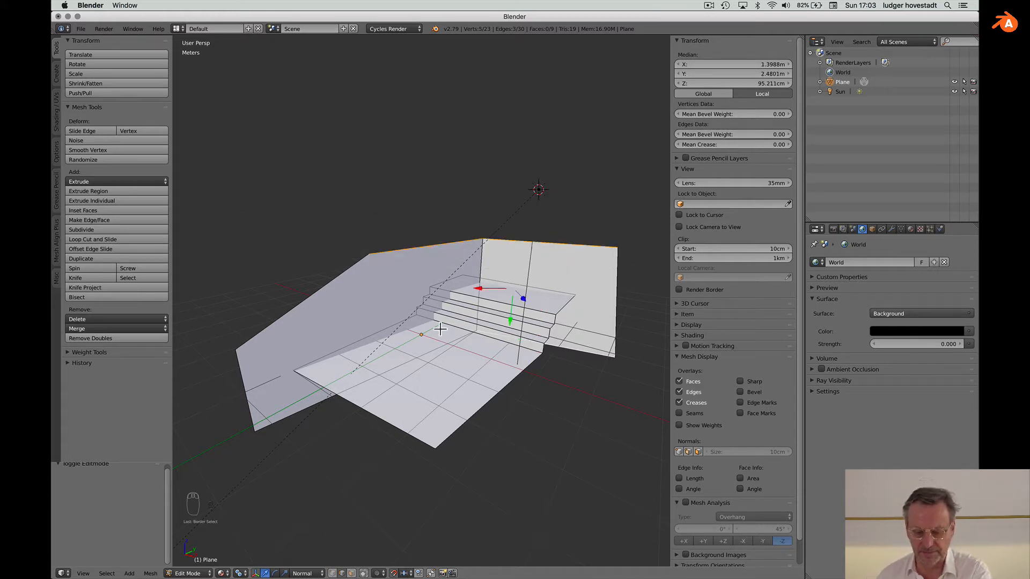
left_click(306, 572)
left_click(311, 562)
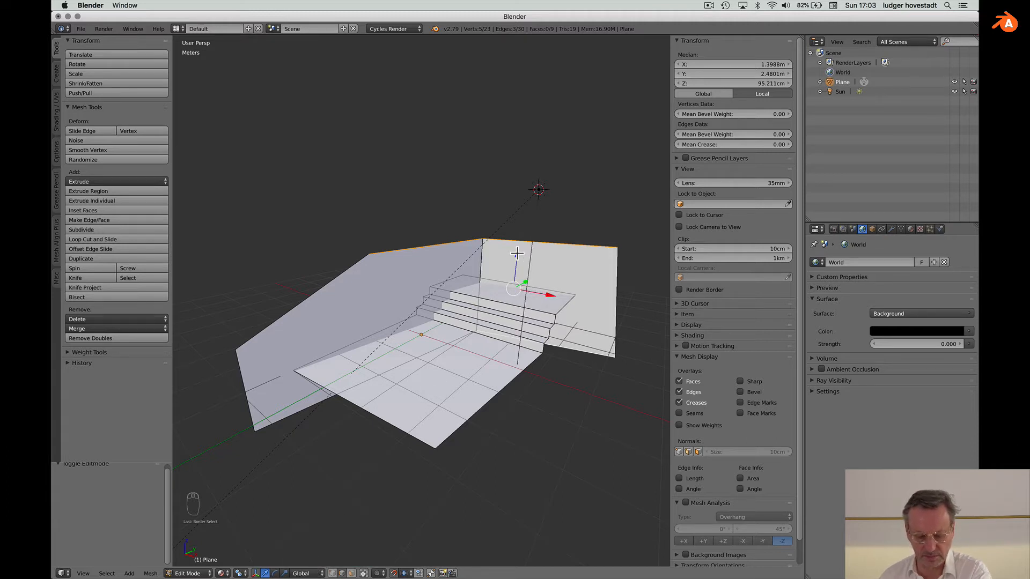
left_click_drag(516, 252, 517, 227)
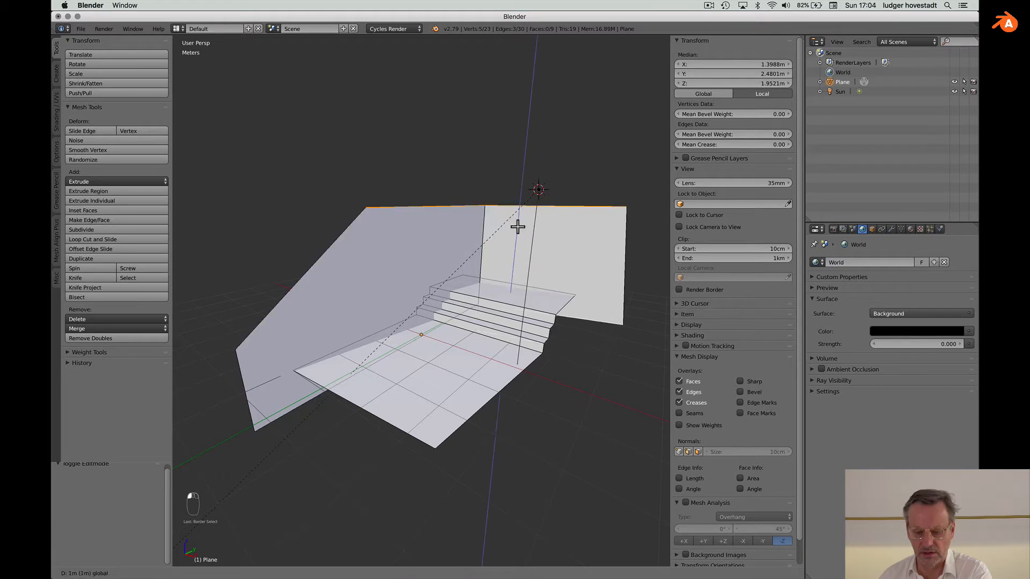
key("super+z")
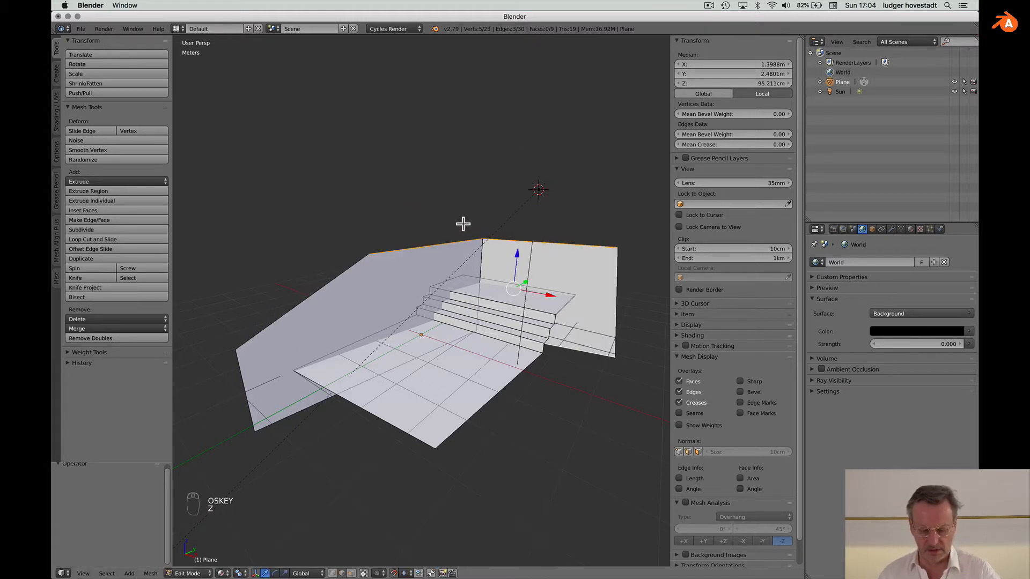
- In vertex select mode, raise the three upper corner vertices of the two walls by 1 m along Z
left_click(332, 573)
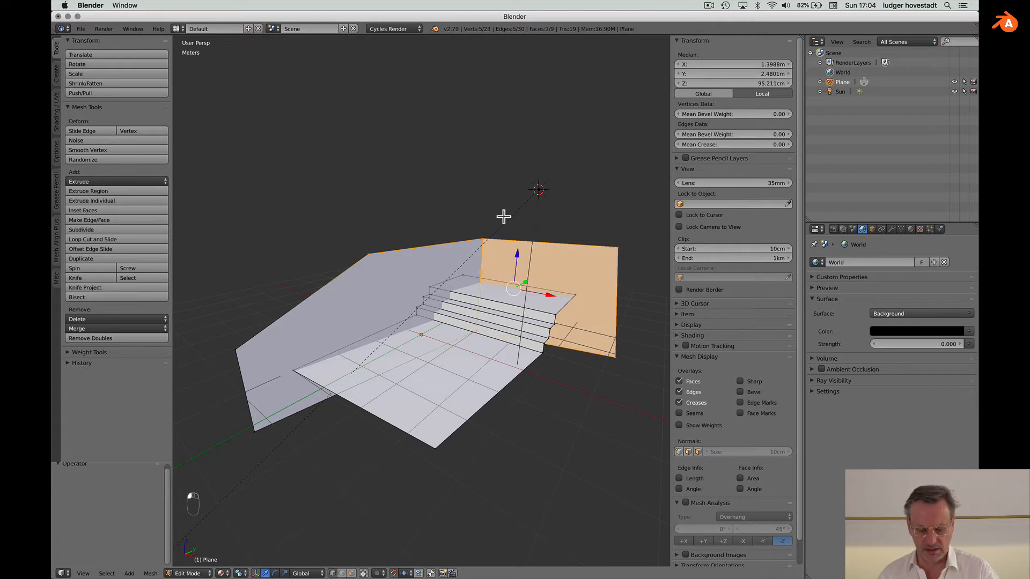
key("a")
right_click(368, 254)
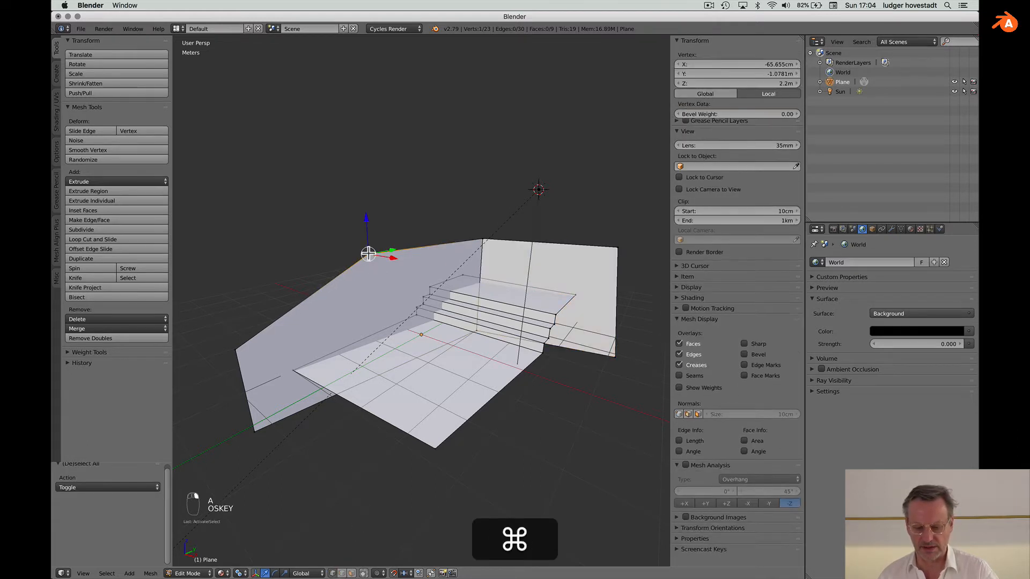
right_click(482, 240, "shift")
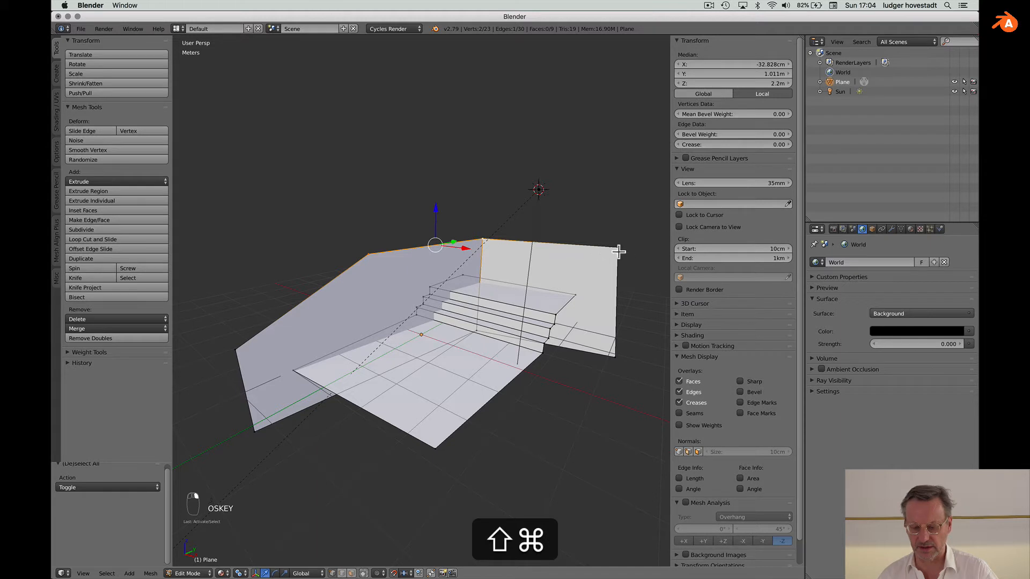
right_click(615, 248, "shift")
key("g")
key("z")
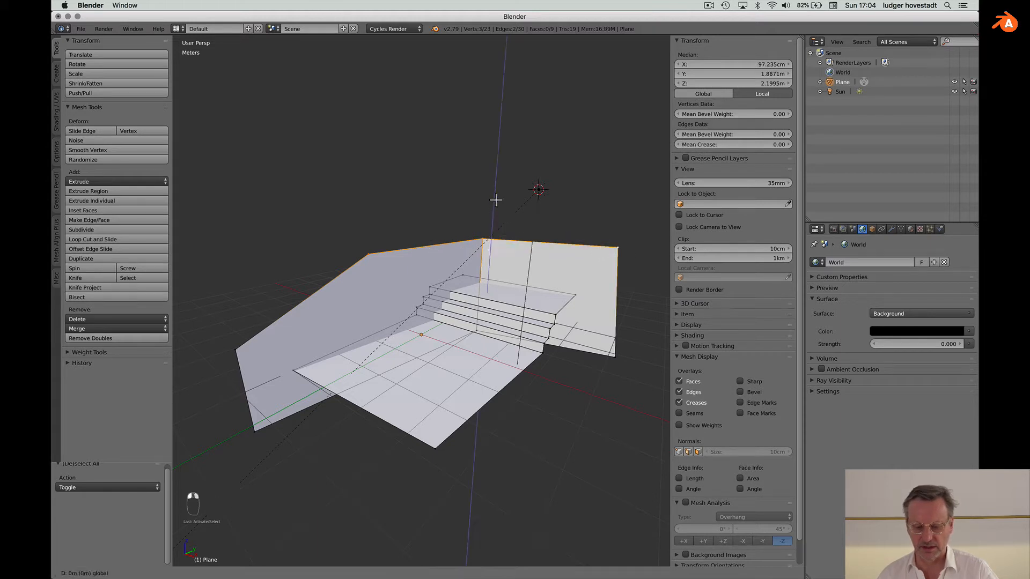
key("1")
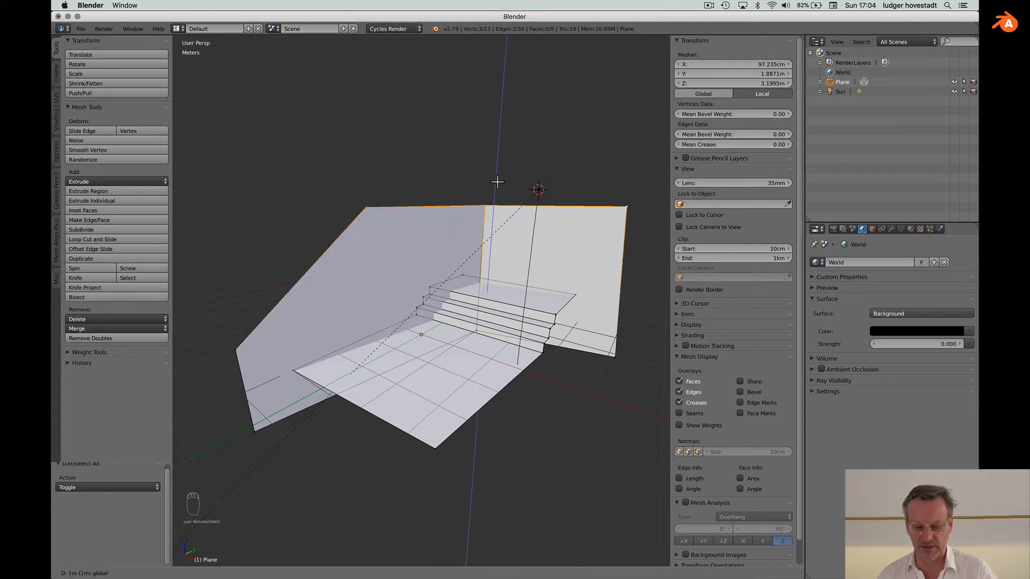
key("Return")
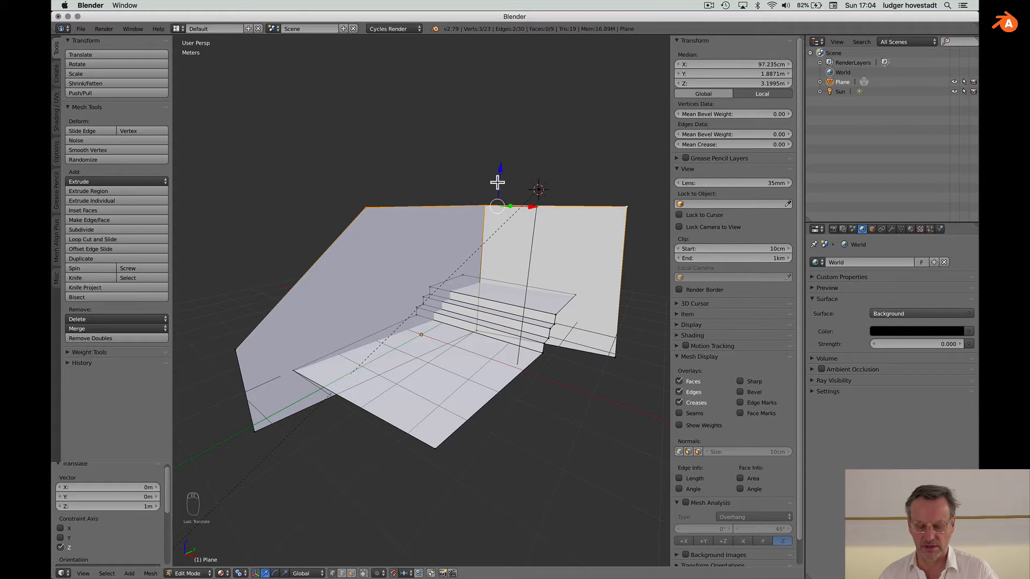
- Move the long wall's upper front vertex by -1 m along the Y axis
right_click(376, 211)
key("g")
key("y")
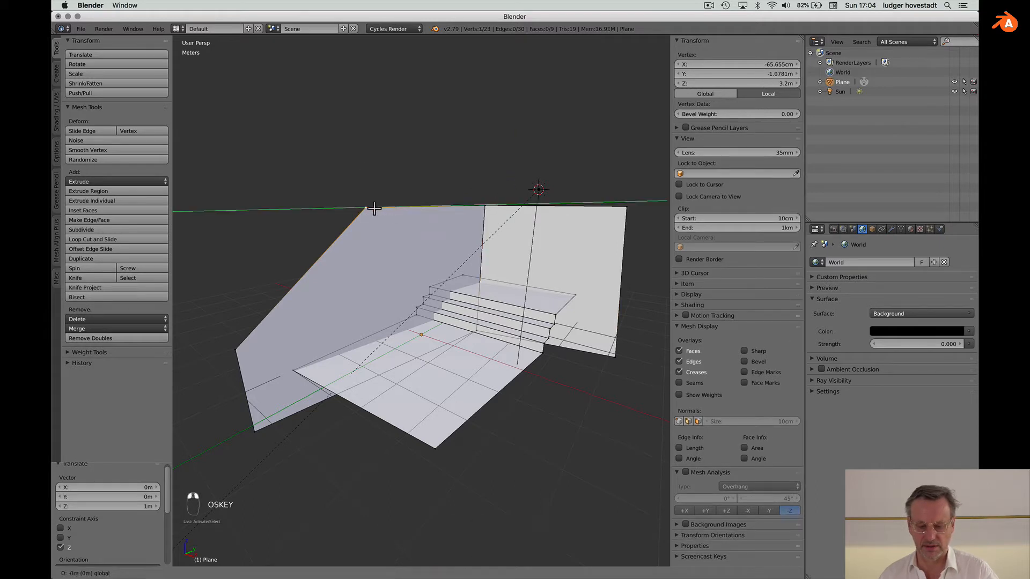
key("minus")
key("1")
key("minus")
key("BackSpace")
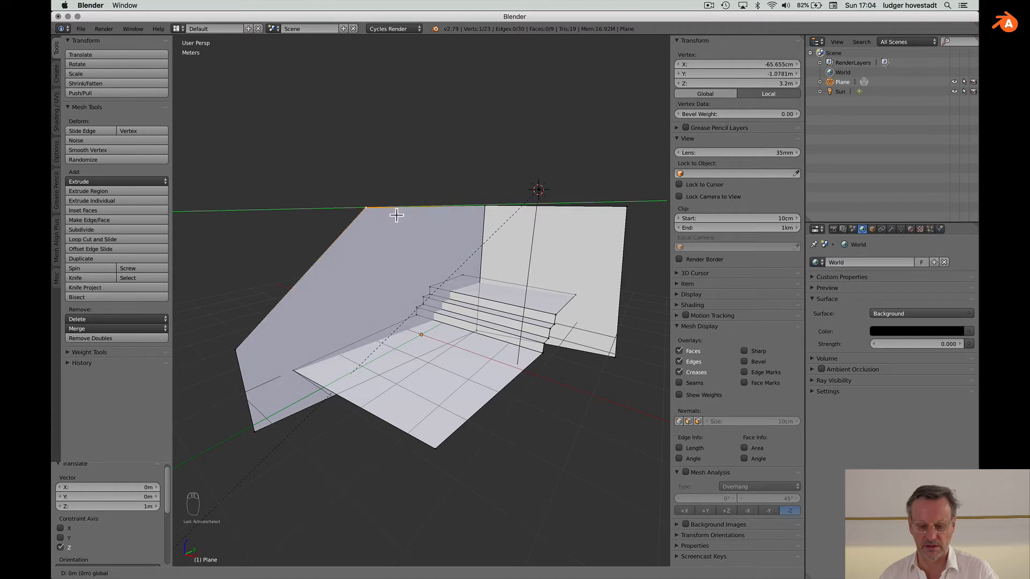
key("minus")
key("1")
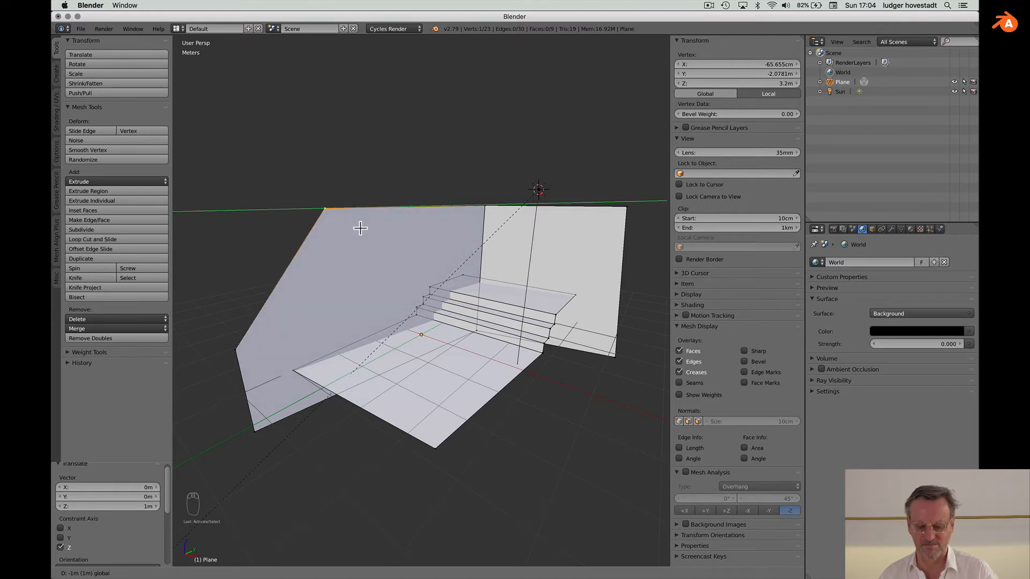
key("Return")
- Raise the top vertex where the two walls meet by 1 m along Z
scroll(361, 228, "up", 5)
scroll(360, 228, "down", 4)
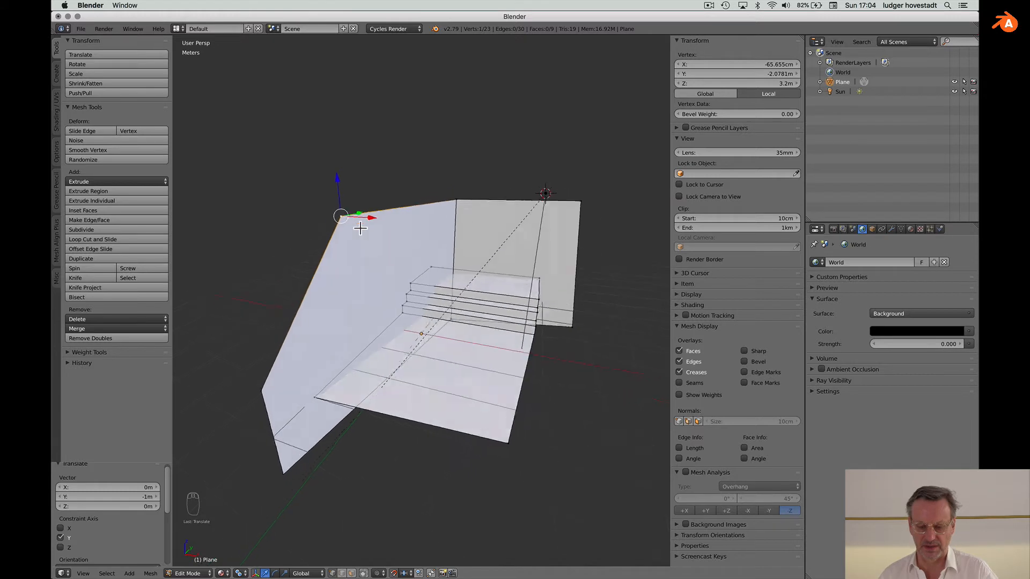
scroll(360, 228, "left", 3)
scroll(360, 228, "right", 4)
left_click(459, 204, "super")
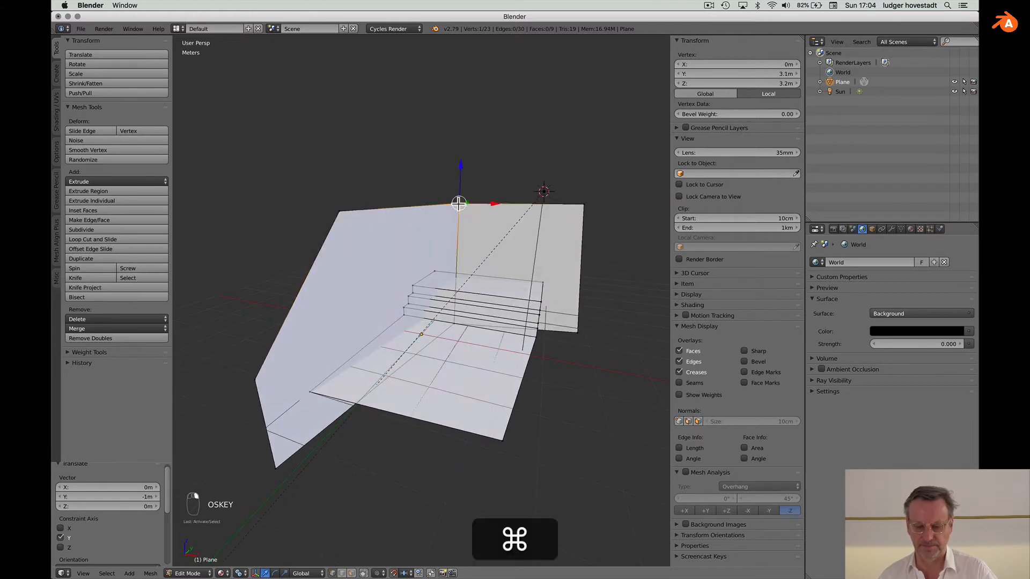
key("g")
key("z")
key("1")
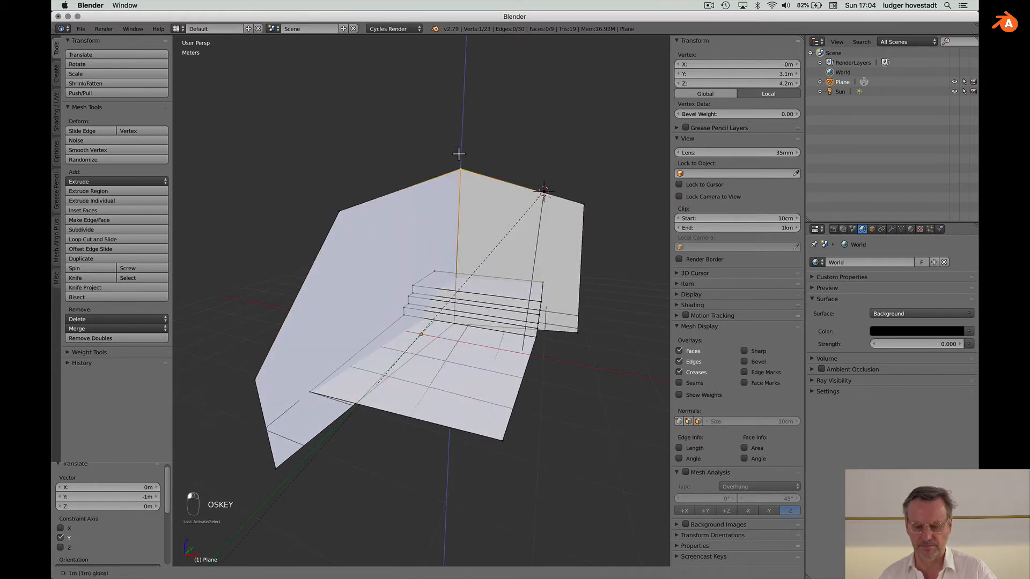
key("Return")
- Return the model to Object Mode and set the viewport shading to Rendered
scroll(451, 161, "left", 5)
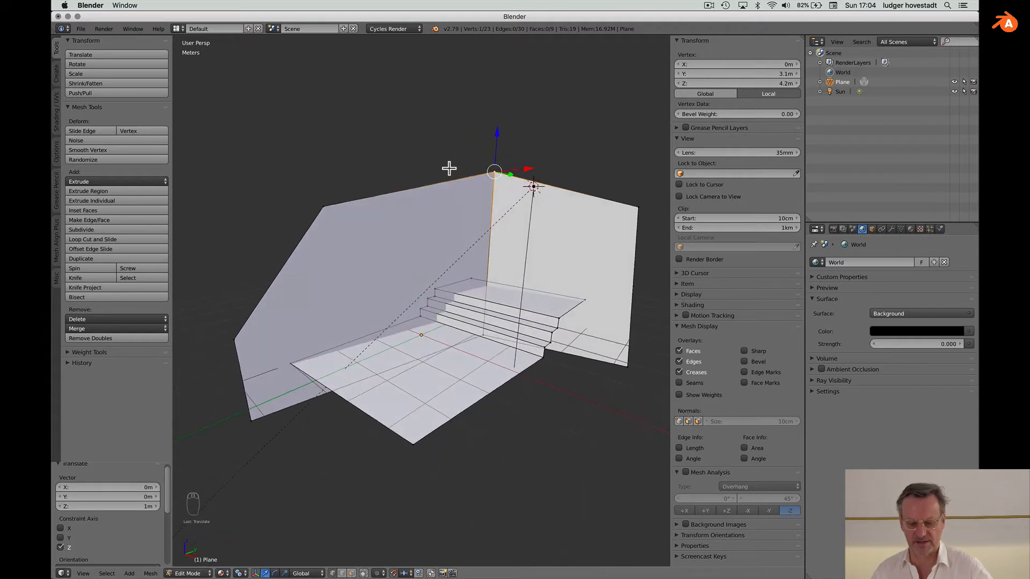
left_click(193, 573)
left_click(193, 562)
left_click(232, 573)
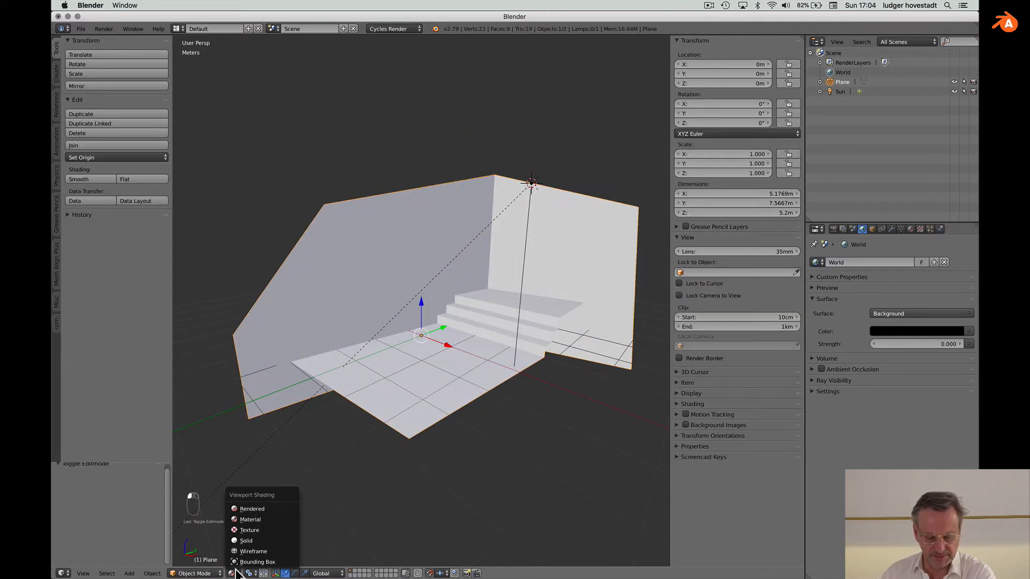
left_click(246, 511)
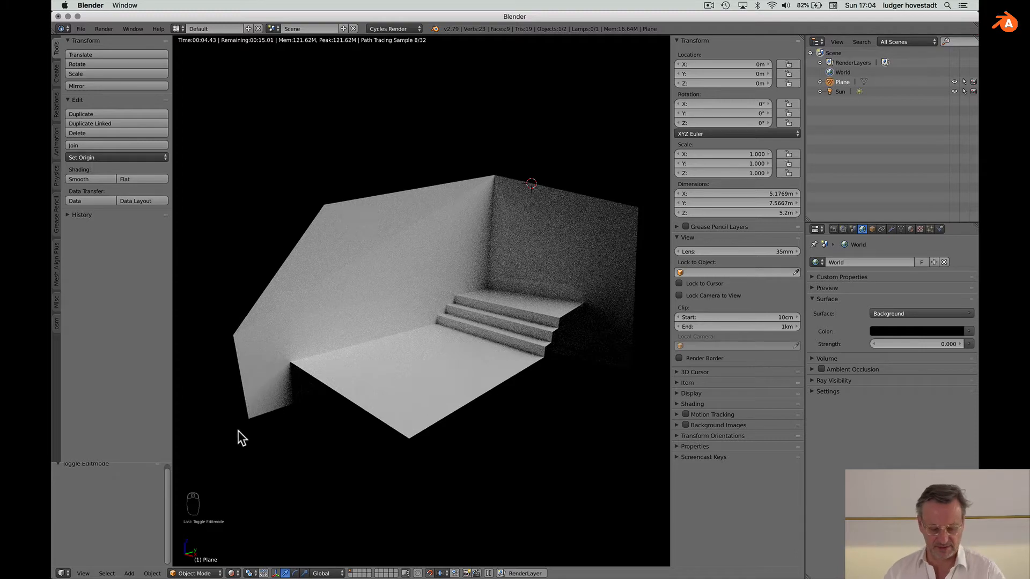
- Put the model back into Edit Mode and set the viewport shading to Solid
left_click(194, 573)
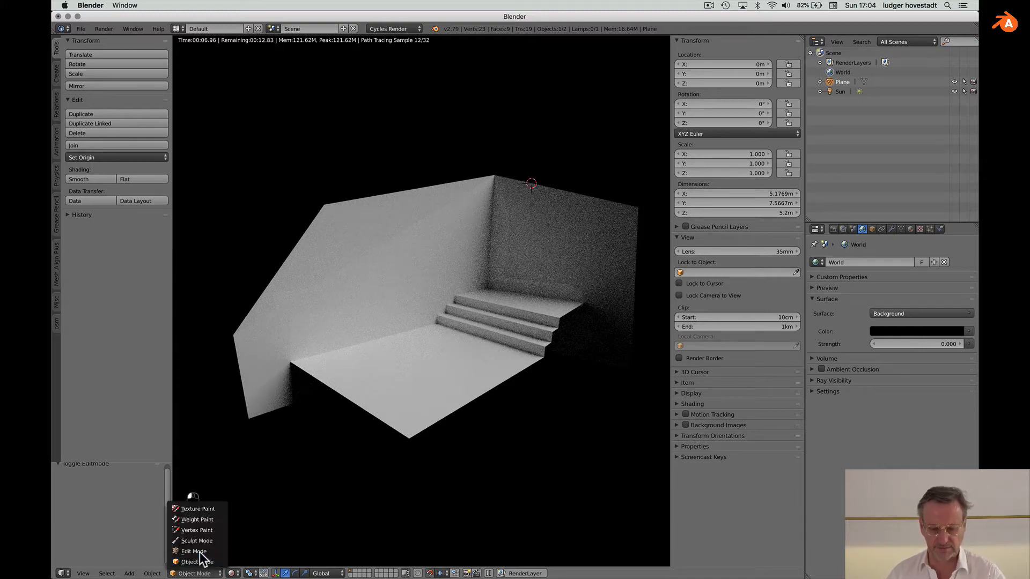
left_click(199, 552)
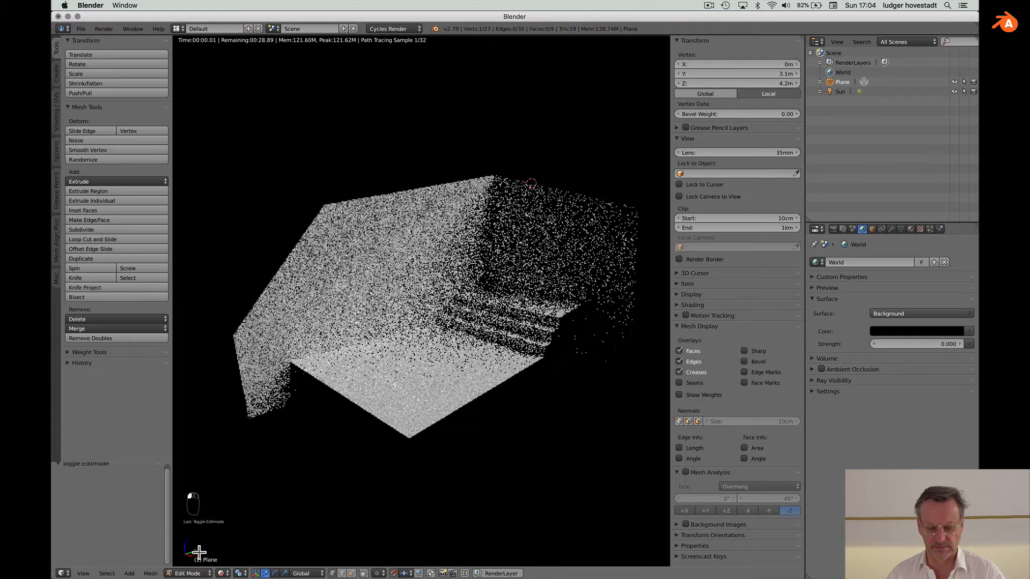
left_click(225, 574)
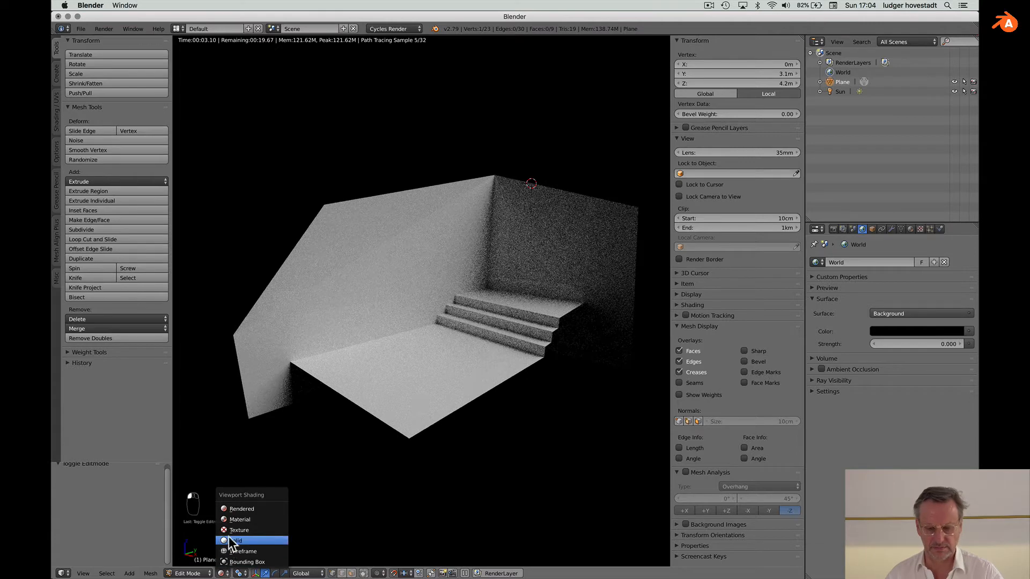
left_click(230, 533)
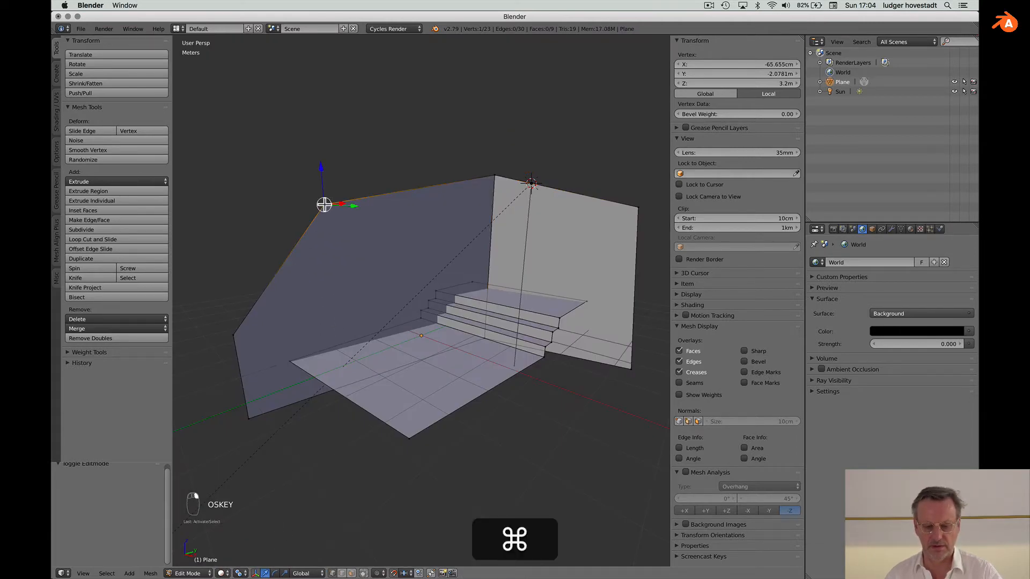
- Move the long wall's upper front vertex back toward the corner by about 1.02 m along the Y axis
right_click(324, 205, "super")
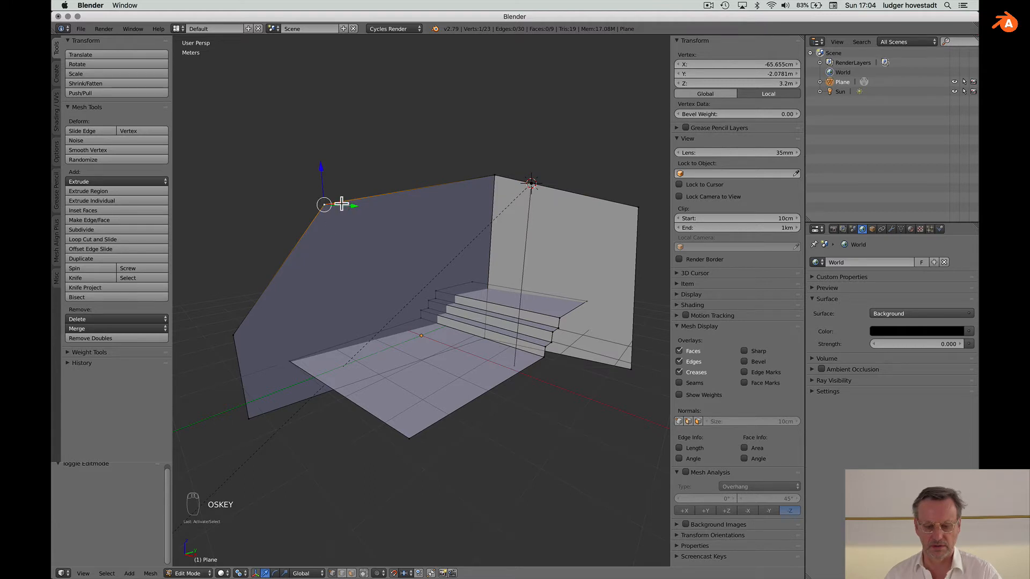
scroll(345, 256, "up", 5)
scroll(345, 256, "up", 6)
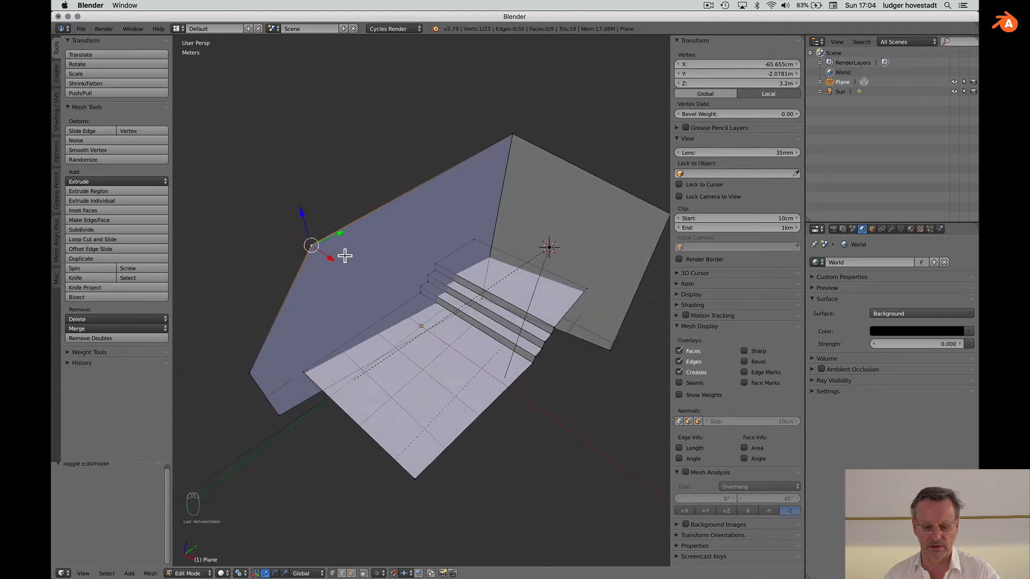
scroll(344, 256, "up", 5)
scroll(345, 255, "up", 5)
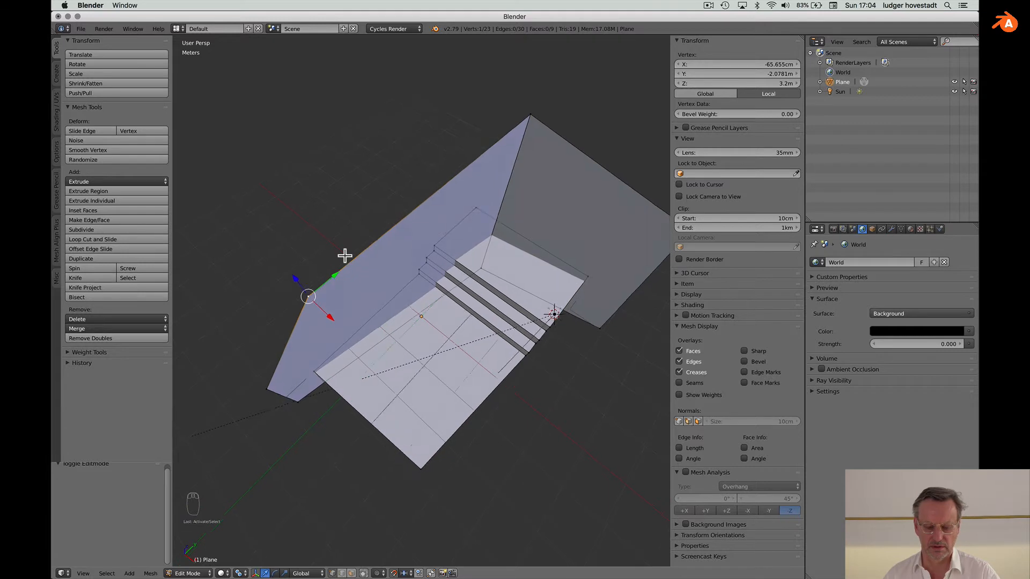
scroll(345, 256, "up", 3)
scroll(344, 252, "up", 6)
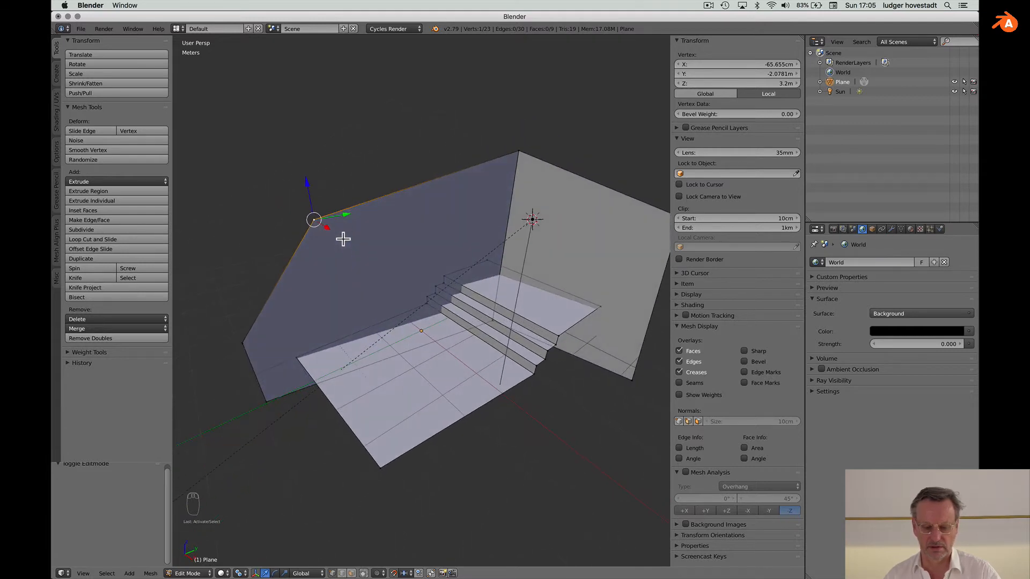
left_click_drag(344, 215, 391, 202)
scroll(391, 202, "up", 5)
scroll(391, 202, "left", 10)
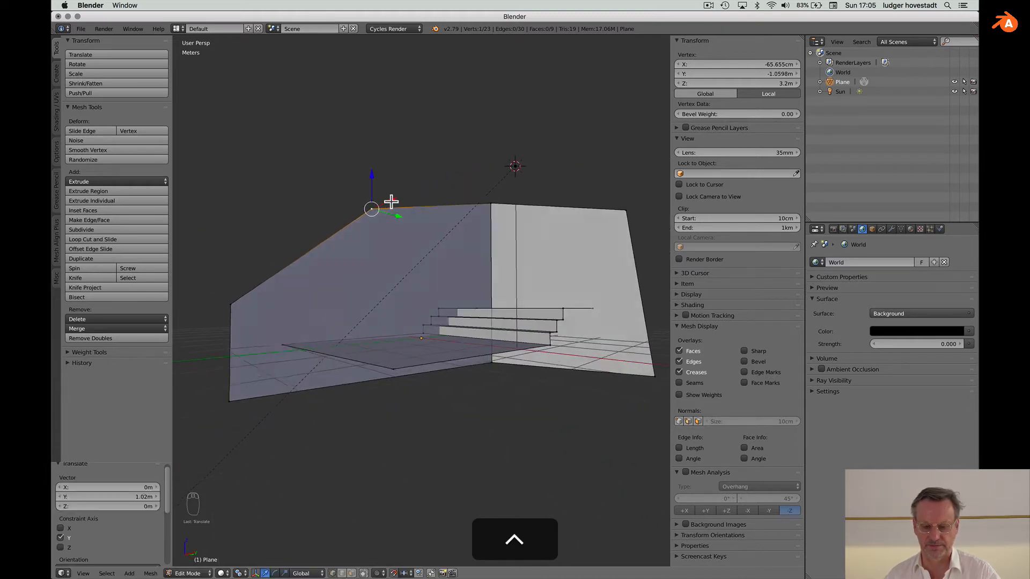
scroll(391, 202, "left", 10)
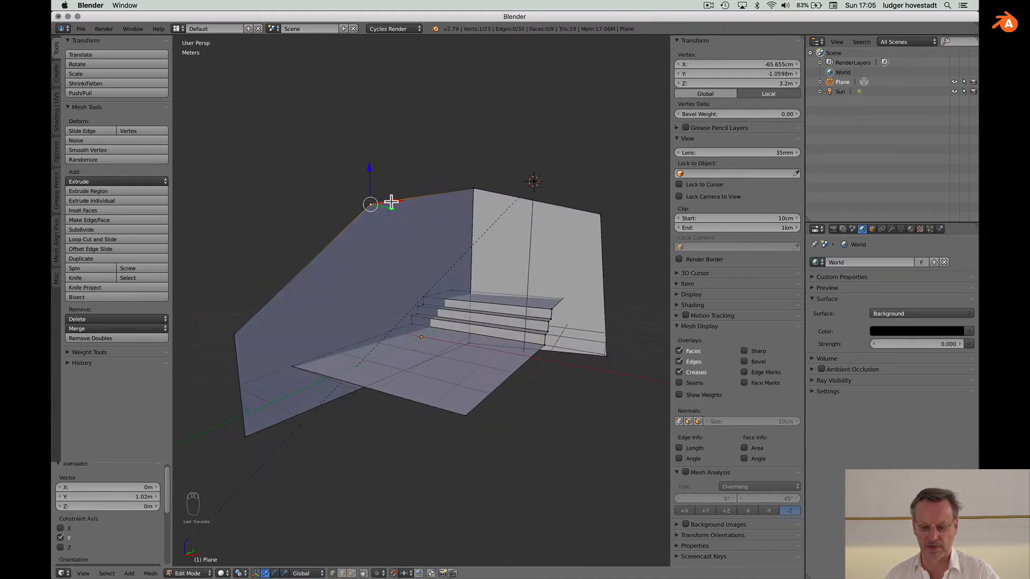
scroll(391, 203, "left", 8)
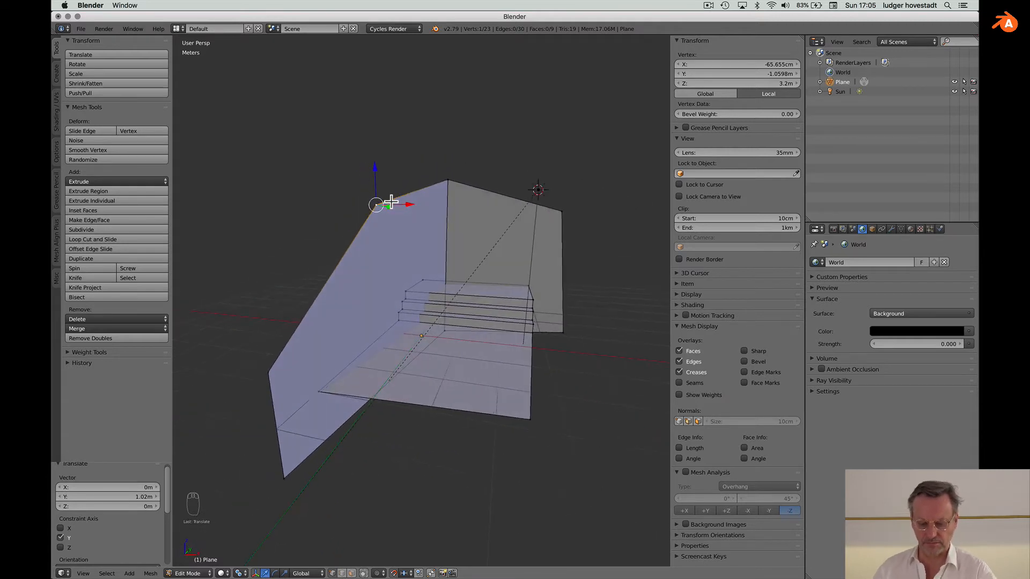
scroll(391, 202, "left", 3)
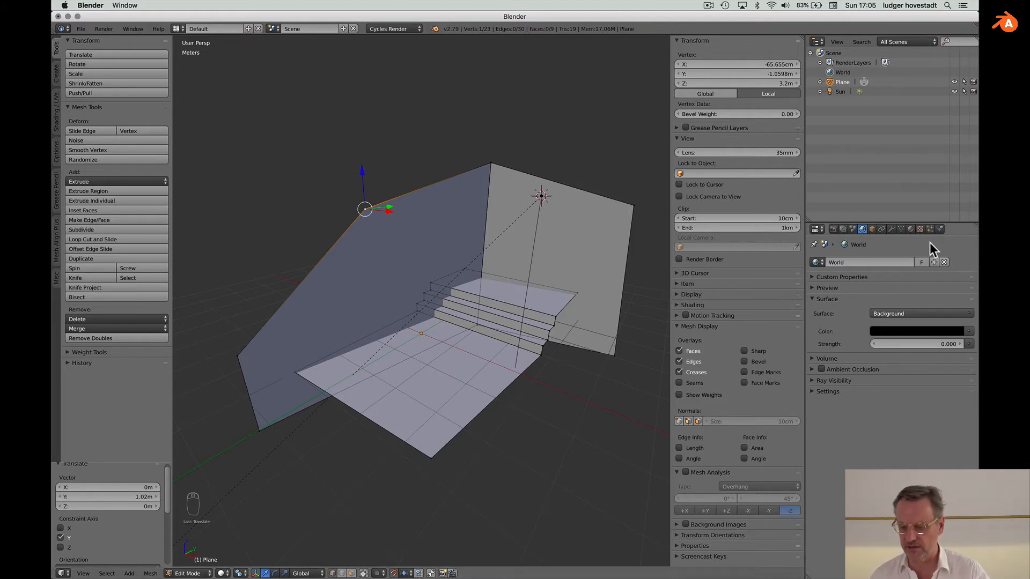
- Create a new material from the "plain white" material and name it "pattern"
left_click(911, 230)
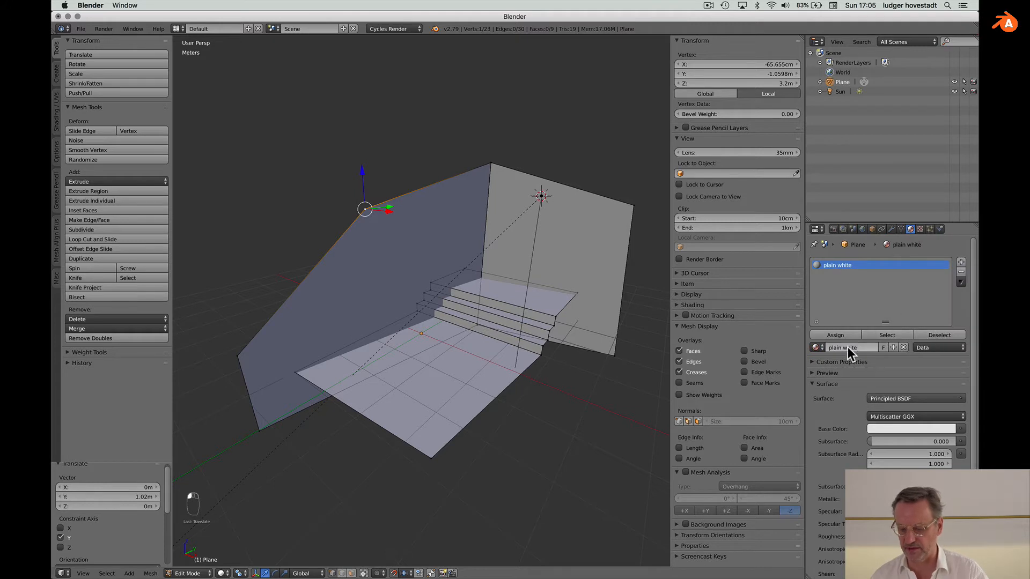
left_click(893, 347)
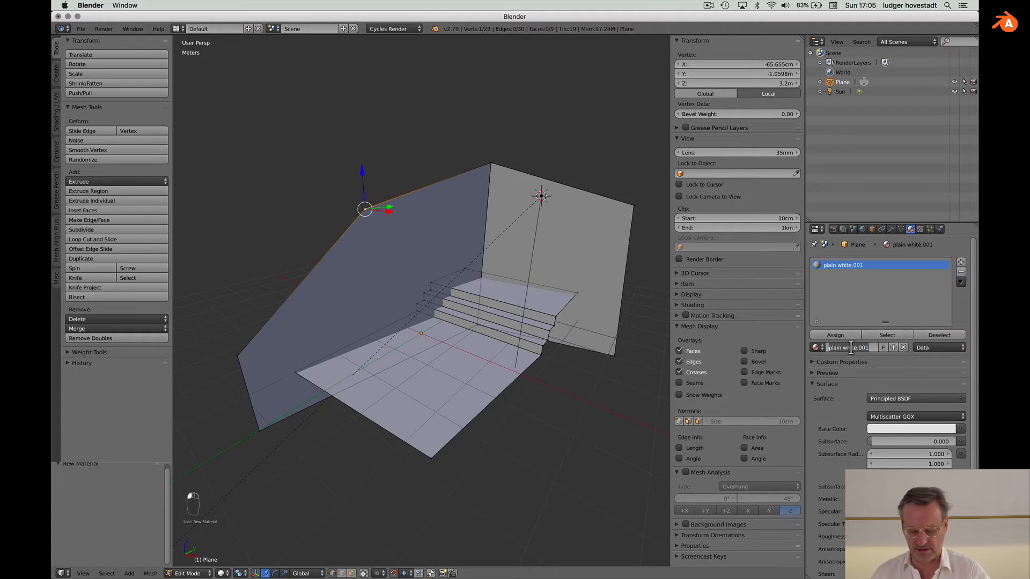
type("patte")
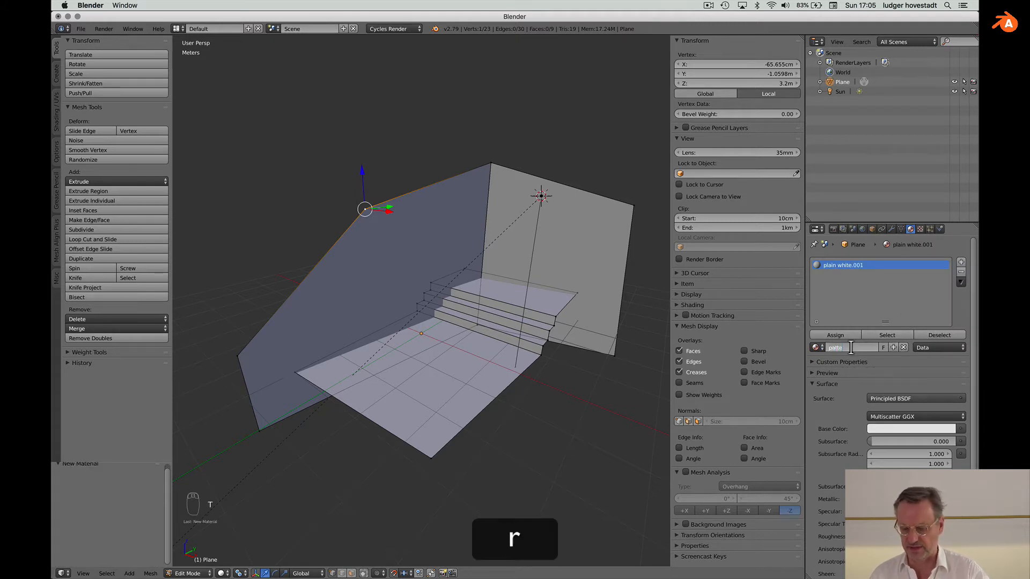
type("rn")
key("Return")
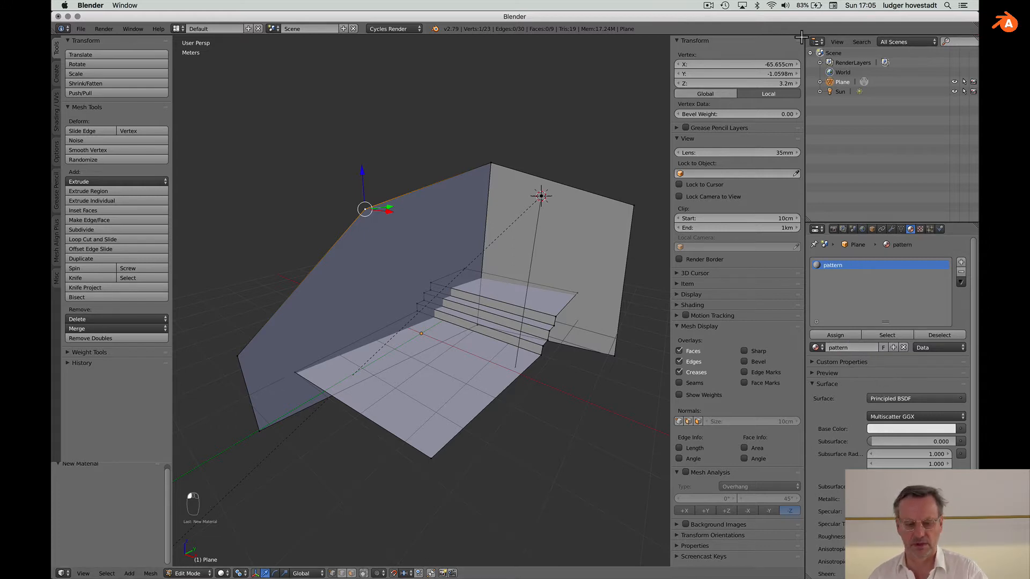
- Split the 3D view into two stacked areas and turn the upper one into a Node Editor
left_click_drag(801, 37, 786, 236)
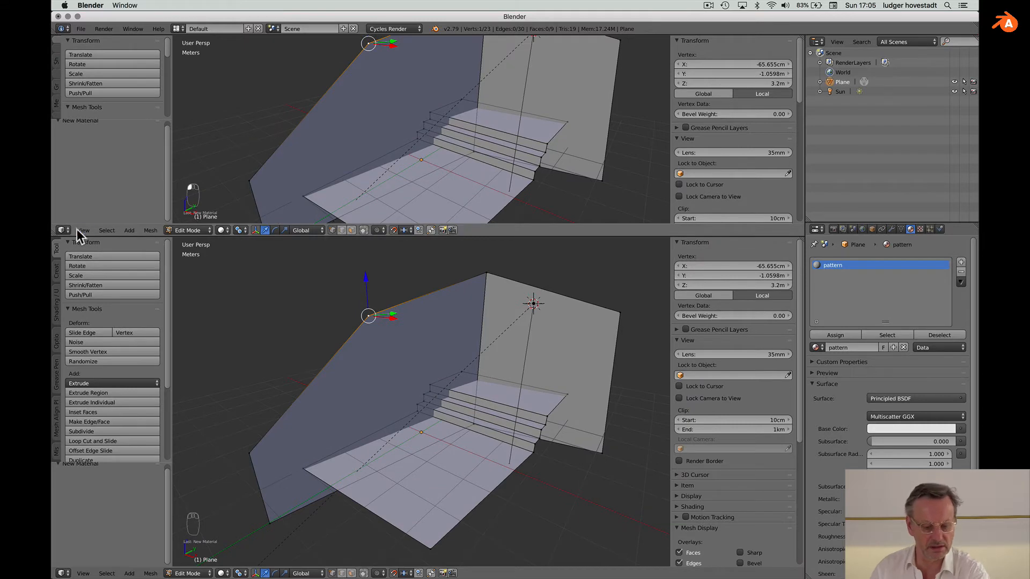
left_click(62, 230)
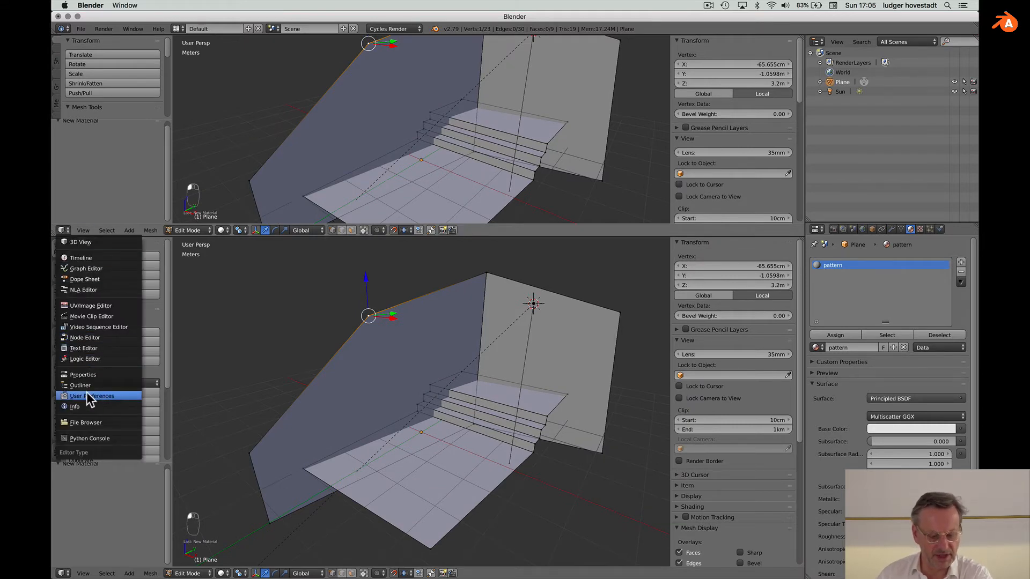
left_click(85, 338)
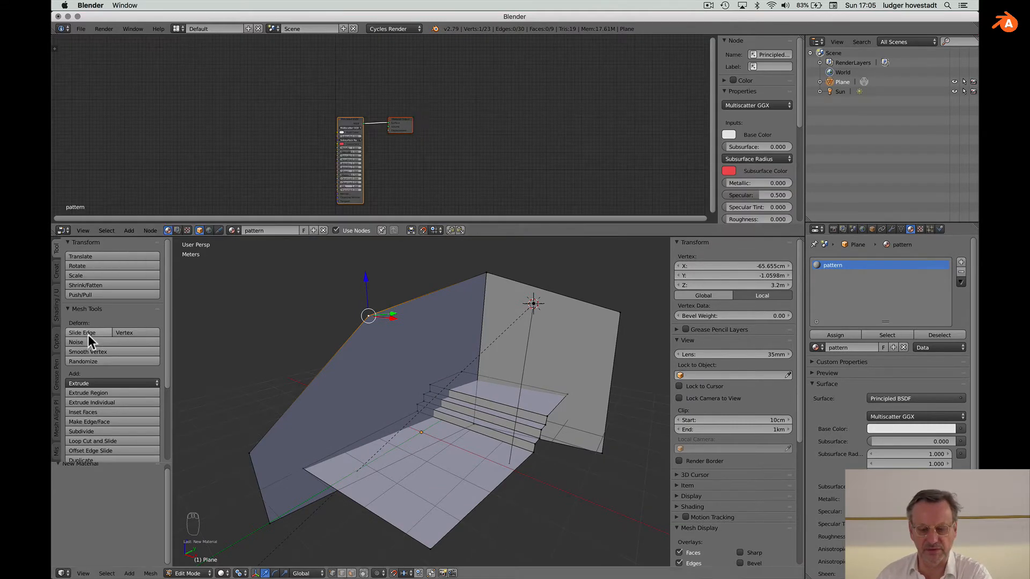
- Add an Image Texture node to the pattern material, placed in front of the Principled BSDF node
scroll(420, 105, "up", 5, "ctrl")
scroll(420, 105, "left", 8)
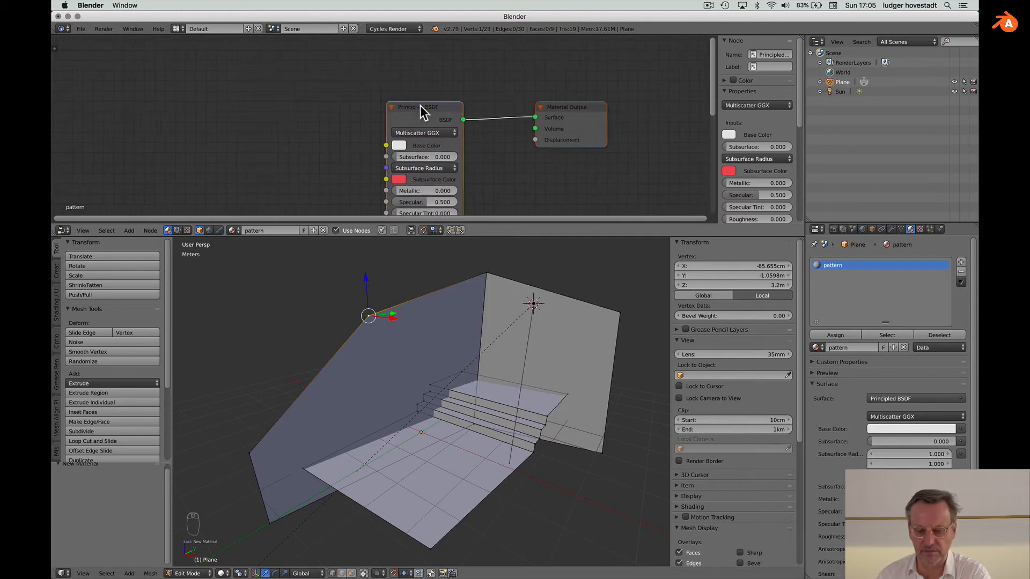
scroll(420, 105, "down", 2)
scroll(421, 104, "down", 2)
key("shift+a")
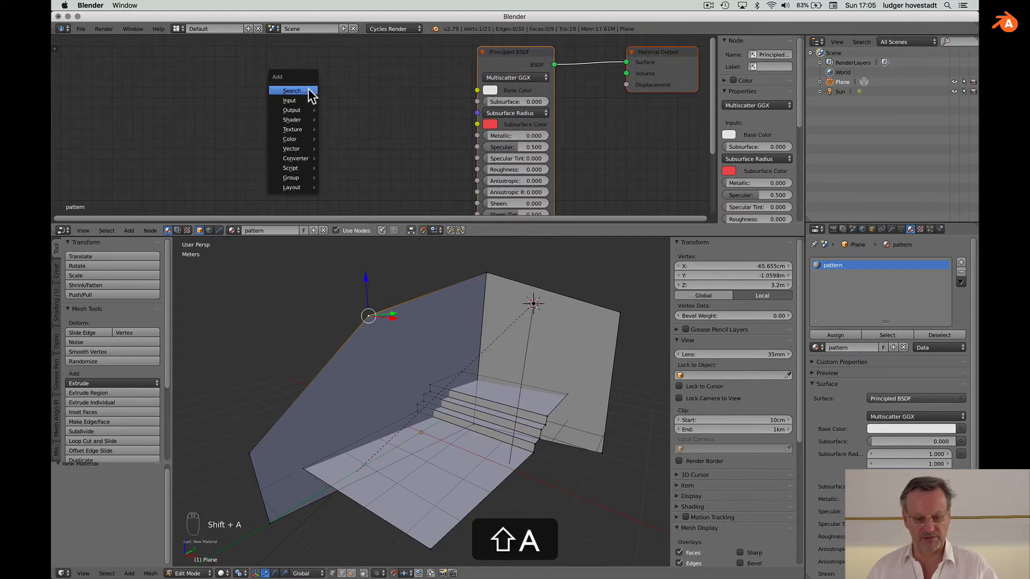
mouse_move(306, 102)
mouse_move(302, 130)
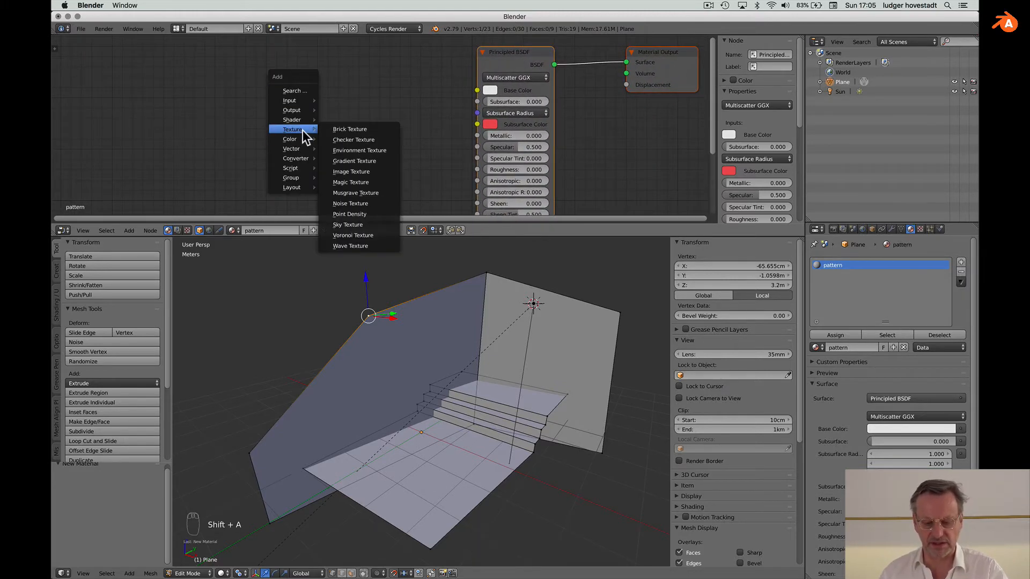
left_click(361, 172)
left_click(221, 74)
- Load pat02.tiff from the "A53 applying images to models - patterns2" folder into the Image Texture node and link its Color output to Base Color
left_click(265, 118)
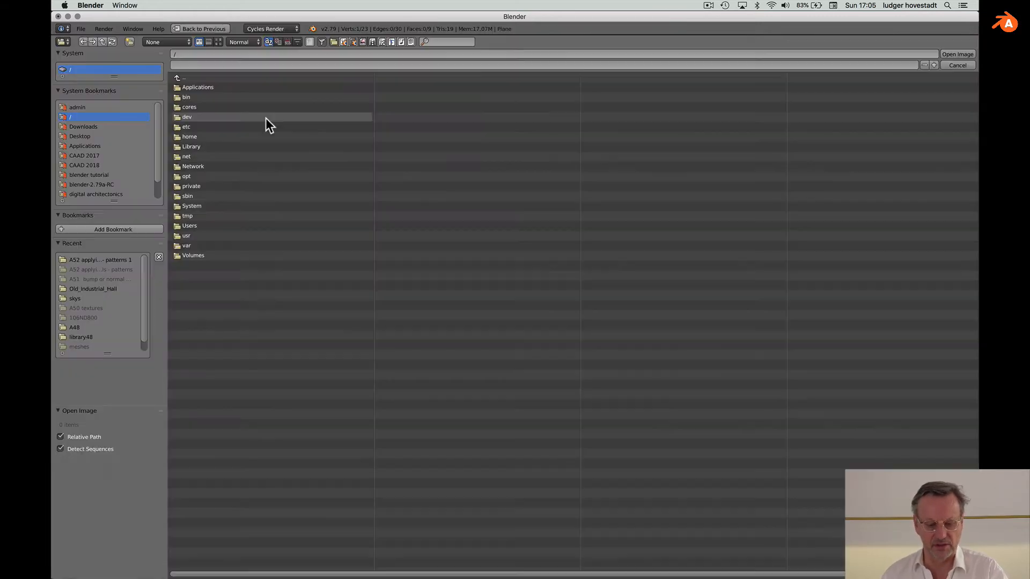
left_click(81, 260)
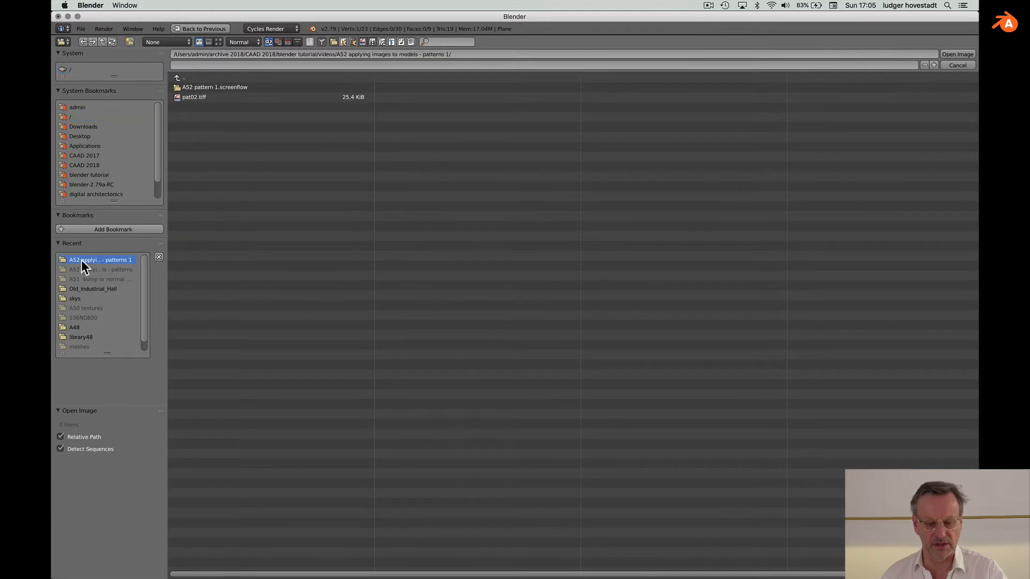
left_click(177, 78)
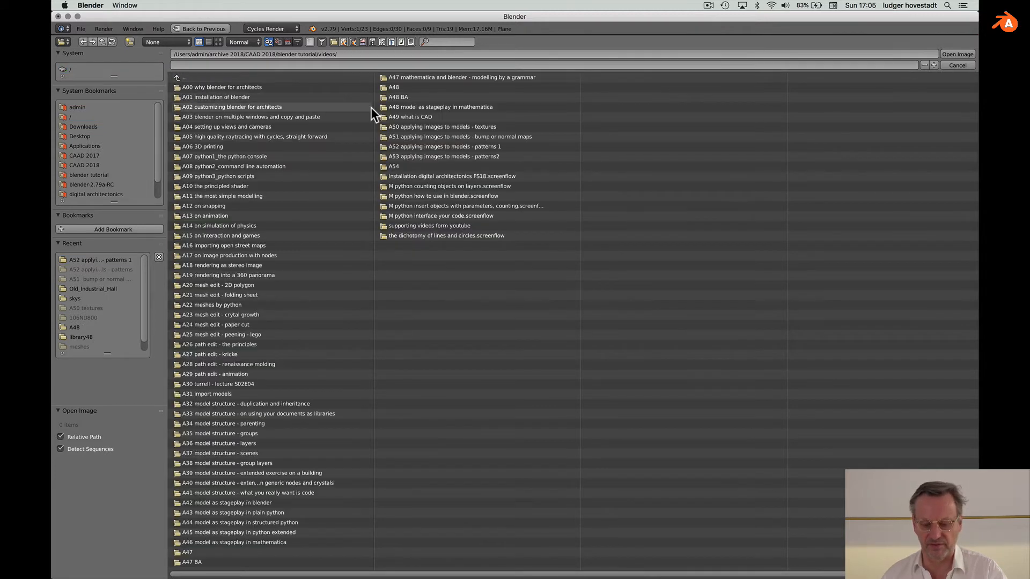
left_click(384, 155)
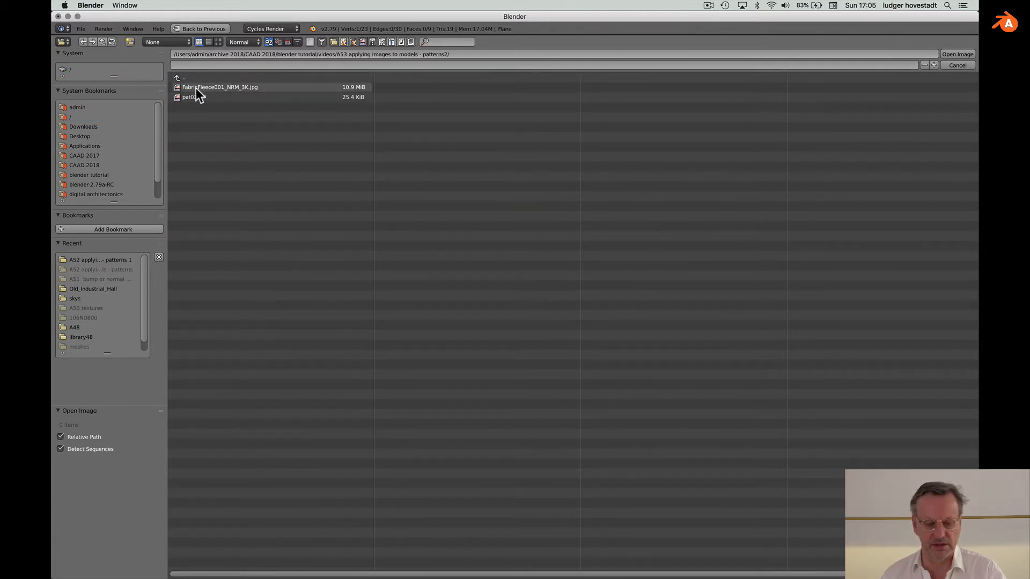
left_click(180, 97)
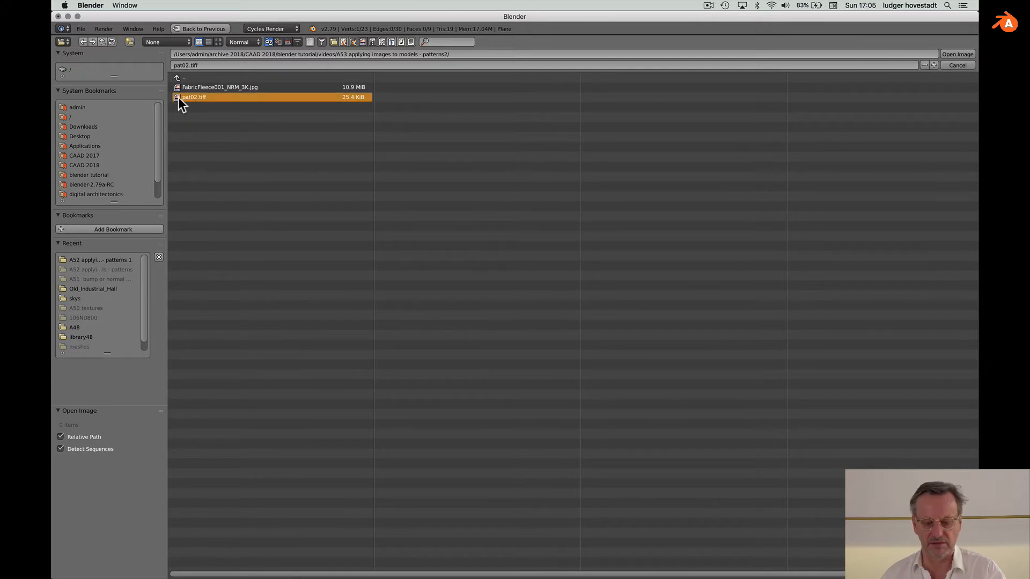
left_click(952, 55)
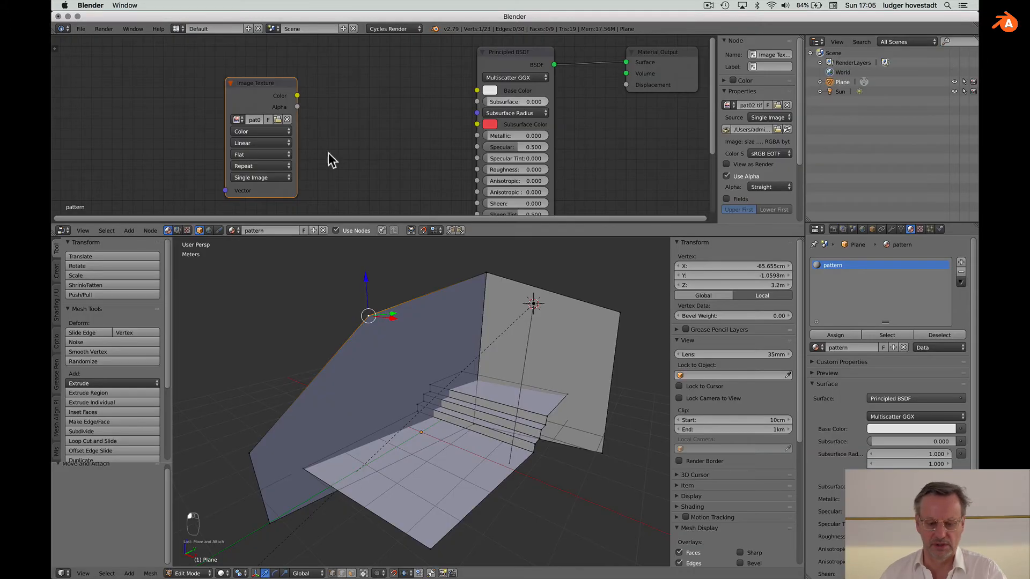
left_click_drag(297, 96, 477, 90)
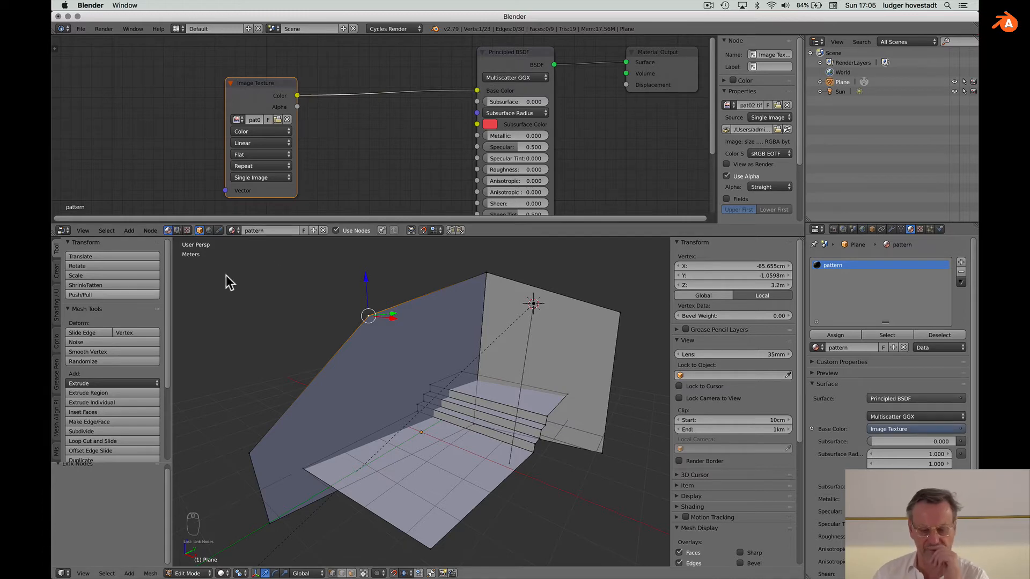
- Change the upper area to the UV/Image Editor and display pat02.tiff in it
left_click(63, 230)
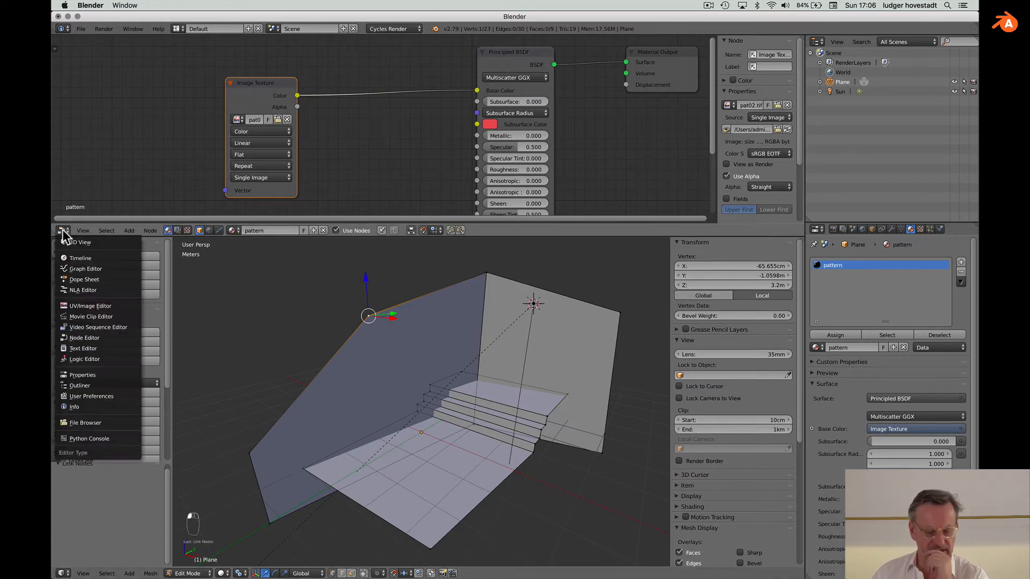
left_click(76, 307)
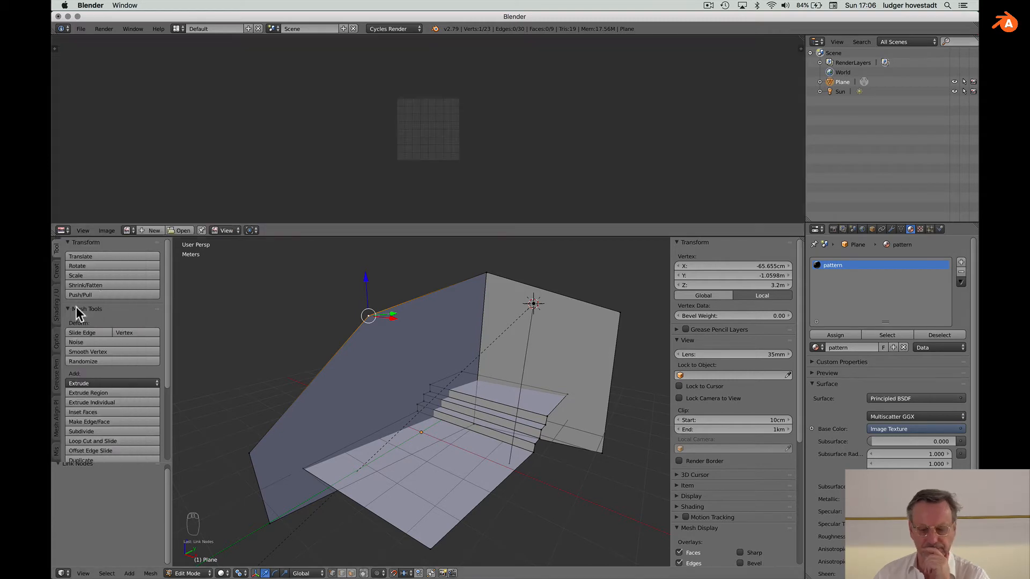
left_click(126, 230)
left_click(145, 245)
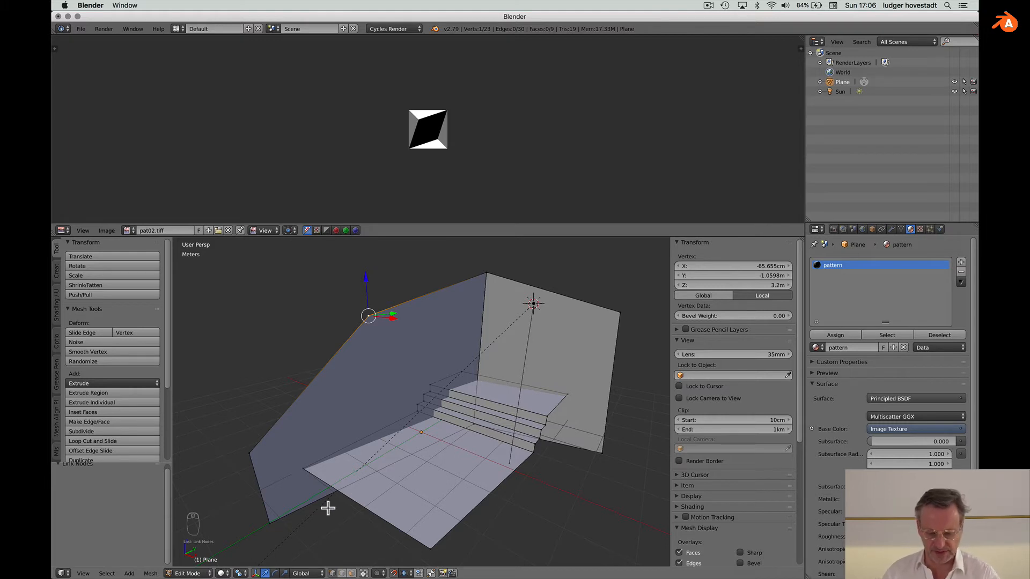
- In face select mode, select the large lower floor face and assign the pattern material to it
left_click(352, 573)
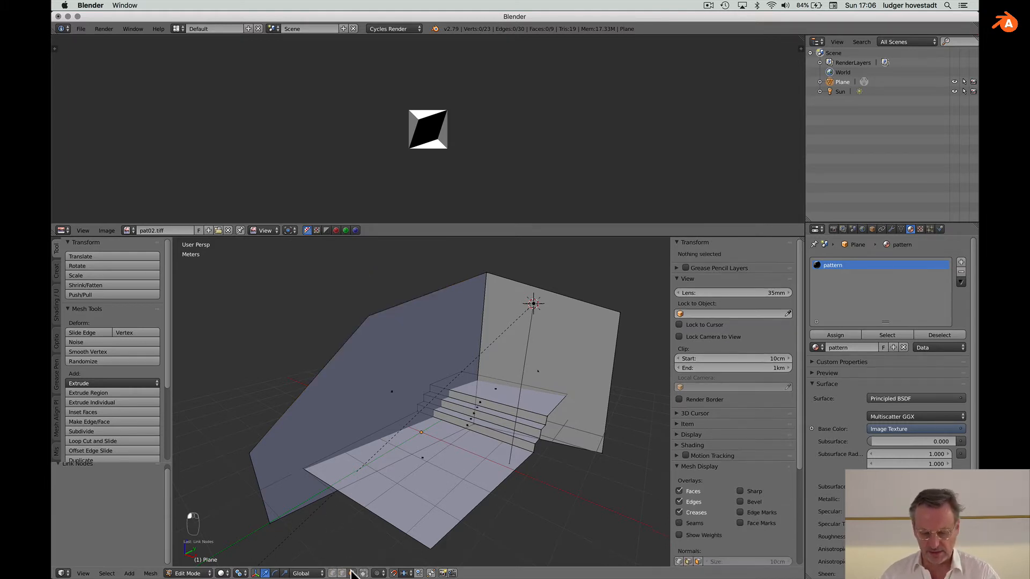
left_click(422, 456)
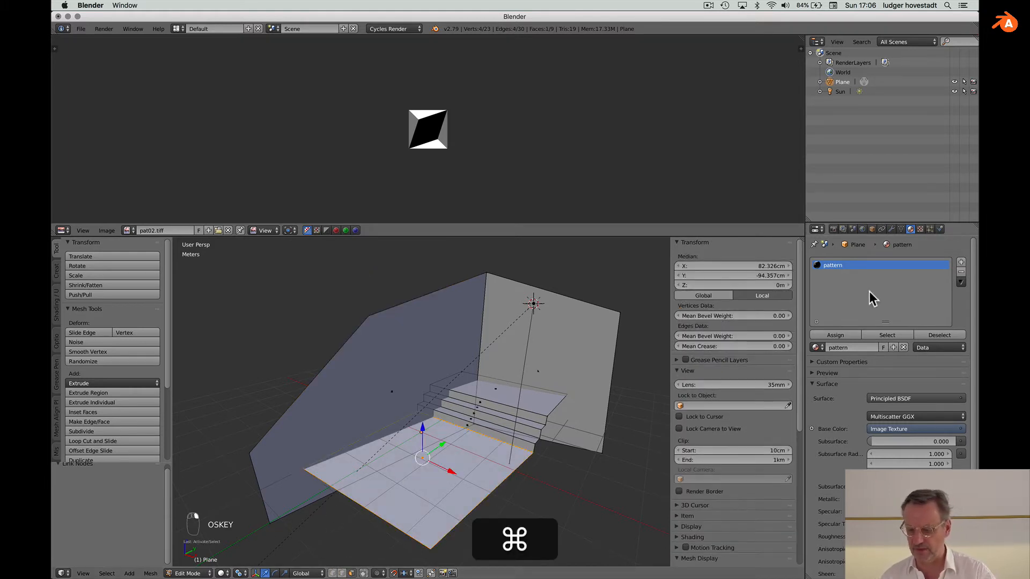
left_click(843, 333)
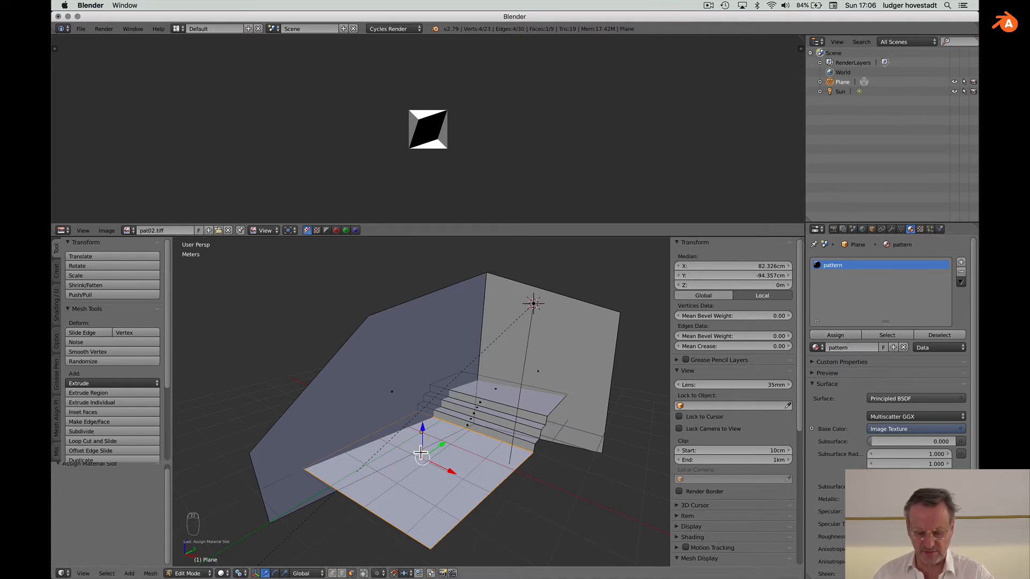
- Unwrap the selected lower floor face and switch the 3D viewport shading so the pattern image shows on it
key("u")
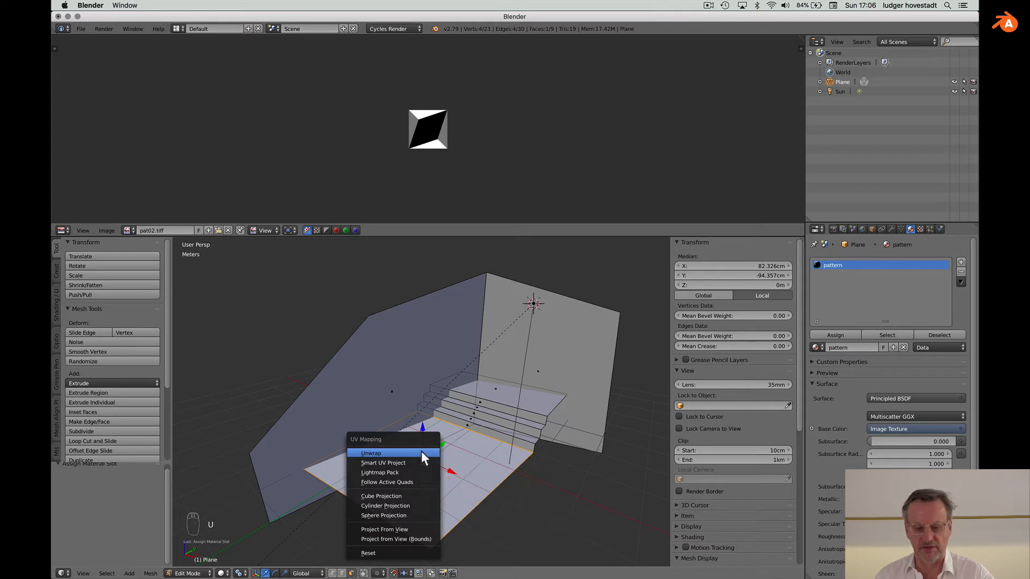
left_click(420, 454)
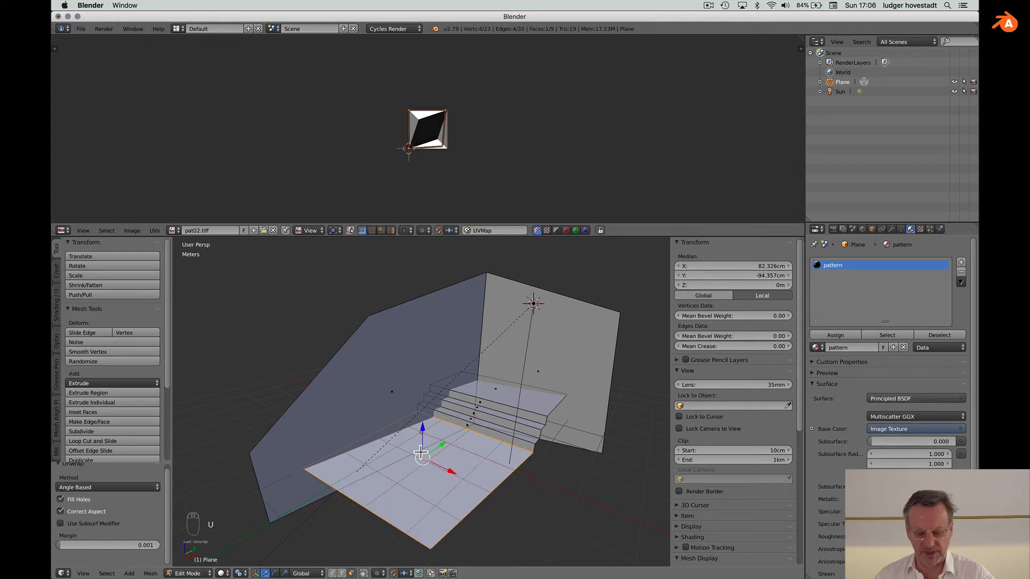
left_click(222, 573)
left_click(242, 520)
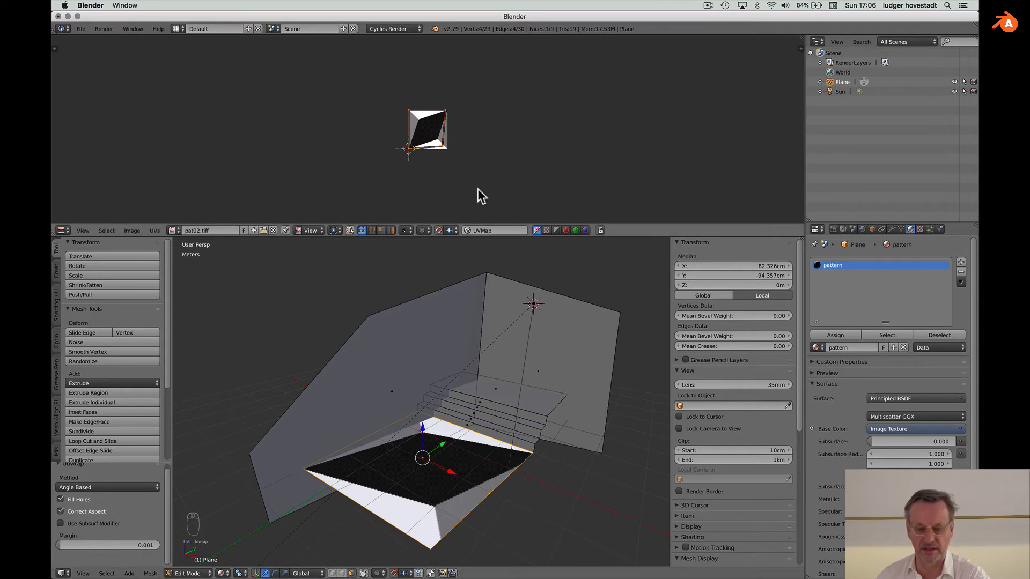
- Try scaling the floor face's UVs by a factor of 6, and undo it
left_click(435, 124)
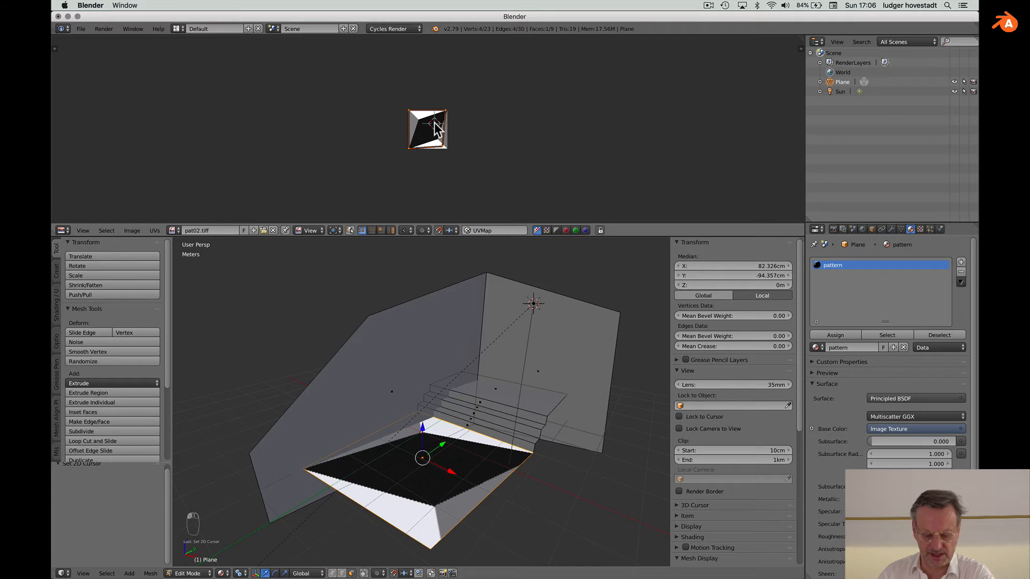
key("s")
key("6")
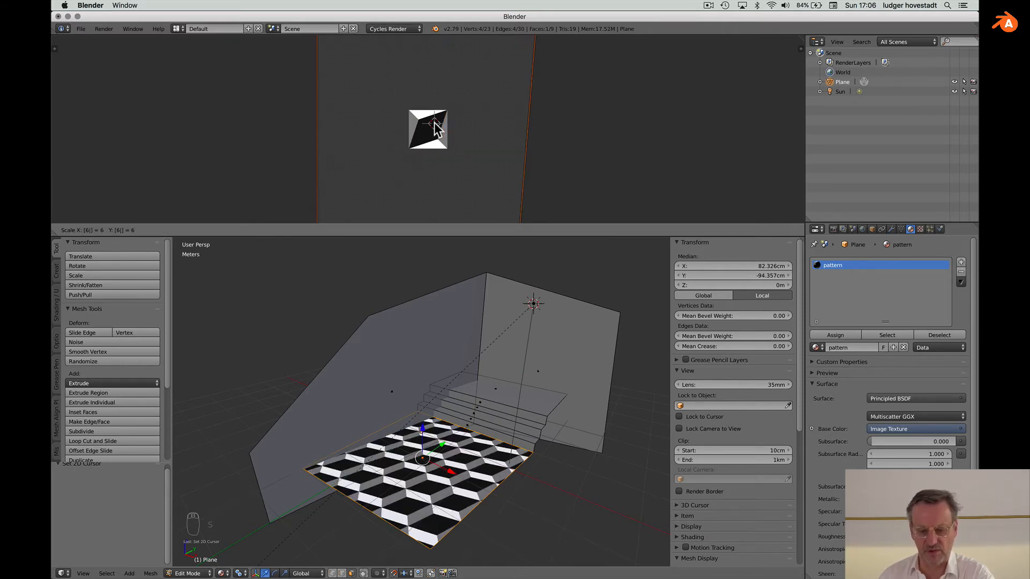
key("super+z")
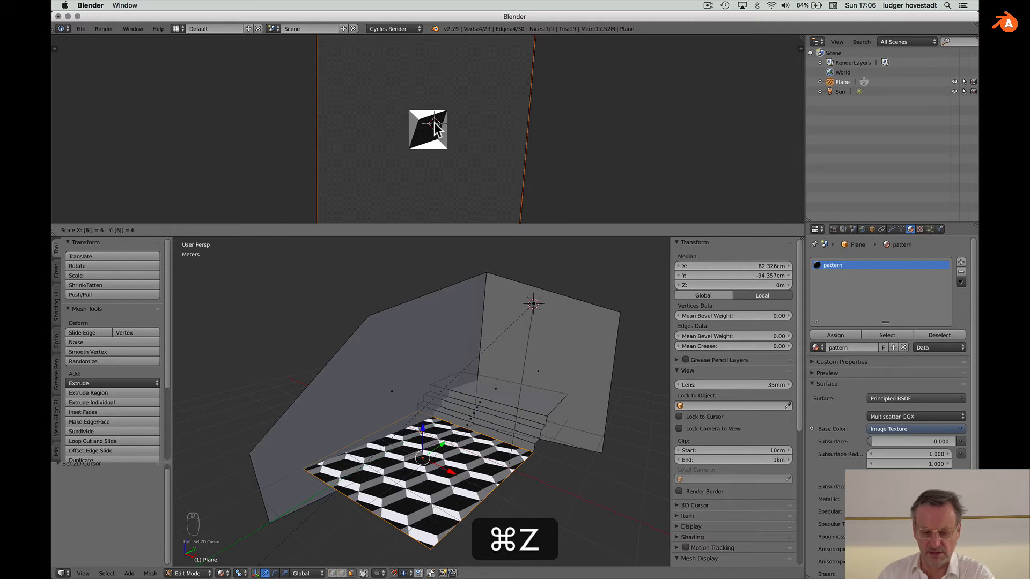
key("super+z")
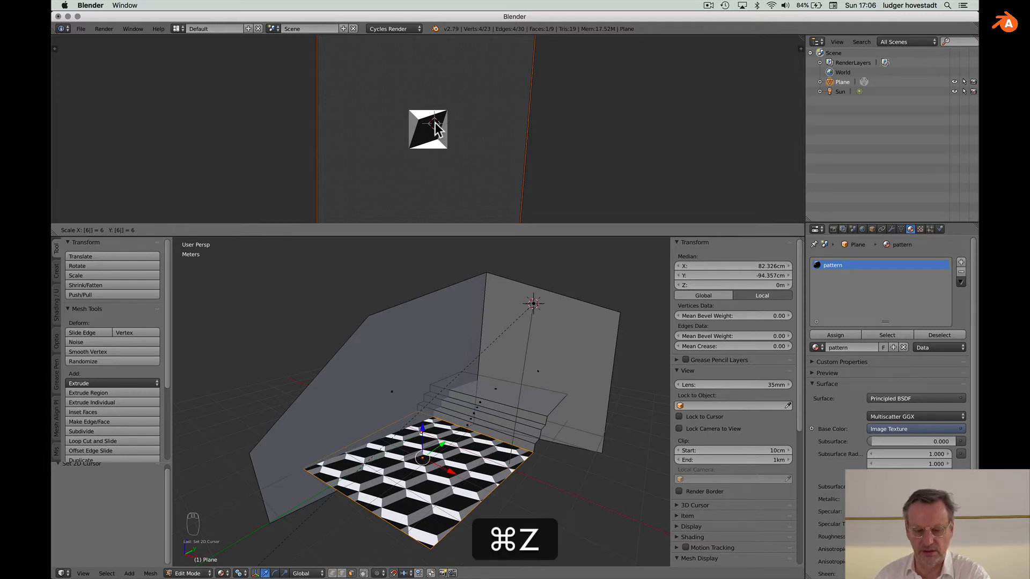
left_click(536, 133)
key("super+z")
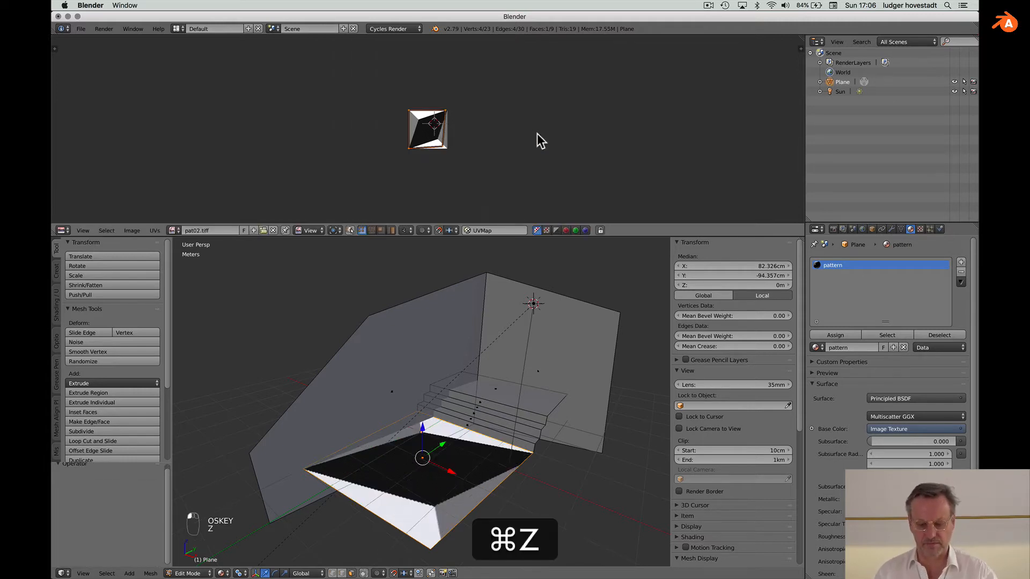
- Try scaling the floor face's UVs by a factor of 9, and undo it
key("s")
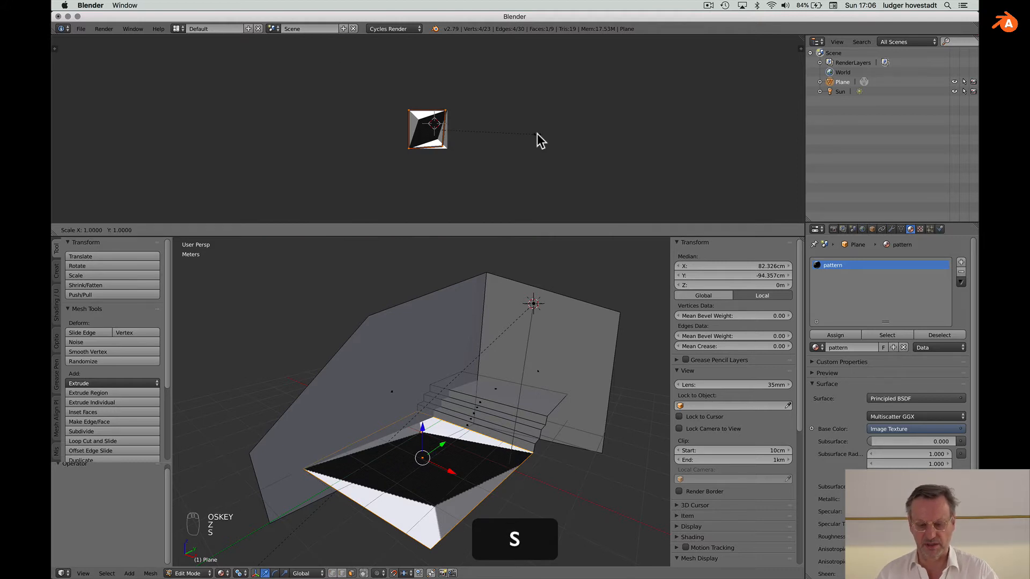
key("9")
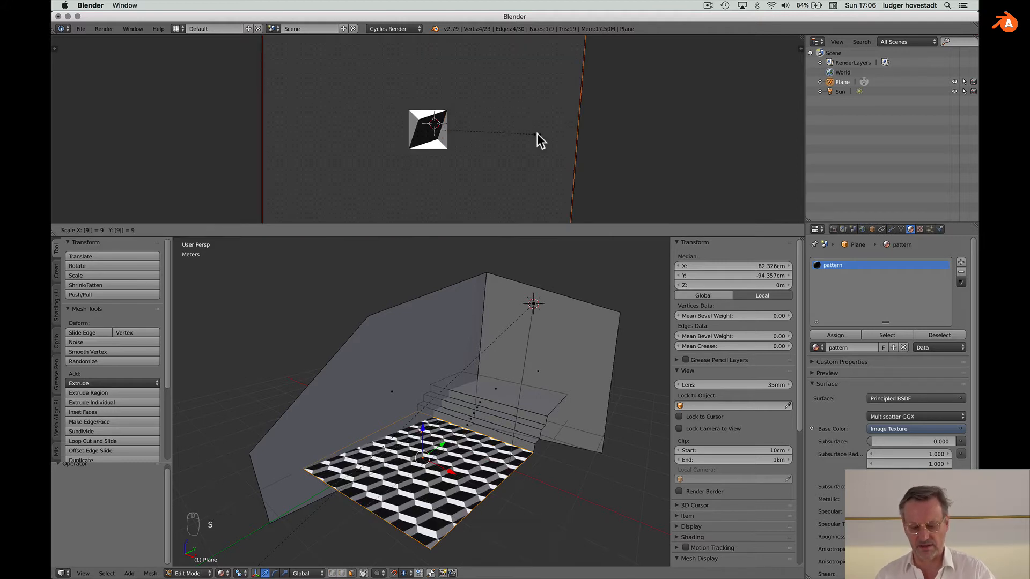
key("super")
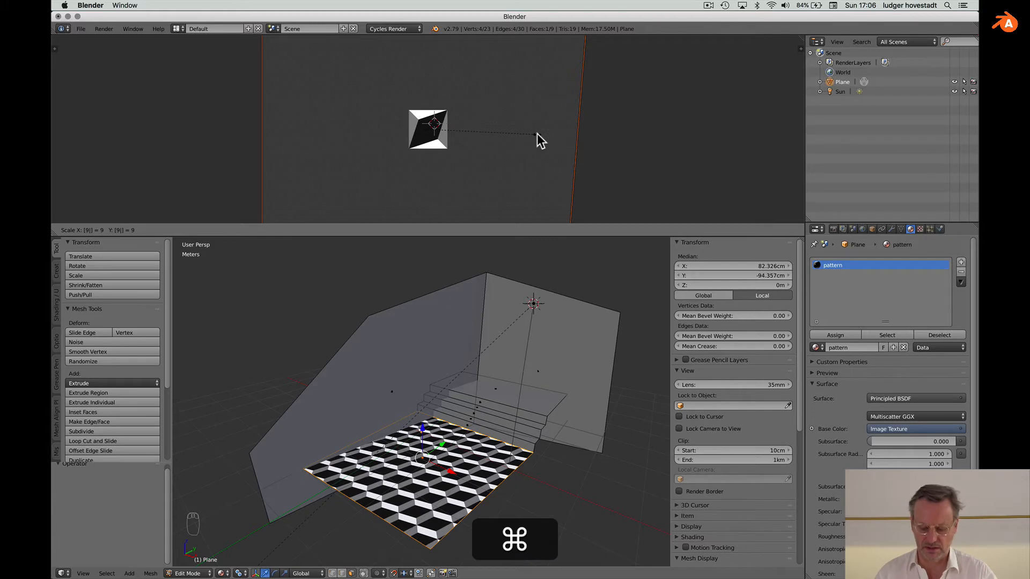
key("super+Return")
key("super+z")
- Scale the floor face's UVs by a factor of 8 in the UV editor
type("s")
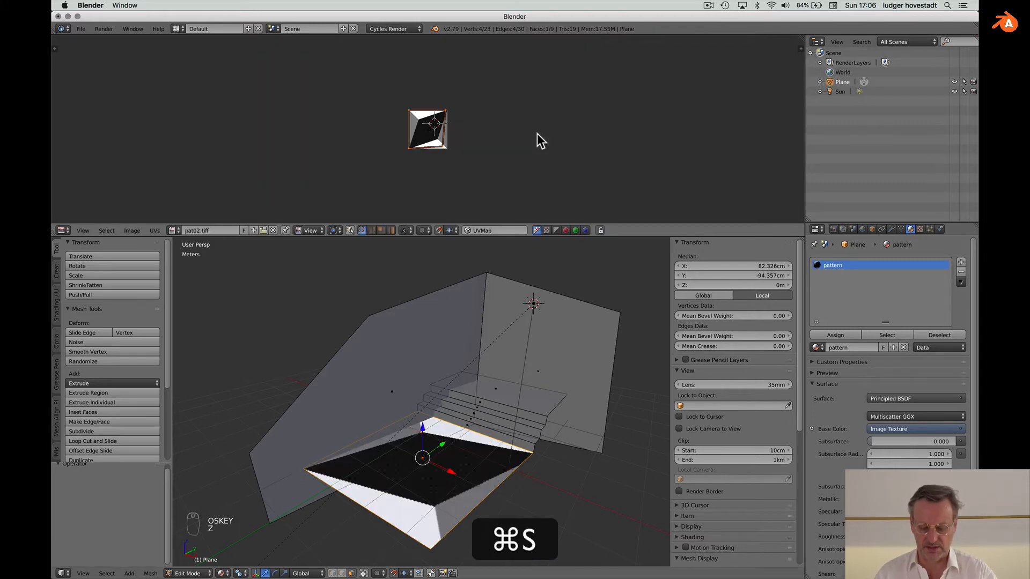
type("8")
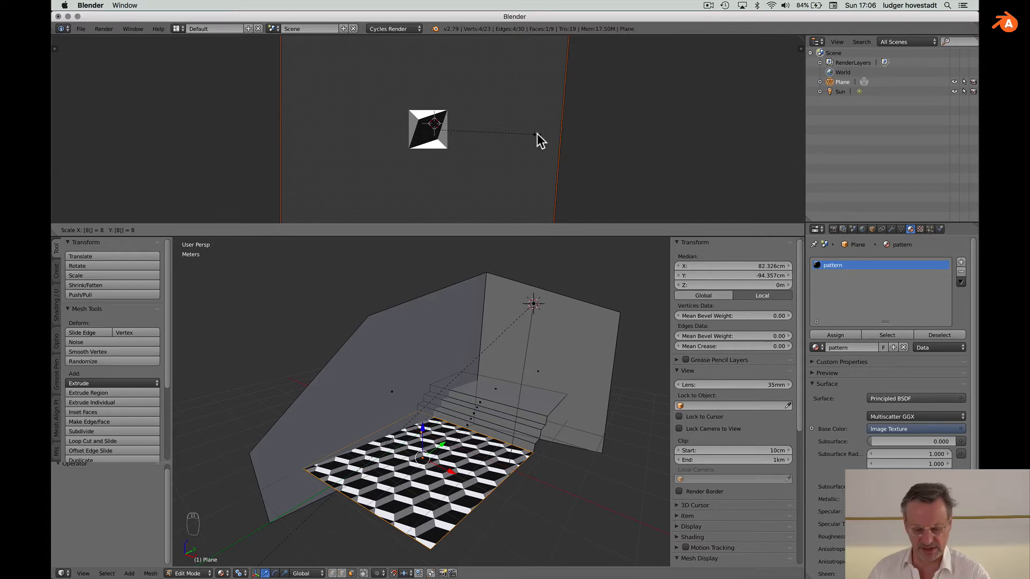
left_click(523, 167)
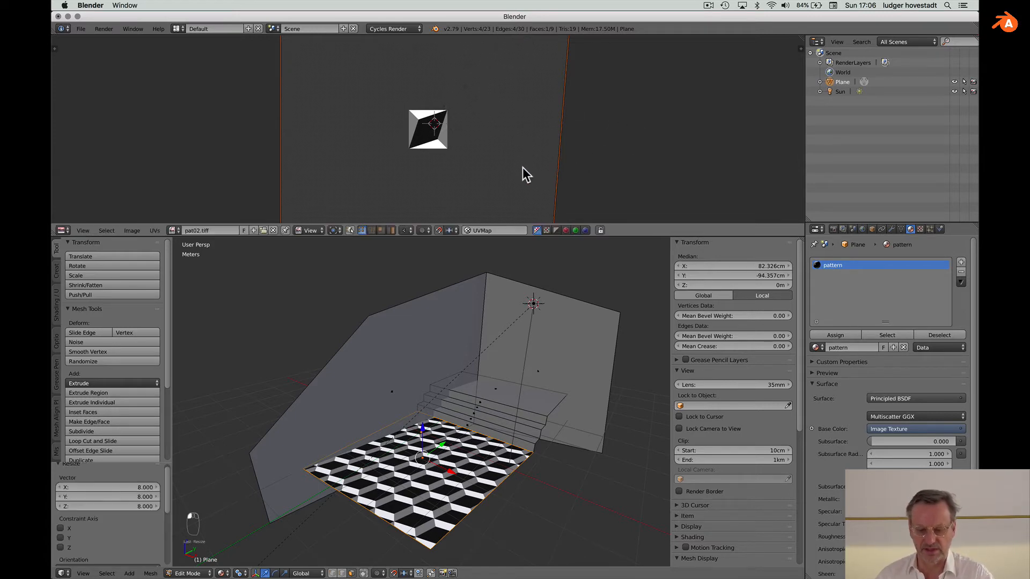
- Rotate the floor face's UVs by -5° and by a further 65° or so to turn the pattern
key("r")
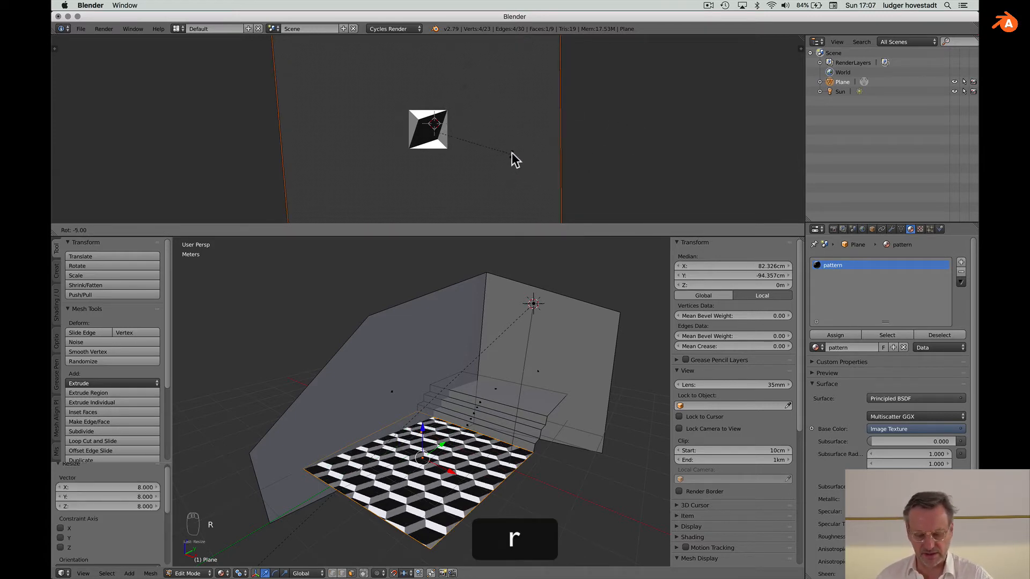
left_click(512, 151)
key("r")
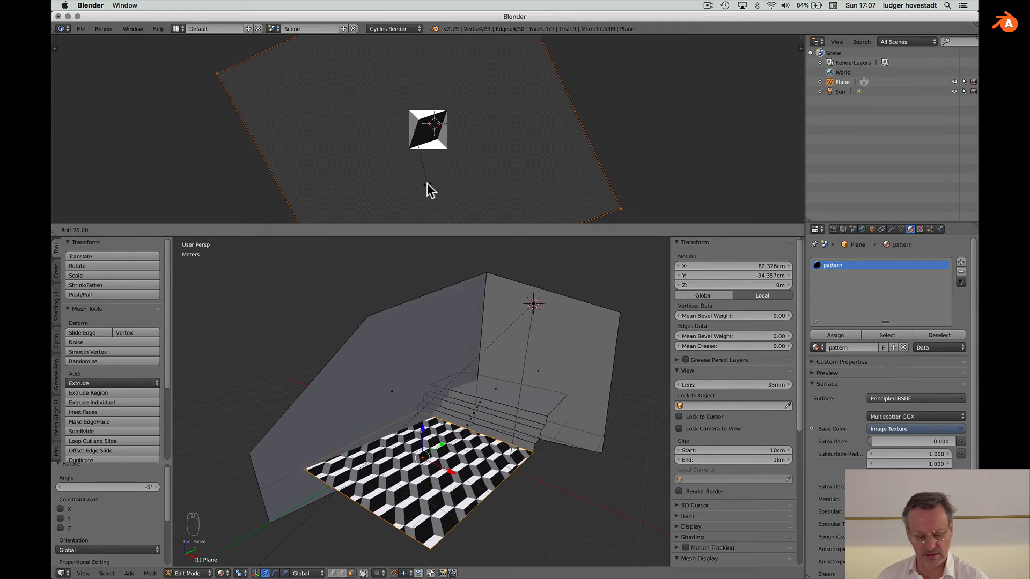
key("ctrl")
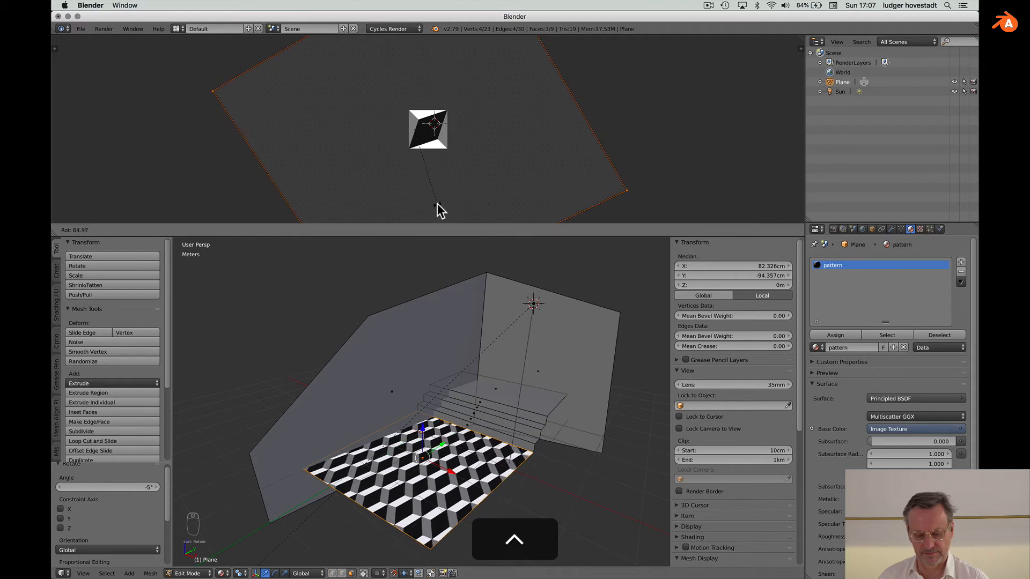
key("Return")
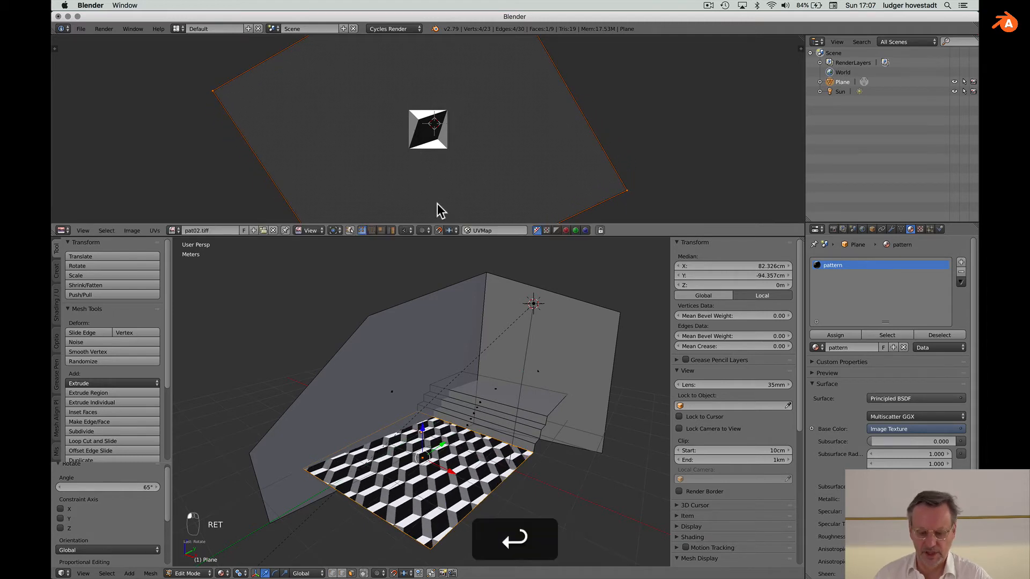
- Select the three riser faces of the steps in the 3D view
scroll(555, 269, "down", 5)
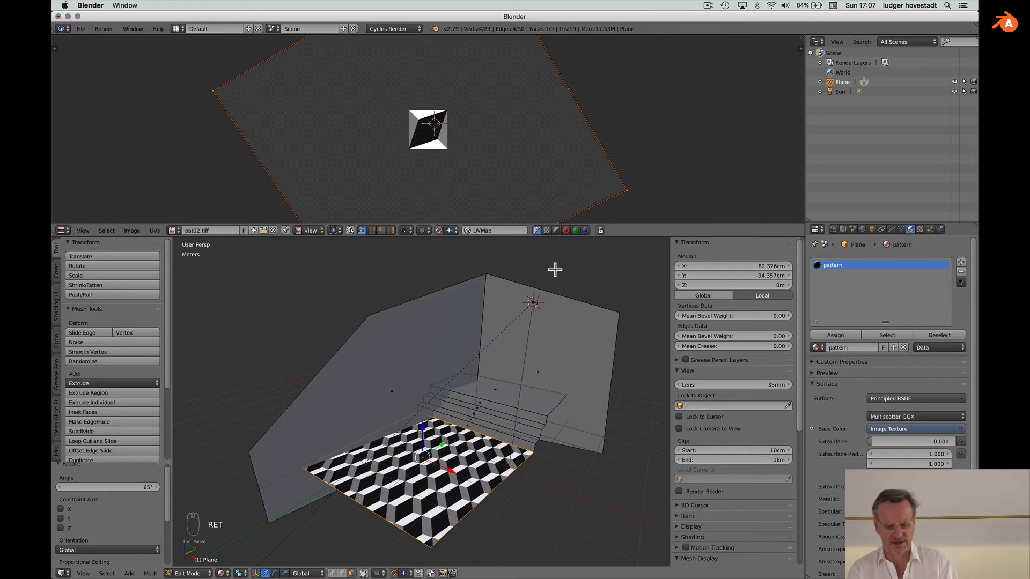
scroll(555, 269, "down", 2)
scroll(555, 269, "up", 5)
scroll(555, 269, "down", 2)
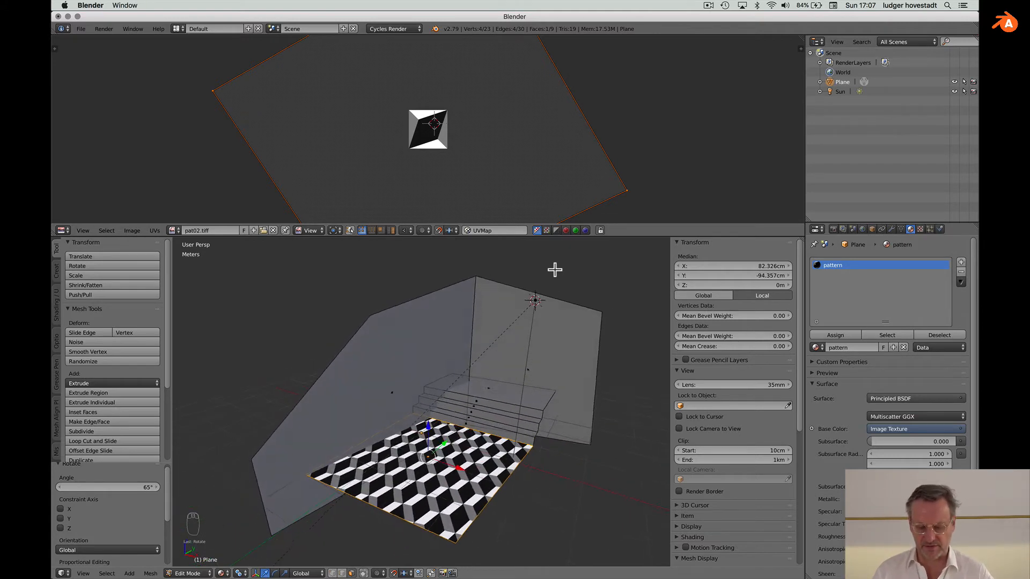
left_click(468, 426, "super")
left_click(486, 405, "shift+super")
left_click(483, 404, "shift+super")
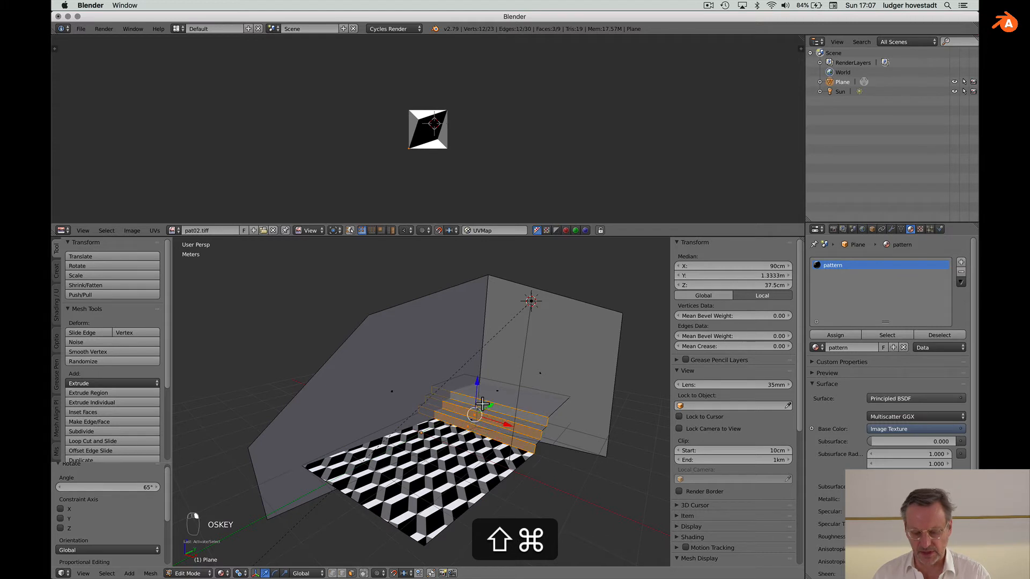
- Add a second material slot with a new material named "gray matellic" and set its surface to Principled BSDF
left_click(960, 263)
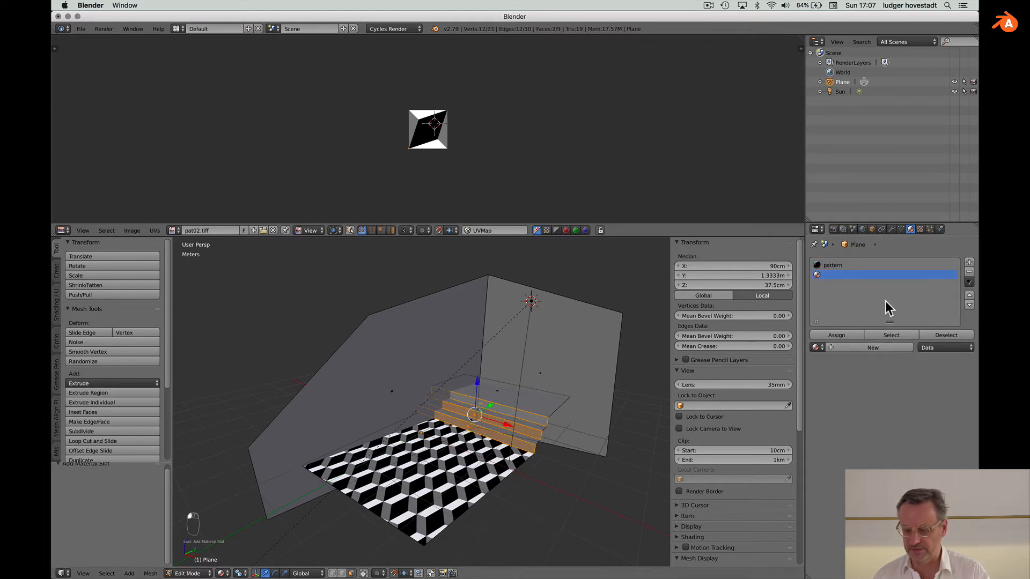
left_click(849, 346)
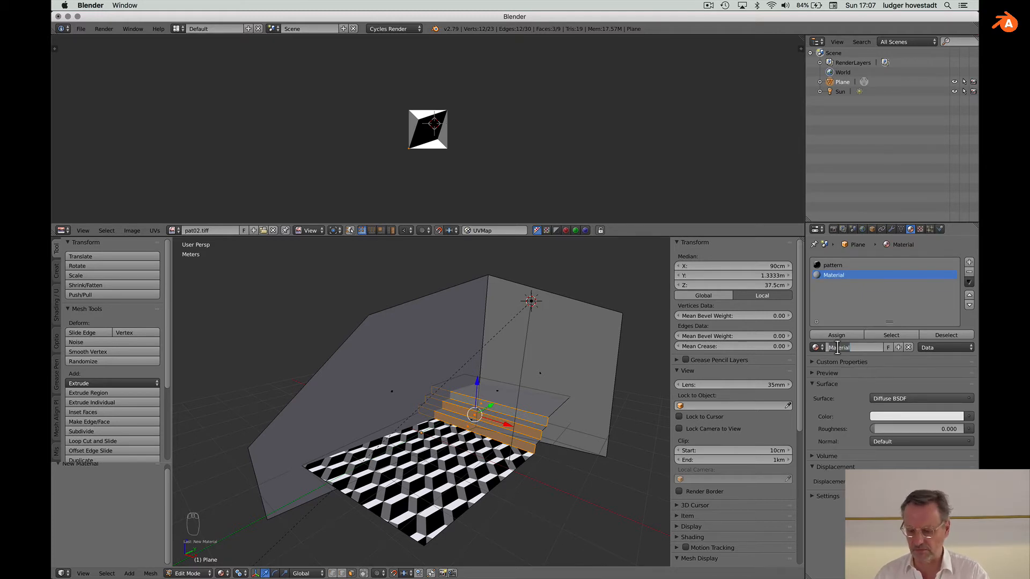
type("gra ")
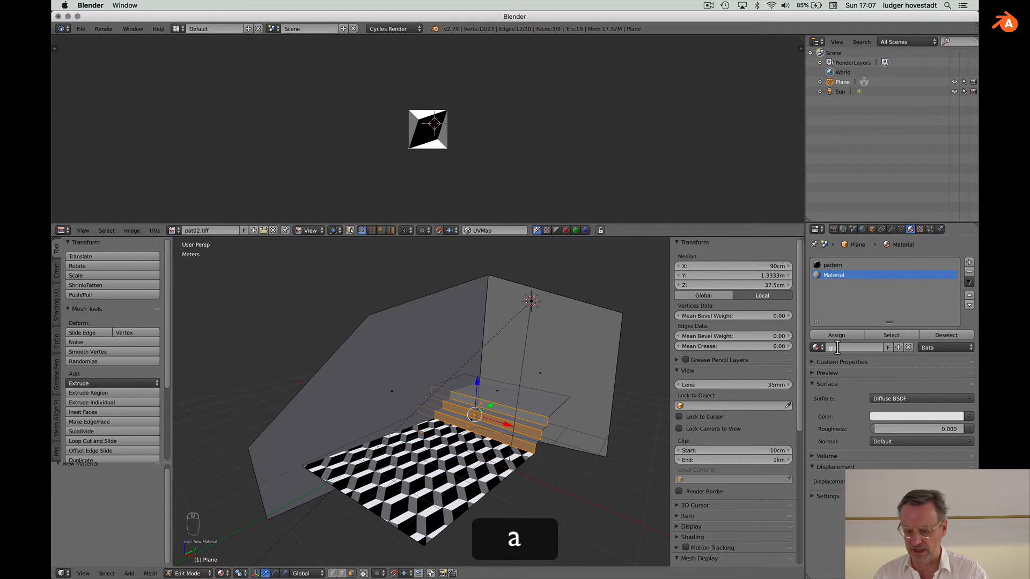
type("mate")
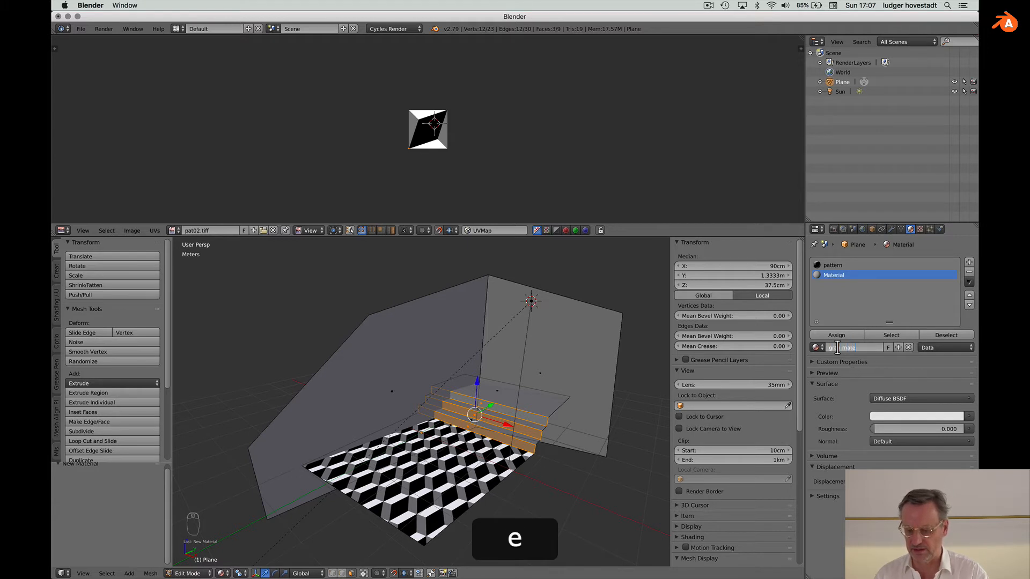
type("l")
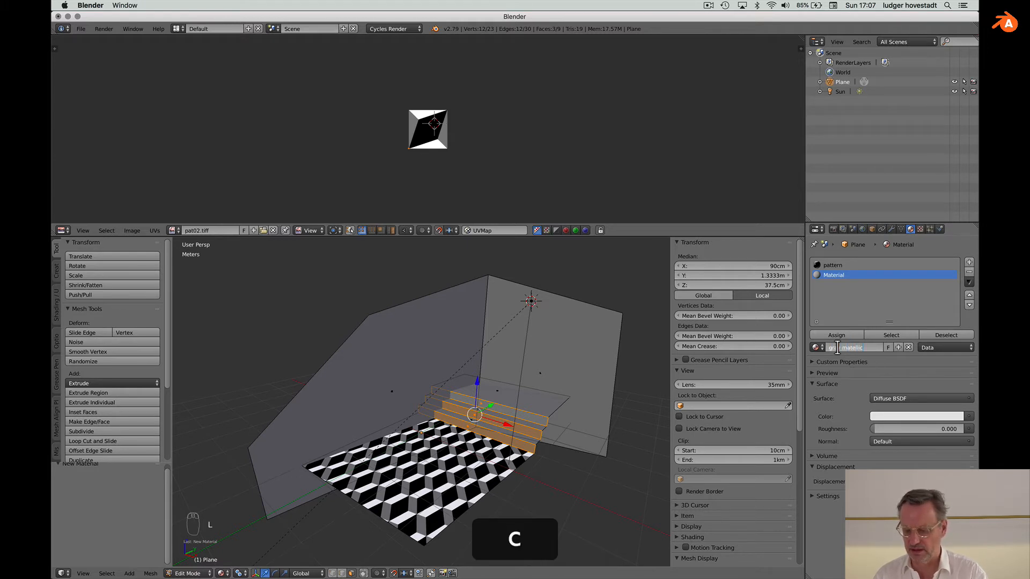
type("ic")
key("Return")
left_click(913, 398)
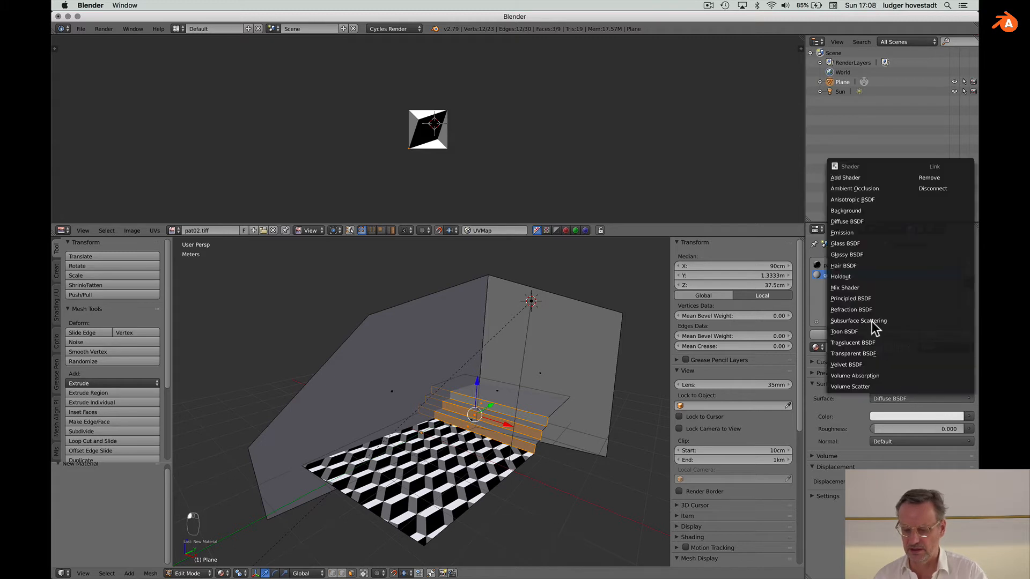
left_click(864, 299)
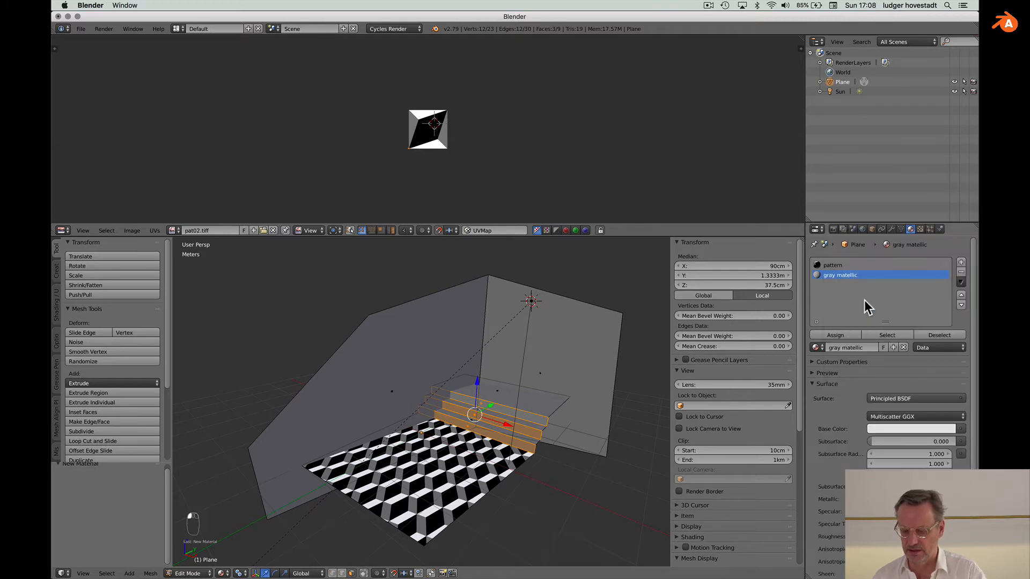
- Set the gray matellic base color to RGB 0.5 on all three channels and assign the material to the selected step risers
left_click(907, 428)
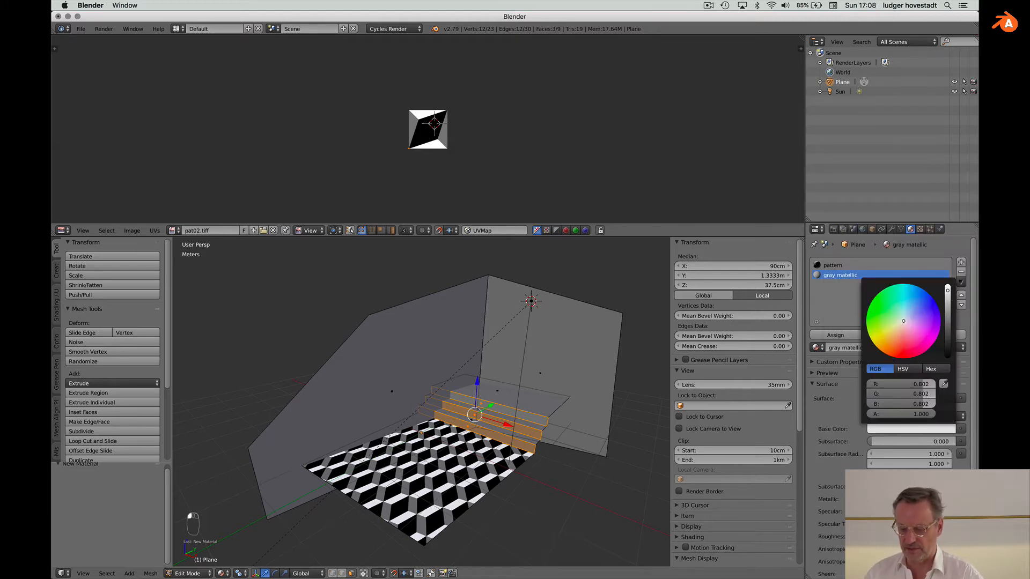
left_click_drag(948, 290, 948, 316)
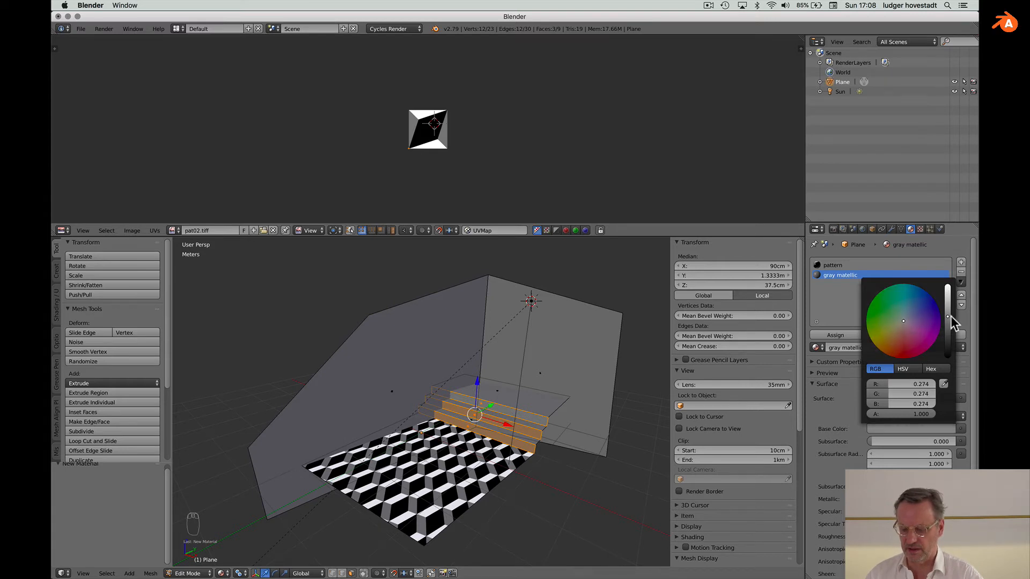
left_click_drag(906, 394, 906, 404)
type(".2")
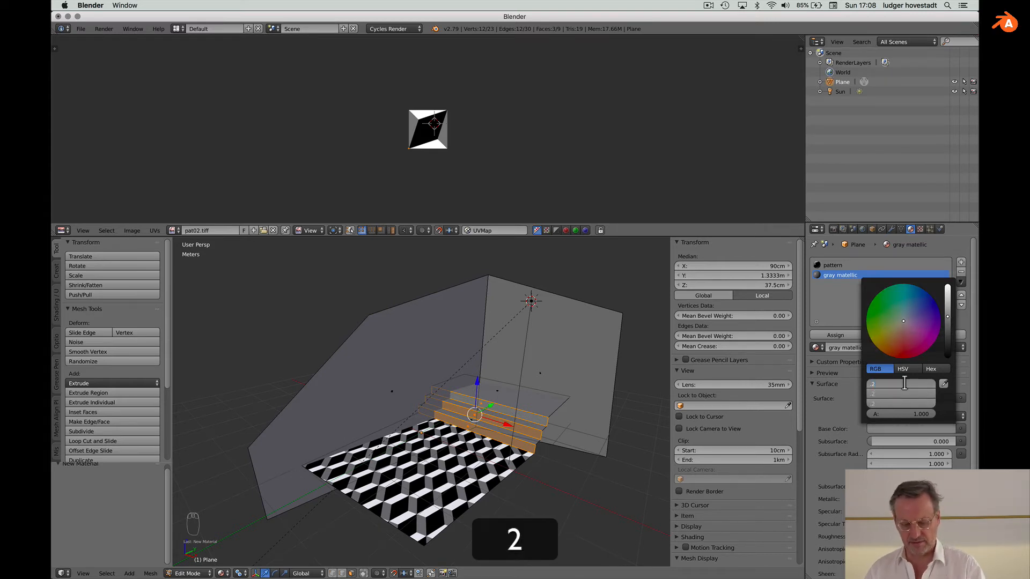
key("Return")
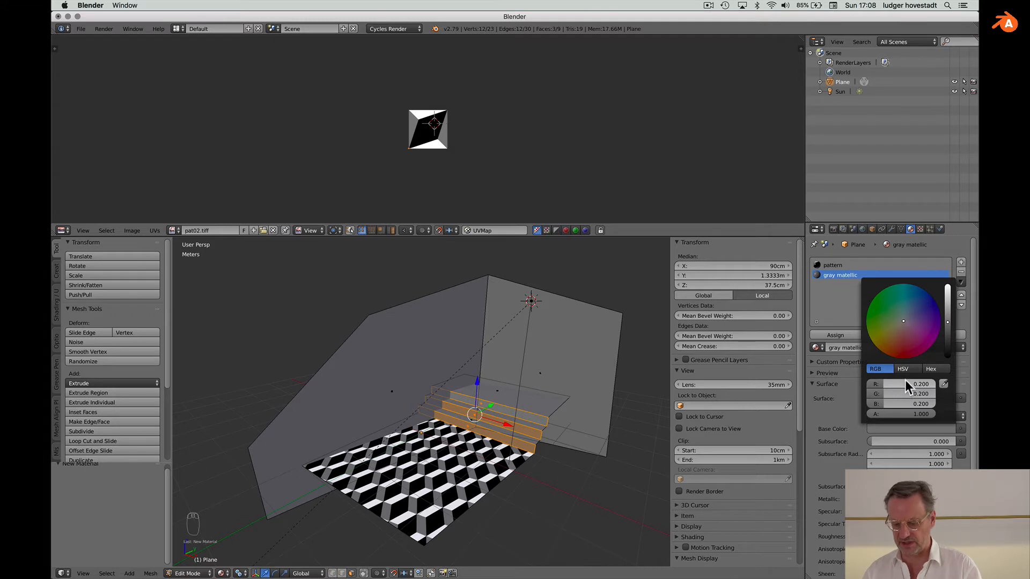
left_click_drag(903, 404, 903, 382)
type(".5")
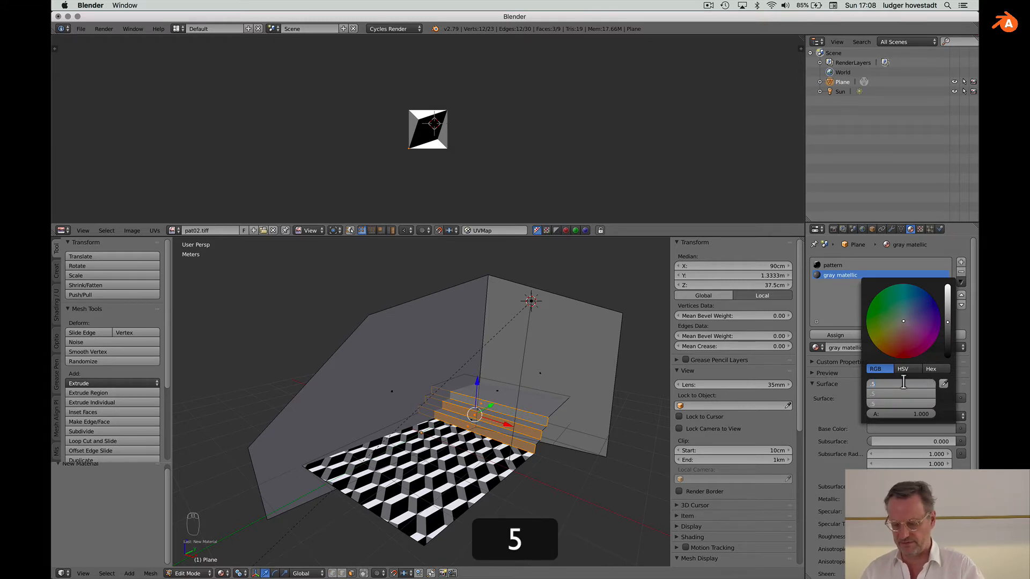
key("Return")
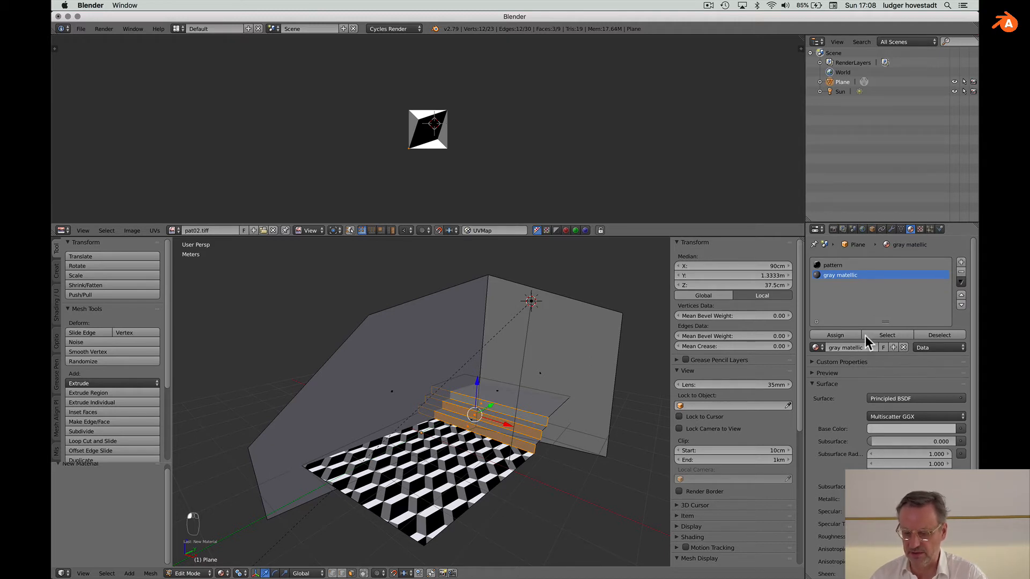
left_click(839, 335)
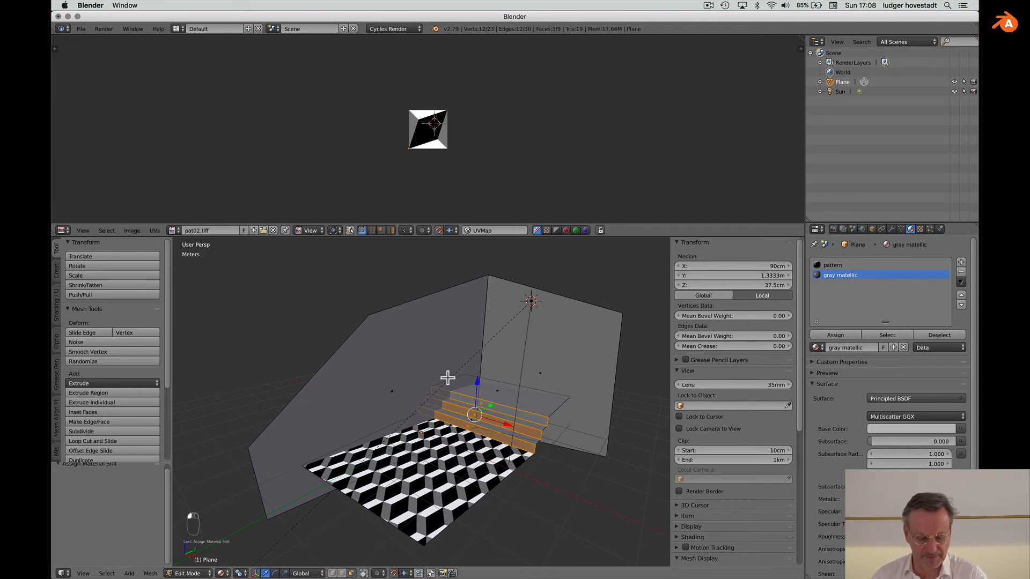
- Inspect the steps up close in Rendered viewport shading and return to Material shading
left_click(221, 573)
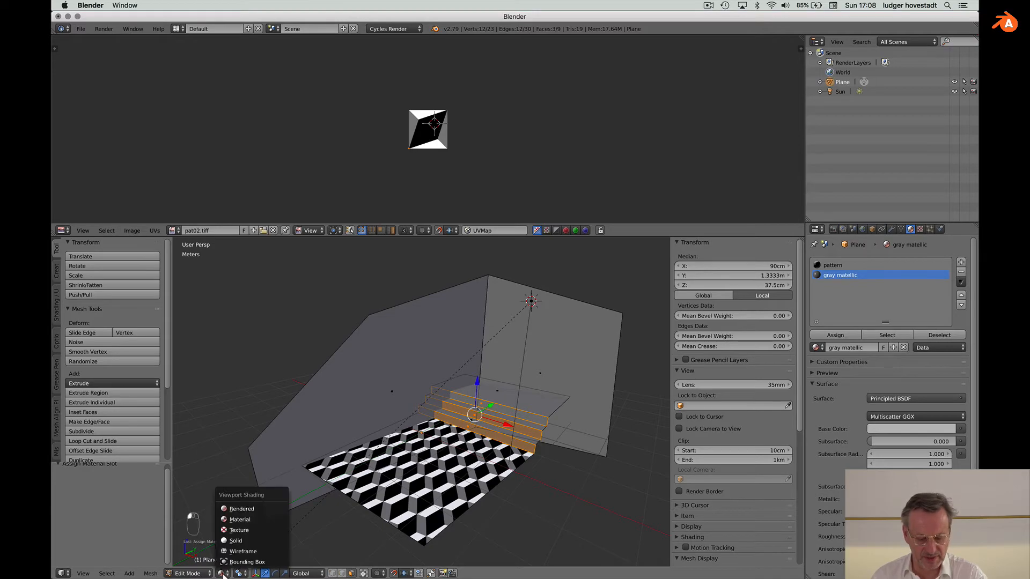
left_click(237, 509)
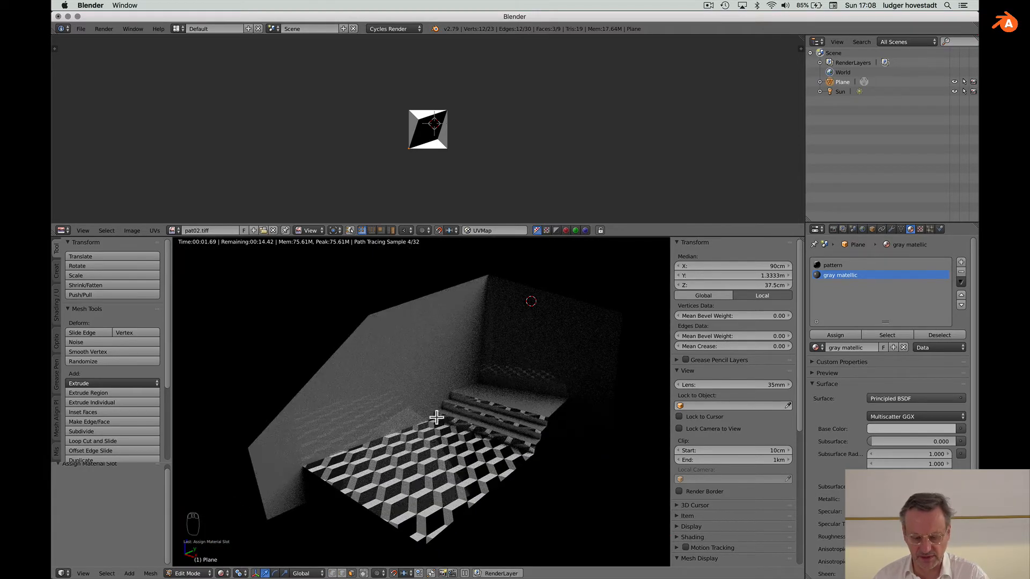
scroll(436, 418, "up", 4)
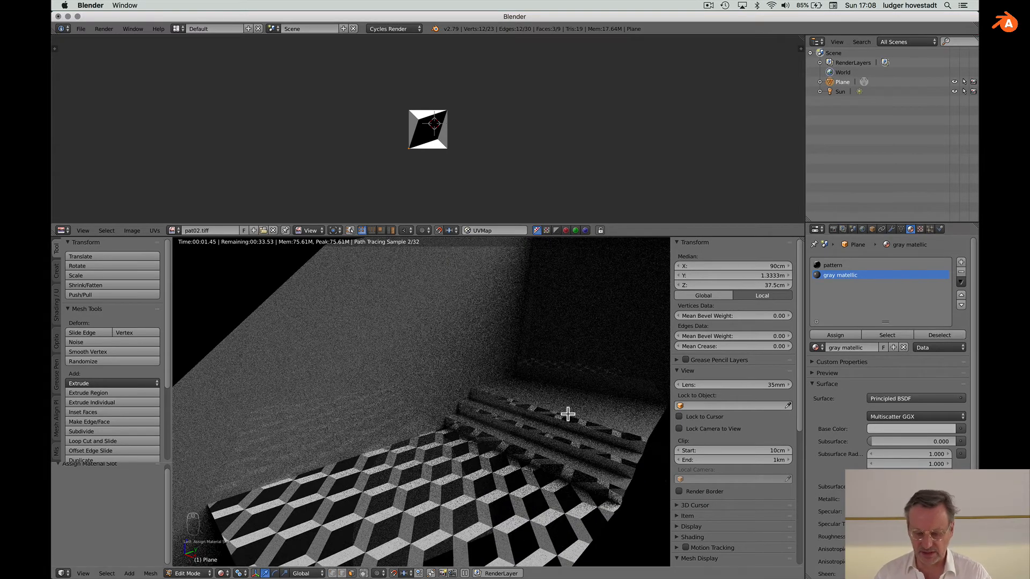
scroll(568, 414, "down", 4, "shift")
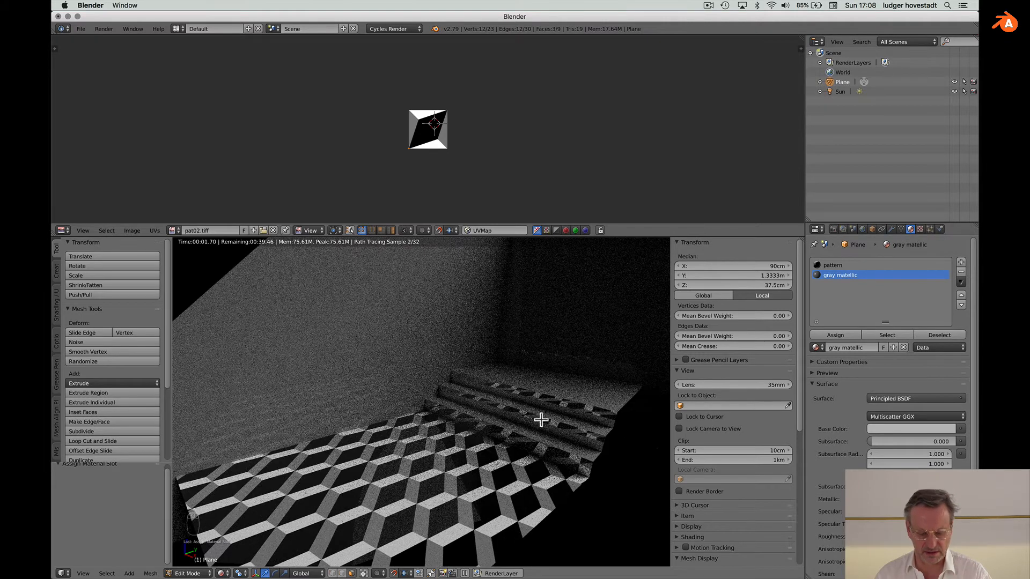
left_click(222, 574)
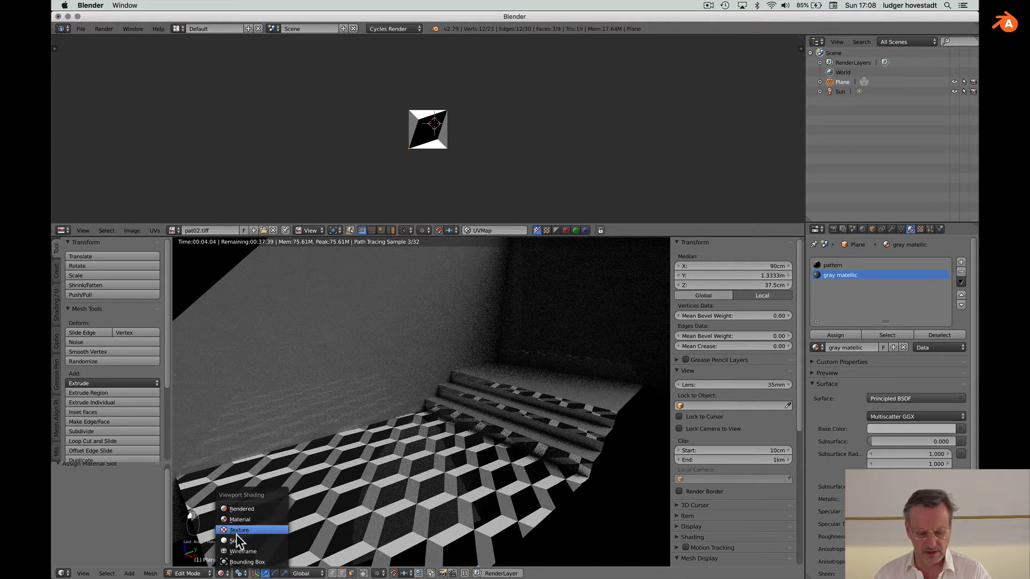
left_click(237, 518)
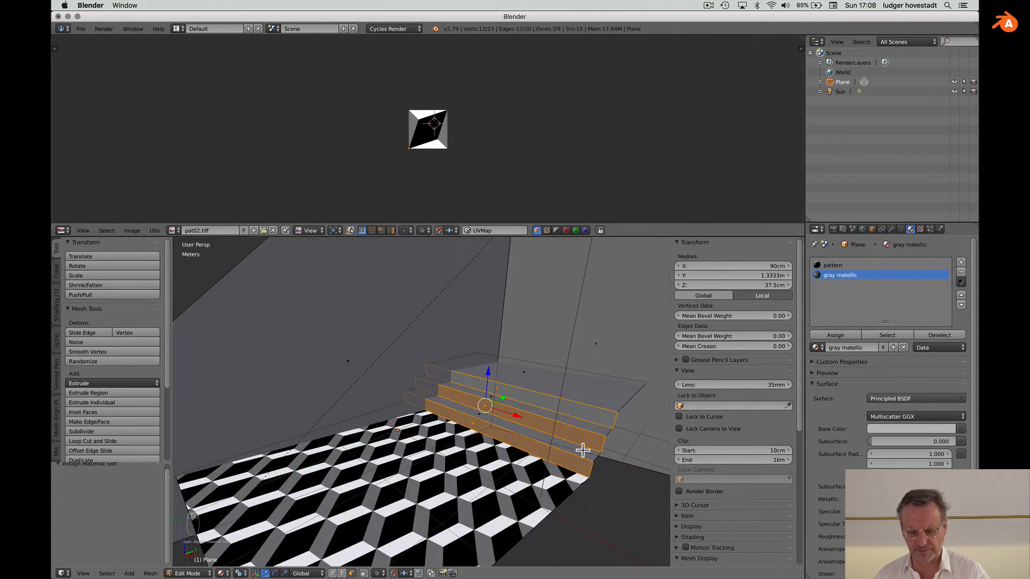
- Select the wall face behind the steps and assign the gray matellic material to it
right_click(596, 344)
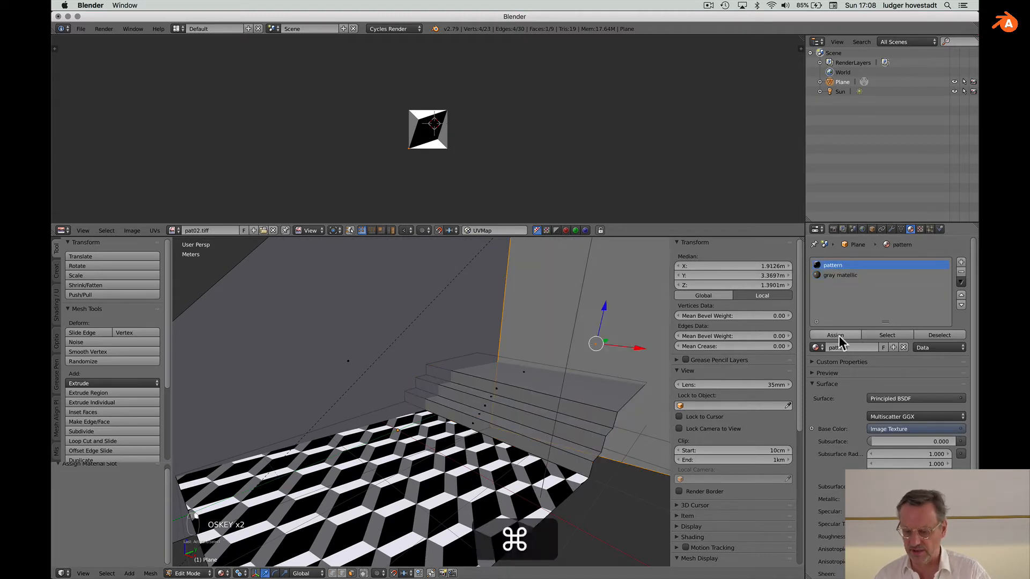
left_click(848, 275)
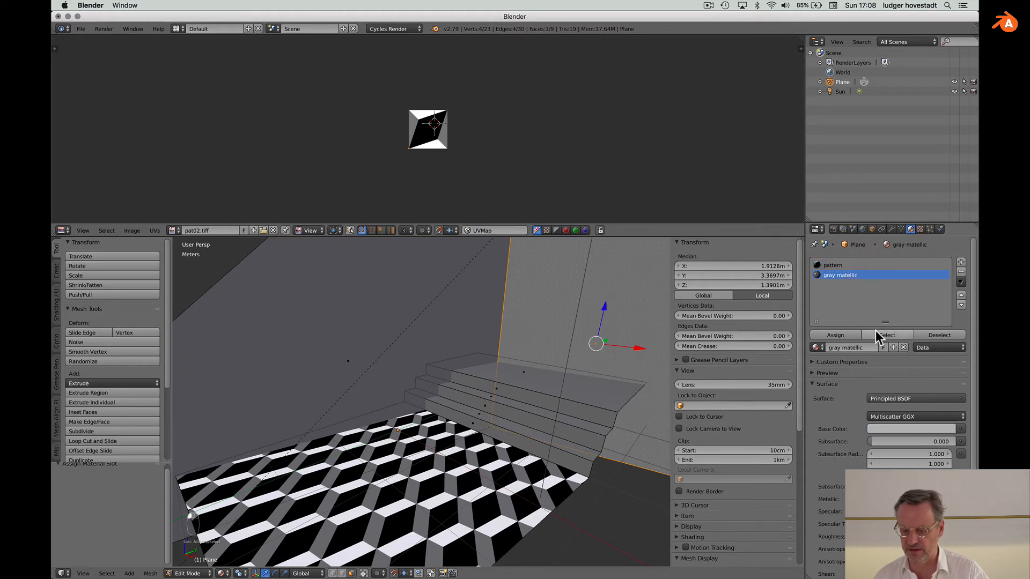
left_click(836, 335)
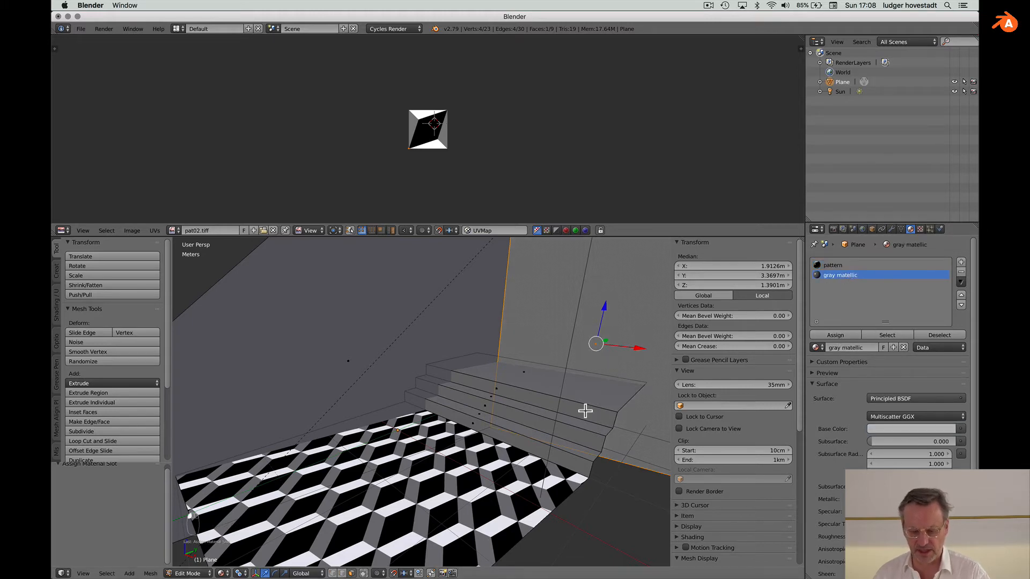
- Select the upper platform and two step treads and assign them the existing plain white material in a new slot
right_click(522, 370, "super")
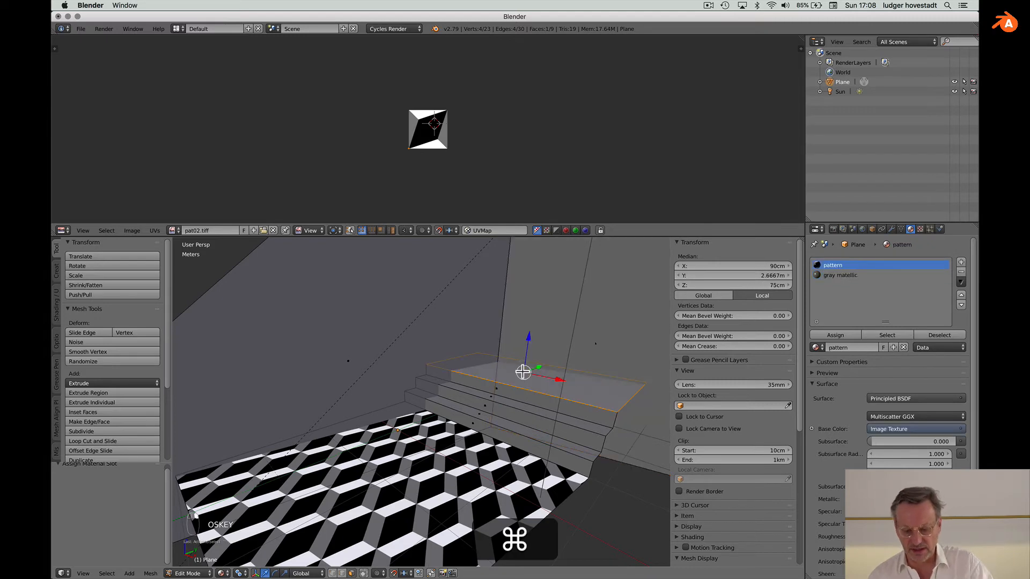
right_click(488, 398, "shift+super")
right_click(479, 413, "shift+super")
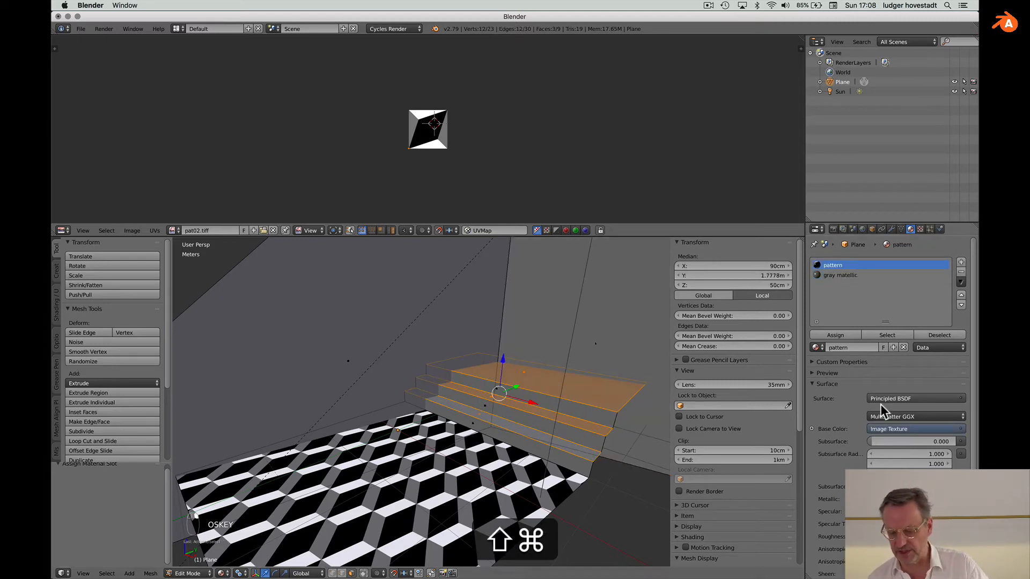
left_click(961, 263)
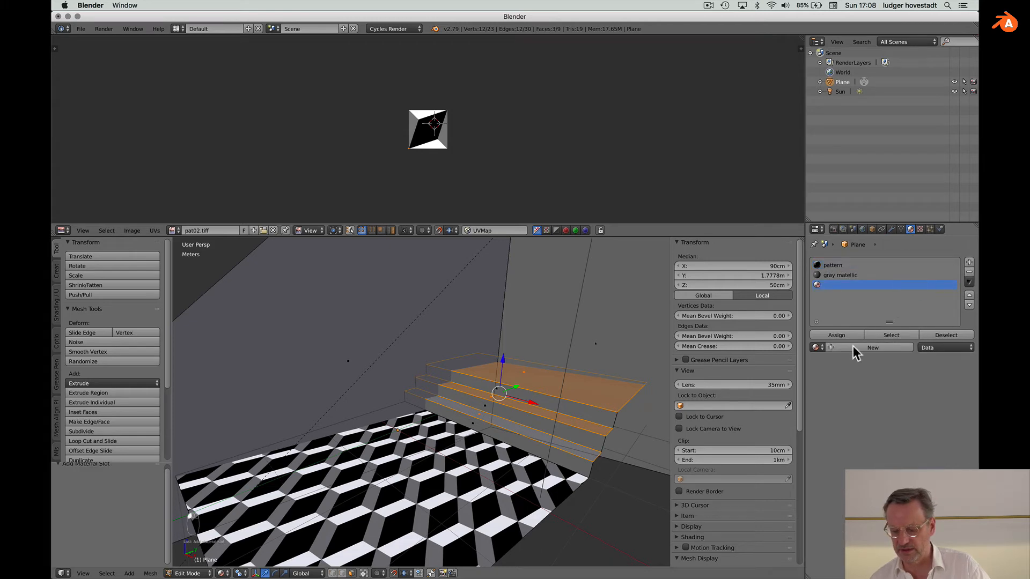
left_click(817, 348)
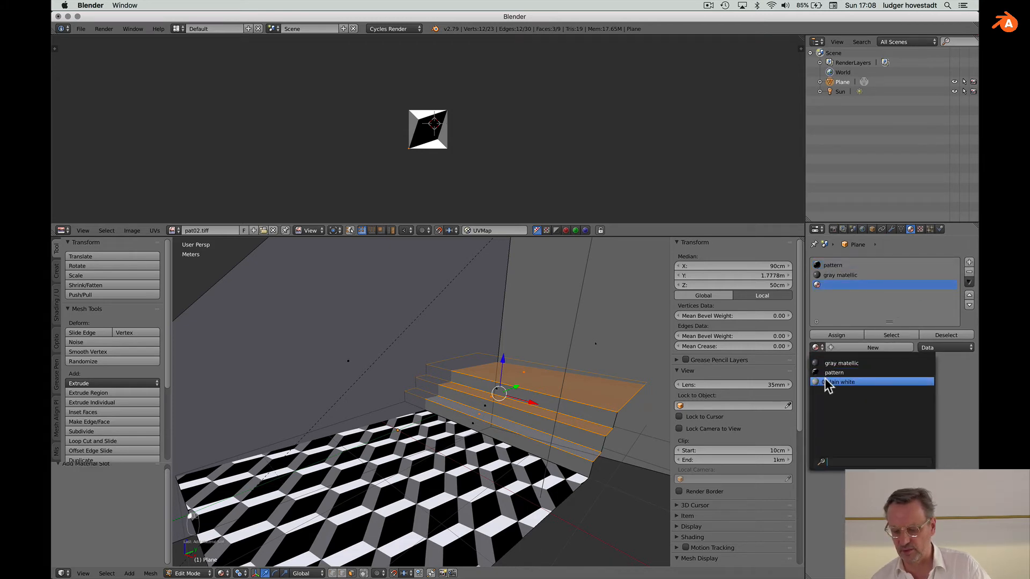
left_click(831, 382)
left_click(834, 335)
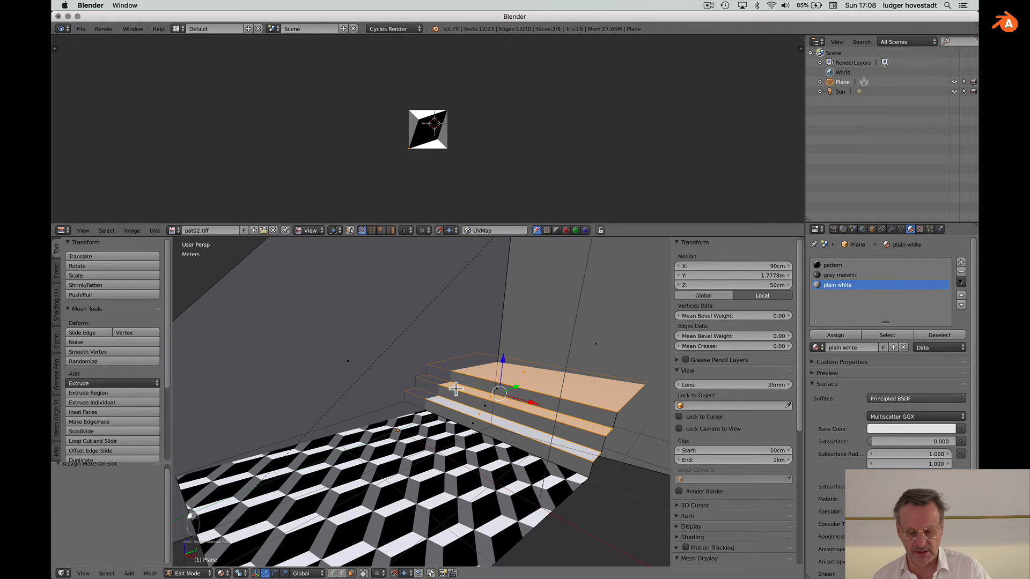
- Preview the whole model with the white treads in Rendered viewport shading
scroll(358, 372, "left", 5)
scroll(357, 372, "left", 5)
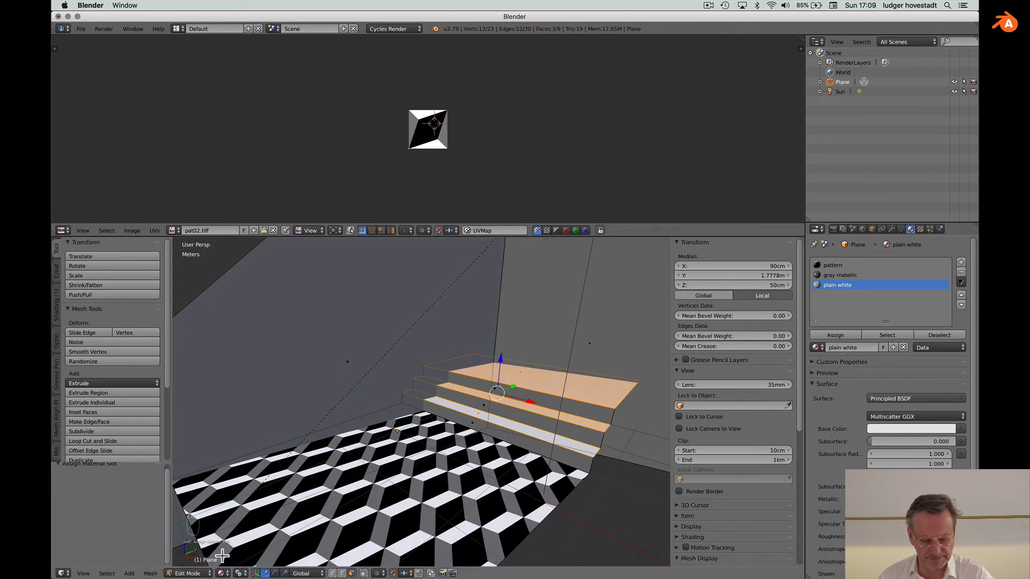
left_click(222, 573)
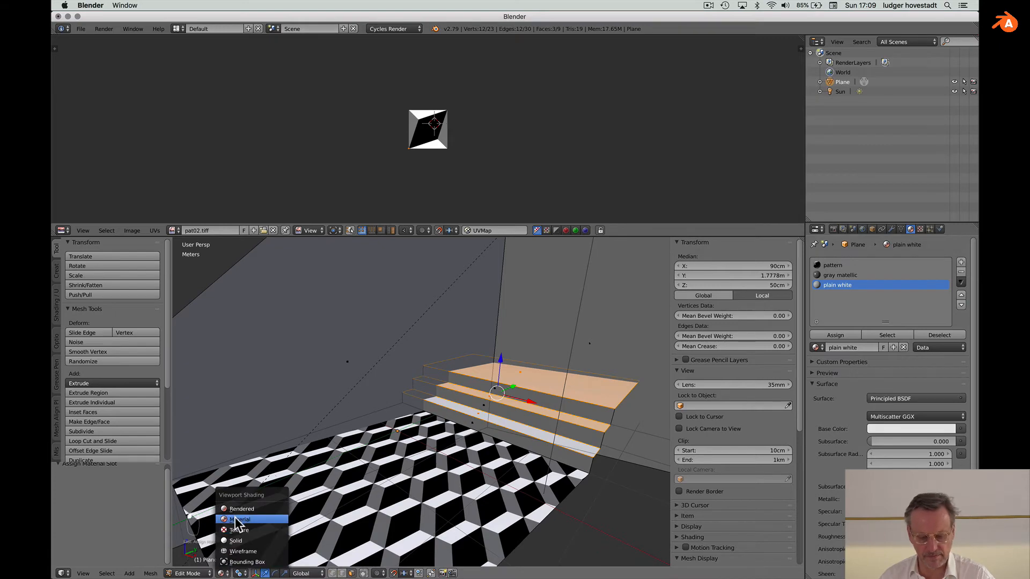
left_click(240, 509)
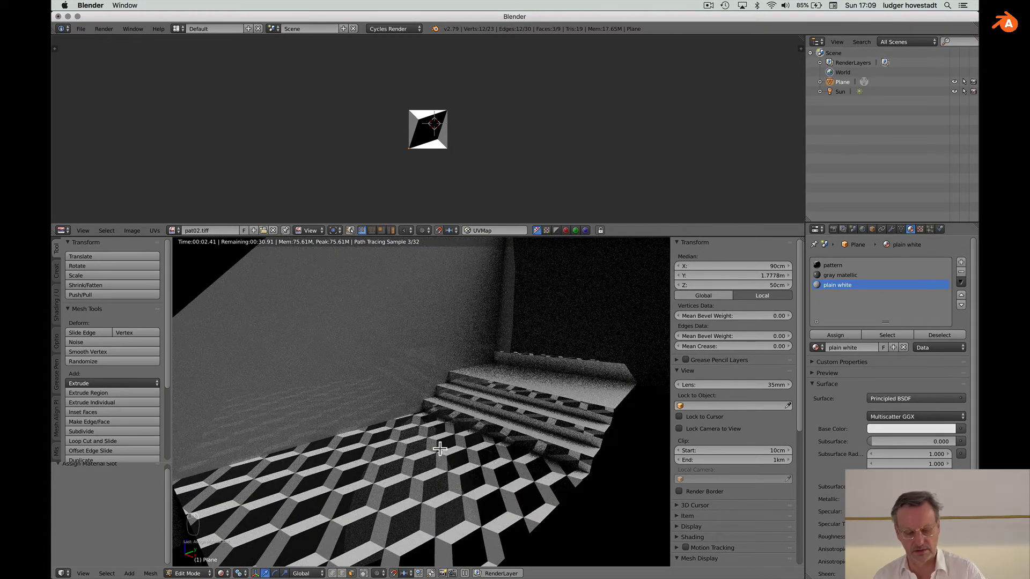
scroll(440, 449, "down", 4)
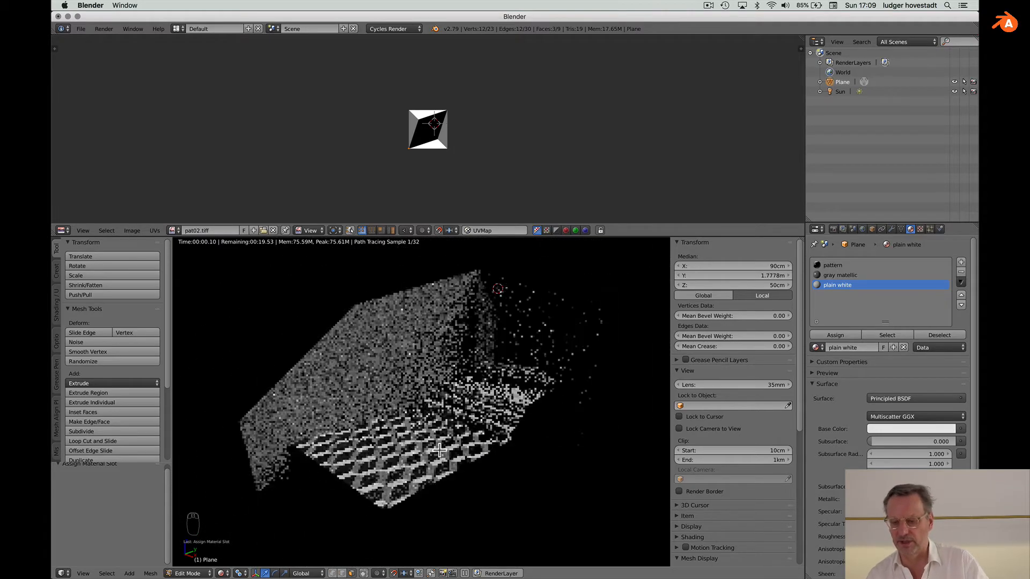
- In Object Mode, set the Sun's rotation to about -57.4° on Z and 11° on Y to relight the steps
key("Tab")
left_click(840, 90)
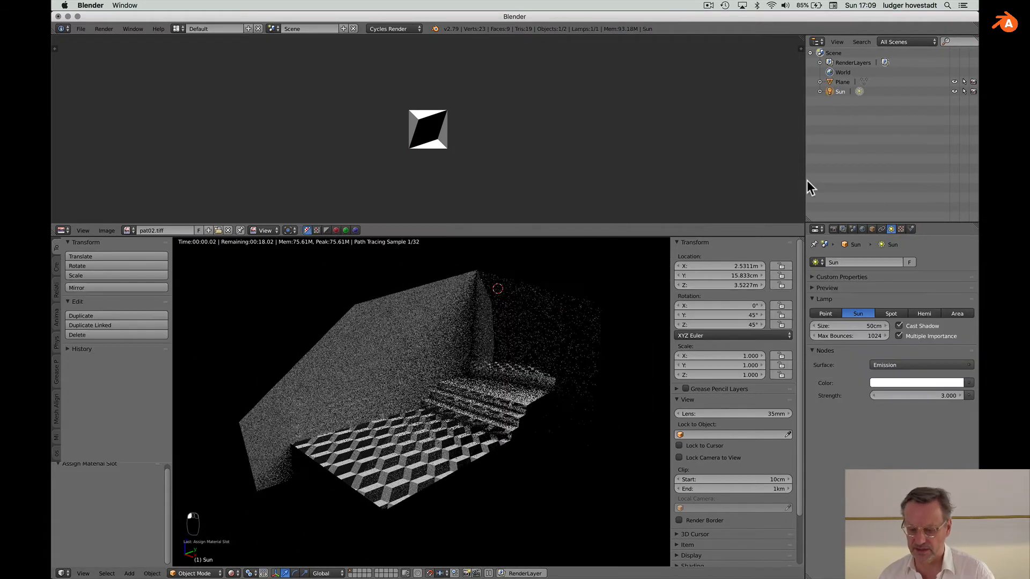
left_click_drag(719, 325, 668, 325)
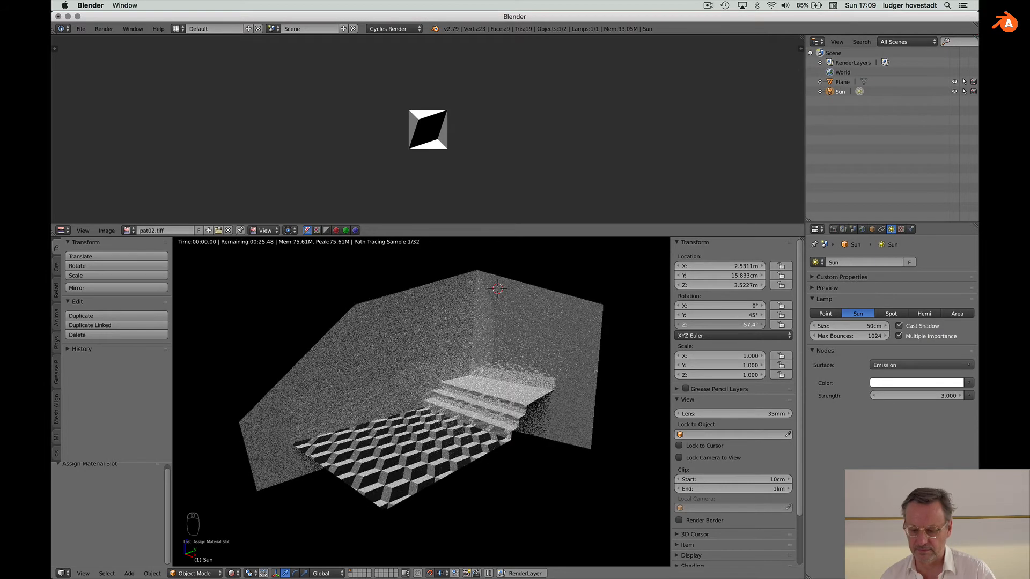
mouse_move(761, 314)
left_mouse_down()
mouse_move(775, 314)
mouse_move(740, 314)
mouse_move(761, 314)
left_mouse_up()
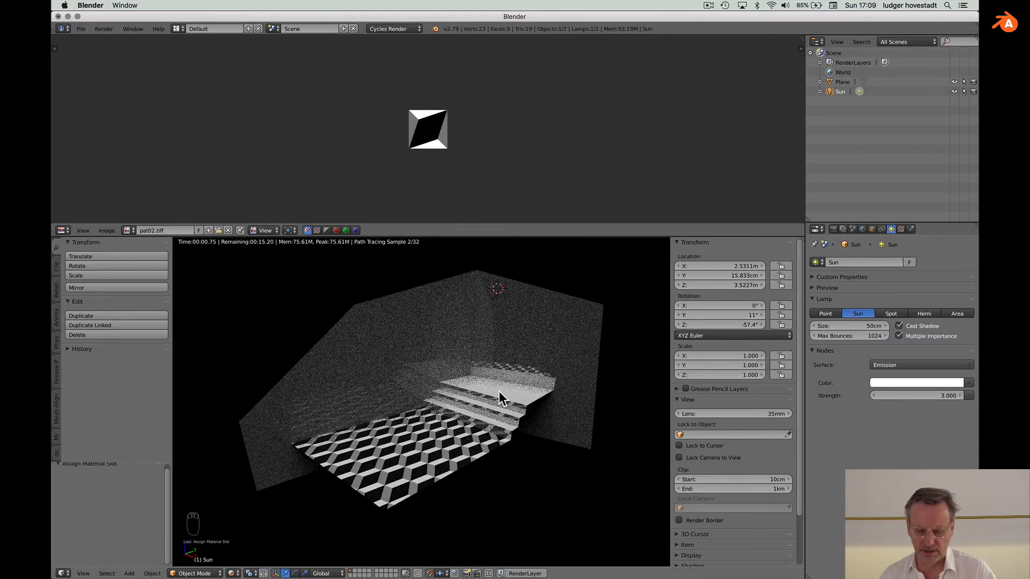
scroll(499, 391, "up", 4)
scroll(499, 391, "down", 1)
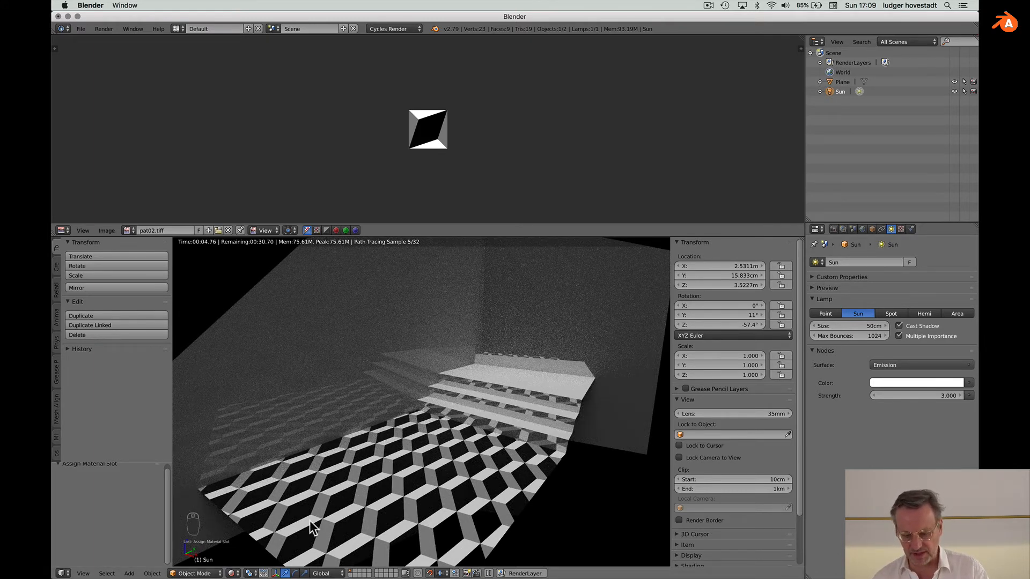
scroll(485, 468, "down", 5)
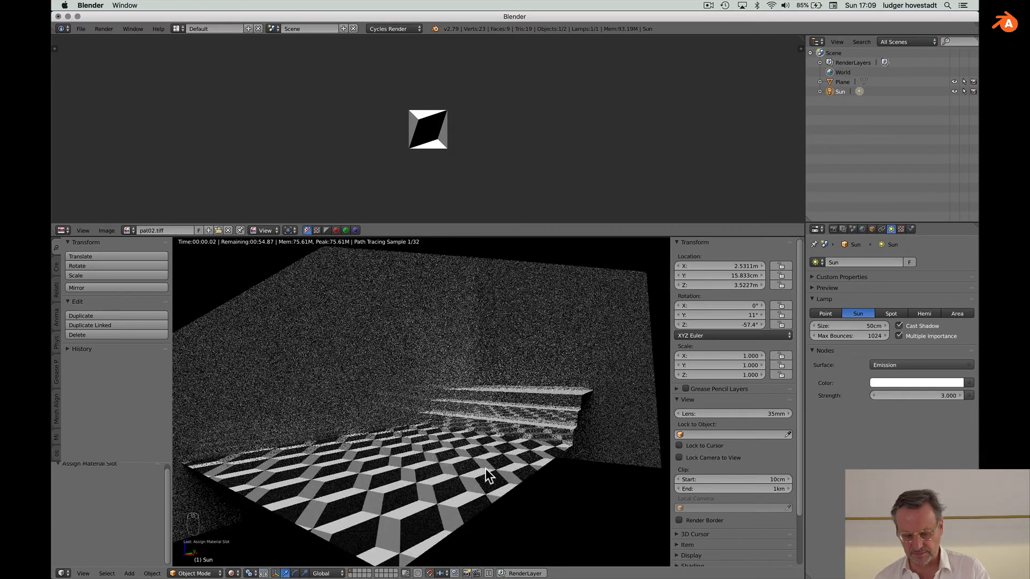
scroll(485, 469, "up", 3)
scroll(485, 468, "up", 5)
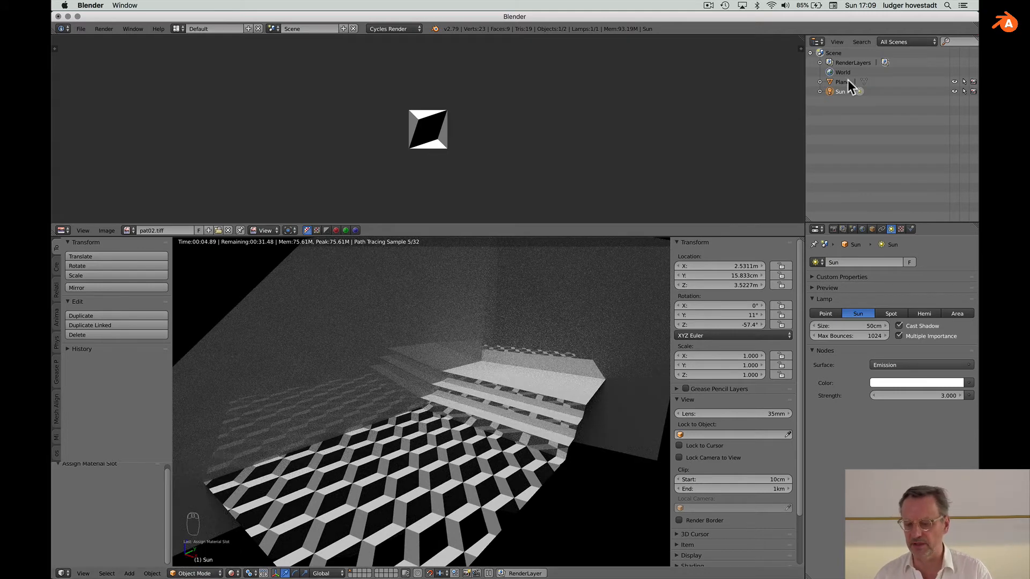
- Return the Plane to Edit Mode and change the gray matellic material's base color to a purple tone
left_click(835, 82)
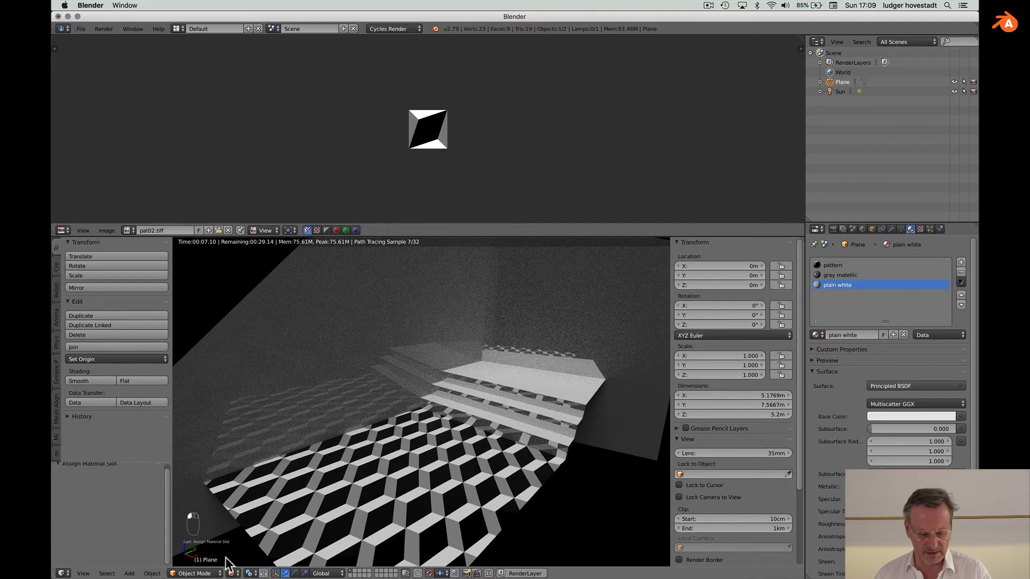
left_click(209, 574)
left_click(188, 562)
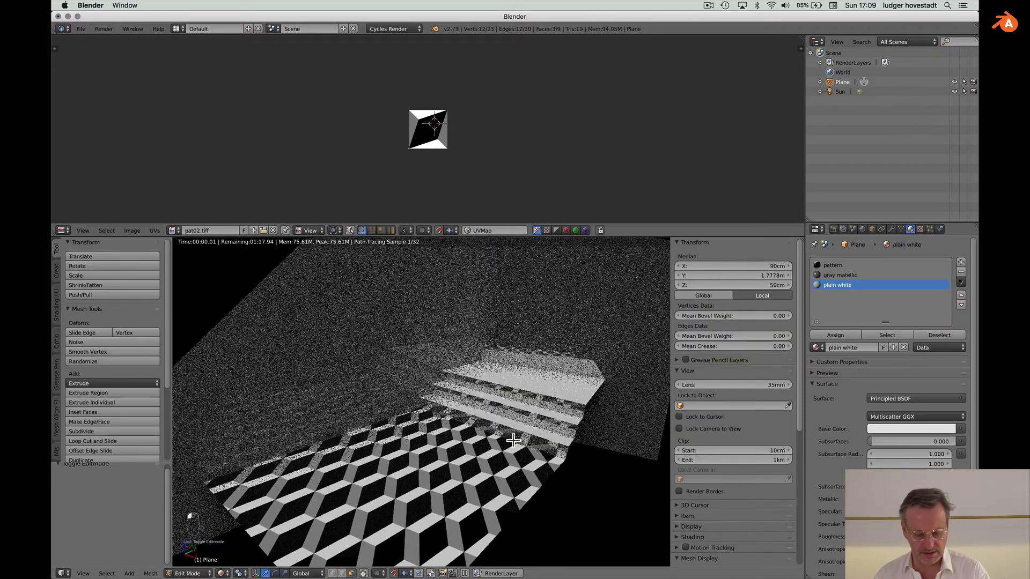
left_click(222, 573)
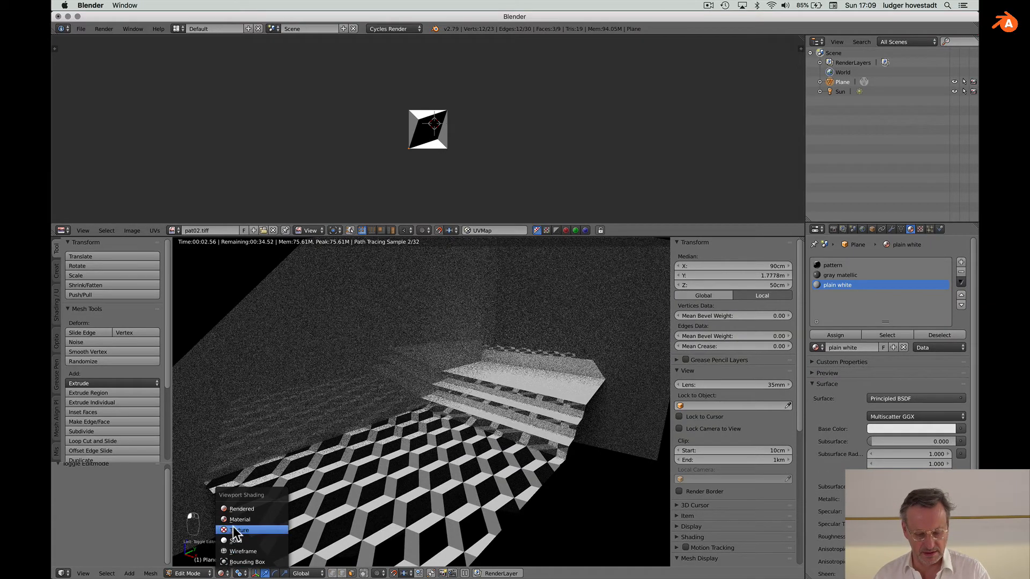
left_click(829, 276)
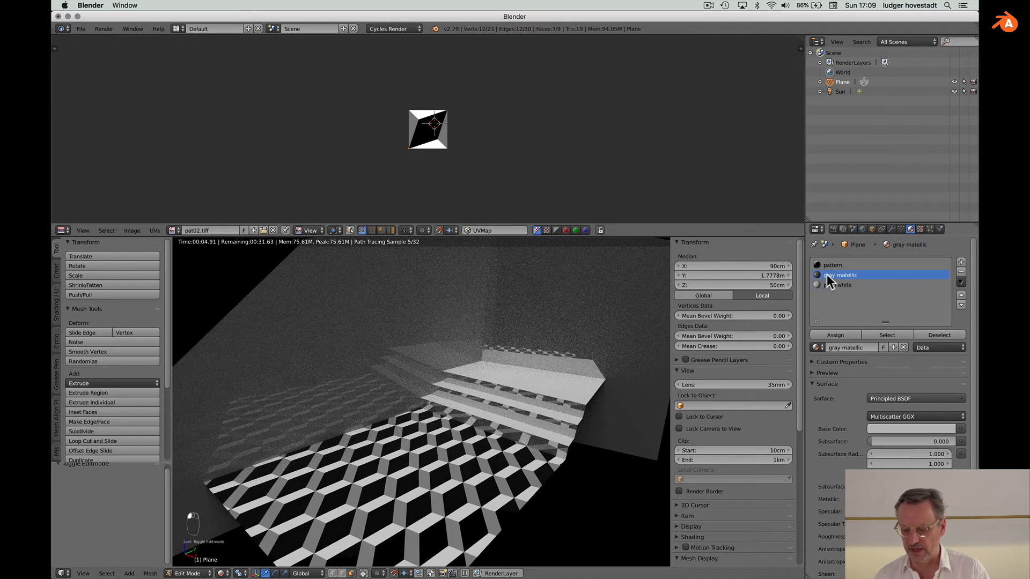
left_click(929, 427)
left_click(910, 319)
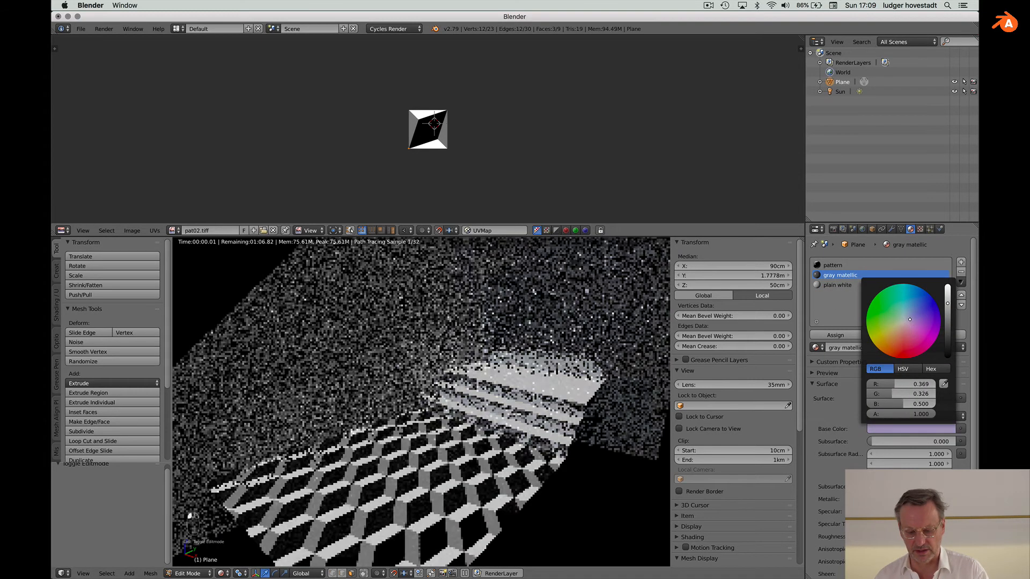
left_click_drag(910, 319, 911, 319)
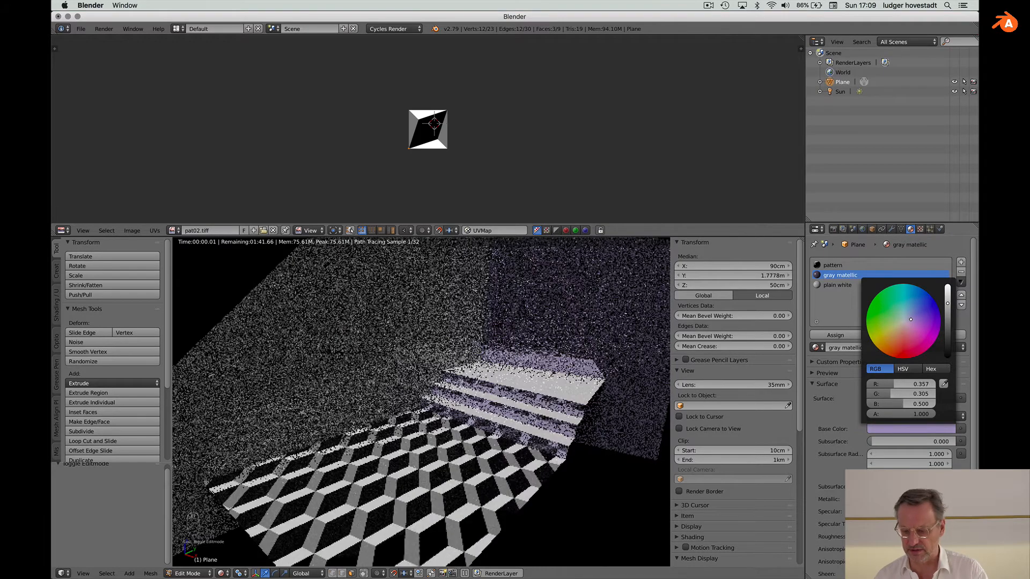
left_click_drag(910, 319, 914, 320)
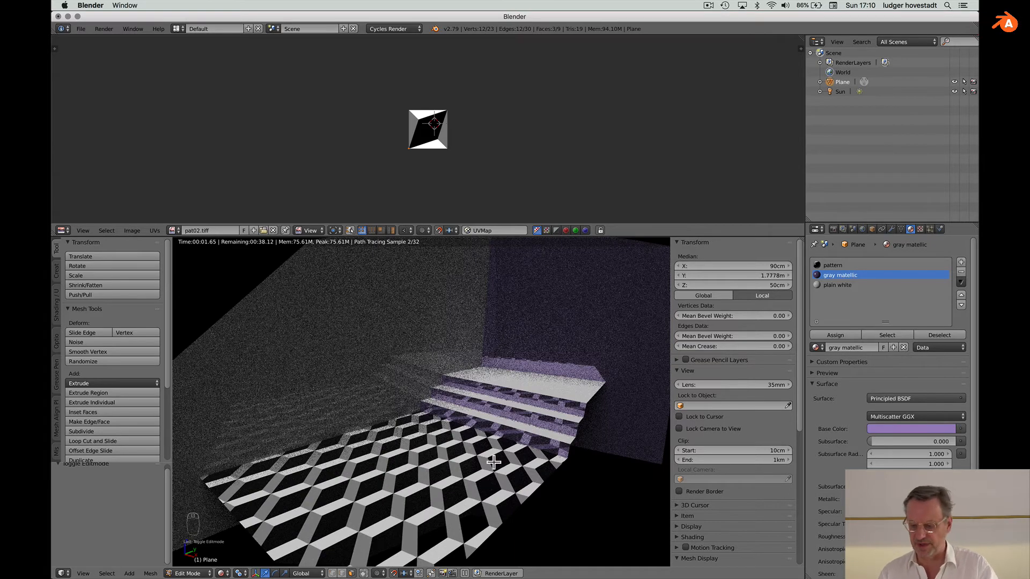
- Add a fourth material slot holding a new material named plaster and set its surface shader to Principled BSDF
left_click(818, 265)
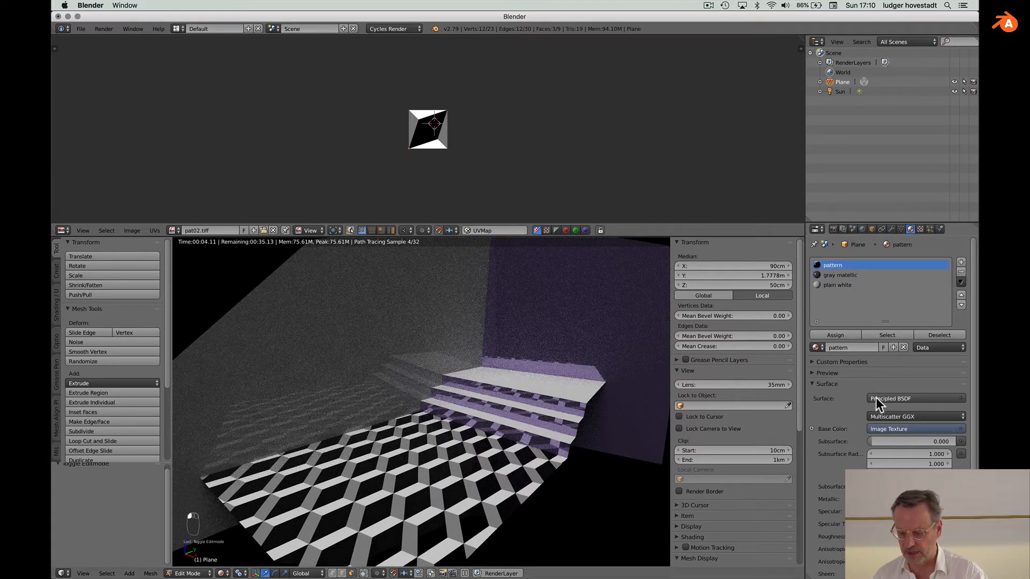
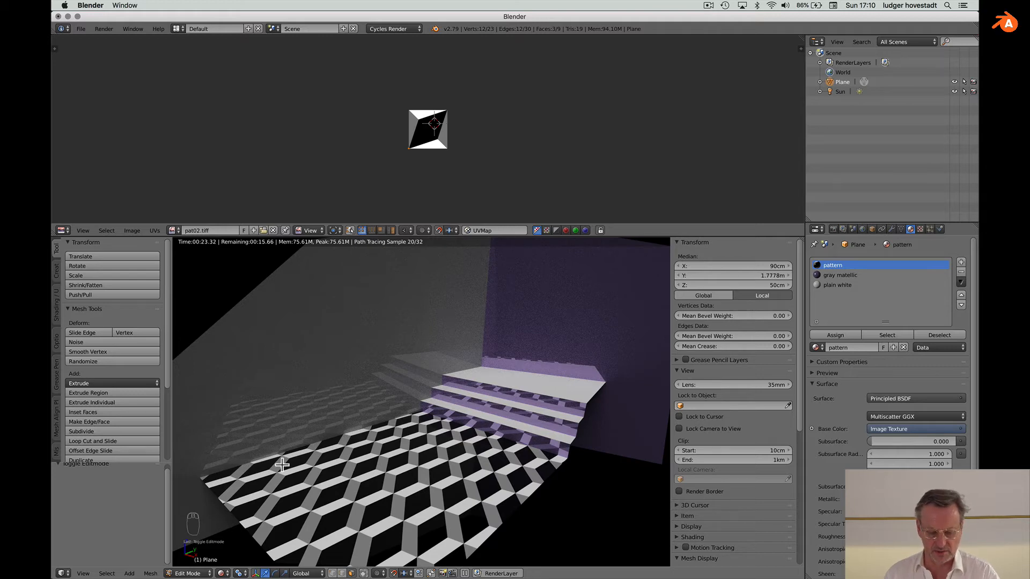
left_click(222, 573)
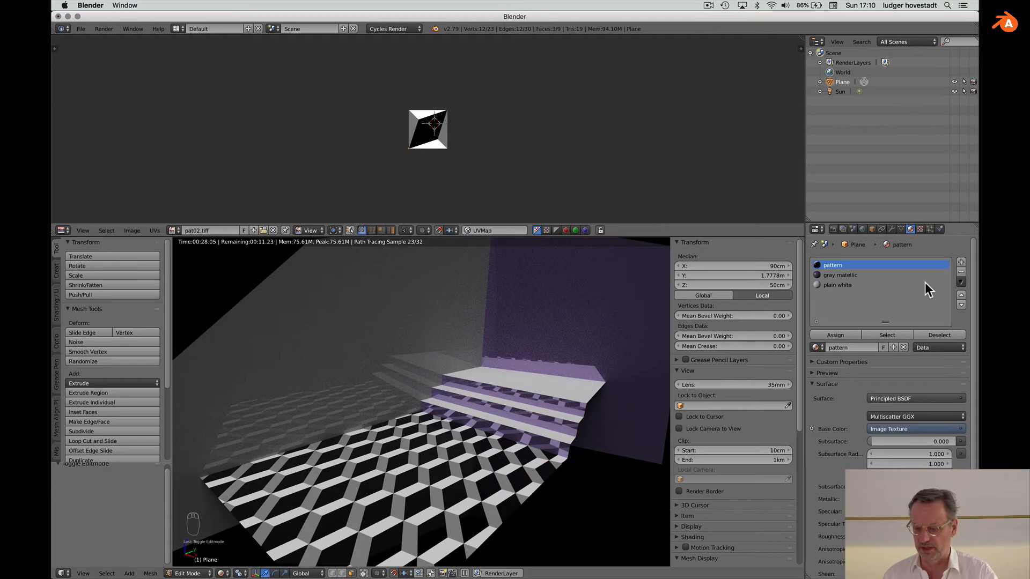
left_click(961, 262)
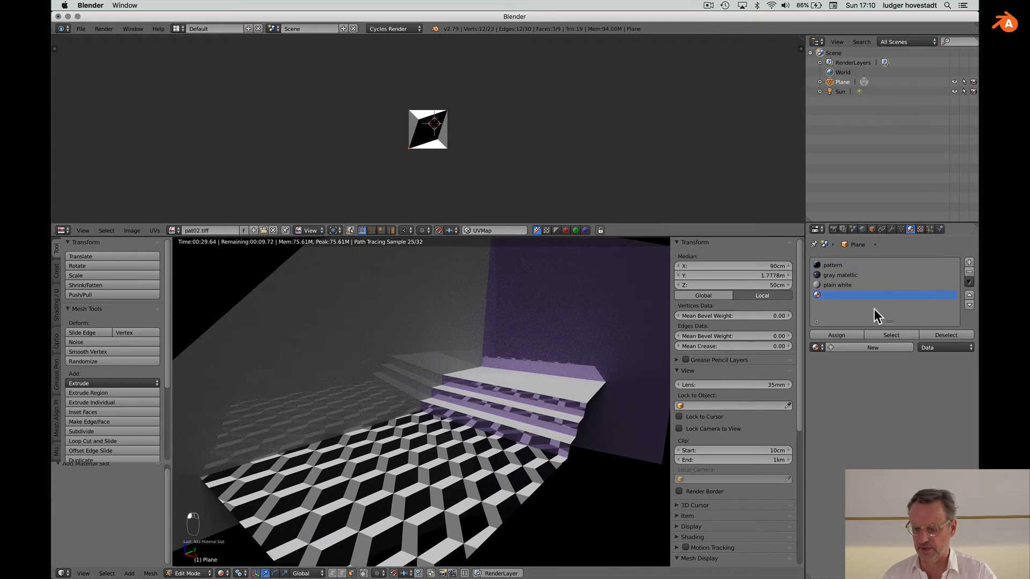
left_click(842, 346)
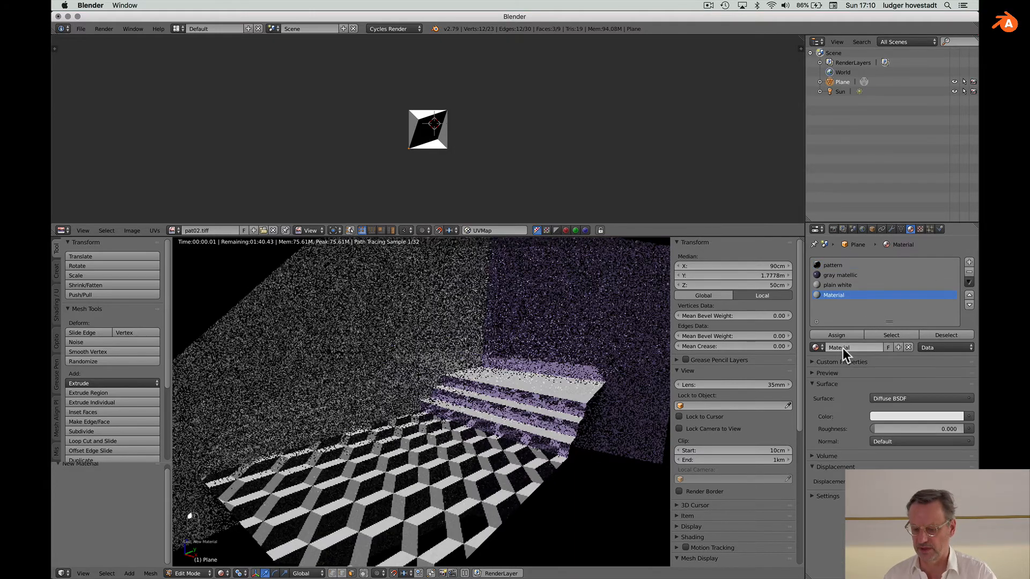
left_click(840, 347)
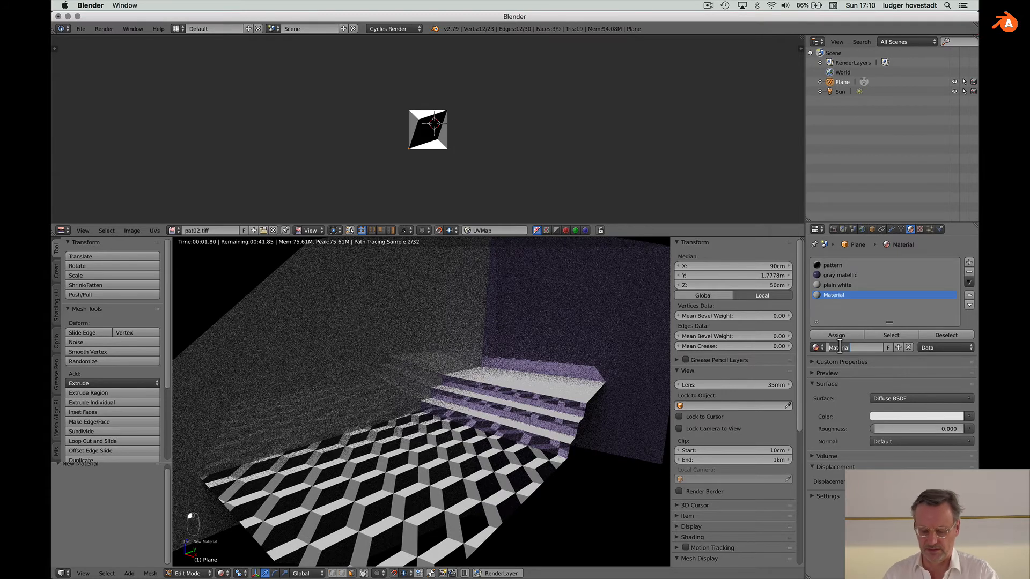
type("plaster")
key("Return")
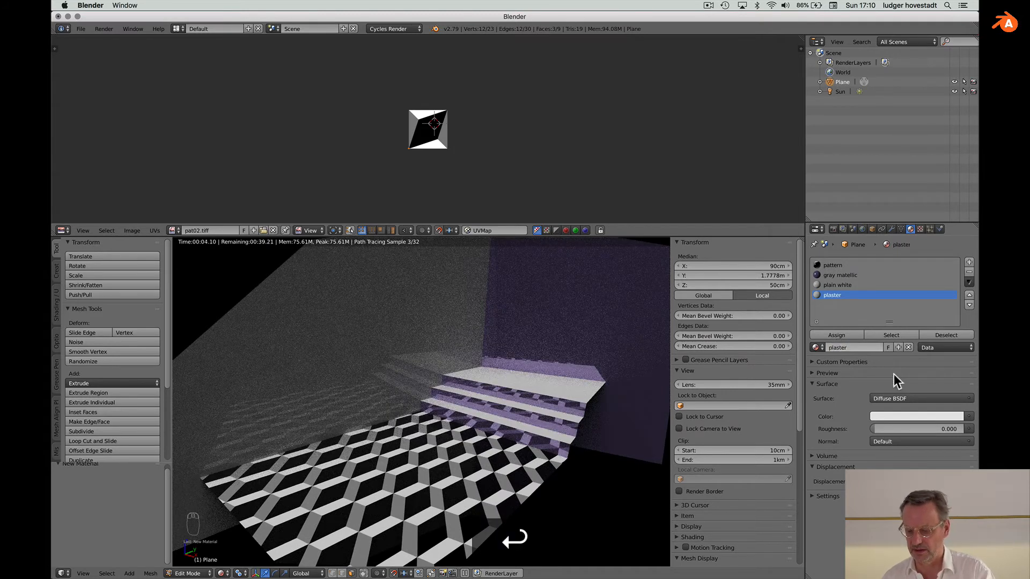
left_click(905, 397)
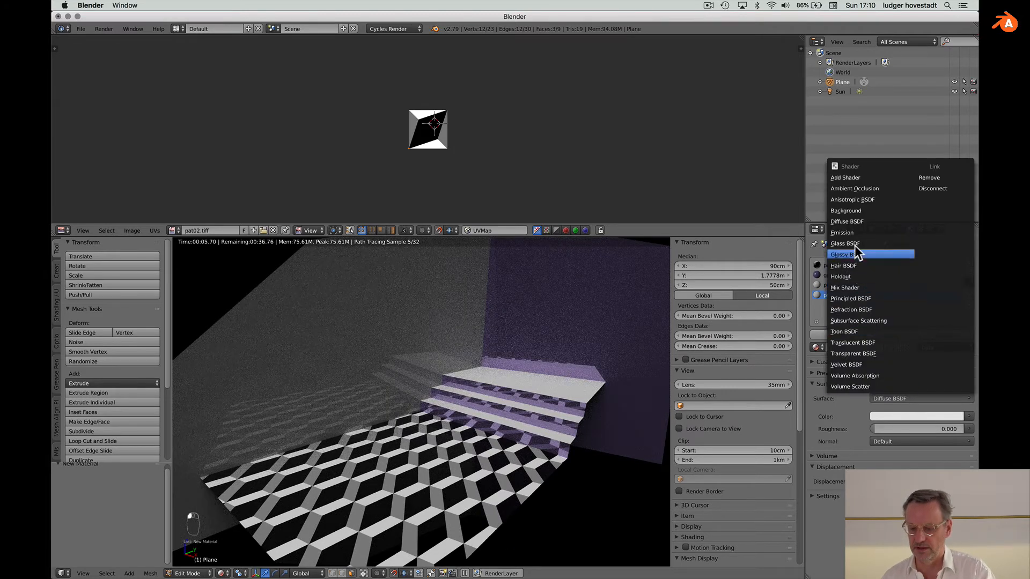
left_click(857, 299)
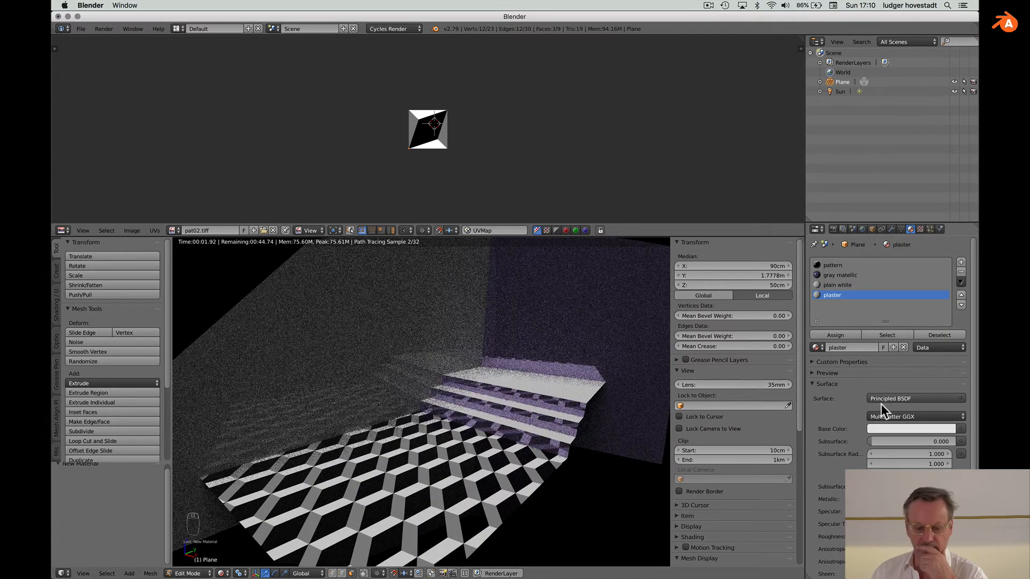
- Show plaster's nodes in the Node Editor and add an Image Texture node loaded with FabricFleece001_NRM_3K.jpg
left_click(63, 231)
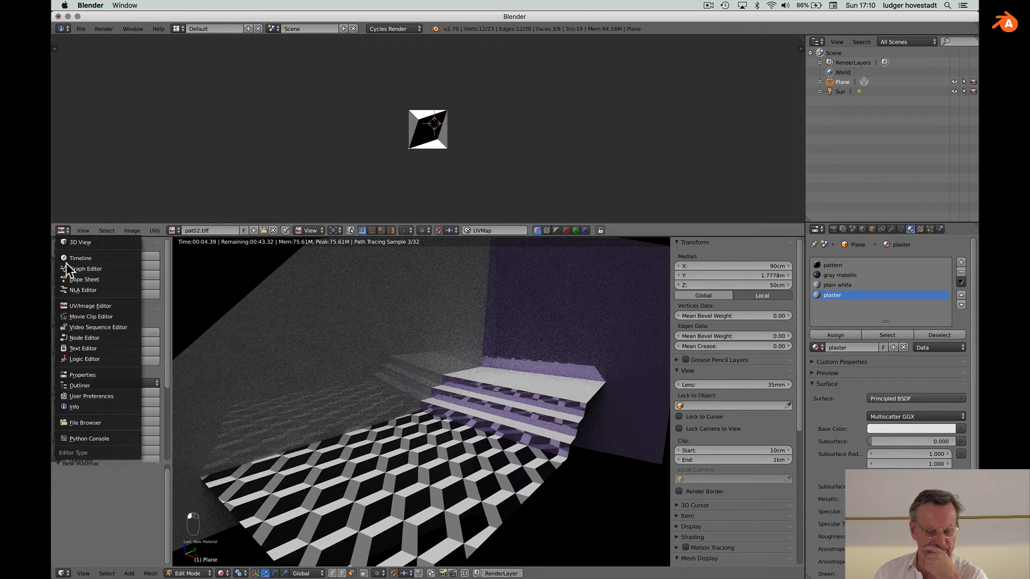
left_click(95, 337)
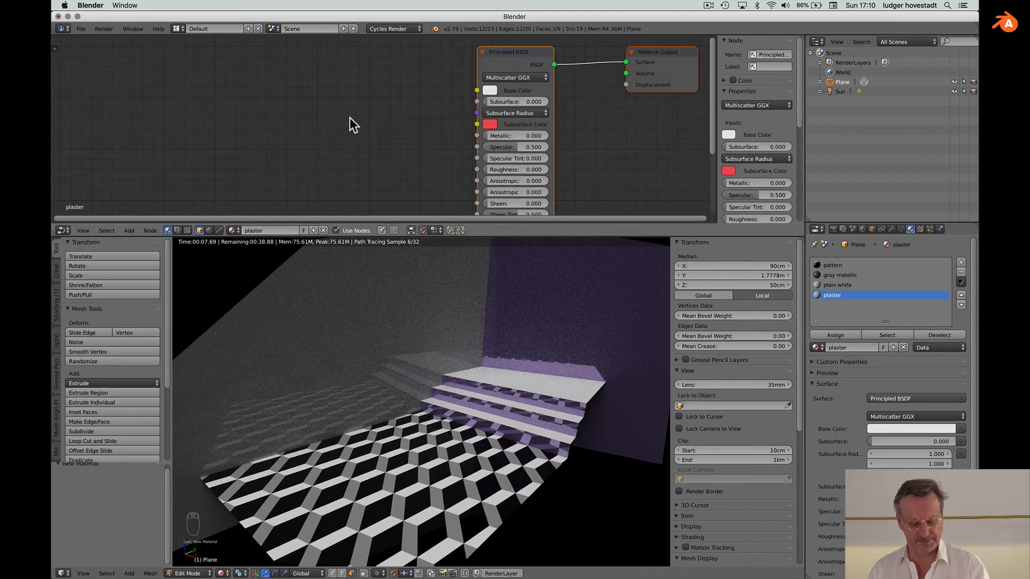
key("shift+a")
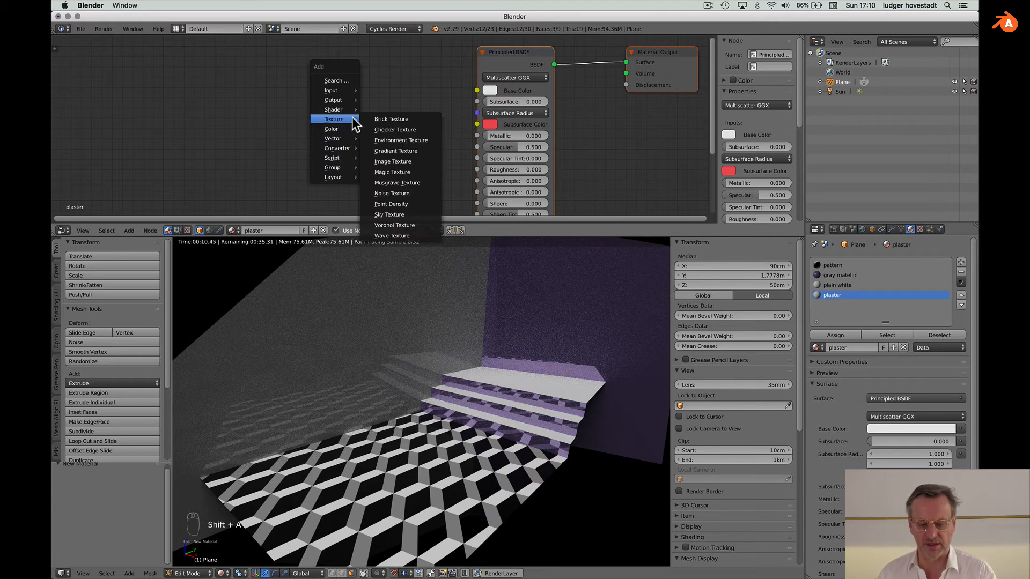
left_click(391, 161)
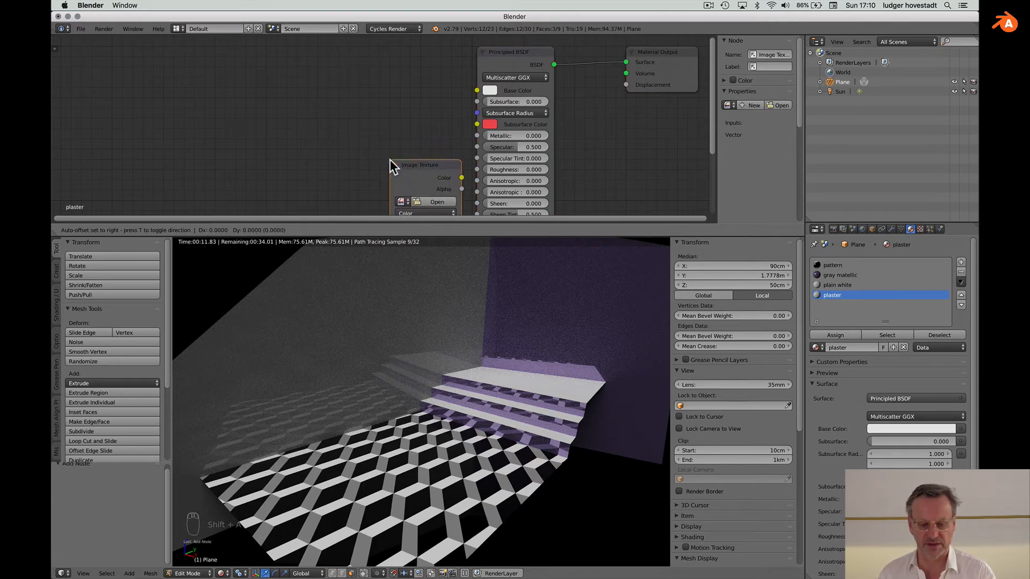
left_click(184, 75)
left_click(225, 120)
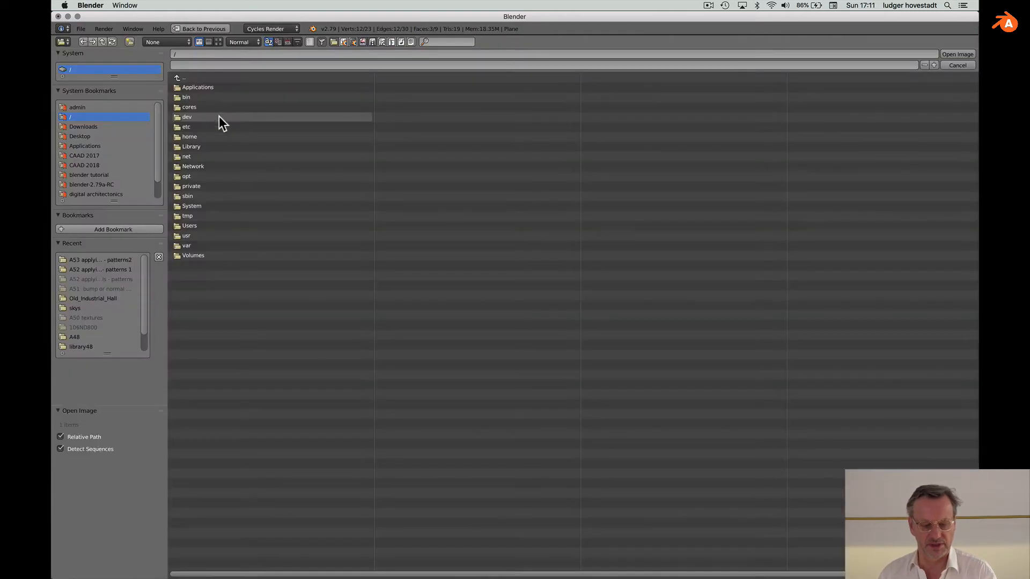
left_click(78, 259)
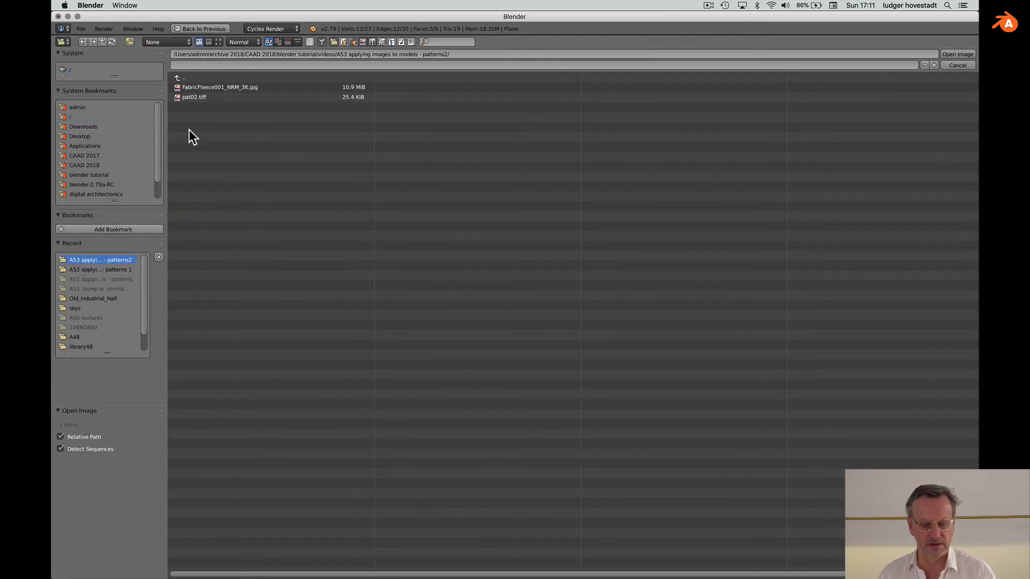
double_click(180, 87)
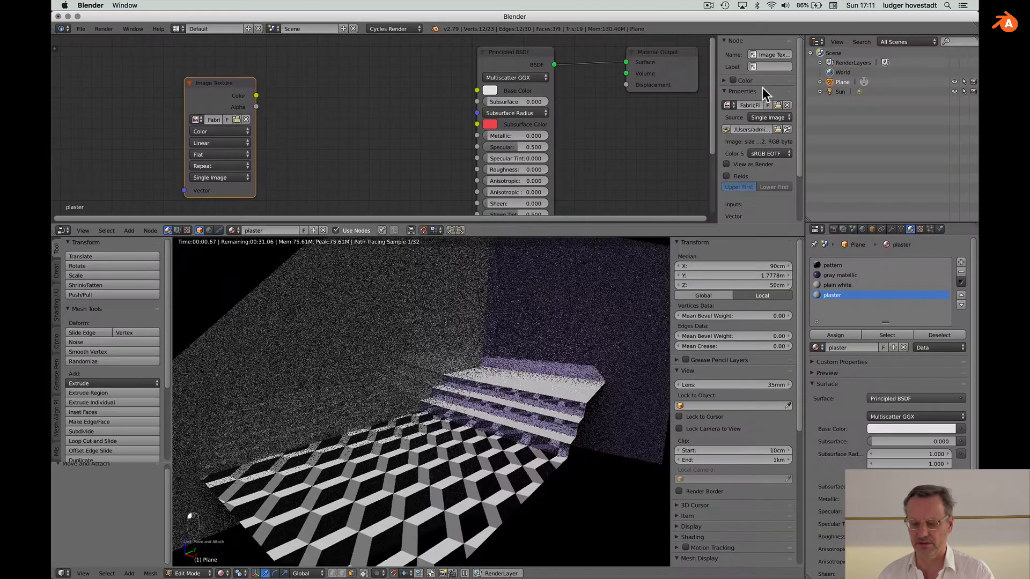
- Add a Normal Map node and place it between the Image Texture and the lower inputs of the Principled BSDF
scroll(271, 115, "down", 3)
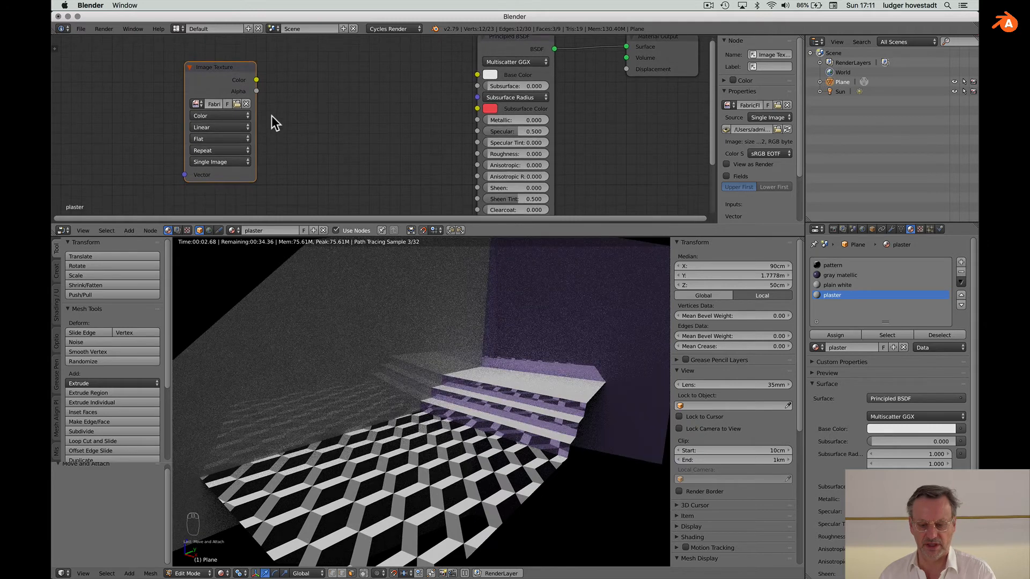
key("shift+a")
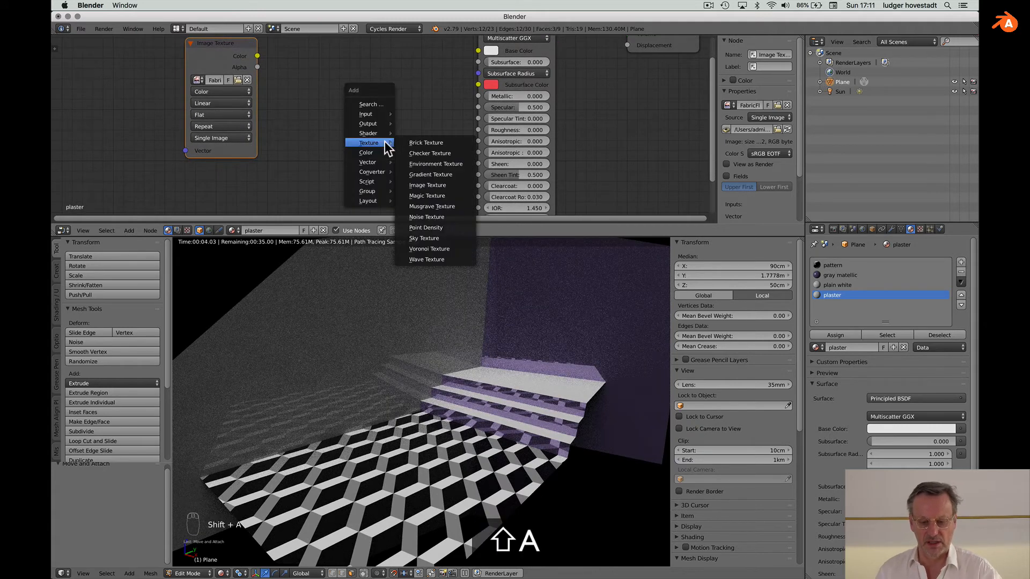
mouse_move(380, 170)
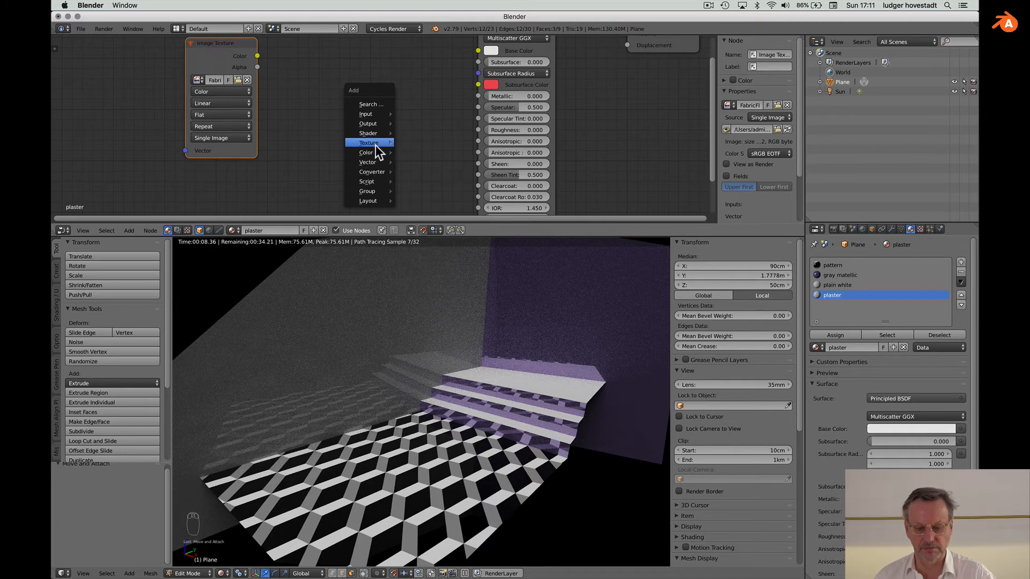
mouse_move(374, 130)
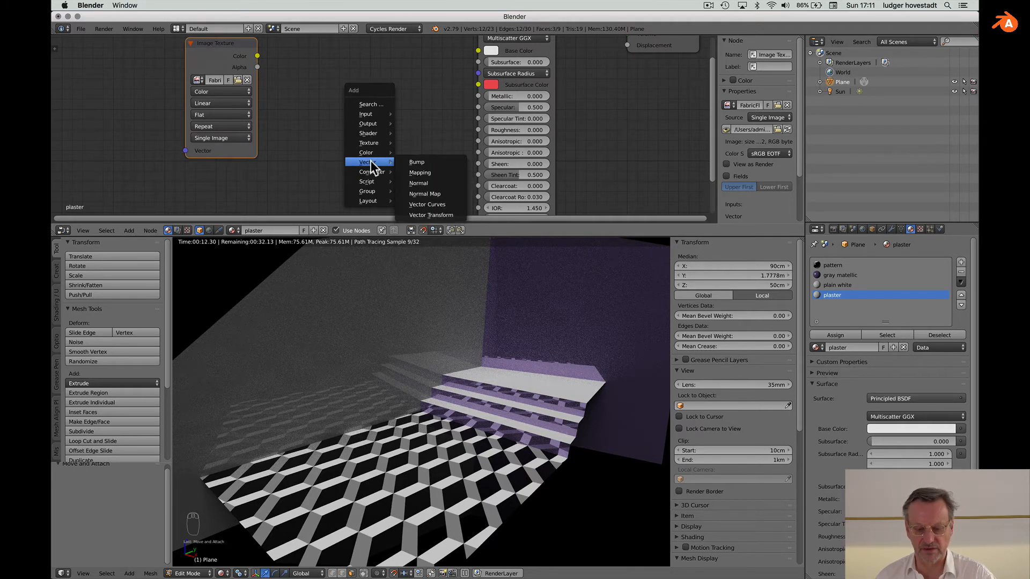
left_click(421, 194)
left_click(346, 114)
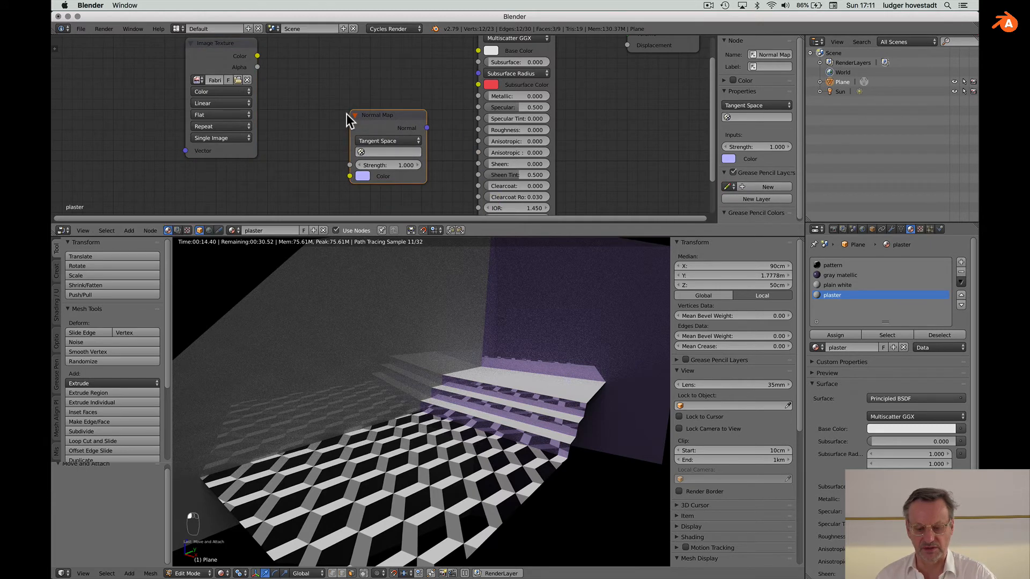
left_click_drag(400, 126, 398, 134)
scroll(398, 134, "down", 3)
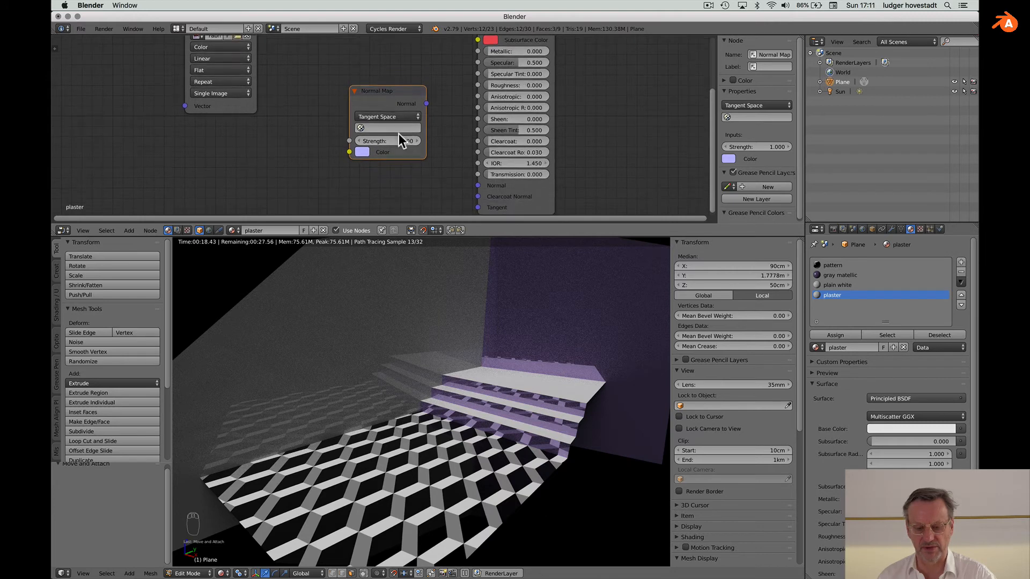
left_click_drag(395, 88, 400, 137)
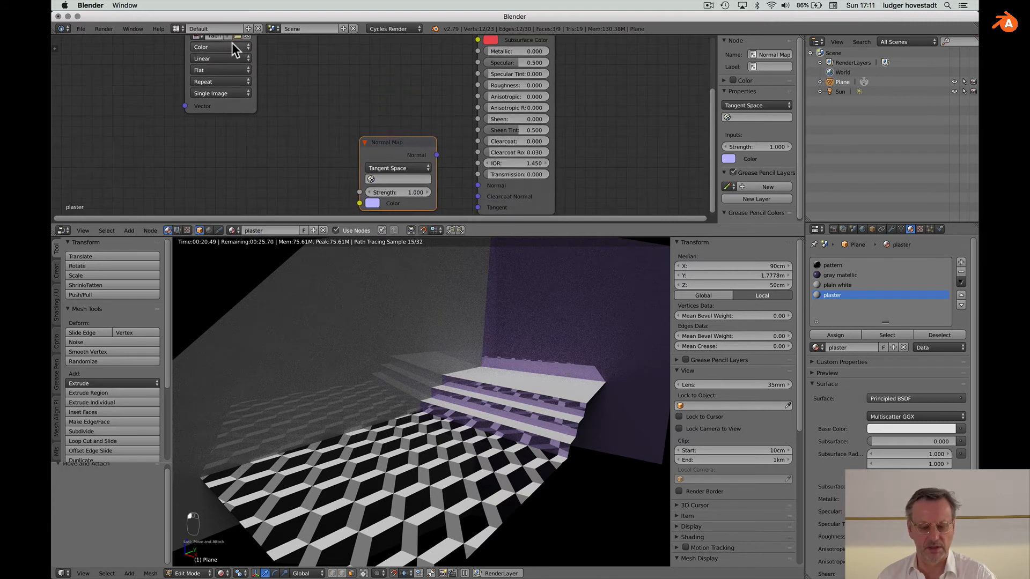
- Link the Image Texture's Color output to the Normal Map's Color input and set the texture to Non-Color Data
scroll(271, 63, "up", 3)
left_click_drag(240, 64, 280, 165)
scroll(348, 117, "down", 1)
scroll(354, 113, "down", 5)
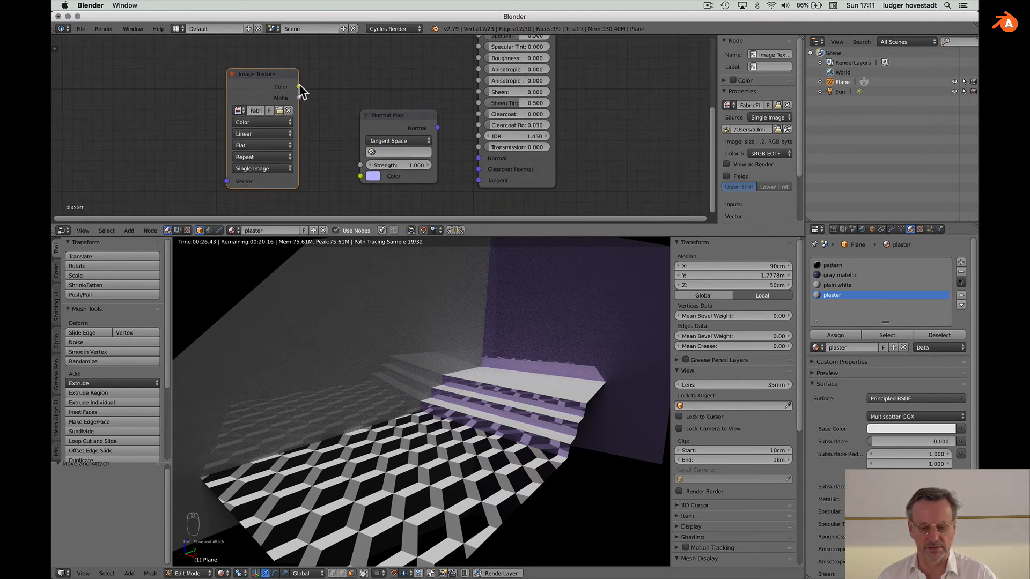
left_click_drag(298, 87, 360, 176)
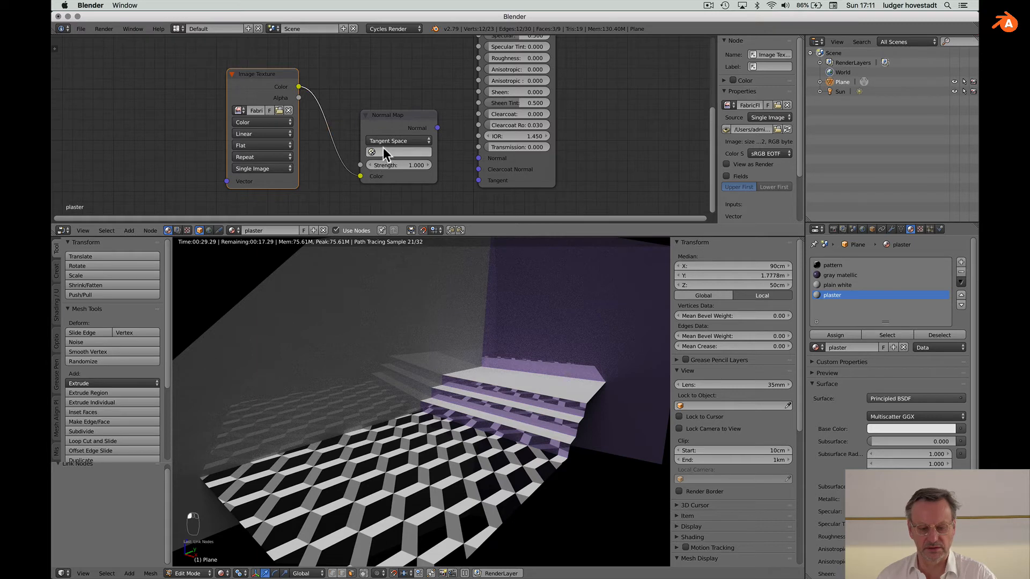
left_click(277, 121)
left_click(276, 98)
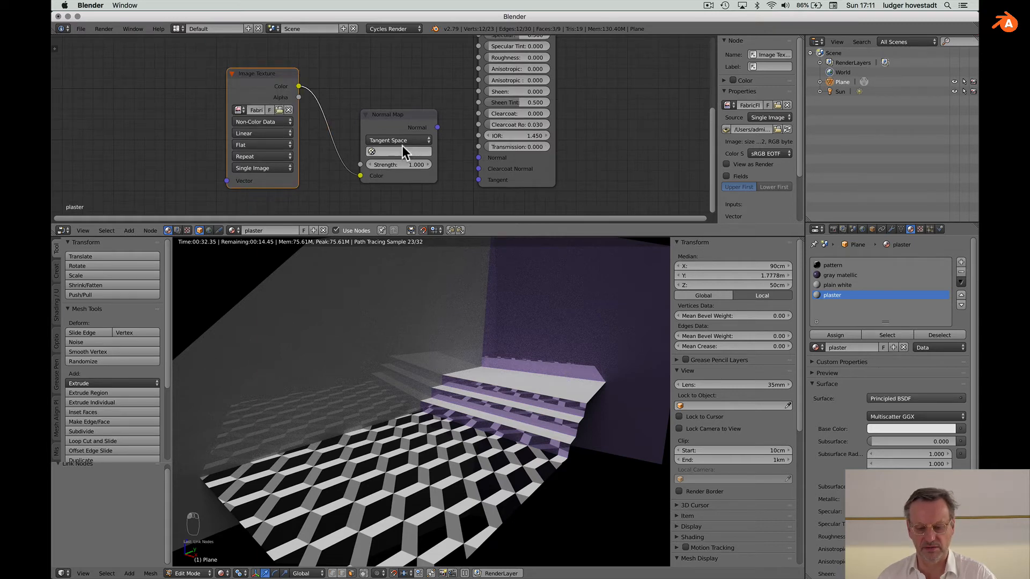
- Link the Normal Map to the Principled BSDF's Normal input and set the map's Strength to 3
left_click_drag(437, 127, 478, 158)
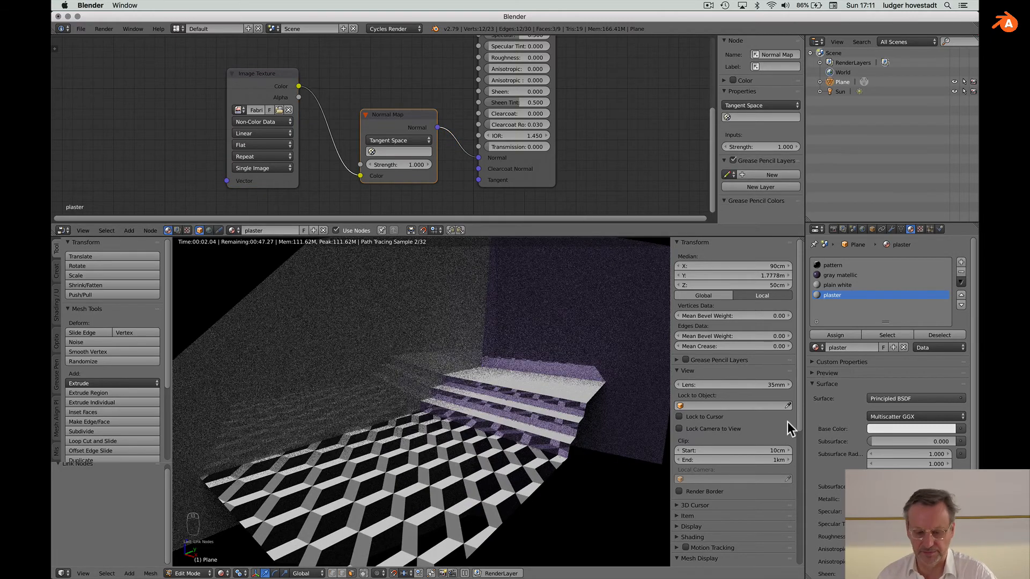
left_click(415, 164)
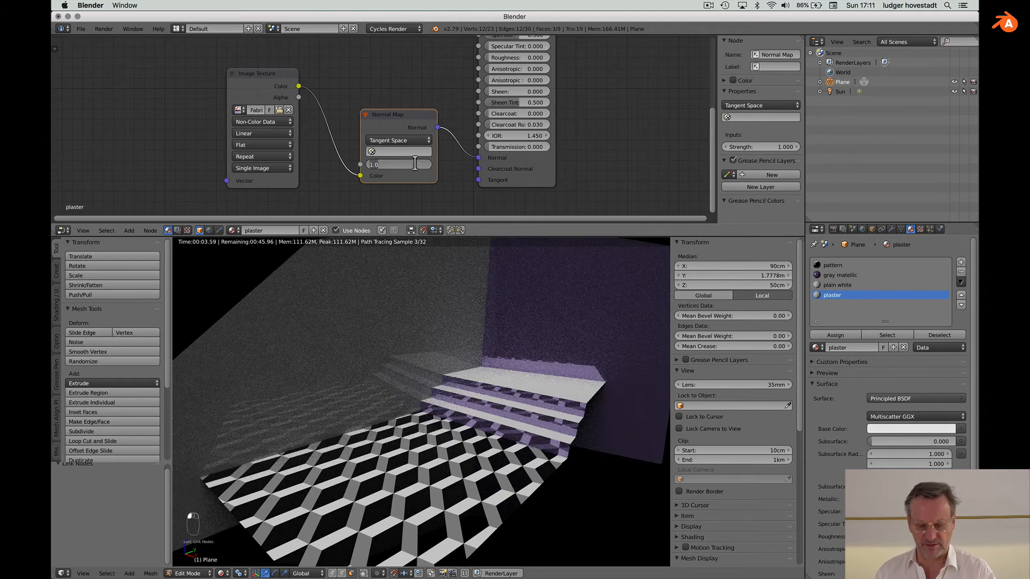
type("3")
key("Return")
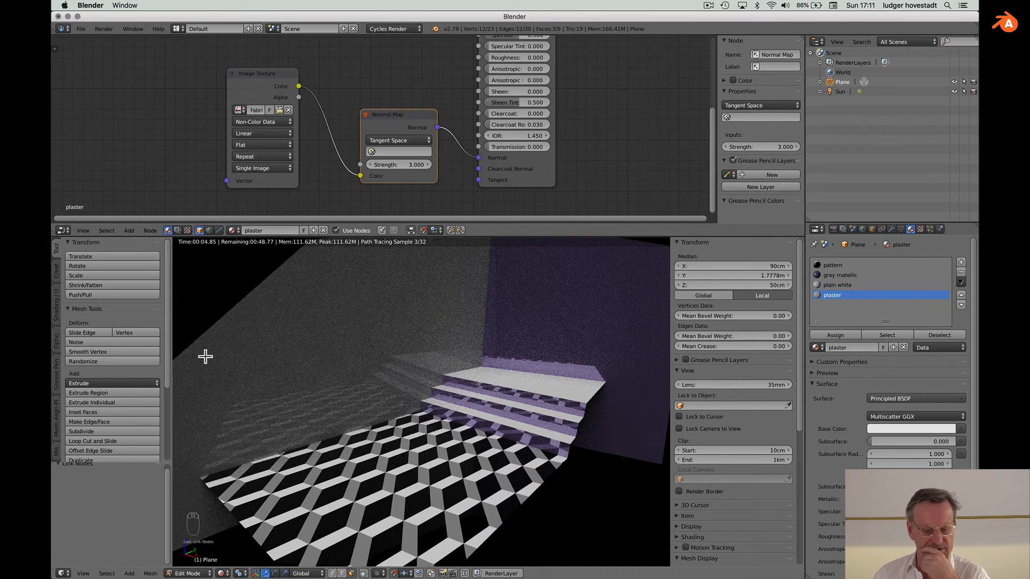
- Switch the node area back to the UV/Image Editor and display the whole FabricFleece001_NRM_3K.jpg image
left_click(62, 229)
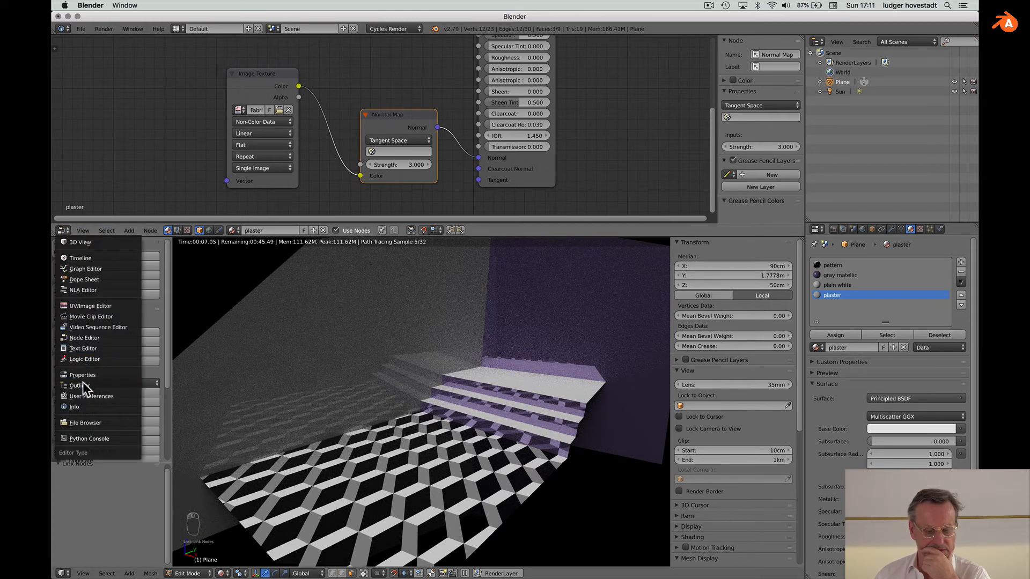
left_click(83, 305)
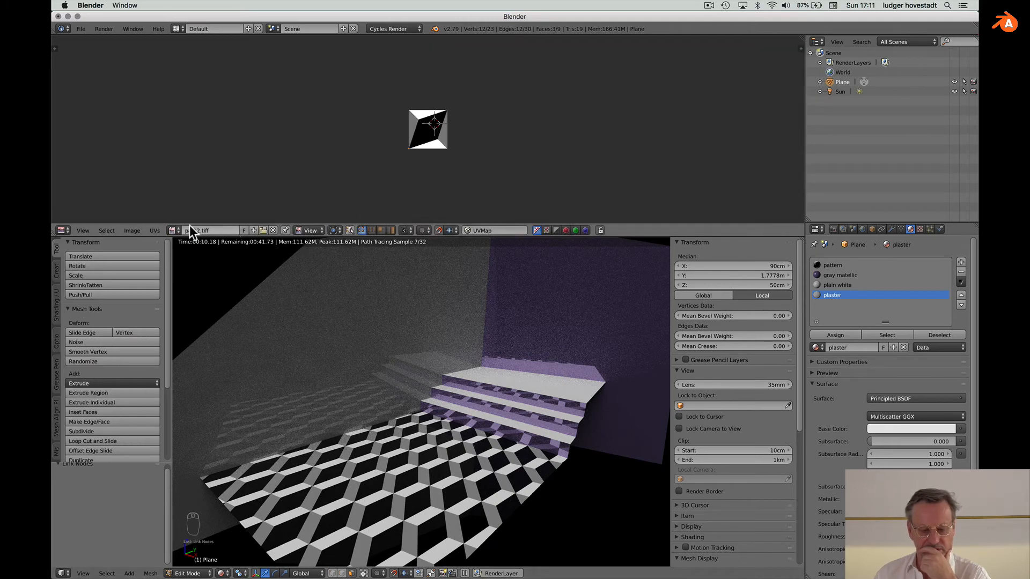
left_click(173, 230)
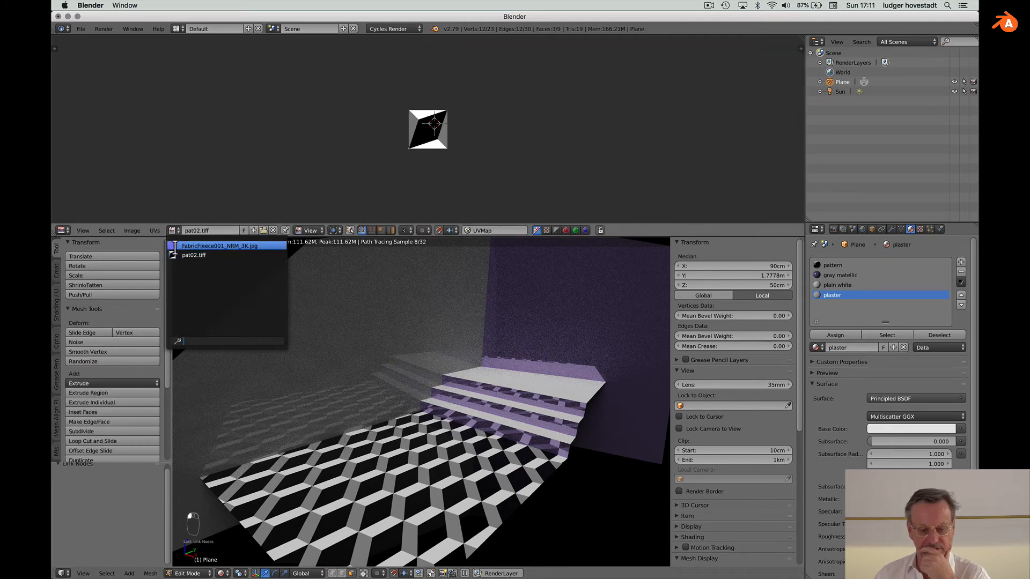
left_click(214, 246)
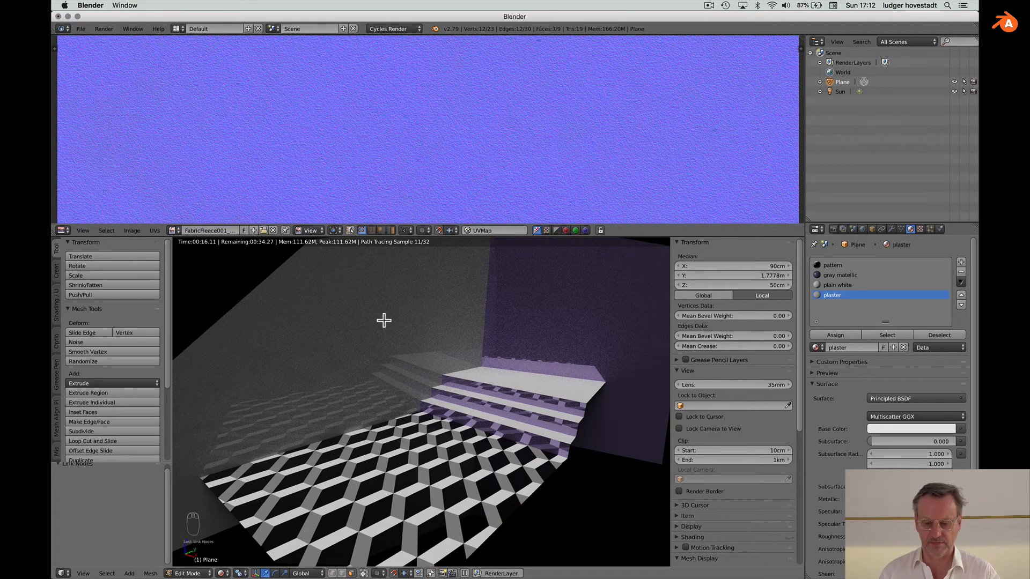
scroll(468, 118, "down", 3)
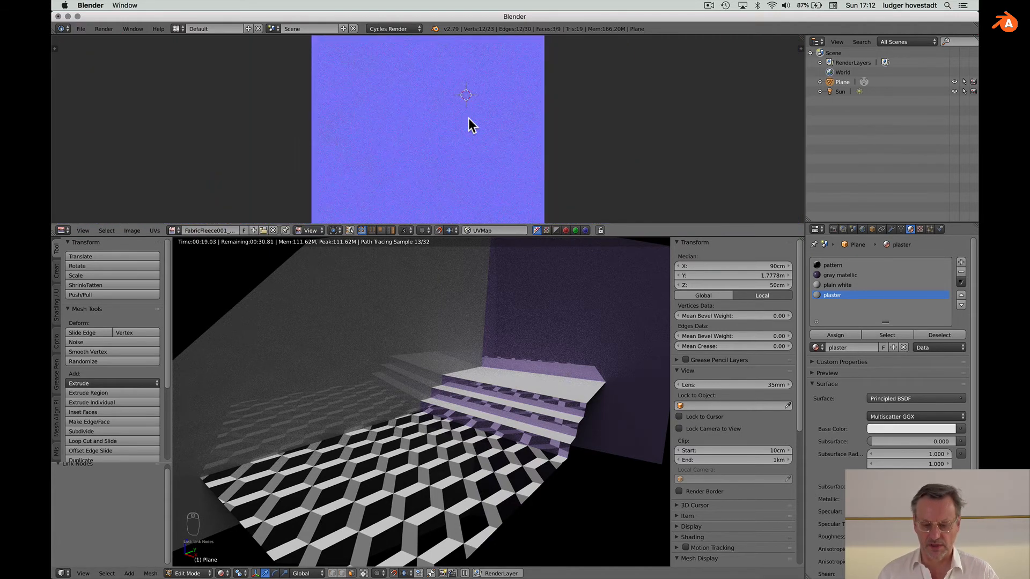
scroll(468, 118, "down", 2)
key("u")
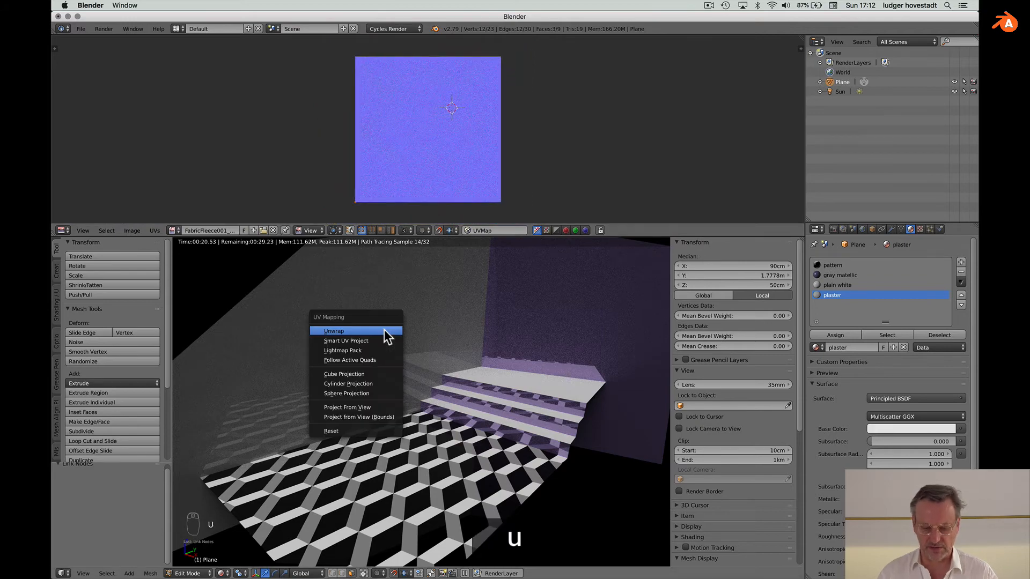
key("Return")
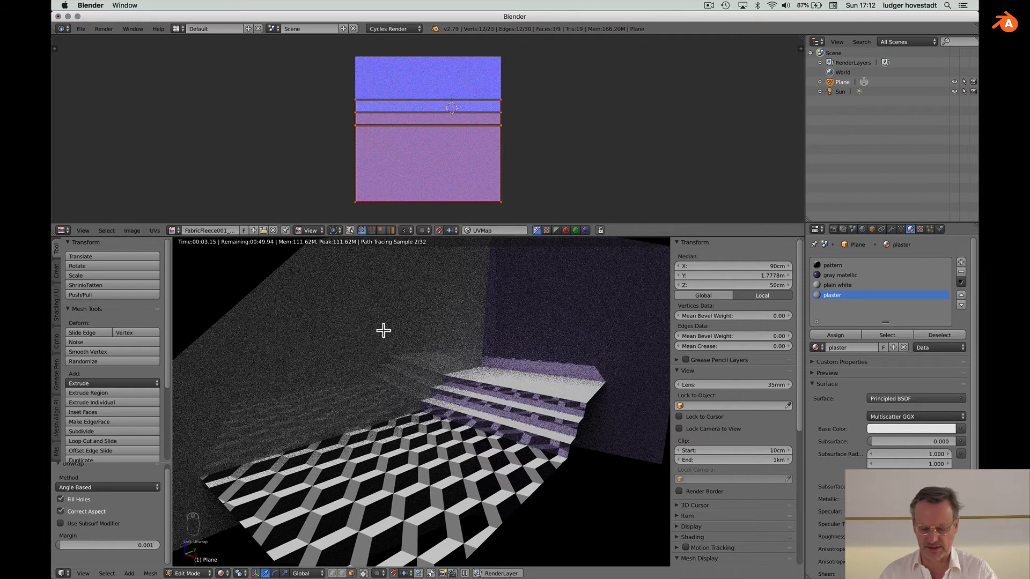
key("super+z")
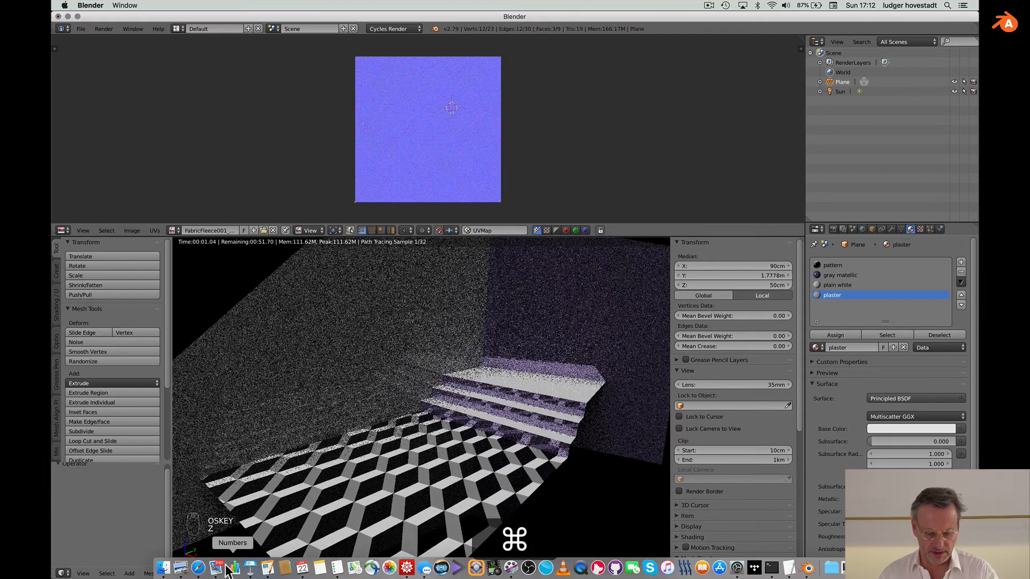
- Select only the large wall face beside the floor in Solid shading and assign the plaster material to it
left_click(222, 574)
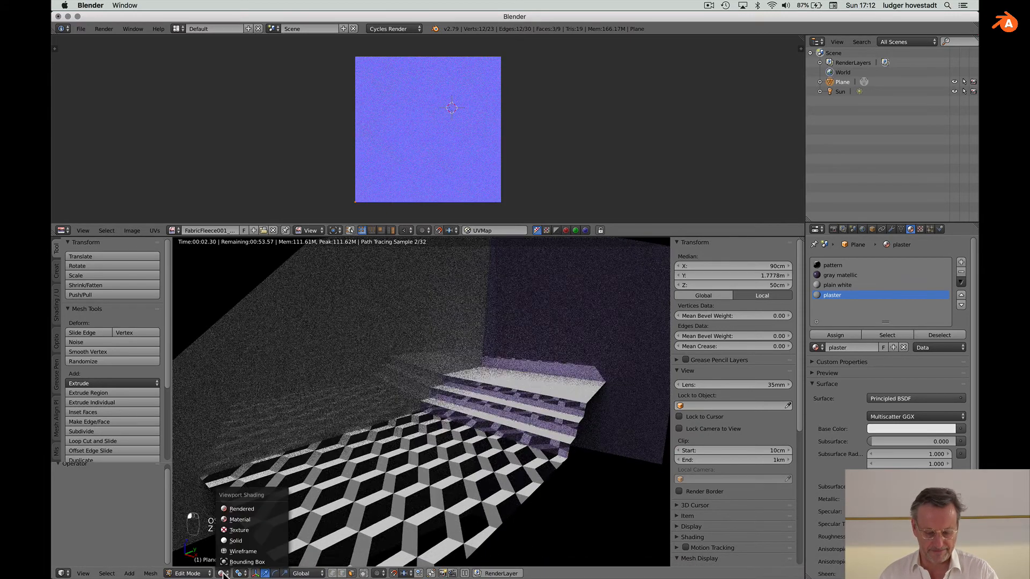
left_click(237, 540)
left_click(354, 367, "super")
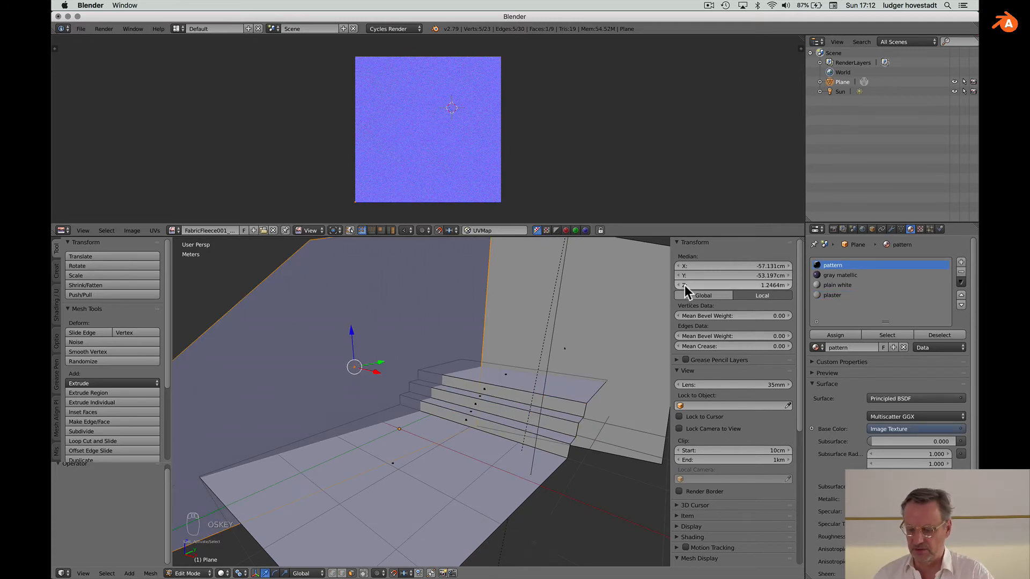
left_click(833, 296)
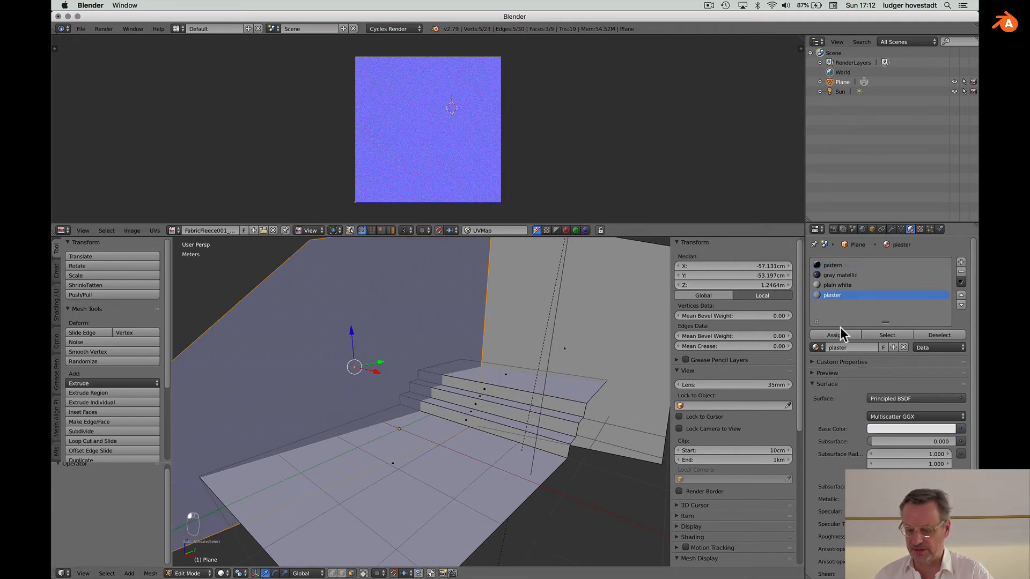
left_click(837, 333)
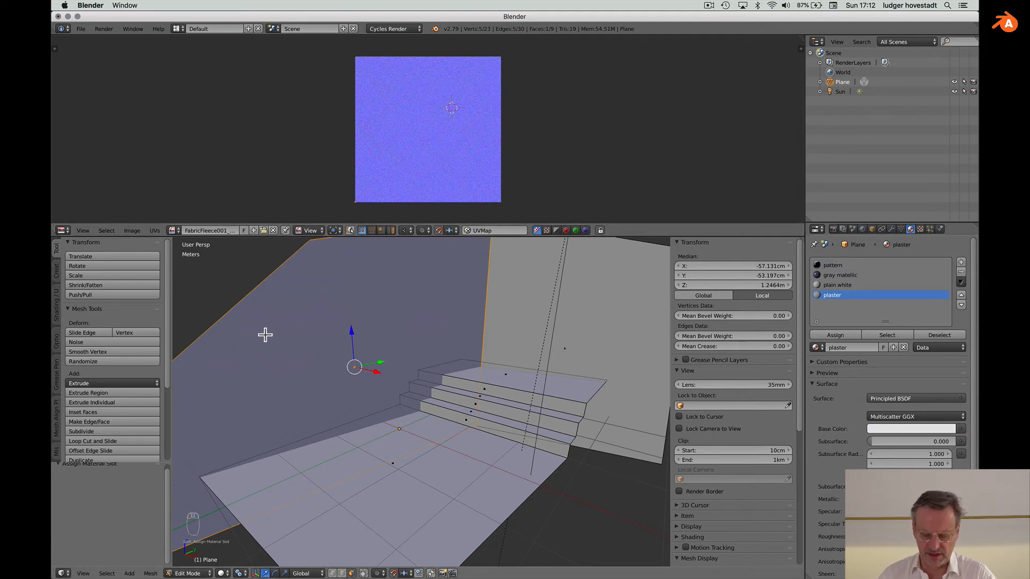
- Unwrap the UVs of the plaster wall face and view its surface up close in Rendered shading
key("u")
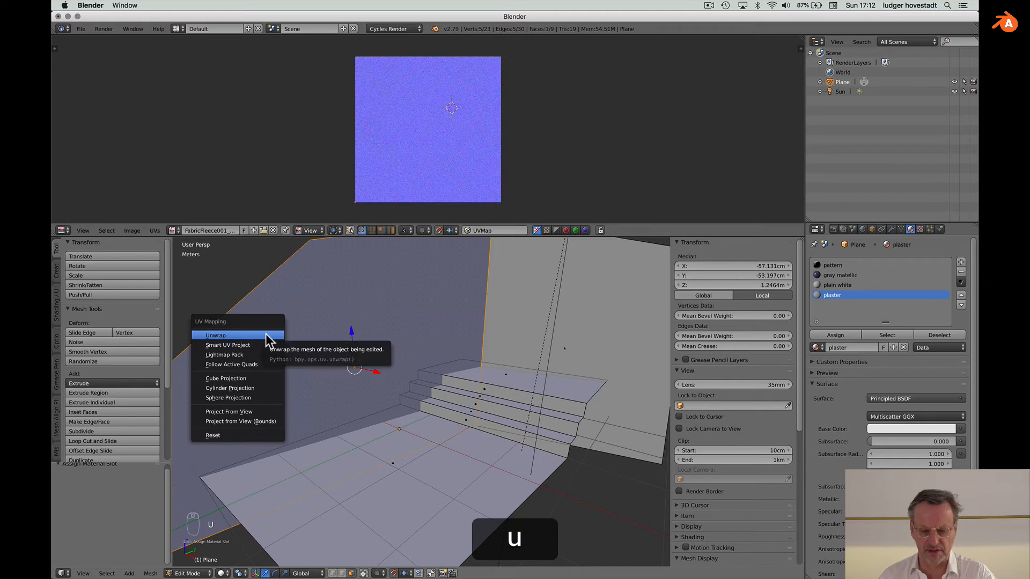
key("Return")
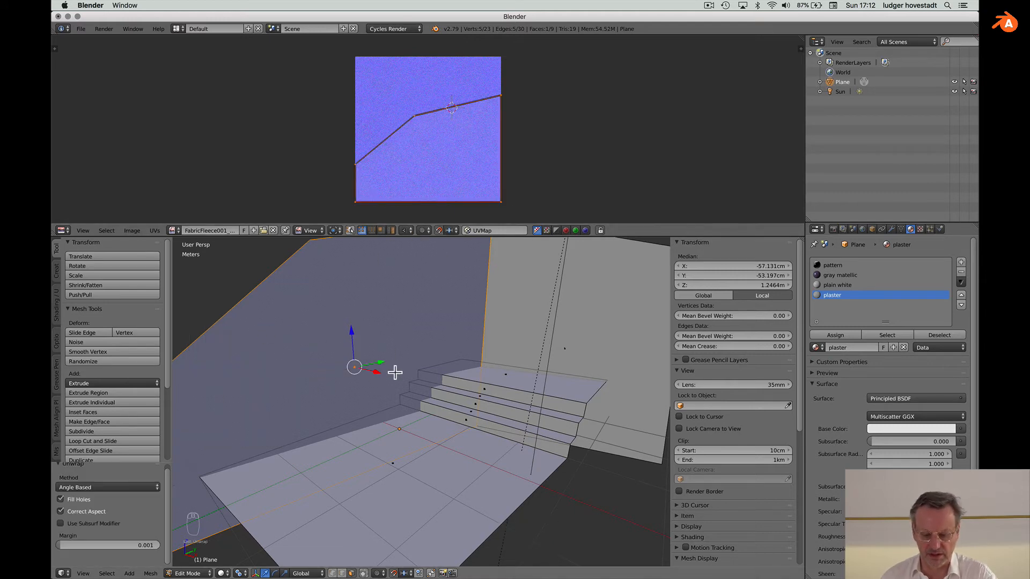
left_click(223, 574)
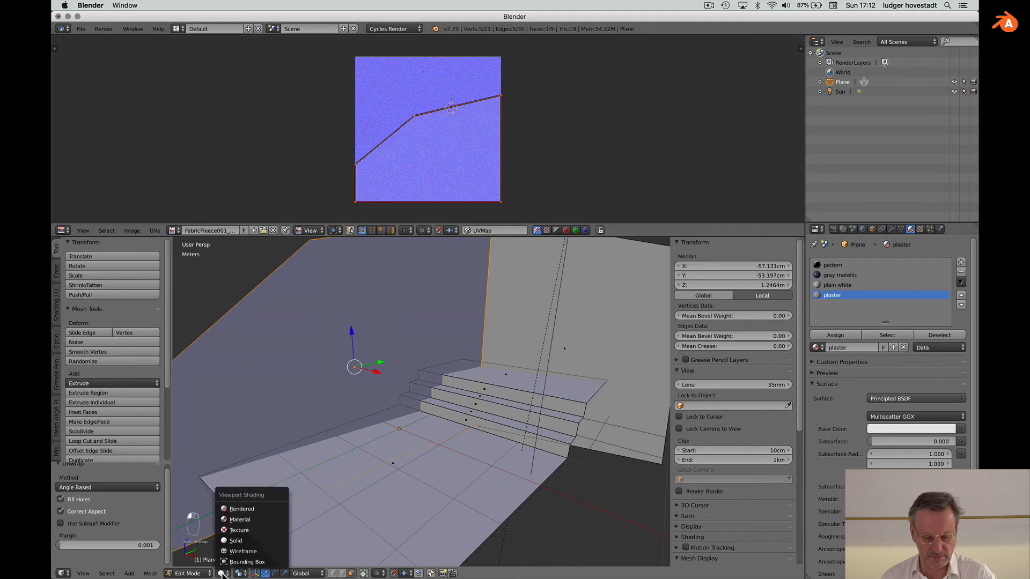
left_click(236, 509)
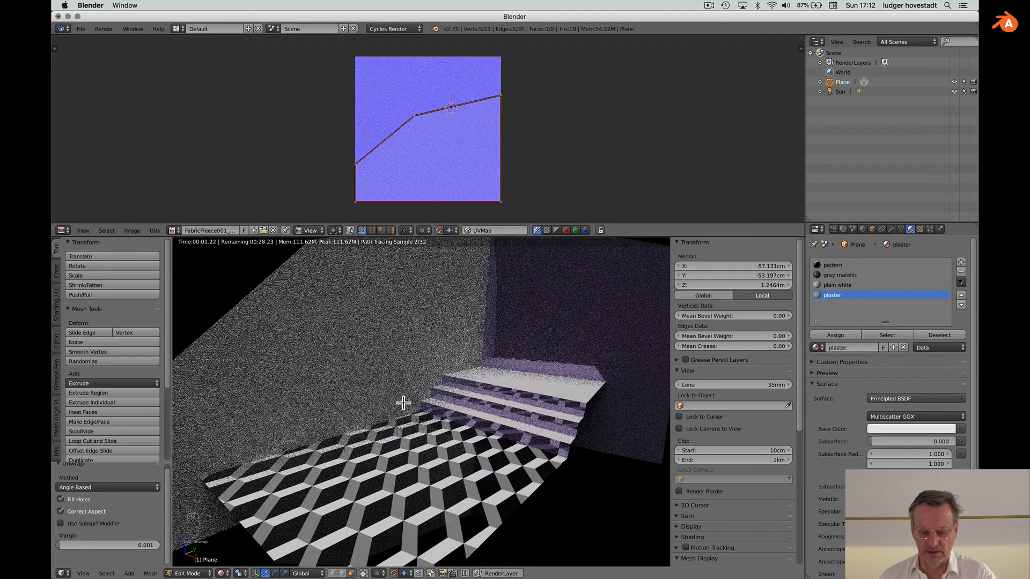
scroll(403, 403, "up", 5)
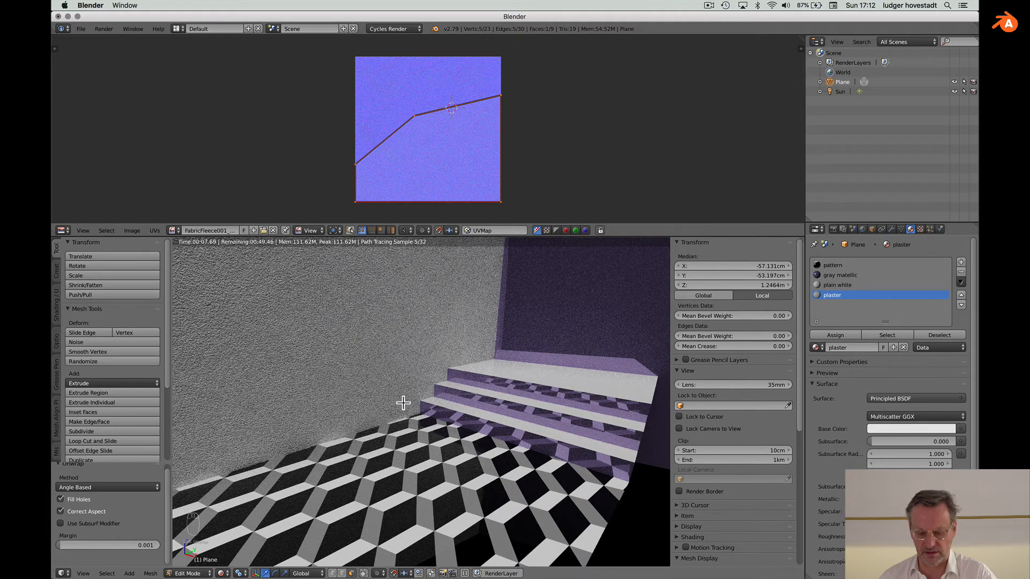
scroll(403, 402, "left", 5)
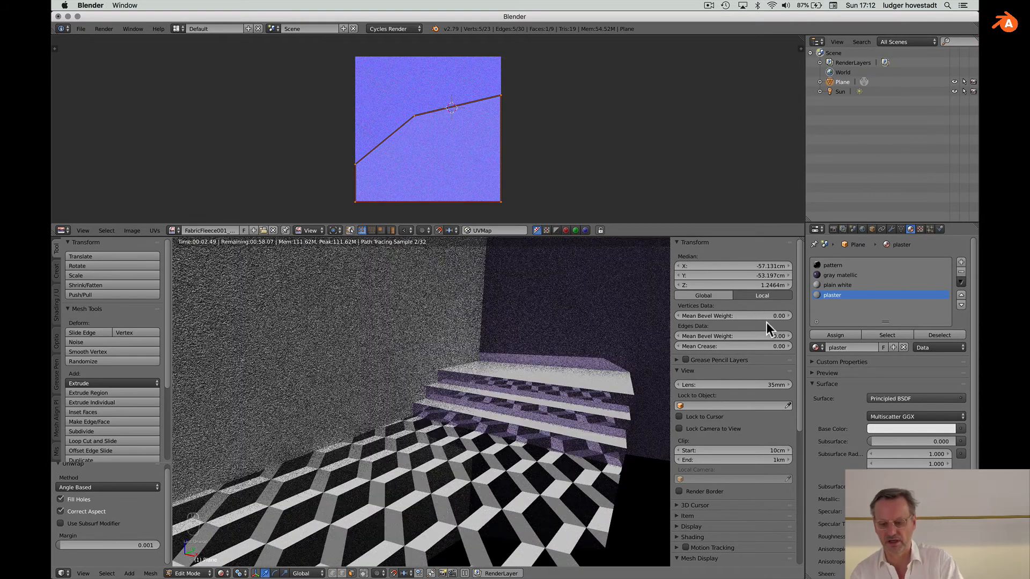
- Open the pattern material in the Node Editor and move the Image Texture's Color link from Base Color to Metallic
left_click(813, 264)
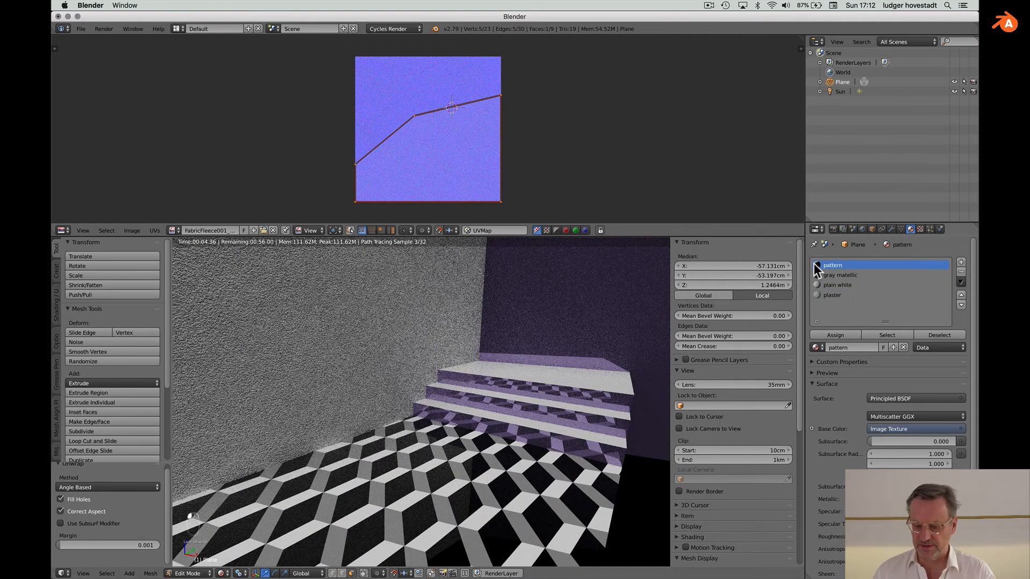
left_click(62, 230)
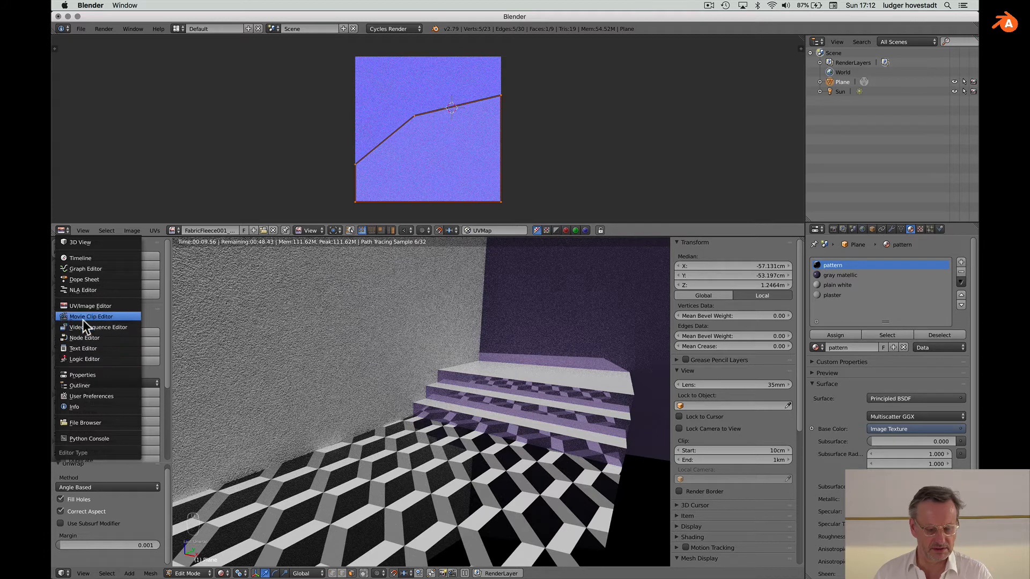
left_click(86, 337)
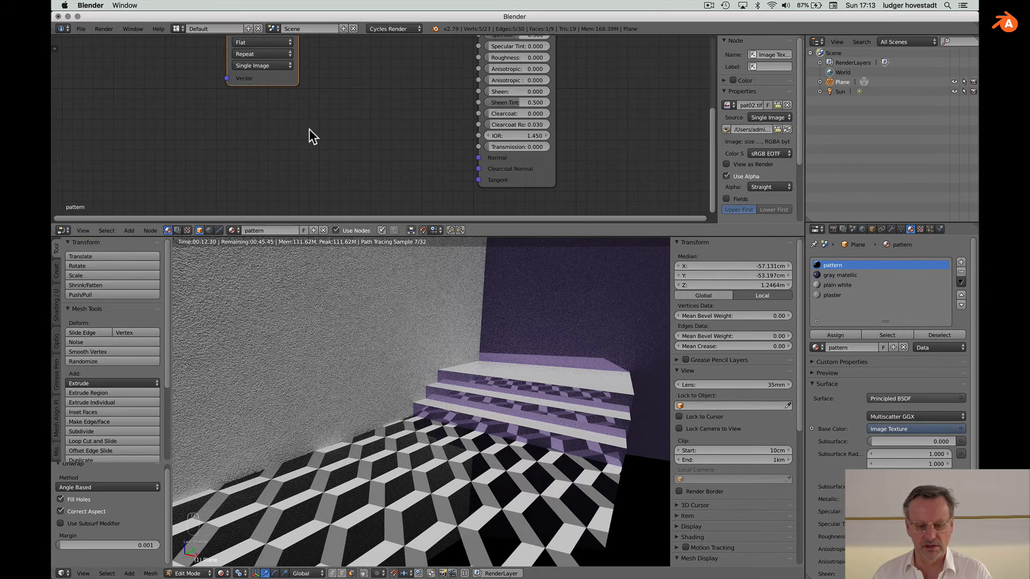
scroll(309, 135, "up", 5)
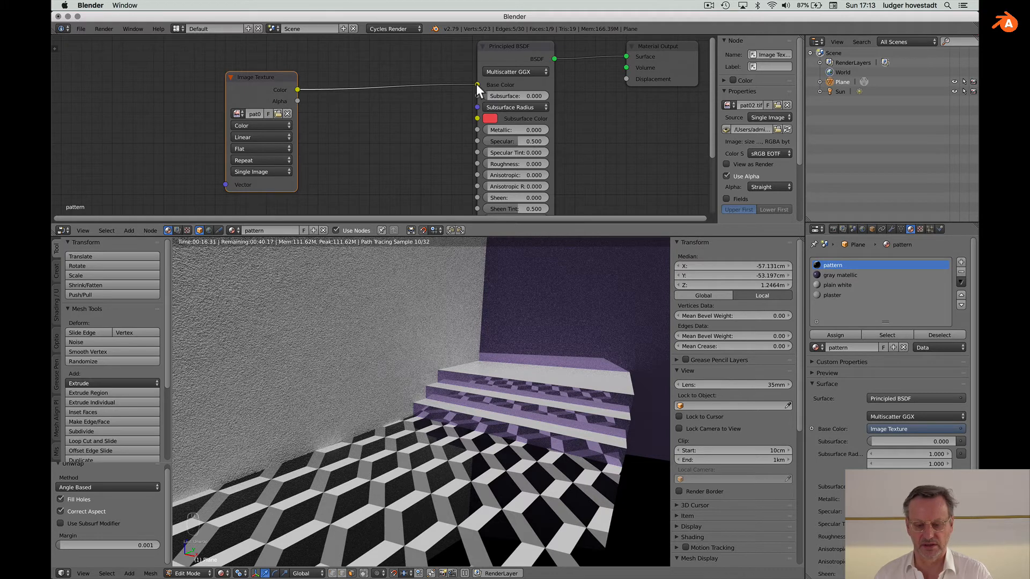
left_click_drag(476, 84, 476, 131)
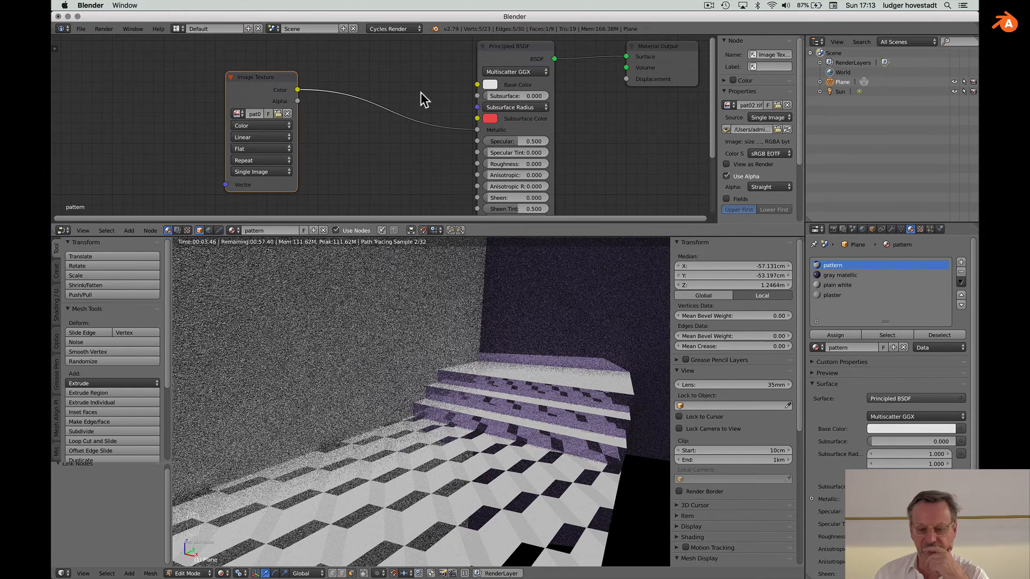
- Try pink and green tints for the pattern material's Base Color and set it to white with R, G and B at 1.000
left_click(490, 83)
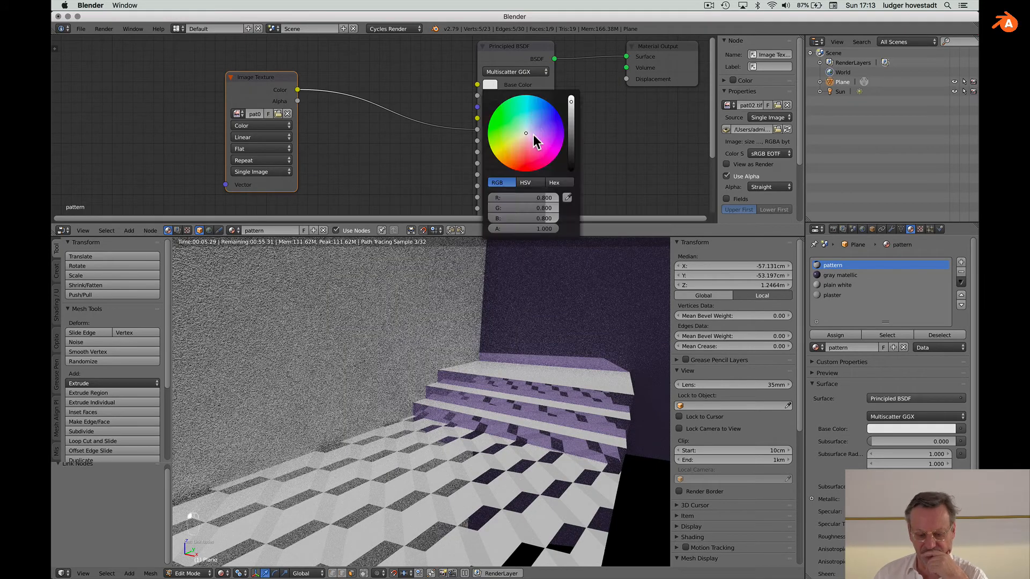
left_click(530, 135)
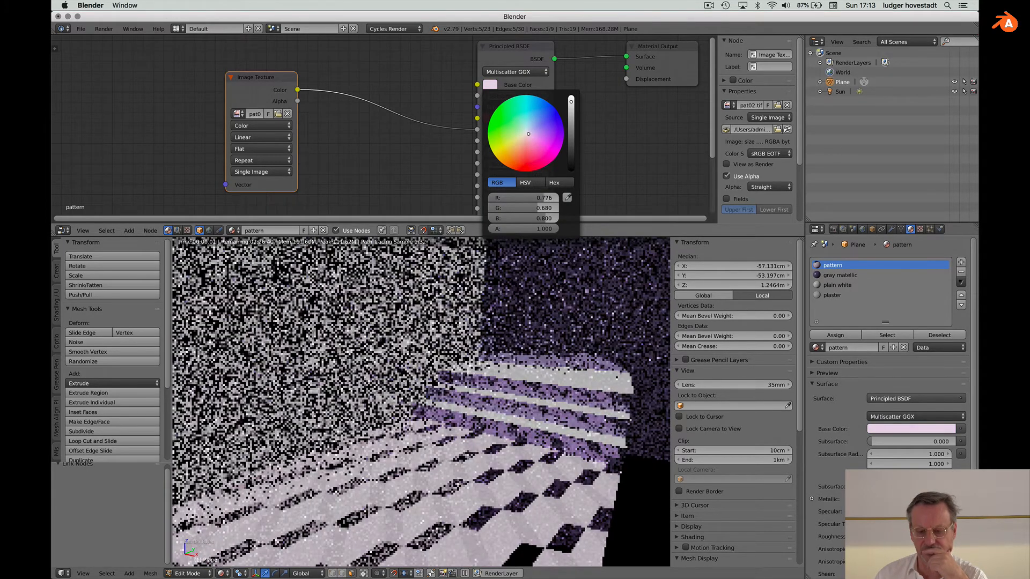
left_click(528, 132)
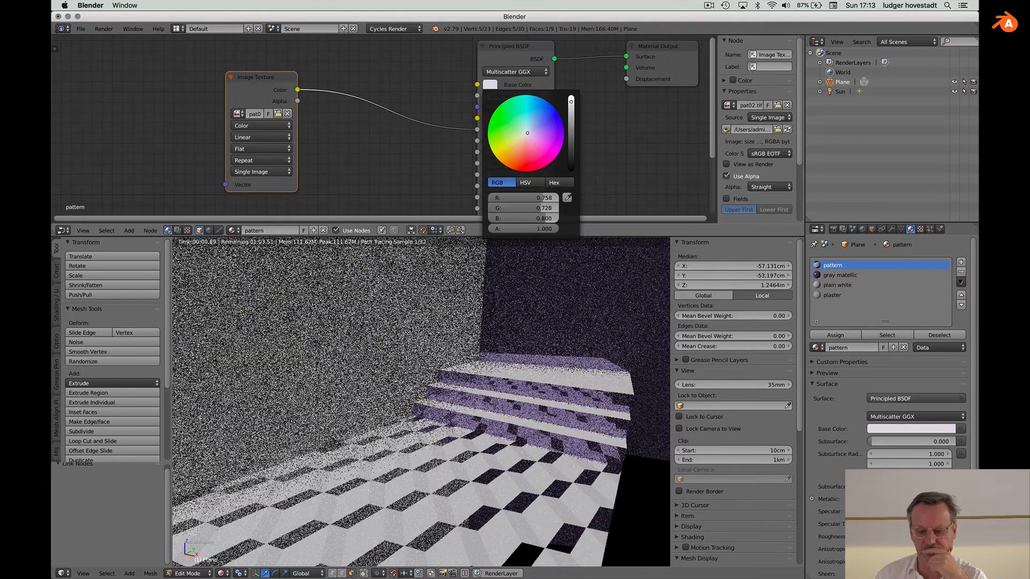
left_click(525, 144)
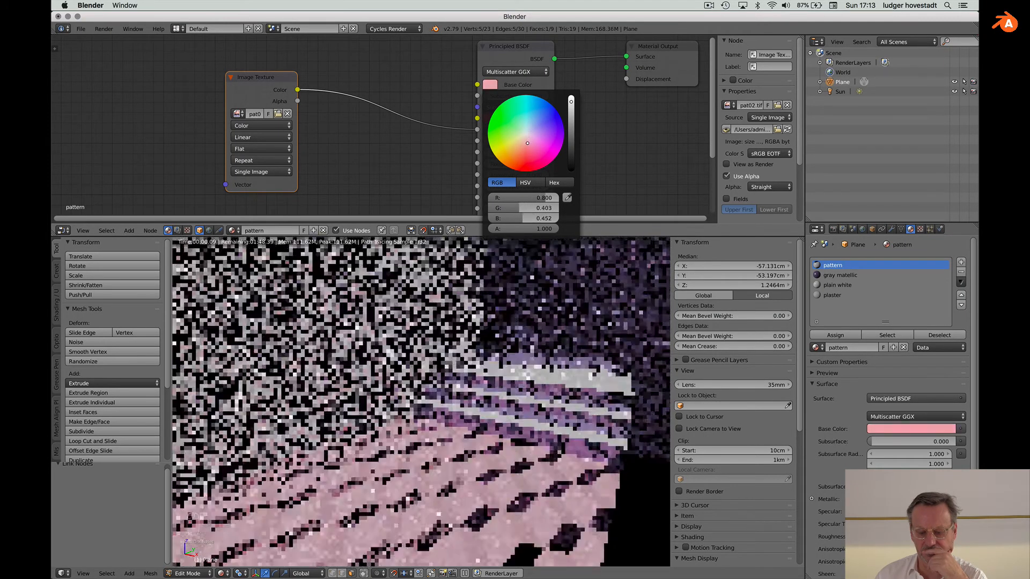
mouse_move(527, 143)
left_mouse_down()
mouse_move(530, 129)
mouse_move(521, 133)
left_mouse_up()
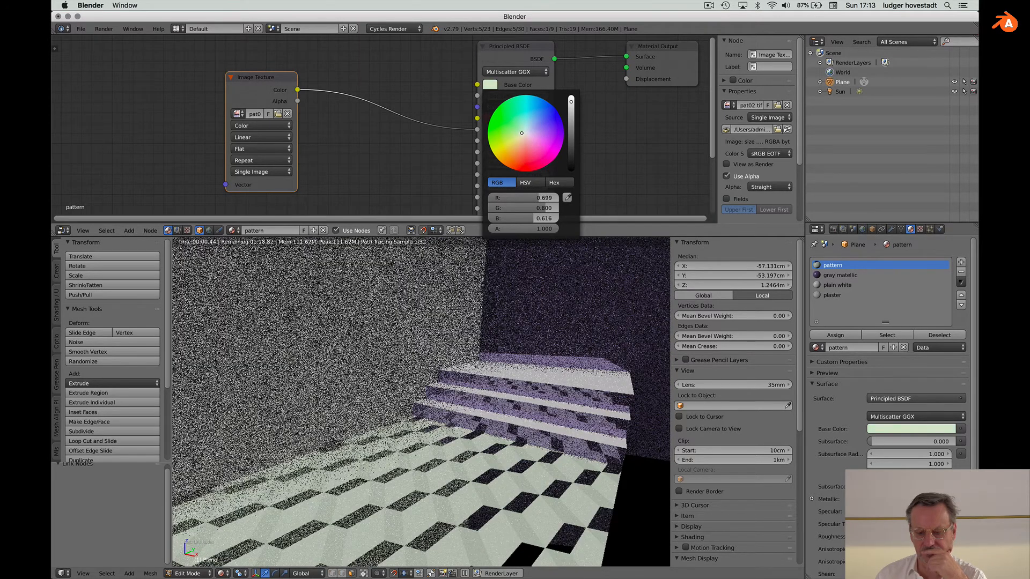
mouse_move(571, 101)
left_mouse_down()
mouse_move(571, 120)
mouse_move(571, 109)
left_mouse_up()
left_click_drag(517, 143, 516, 132)
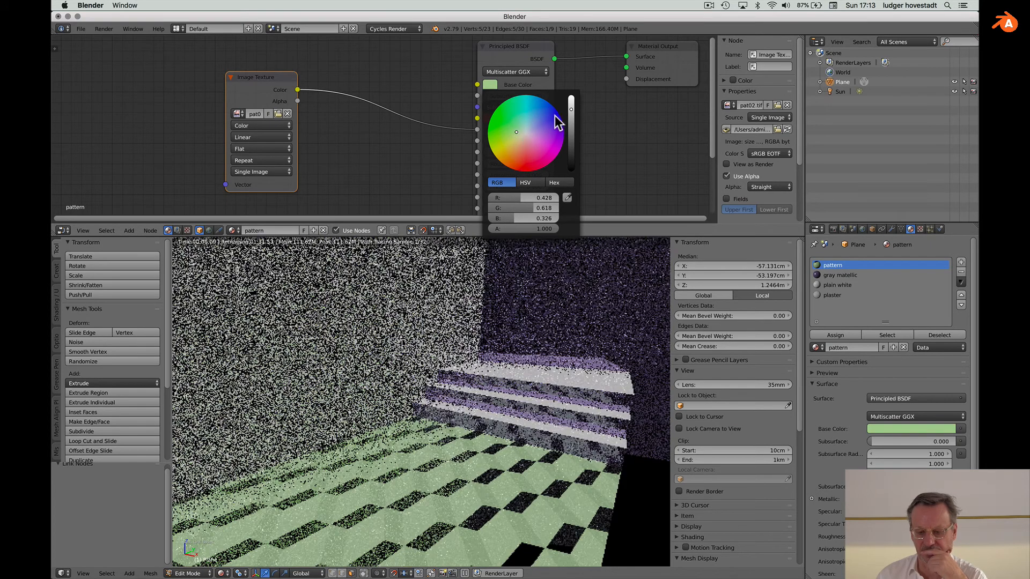
left_click_drag(519, 197, 559, 218)
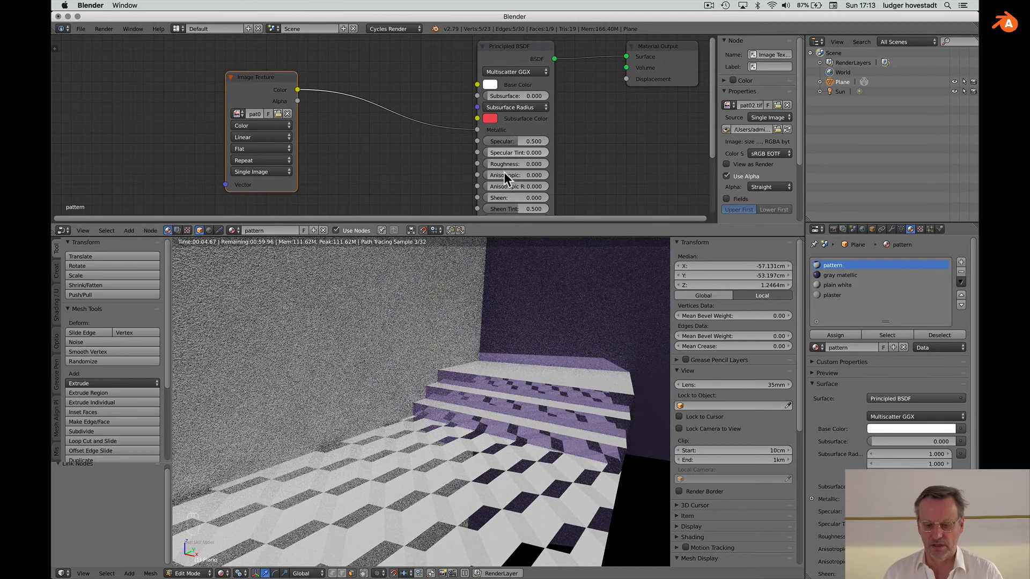
- Set the pattern material's Base Color to a pale yellow with hue 0.143, saturation 0.198 and value 1.000
left_click(490, 84)
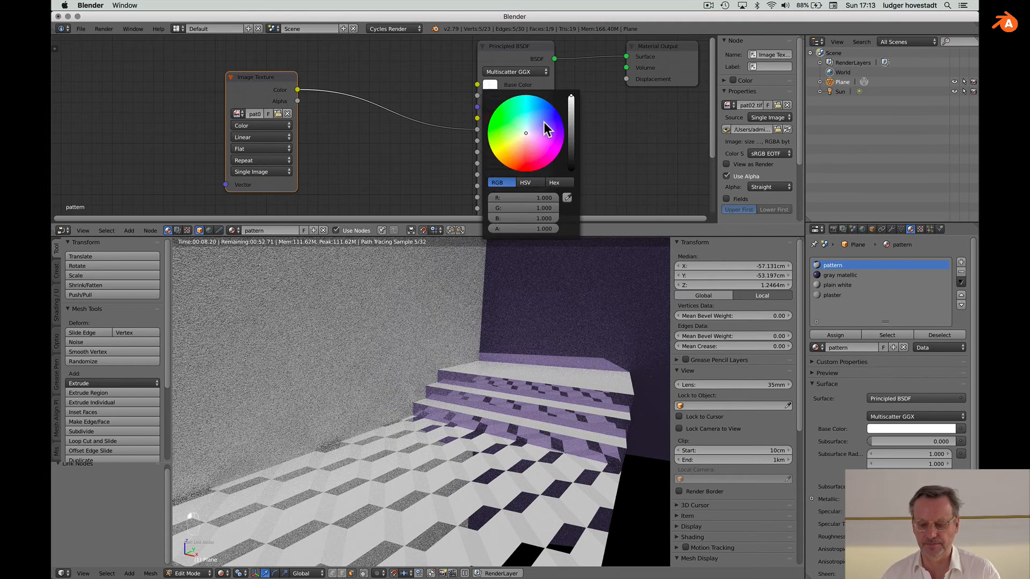
left_click_drag(525, 131, 496, 157)
left_click(526, 183)
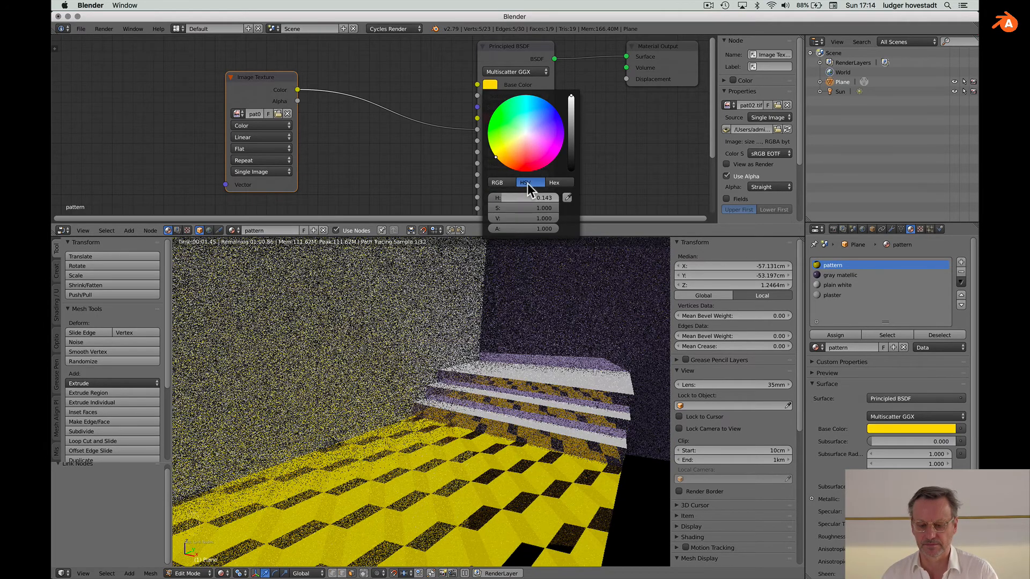
left_click_drag(540, 208, 558, 218)
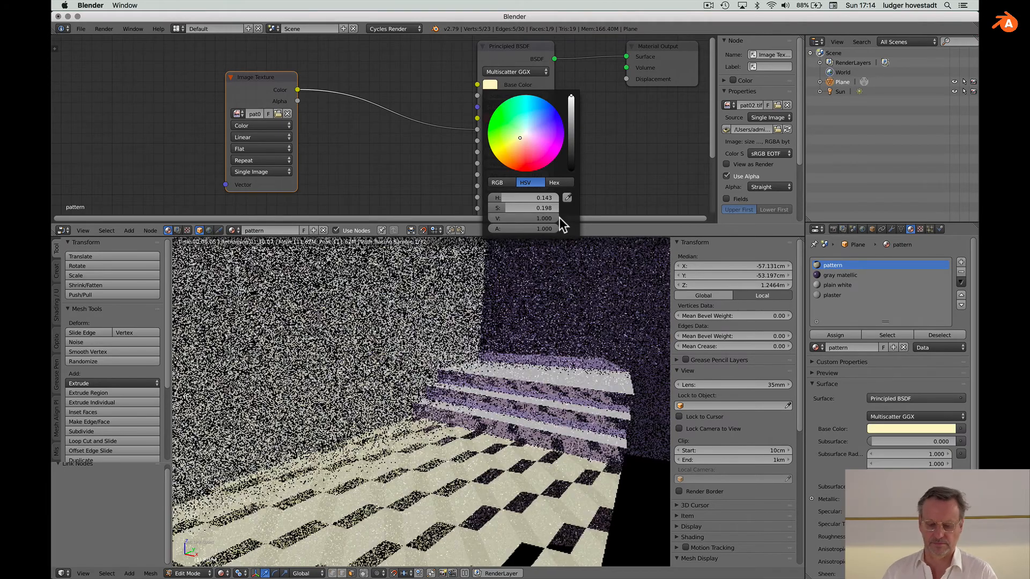
scroll(491, 354, "left", 3)
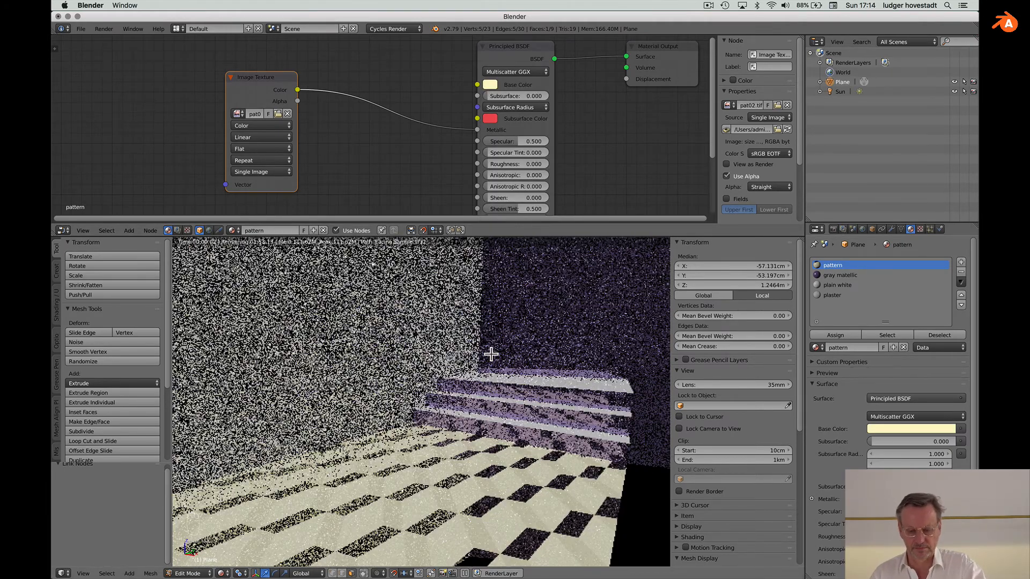
scroll(491, 354, "down", 5)
scroll(491, 354, "left", 5)
scroll(490, 354, "up", 2)
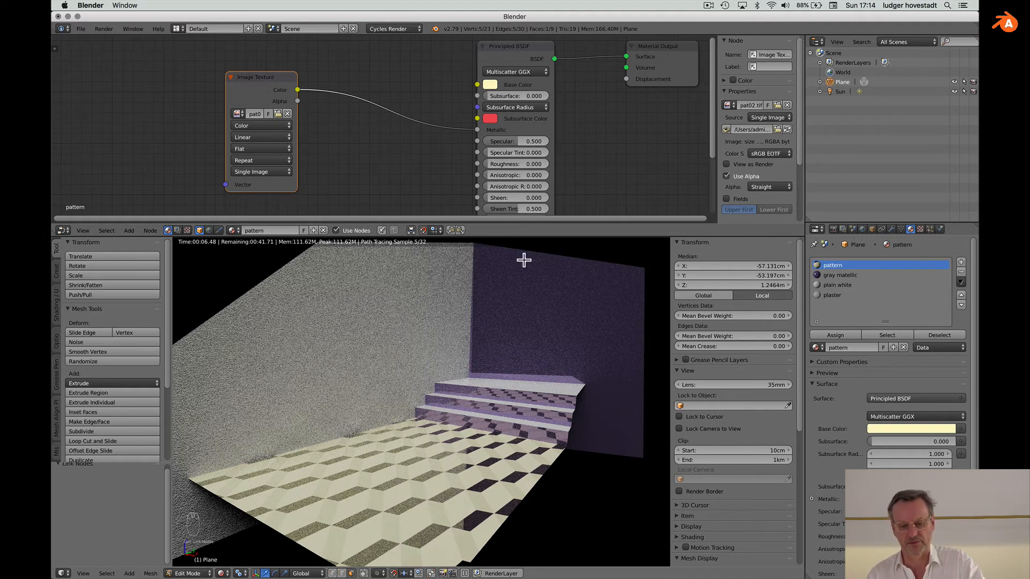
- Try pink hues for the pattern material's Base Color and change it to a saturated orange
left_click(490, 84)
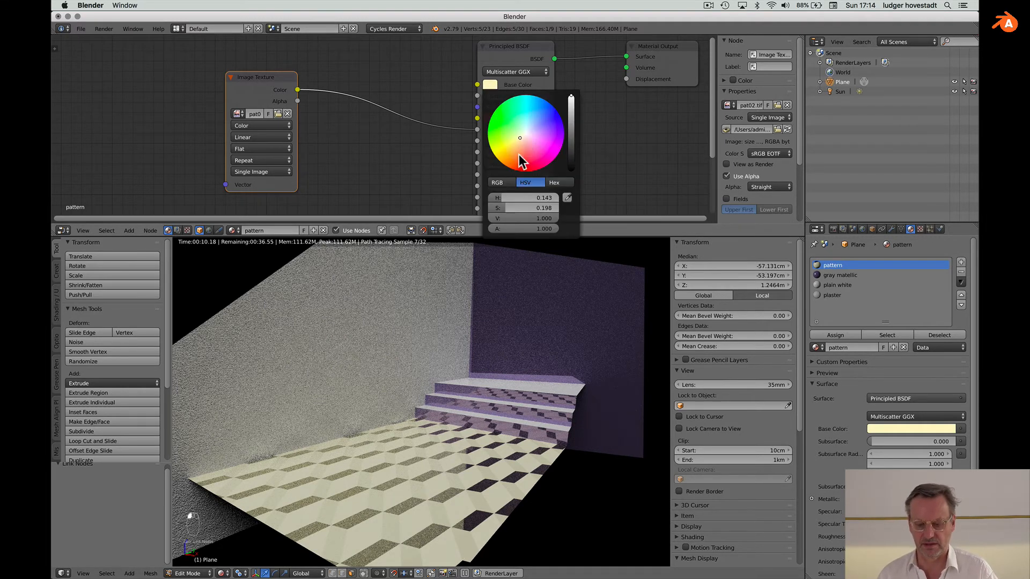
left_click_drag(501, 197, 486, 198)
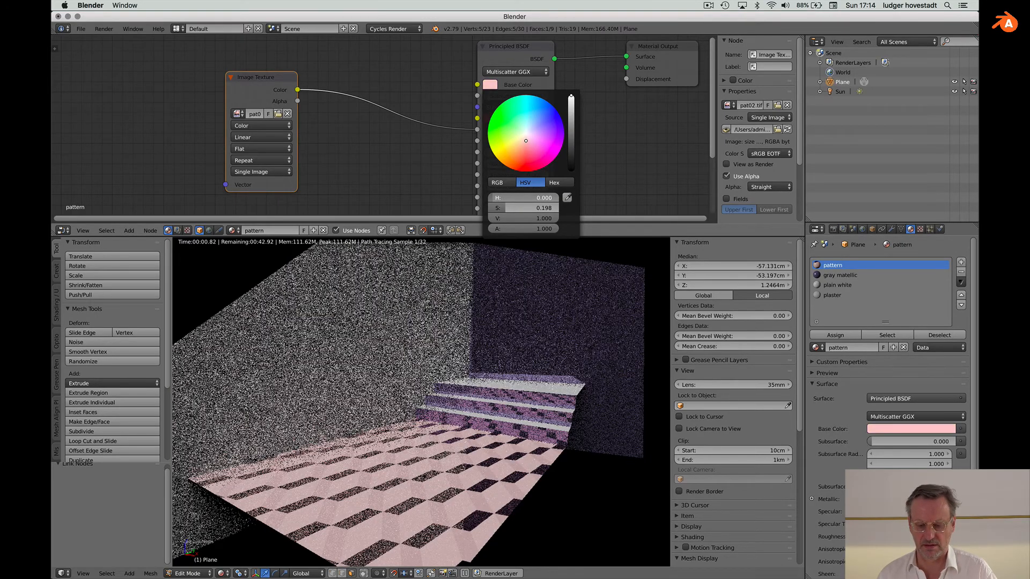
left_click_drag(489, 198, 560, 198)
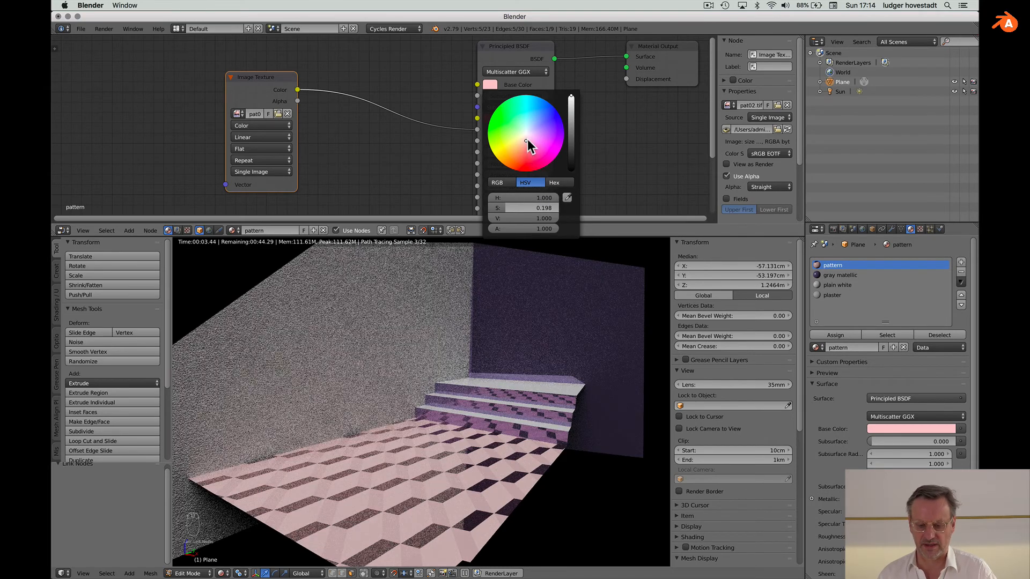
mouse_move(525, 135)
left_mouse_down()
mouse_move(524, 157)
mouse_move(524, 145)
mouse_move(509, 168)
left_mouse_up()
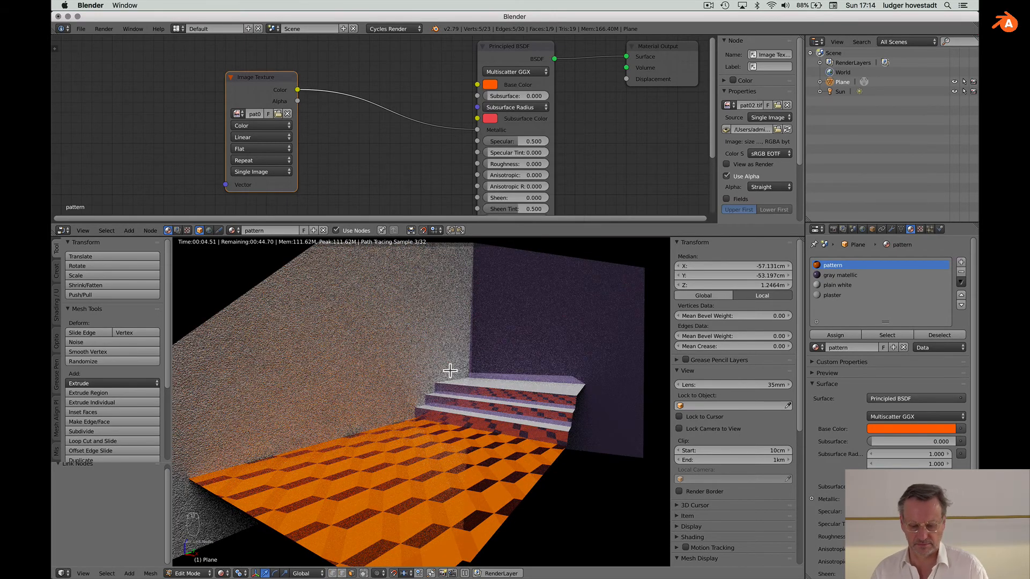
scroll(450, 370, "up", 2)
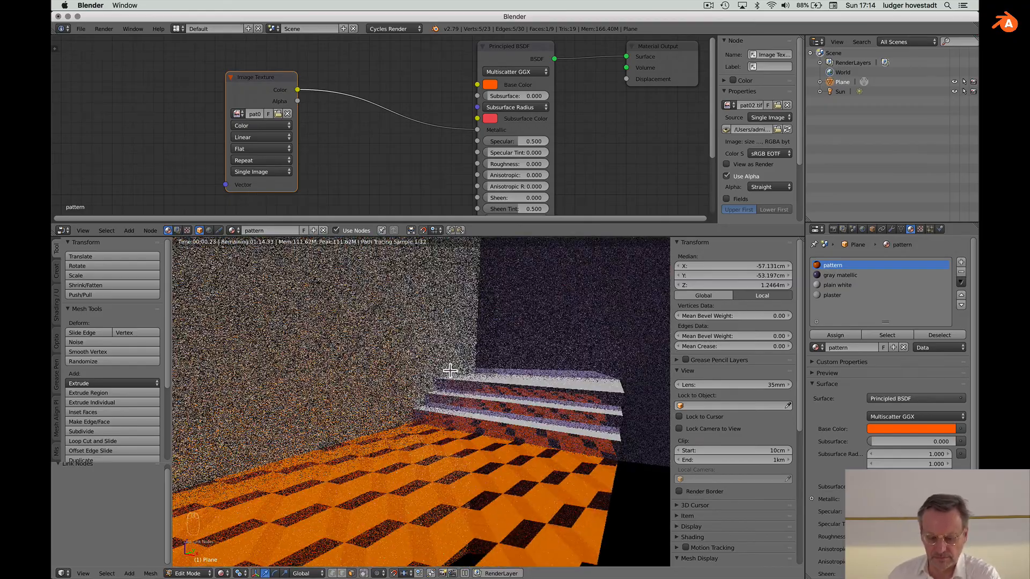
- Return the Plane to Object Mode, add a camera and align it to the current view of the floor and steps
scroll(450, 370, "down", 1)
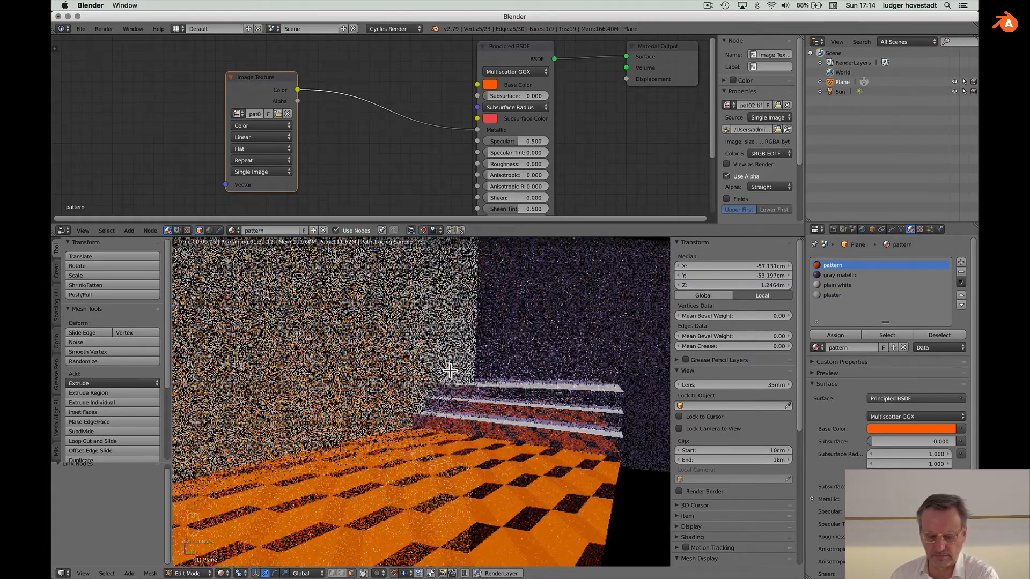
scroll(450, 370, "up", 1)
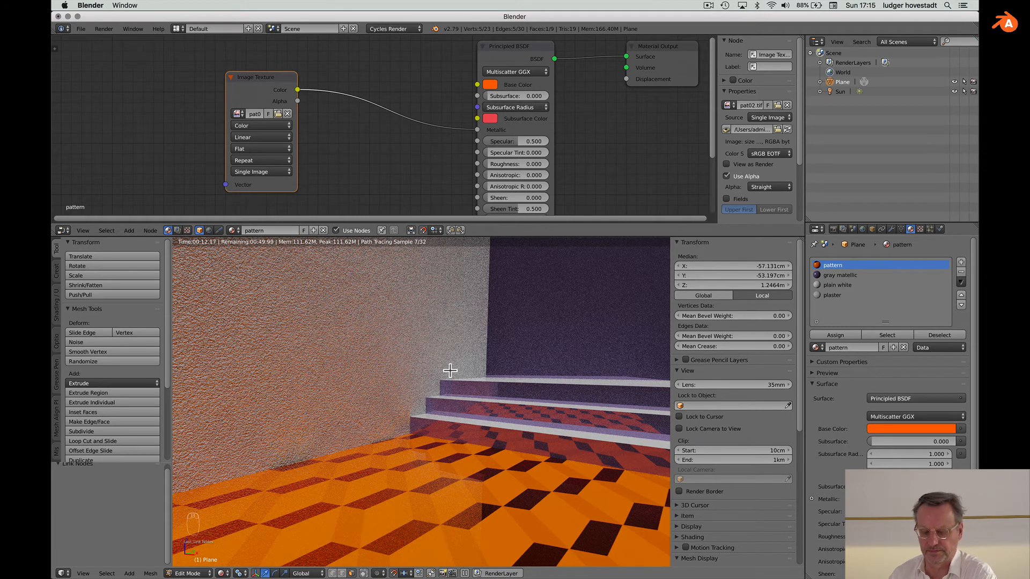
left_click(194, 573)
left_click(194, 562)
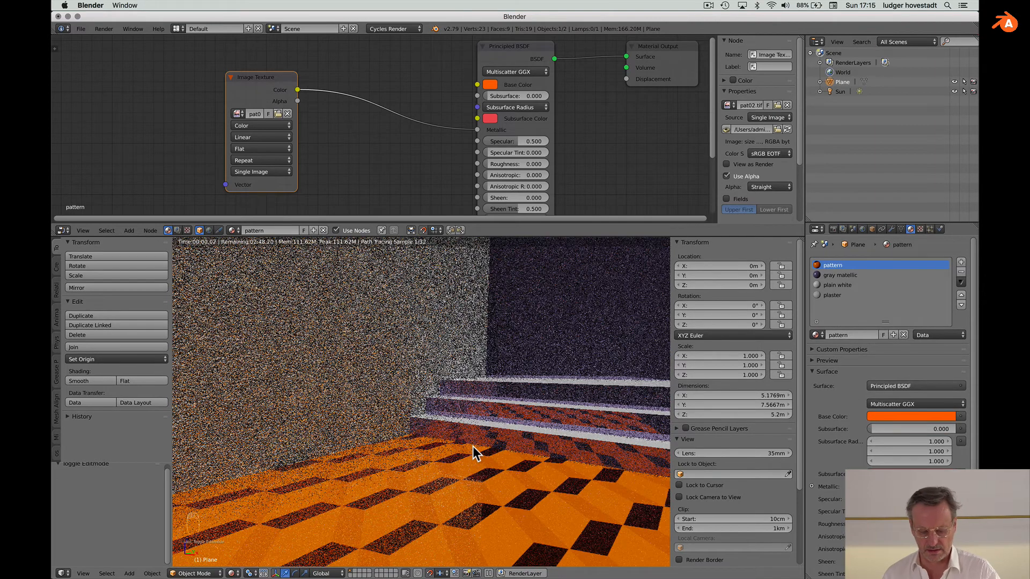
key("shift+a")
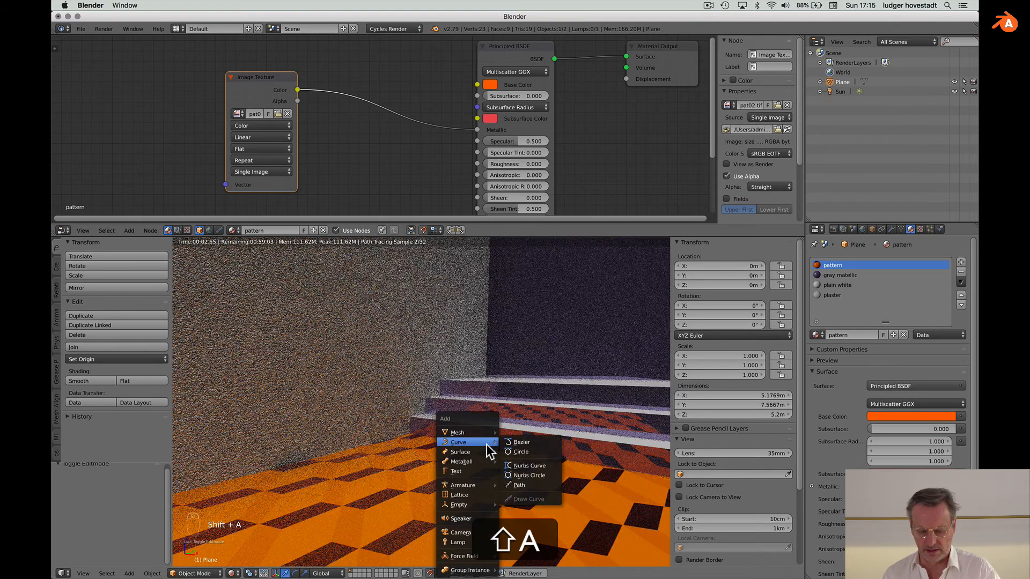
left_click(472, 533)
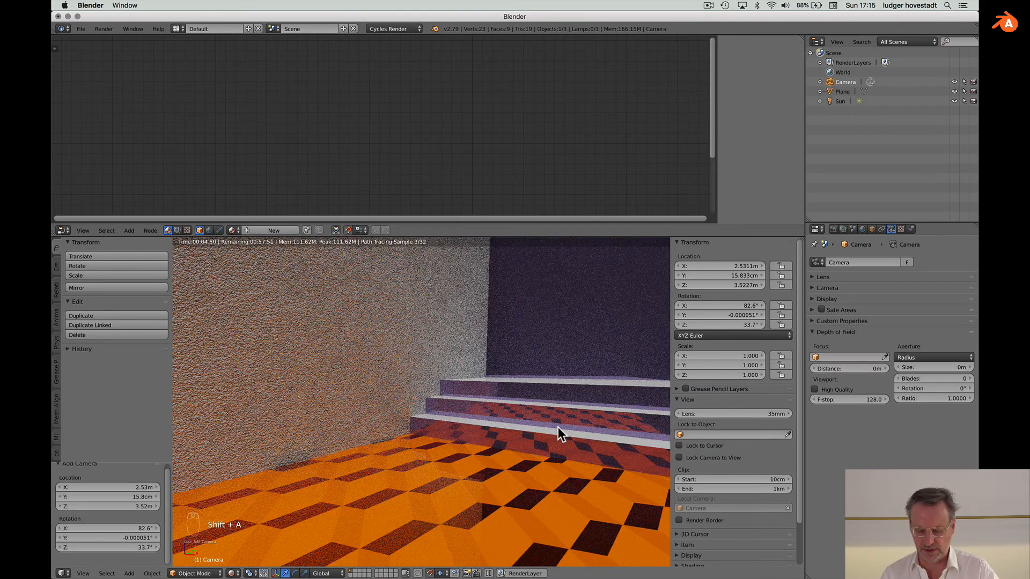
key("ctrl+alt+KP_0")
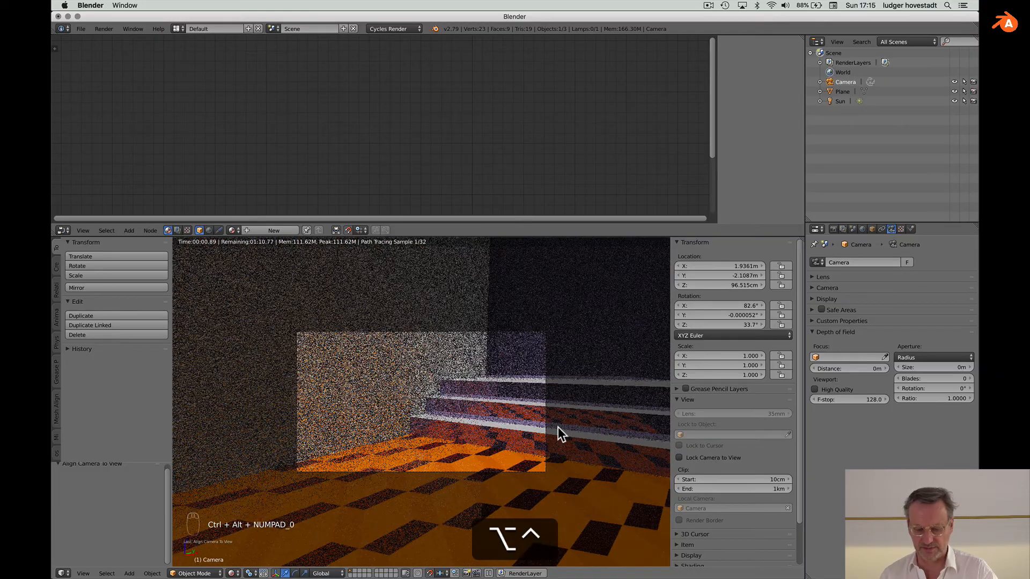
- Lock the camera to the view and reframe it from farther back and higher, at about X 4.47 m, Y -6.14 m, Z 3.55 m
scroll(558, 427, "up", 2)
scroll(557, 427, "up", 3)
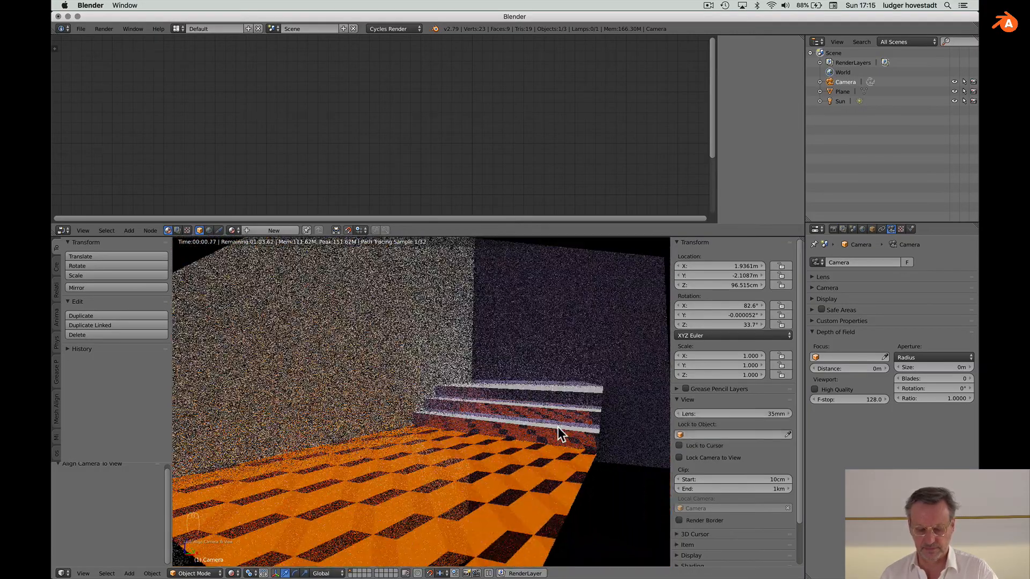
key("KP_0")
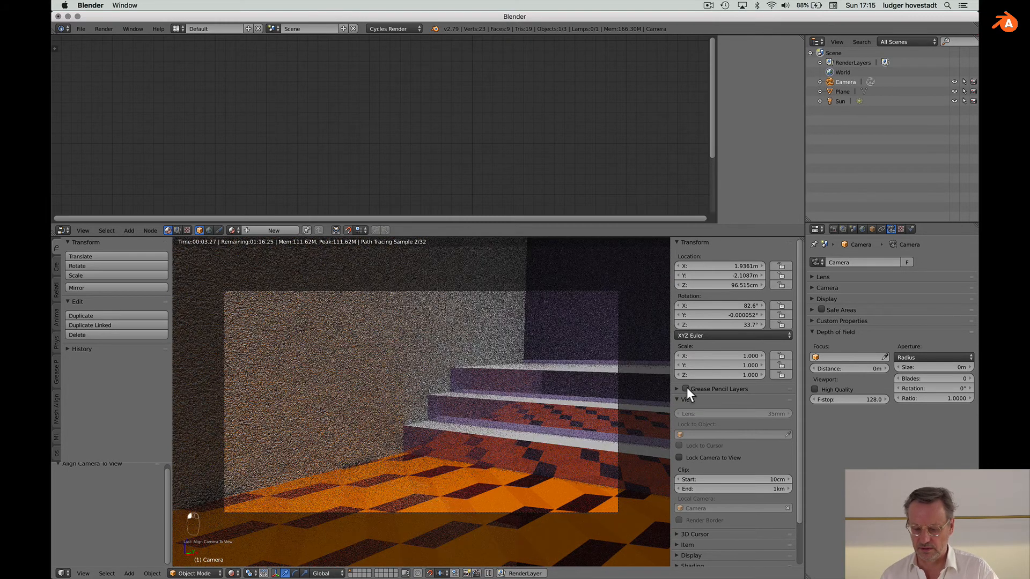
left_click(679, 457)
scroll(551, 398, "up", 2)
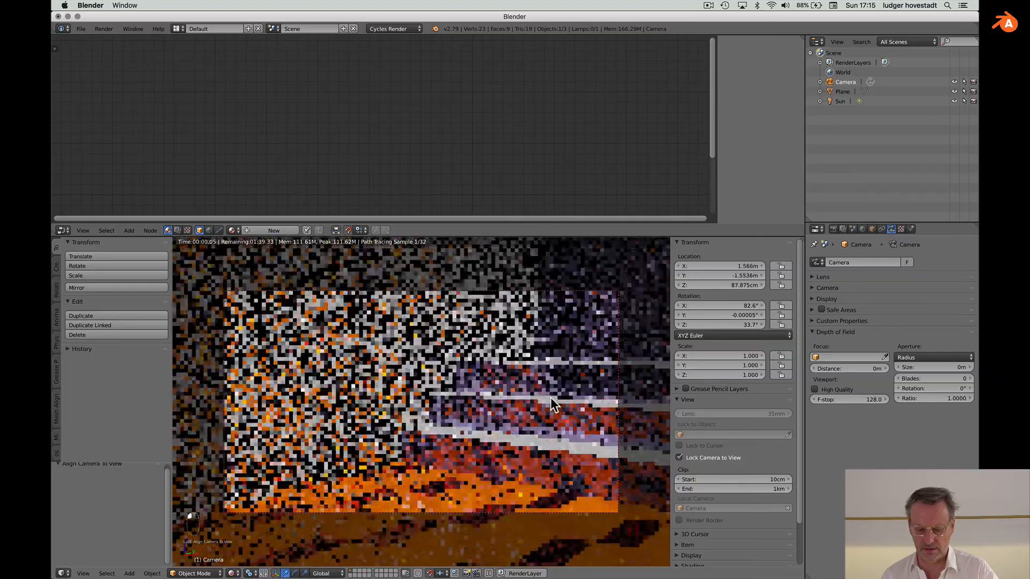
scroll(551, 398, "down", 4)
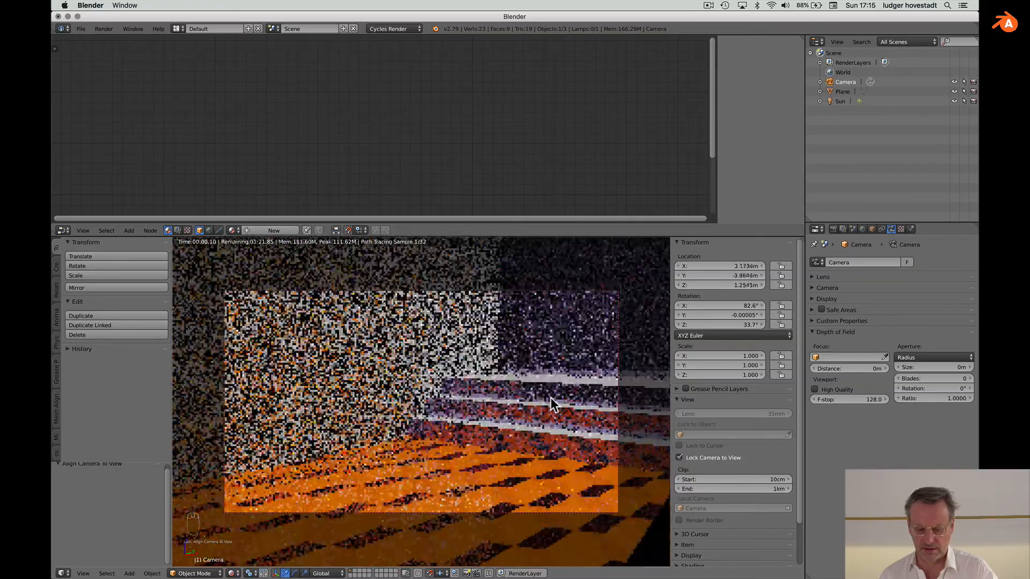
scroll(550, 398, "down", 3)
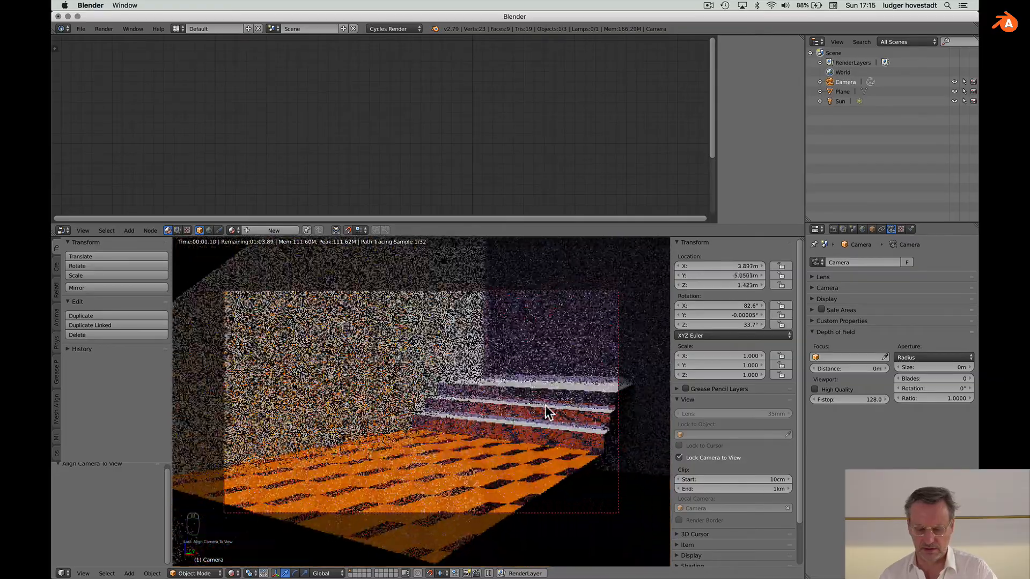
scroll(545, 404, "down", 4)
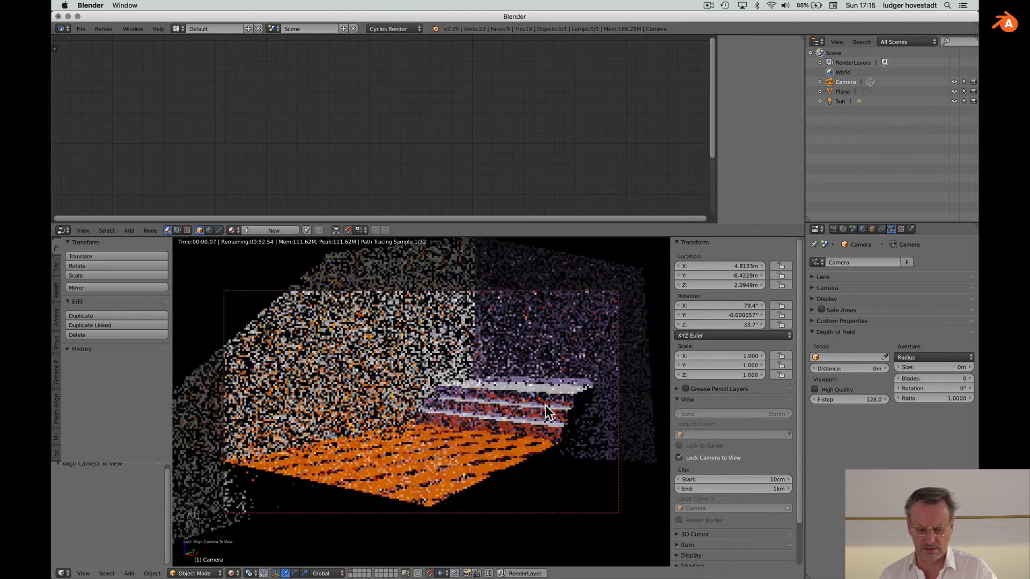
scroll(545, 404, "left", 4, "shift")
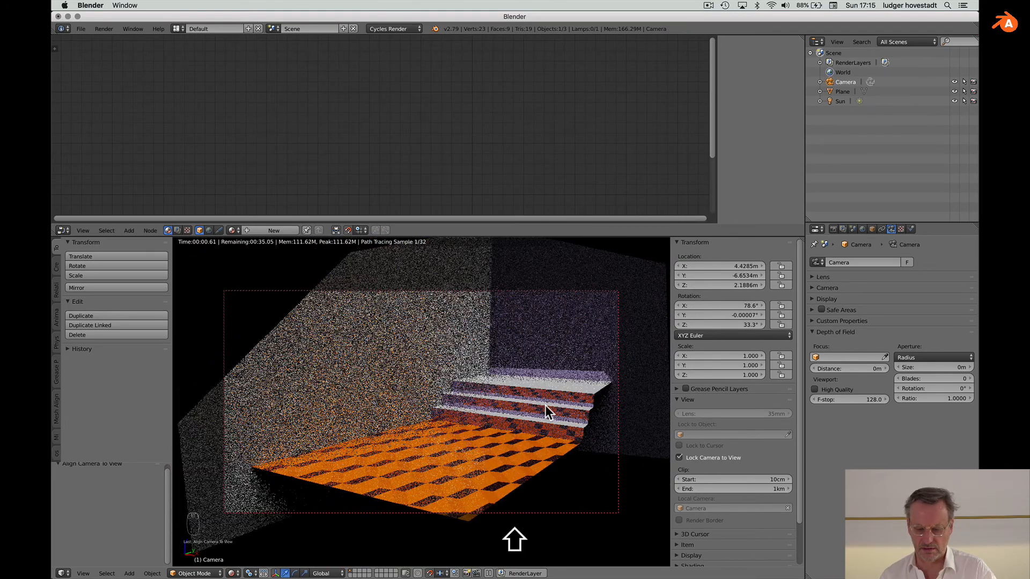
scroll(545, 405, "up", 4)
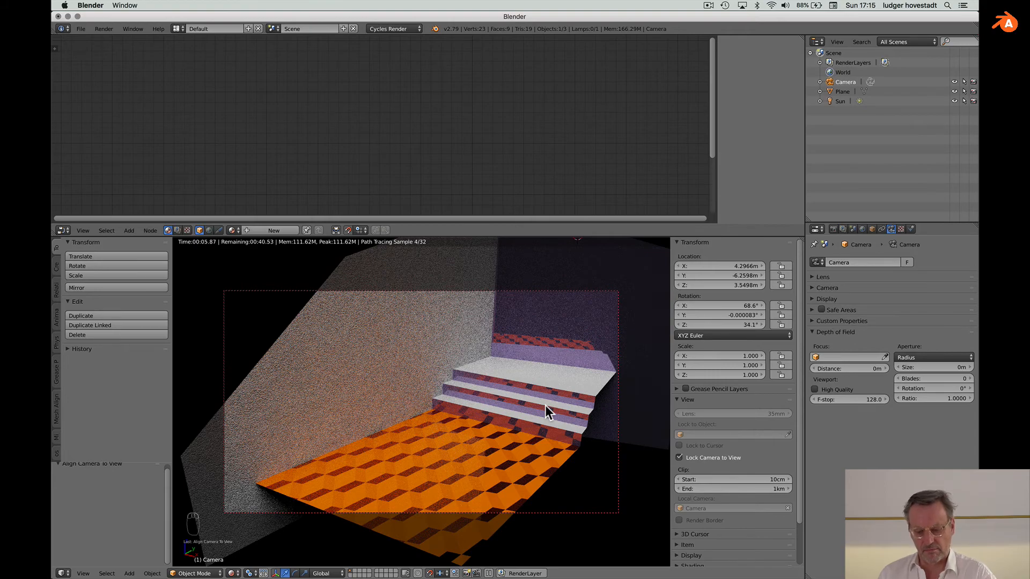
scroll(545, 404, "left", 3)
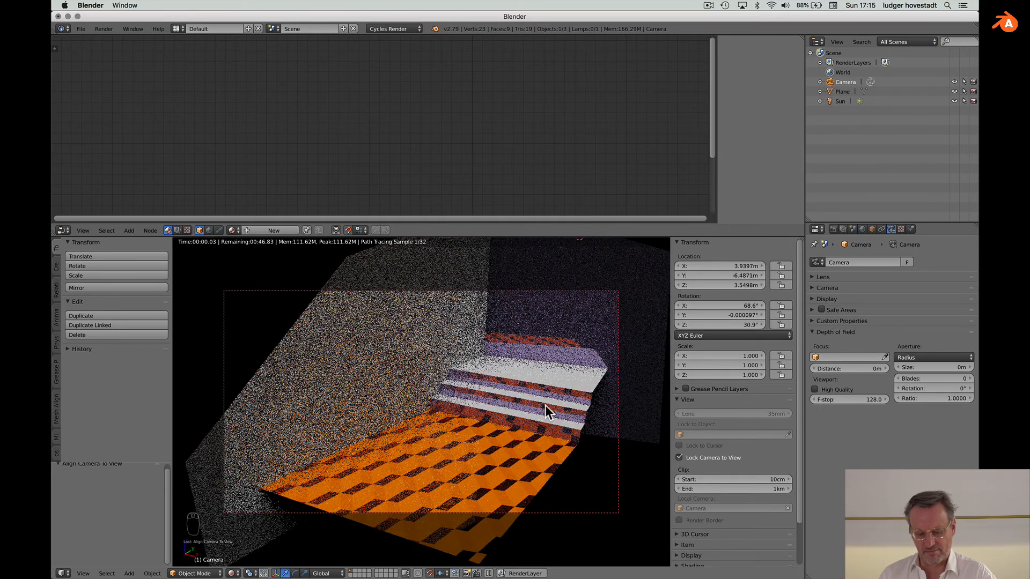
scroll(545, 405, "right", 4)
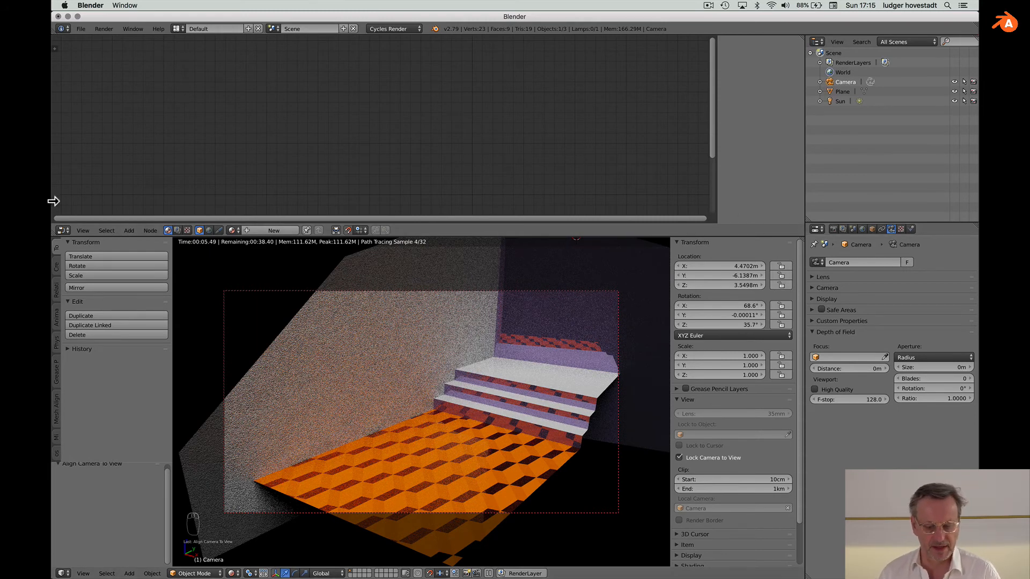
- Change the empty Node Editor to the UV/Image Editor and display the pat02.tiff image in it
left_click(232, 230)
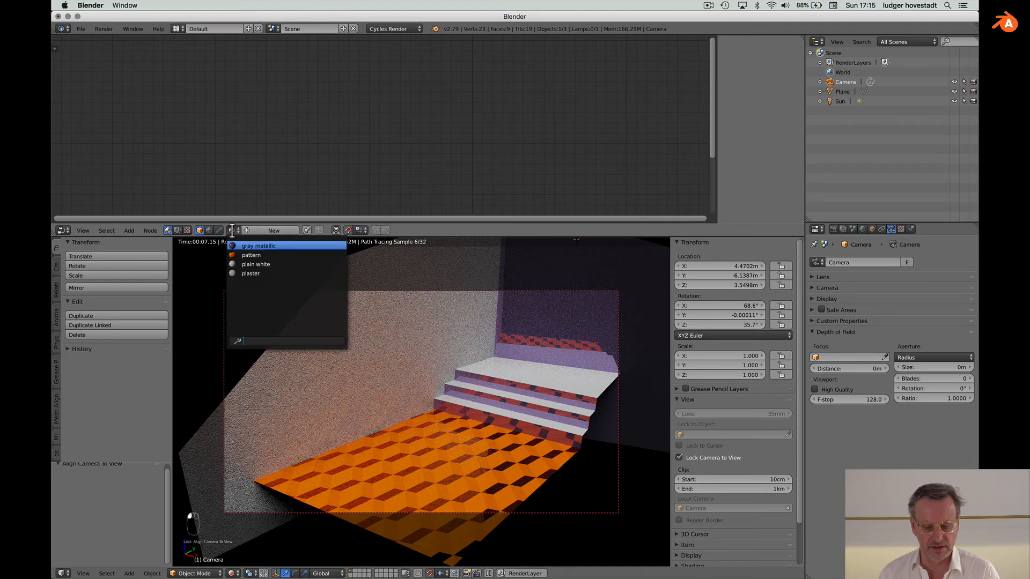
left_click(251, 255)
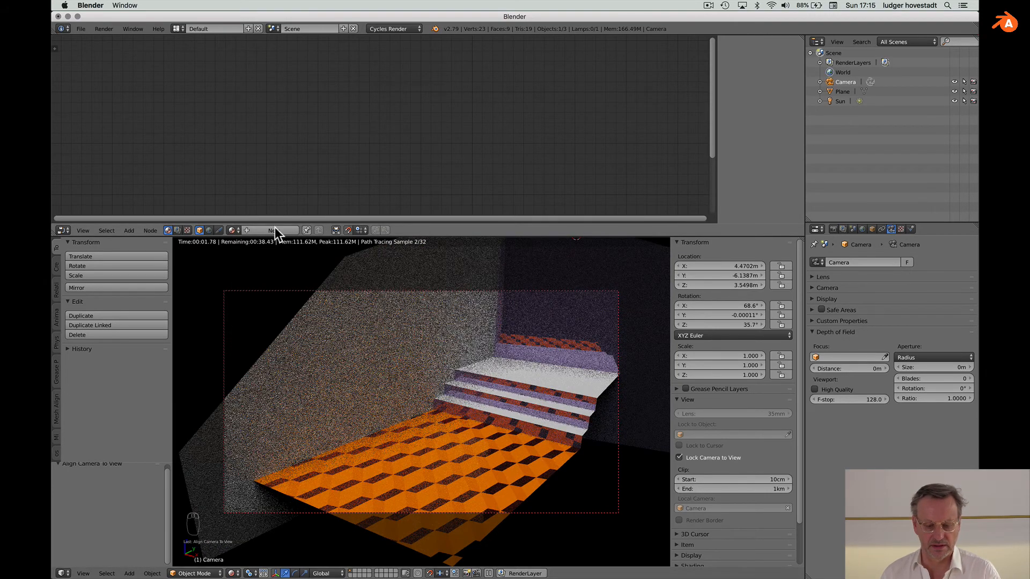
left_click(63, 230)
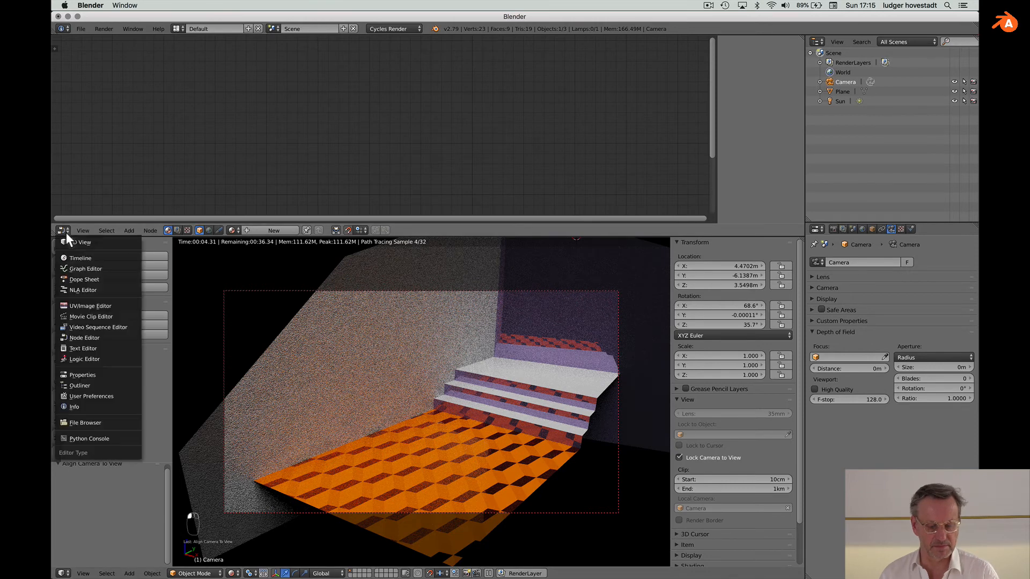
left_click(78, 304)
left_click(128, 230)
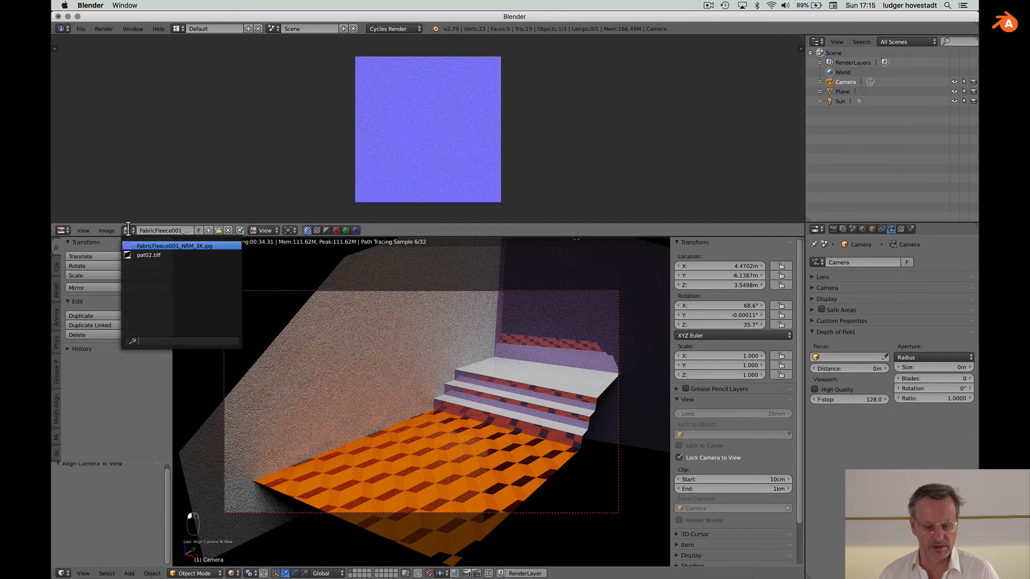
left_click(133, 256)
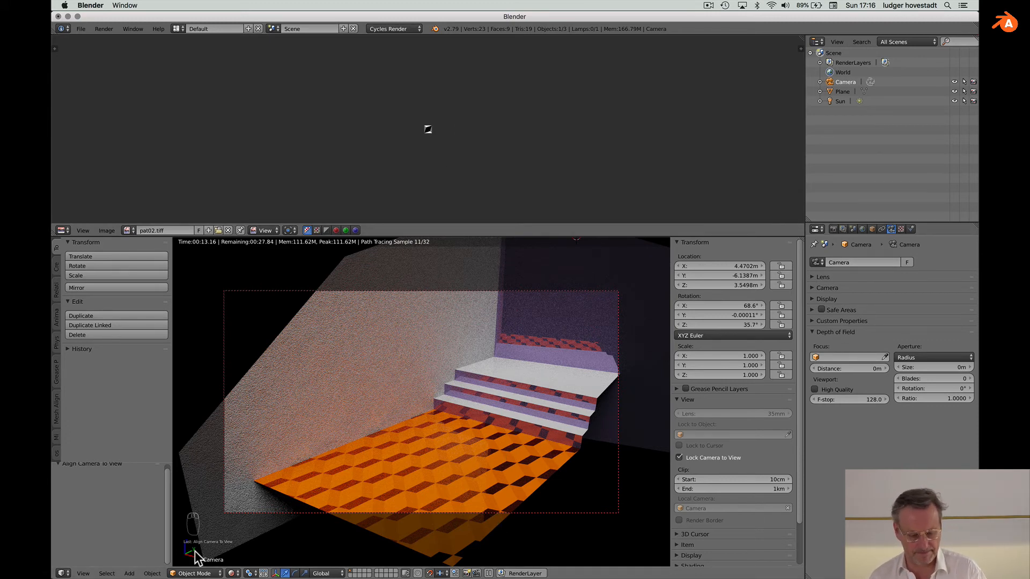
- Select the Plane and put it into Edit Mode so its UVs show over the pattern image
left_click(194, 572)
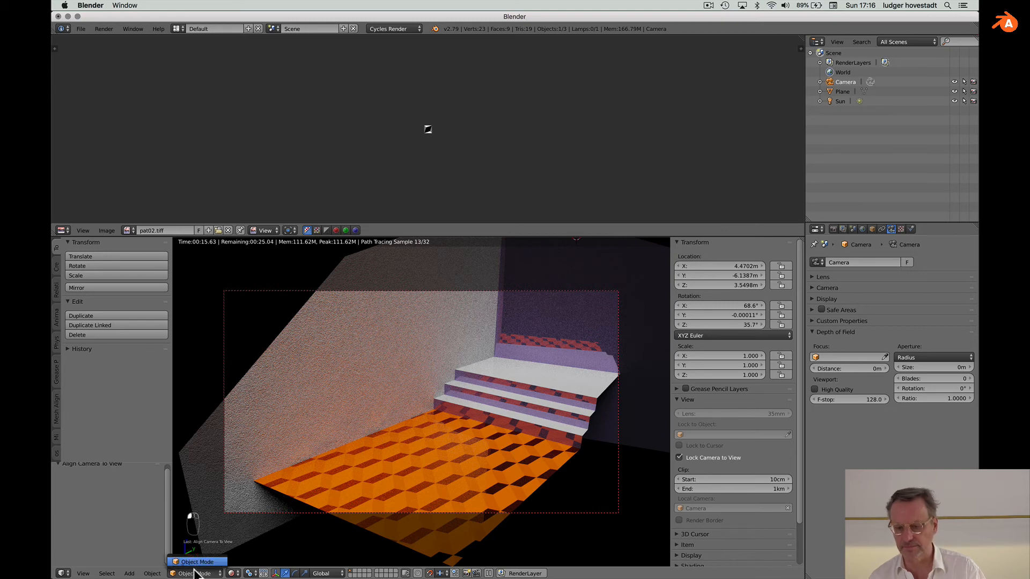
left_click(833, 92)
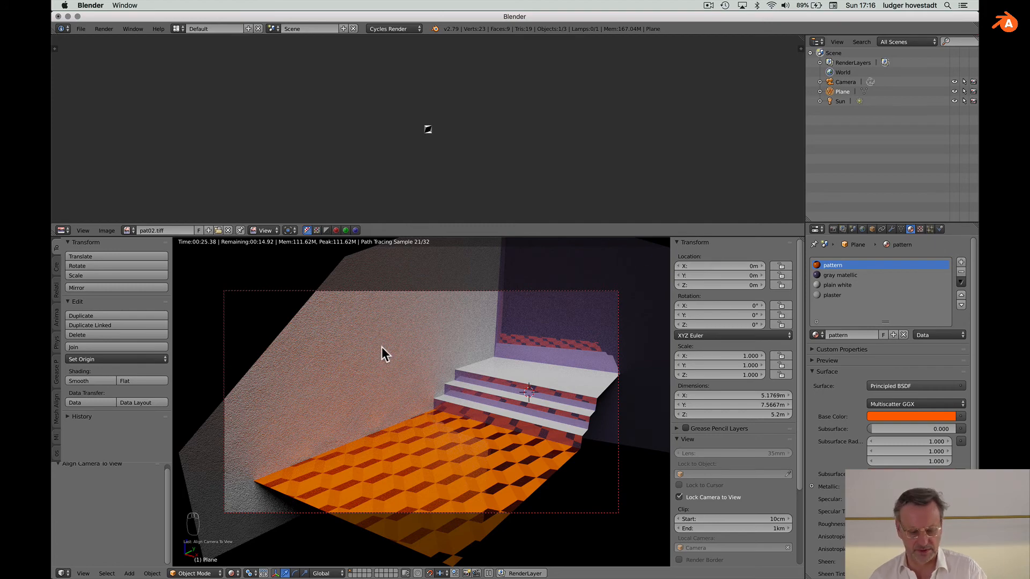
left_click(196, 574)
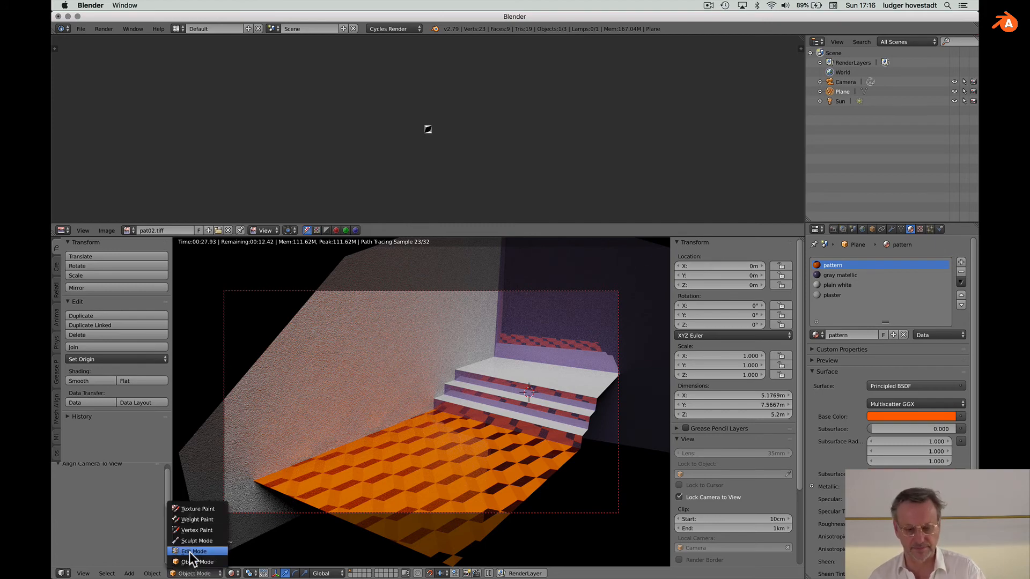
left_click(193, 558)
scroll(449, 151, "up", 6)
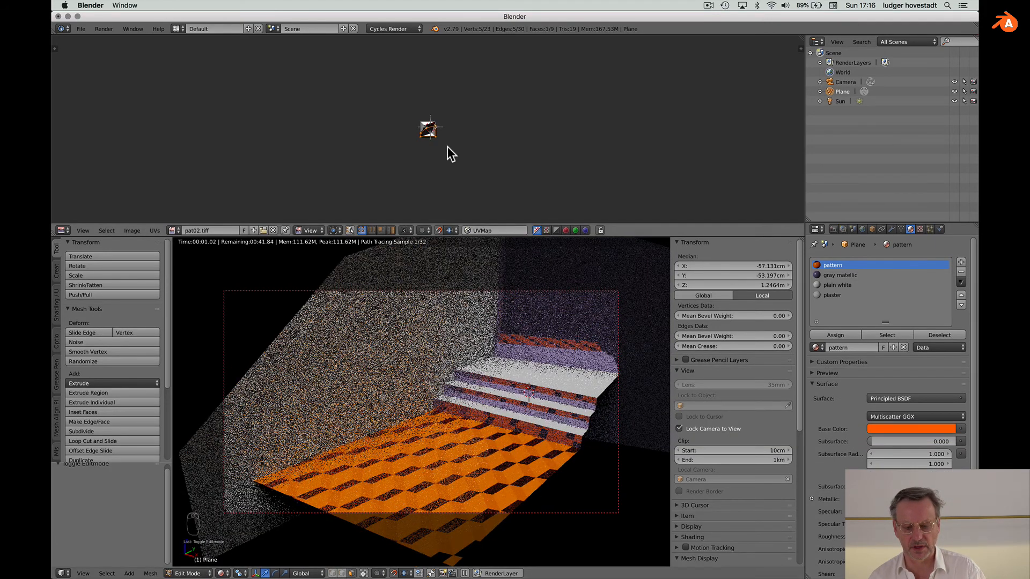
scroll(449, 152, "up", 2)
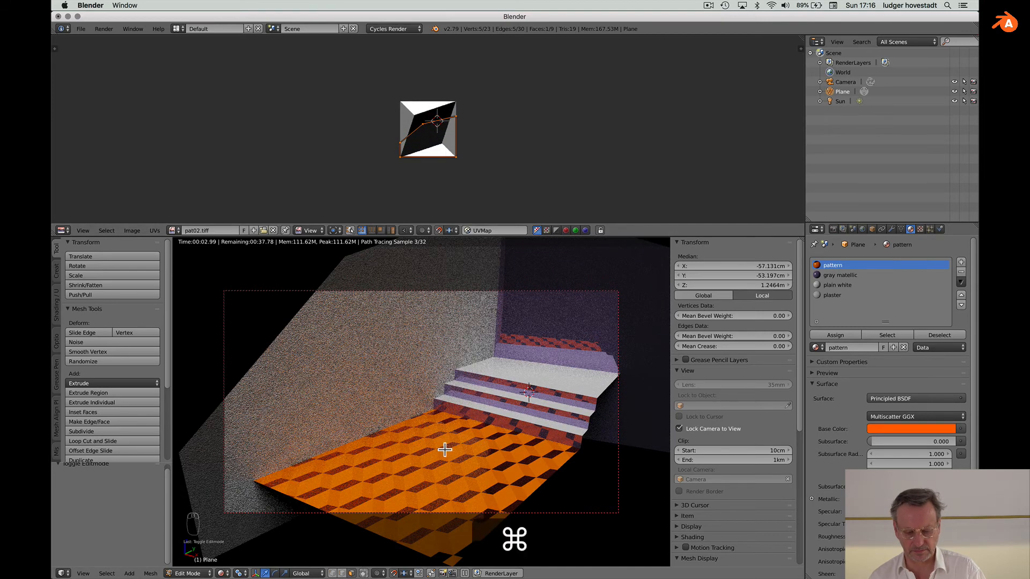
- Set the viewport shading to Solid and select the Plane's floor face
left_click(222, 573)
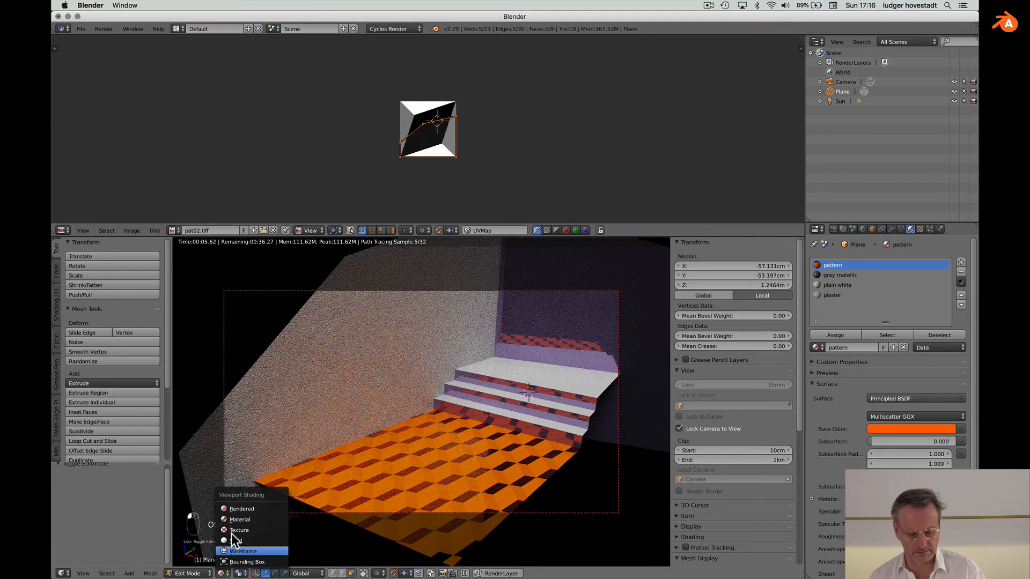
left_click(231, 540)
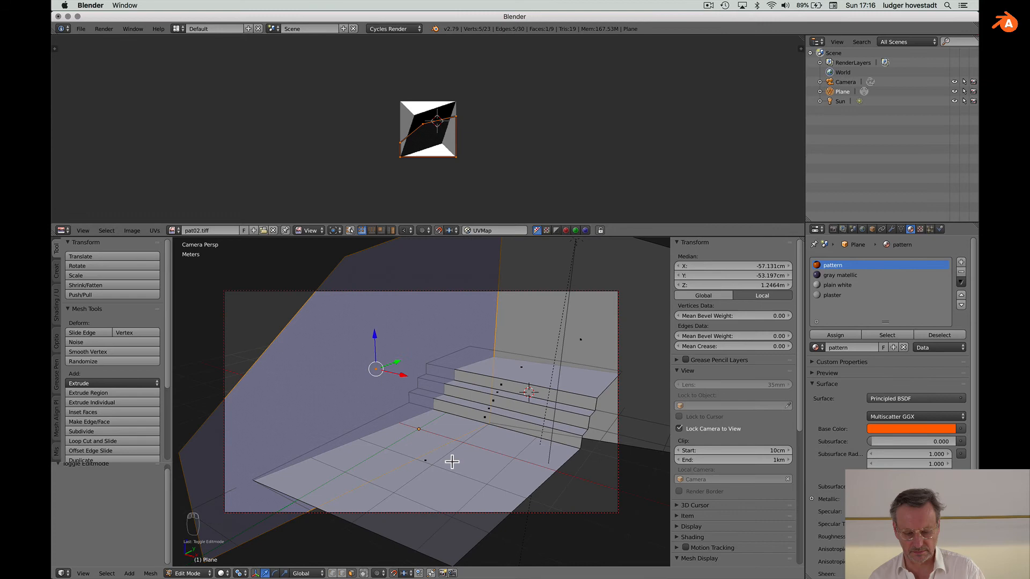
right_click(424, 461, "super")
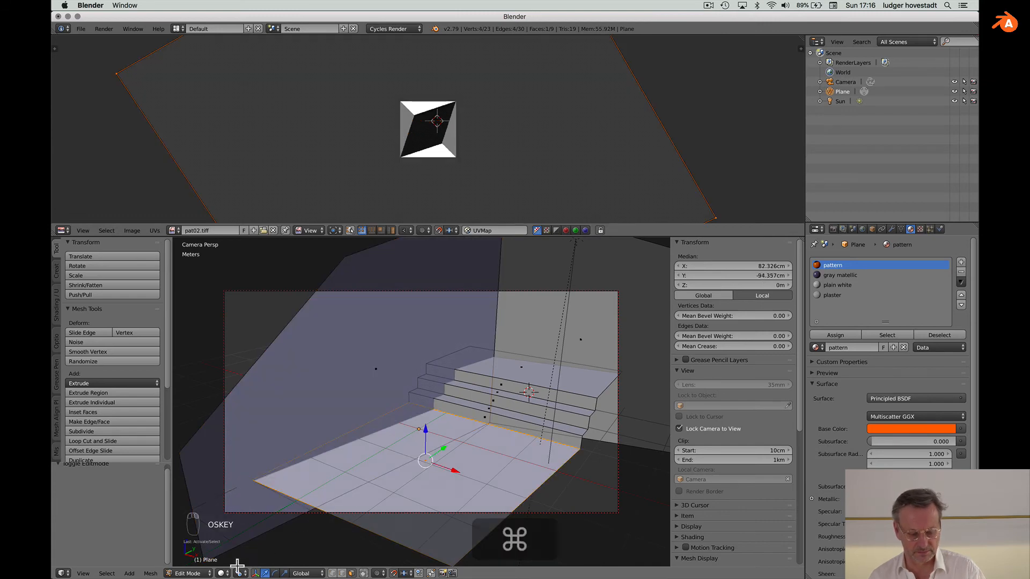
- Set the viewport shading to Rendered and rotate the floor face's UVs by about 205°
left_click(205, 573)
left_click(203, 574)
left_click(221, 574)
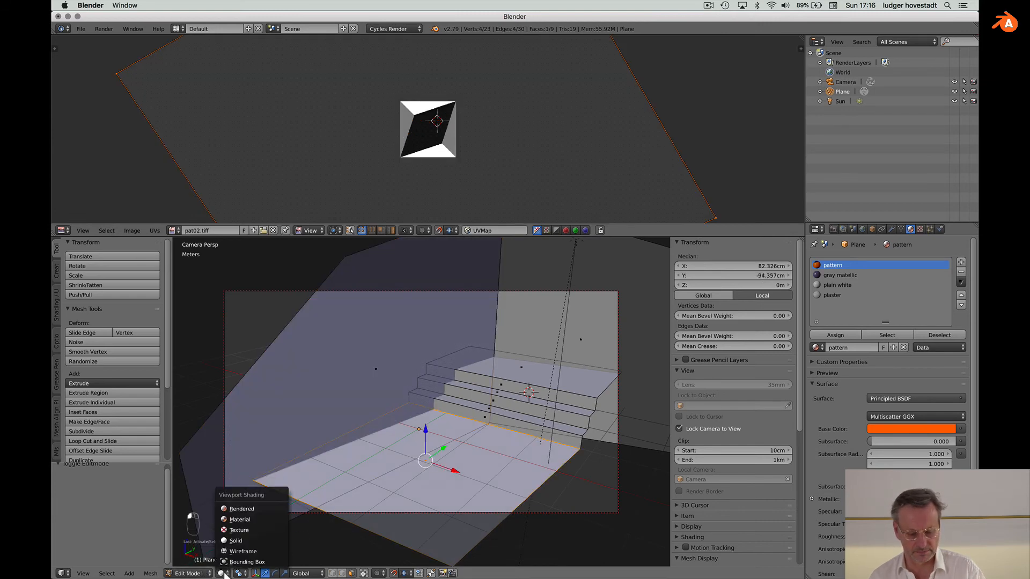
left_click(231, 506)
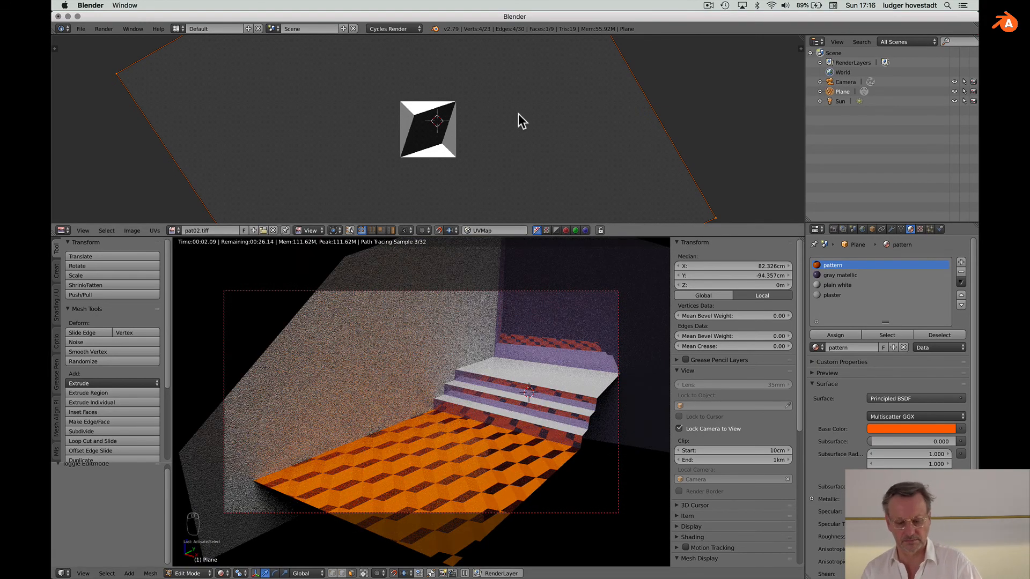
key("r")
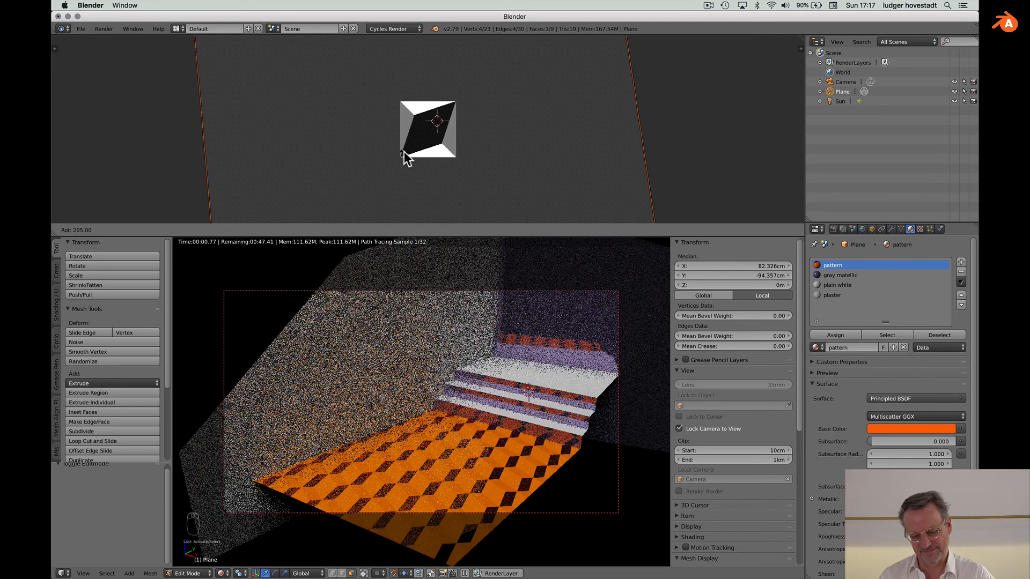
left_click(404, 151)
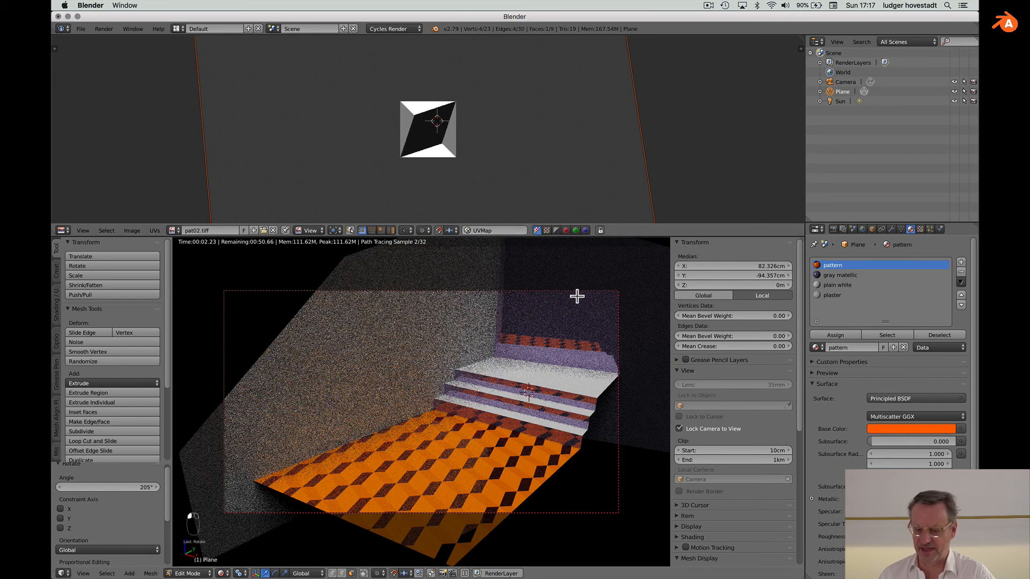
- Render the camera view as a still image from the scene's render settings
left_click(834, 230)
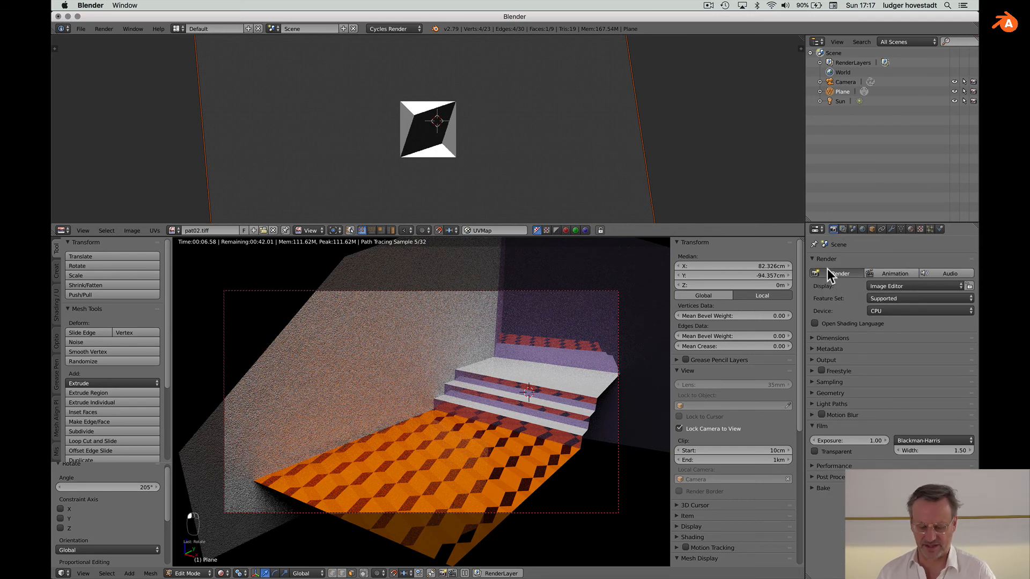
left_click(827, 271)
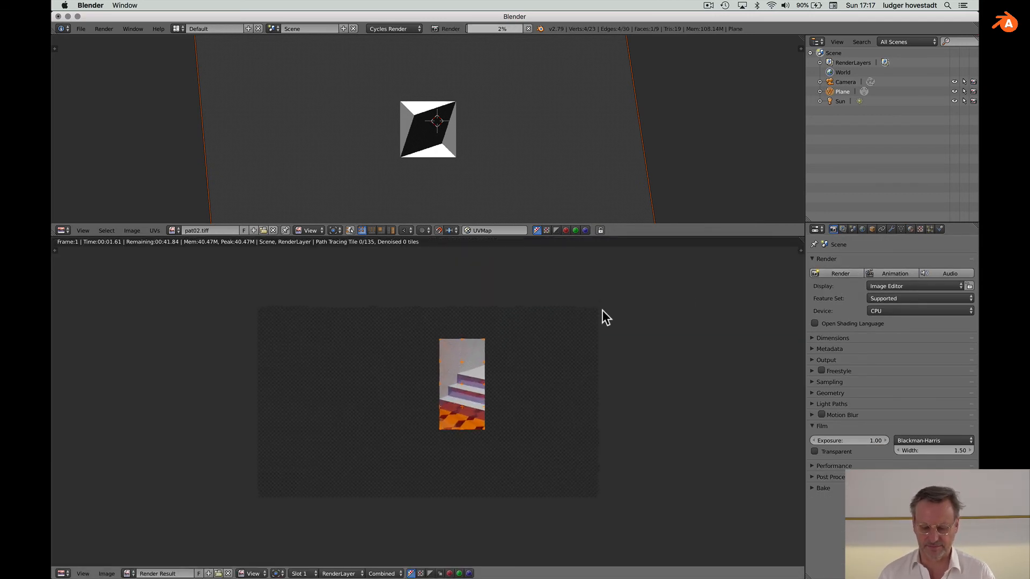
scroll(603, 311, "up", 1)
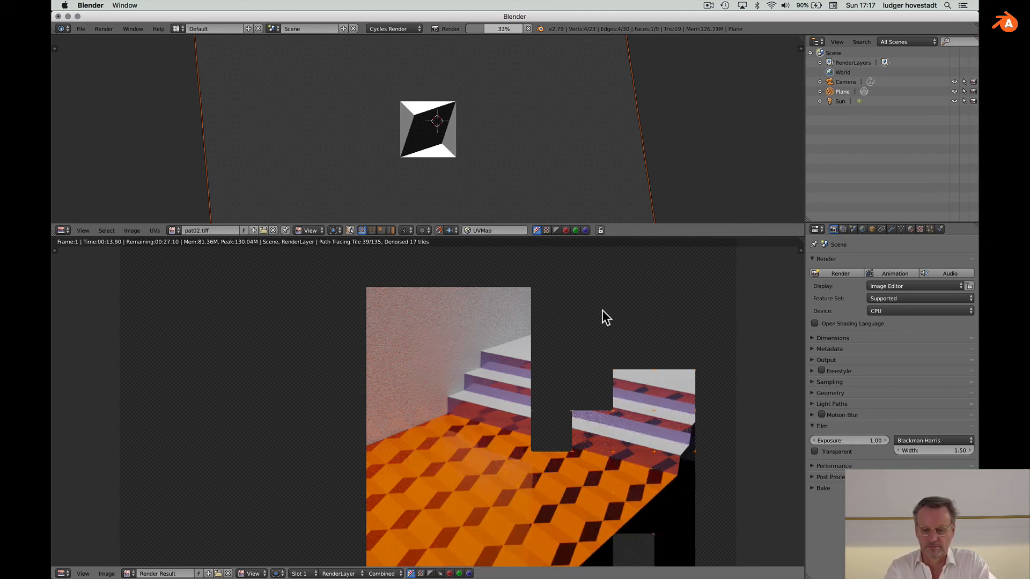
scroll(638, 315, "down", 1)
scroll(636, 308, "down", 1)
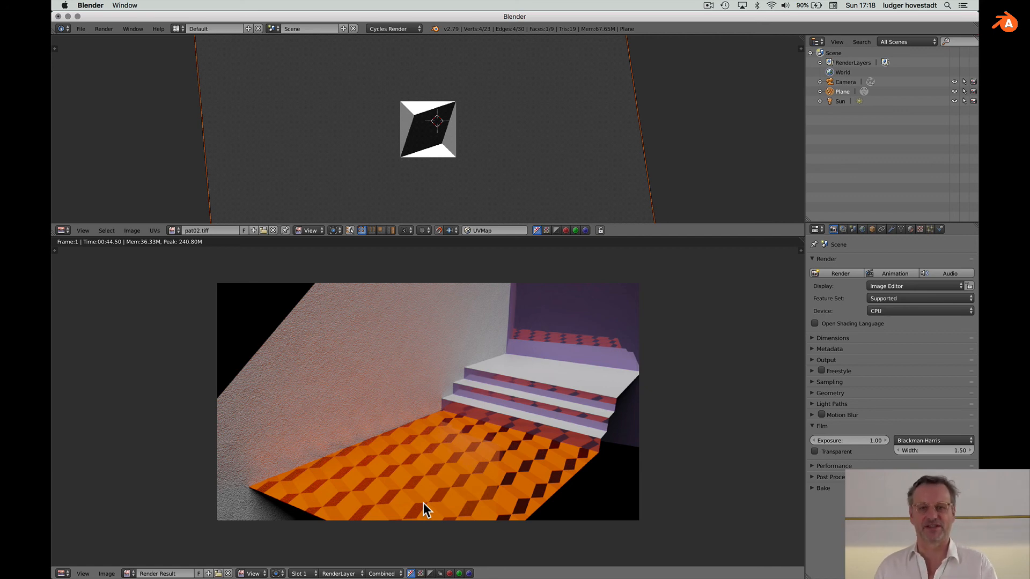
key("shift+super")
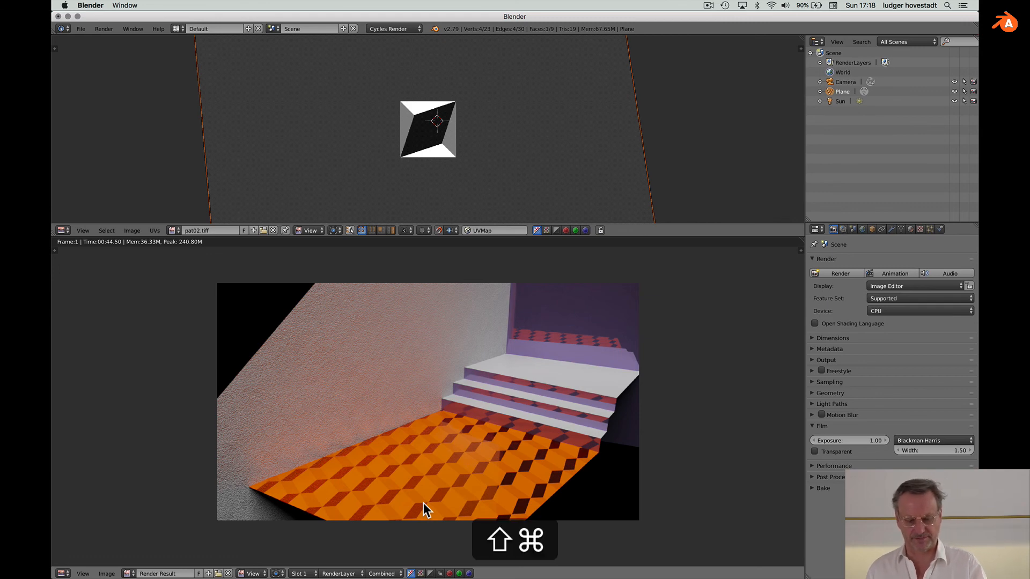